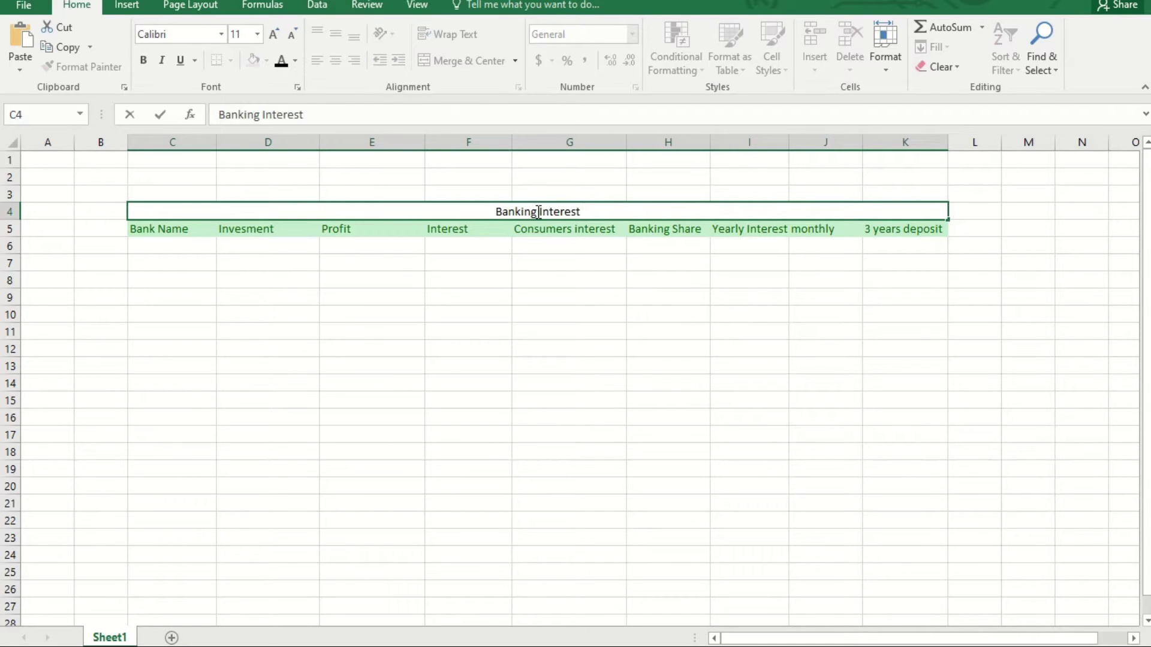
# - Complete the merged title in row 4 so it reads "Banking Interest Management System"
pyautogui.write('Management System')
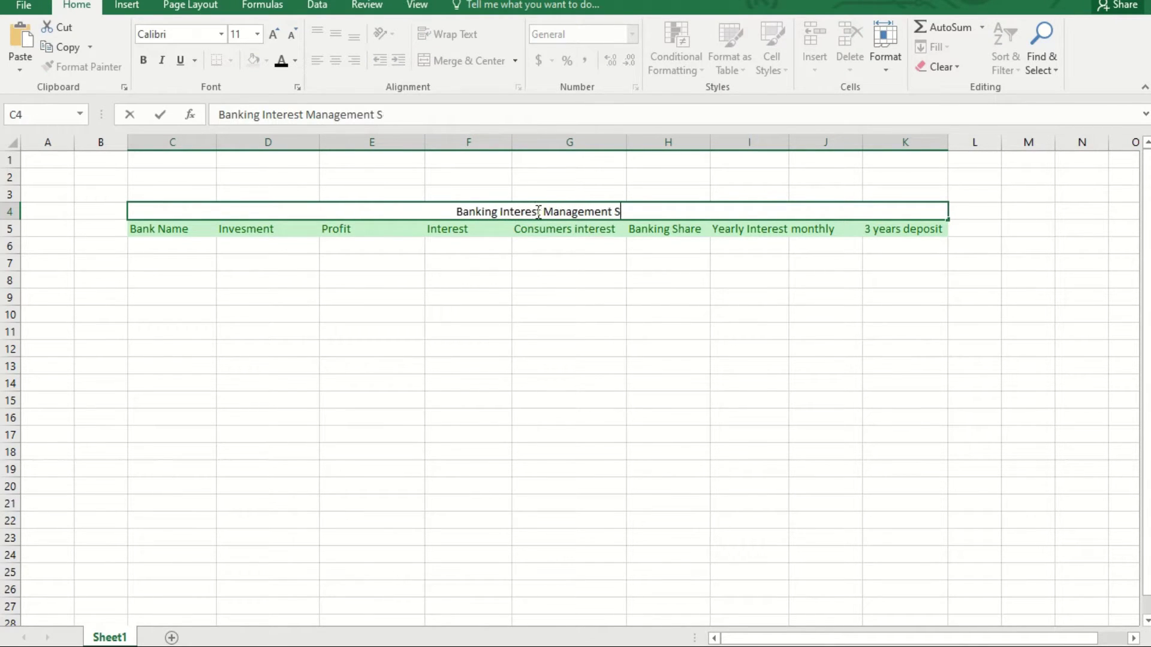
pyautogui.click(271, 295)
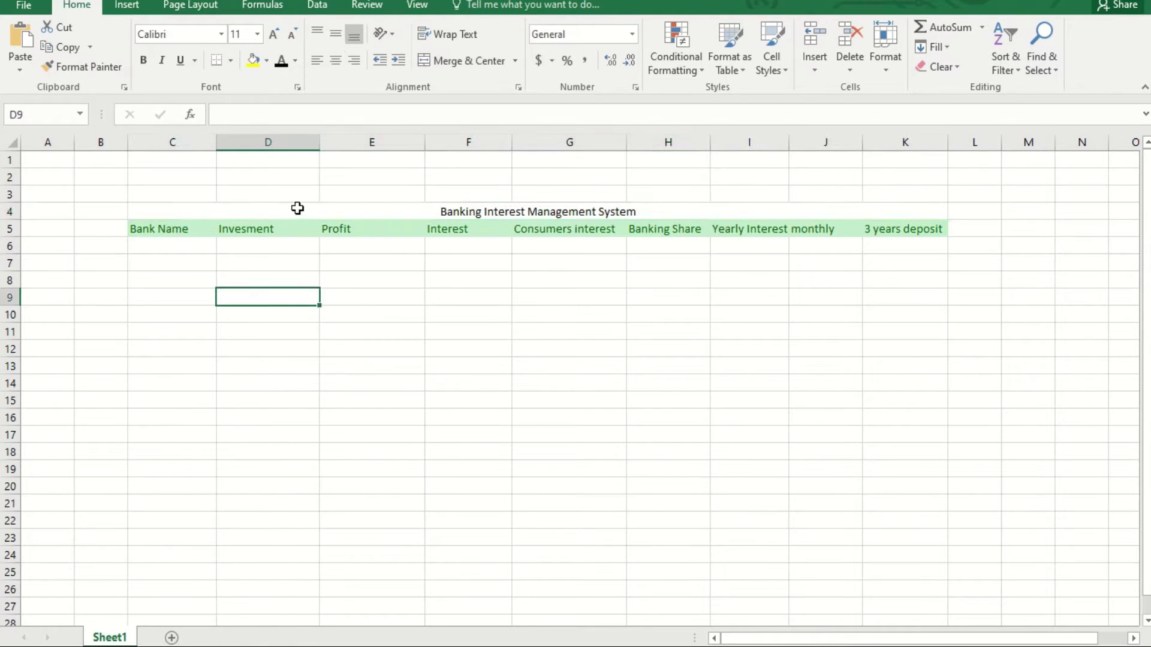
# - Format the title with the 60% - Accent1 cell style, bold text and a black font colour
pyautogui.click(298, 210)
pyautogui.click(729, 57)
pyautogui.click(772, 57)
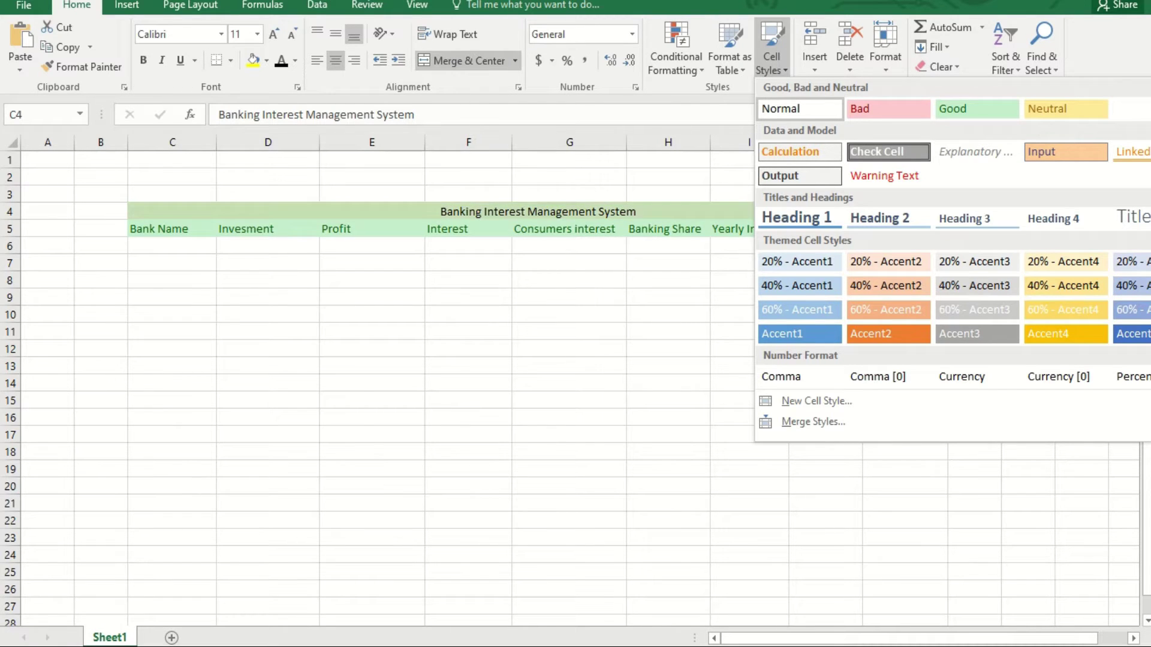
pyautogui.click(818, 309)
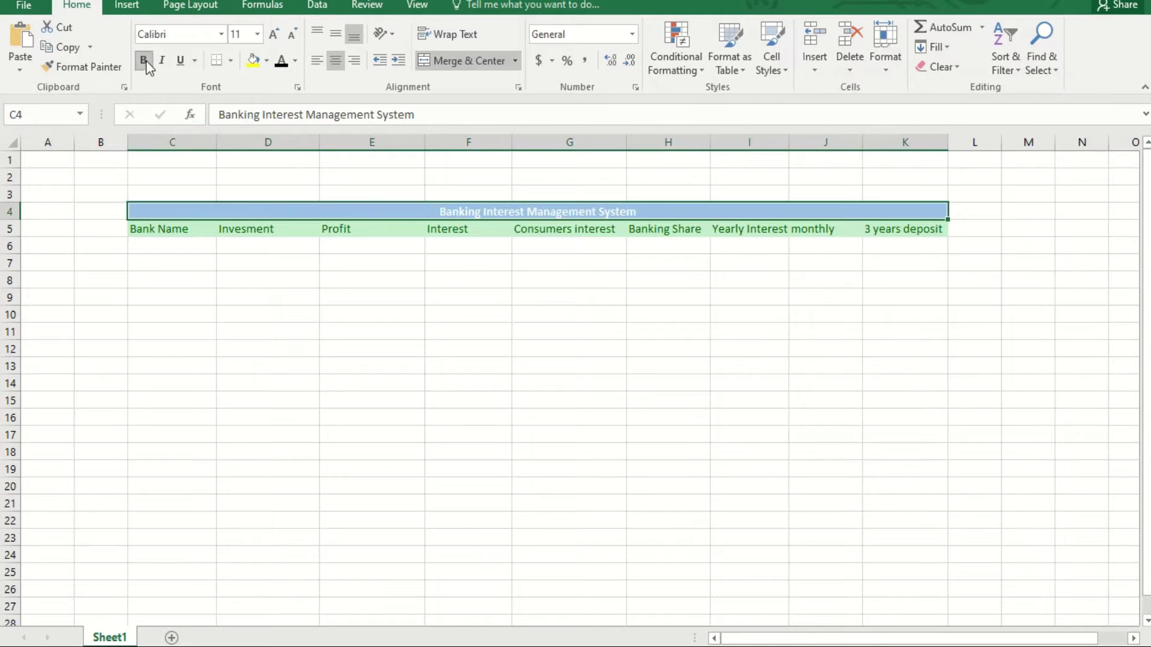
pyautogui.click(293, 63)
pyautogui.click(294, 117)
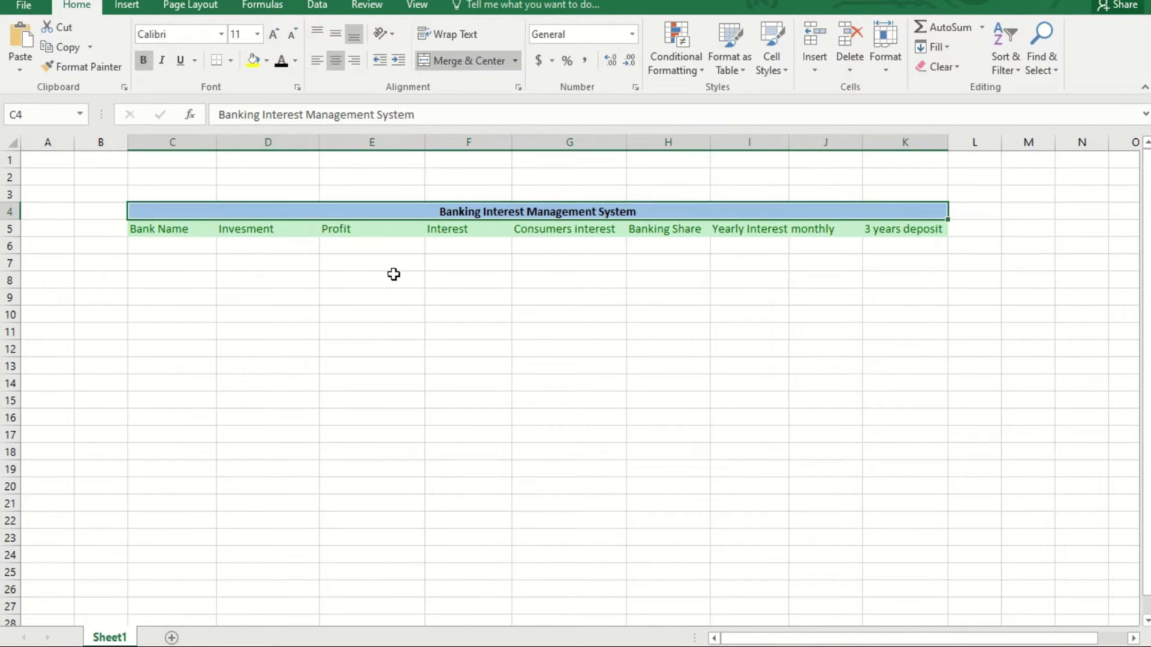
pyautogui.click(371, 246)
# - Change the font colour of the header row C5:K5 to a very dark grey
pyautogui.moveTo(159, 236); pyautogui.dragTo(917, 228)
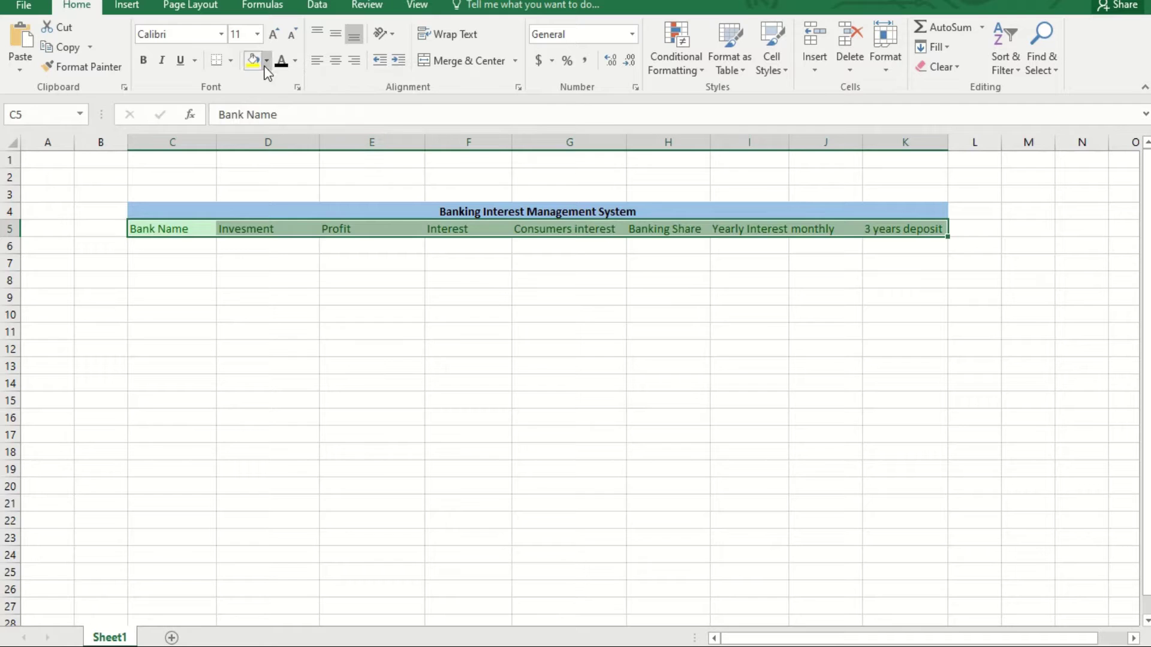
pyautogui.click(295, 60)
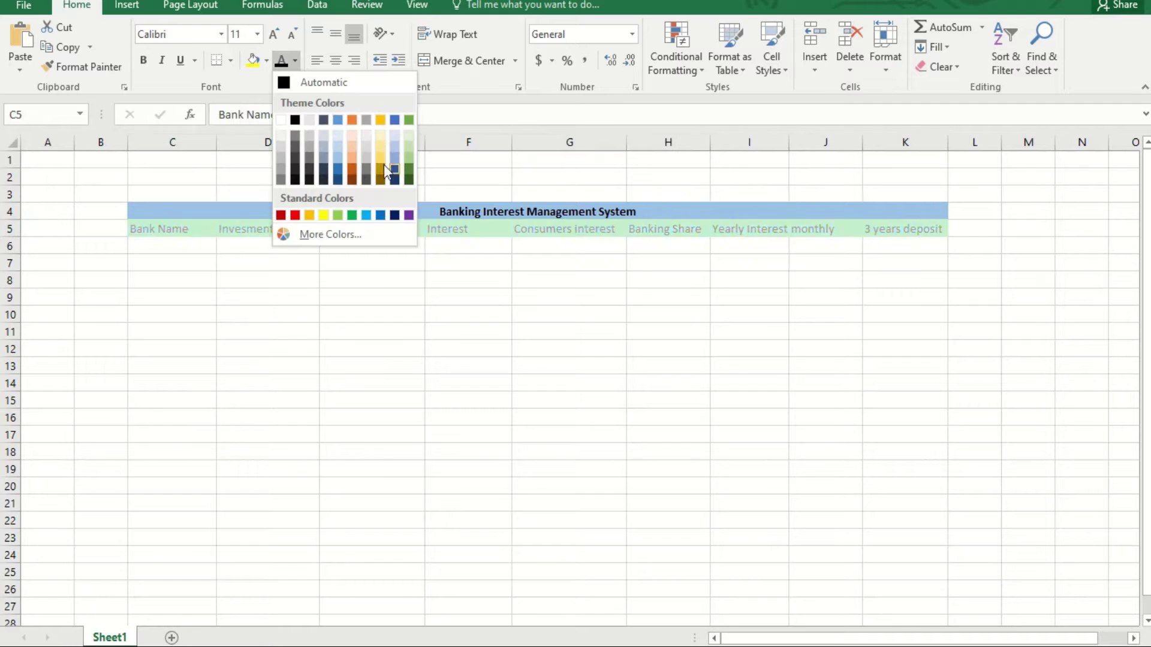
pyautogui.click(309, 180)
# - Format the empty range C6:K14 below the headers as a table with a light blue banded style
pyautogui.click(162, 246)
pyautogui.doubleClick(178, 245)
pyautogui.click(151, 274)
pyautogui.moveTo(154, 244); pyautogui.dragTo(912, 390)
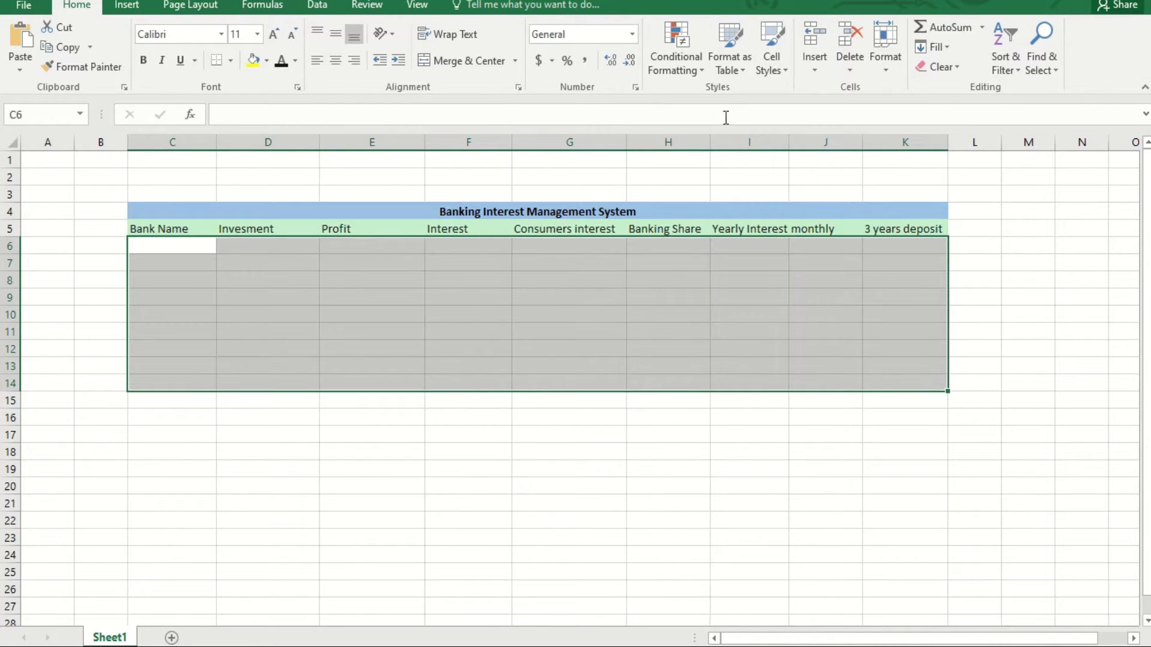
pyautogui.click(734, 67)
pyautogui.click(736, 166)
pyautogui.click(311, 362)
pyautogui.click(267, 348)
# - Enter AB Bank, Sonali Bank, EBL Bank and IFIC Bank in cells C7 to C10
pyautogui.click(168, 261)
pyautogui.write('AB Bank')
pyautogui.click(158, 281)
pyautogui.write('S')
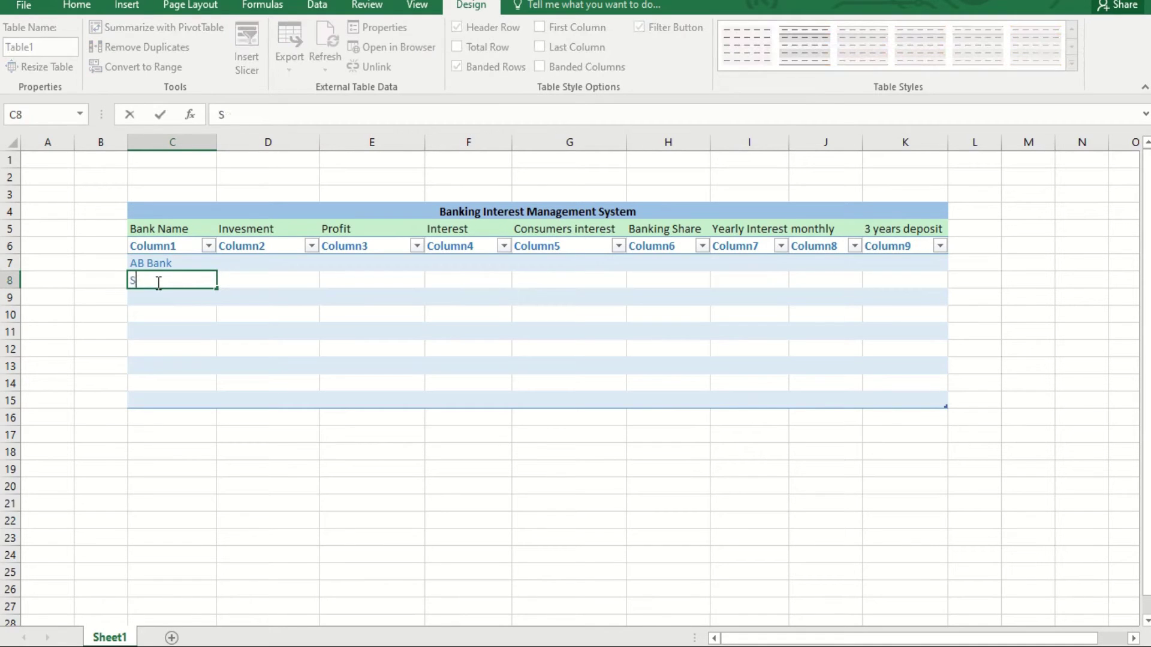
pyautogui.write('onaly Bank')
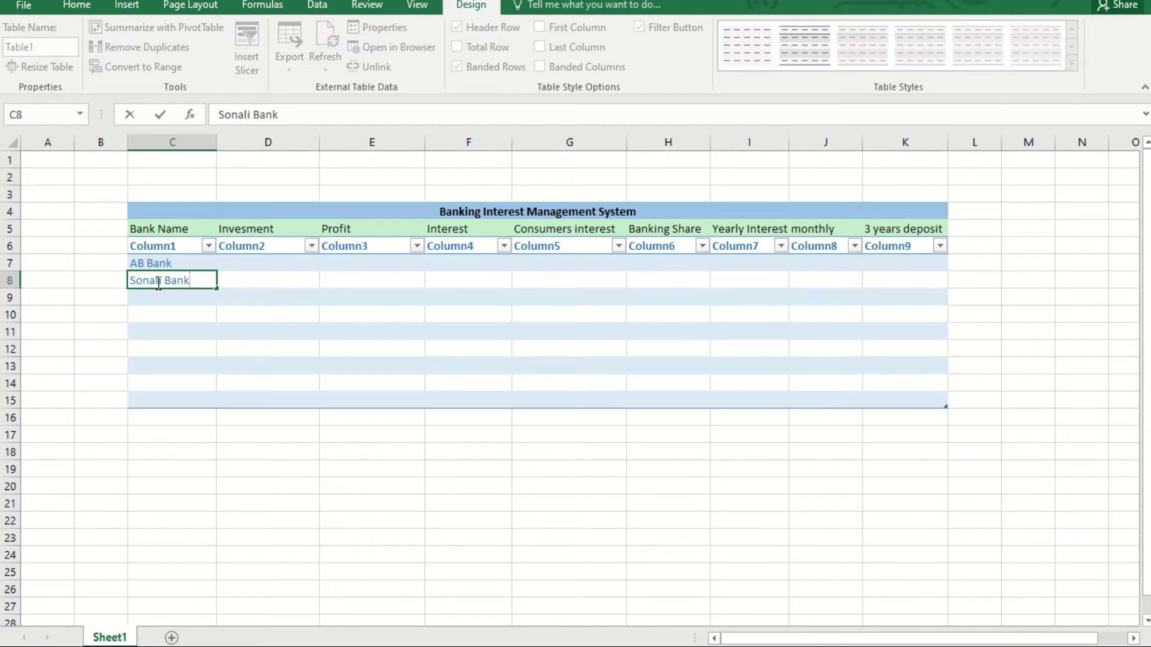
pyautogui.click(159, 297)
pyautogui.write('EBL Bank')
pyautogui.click(156, 312)
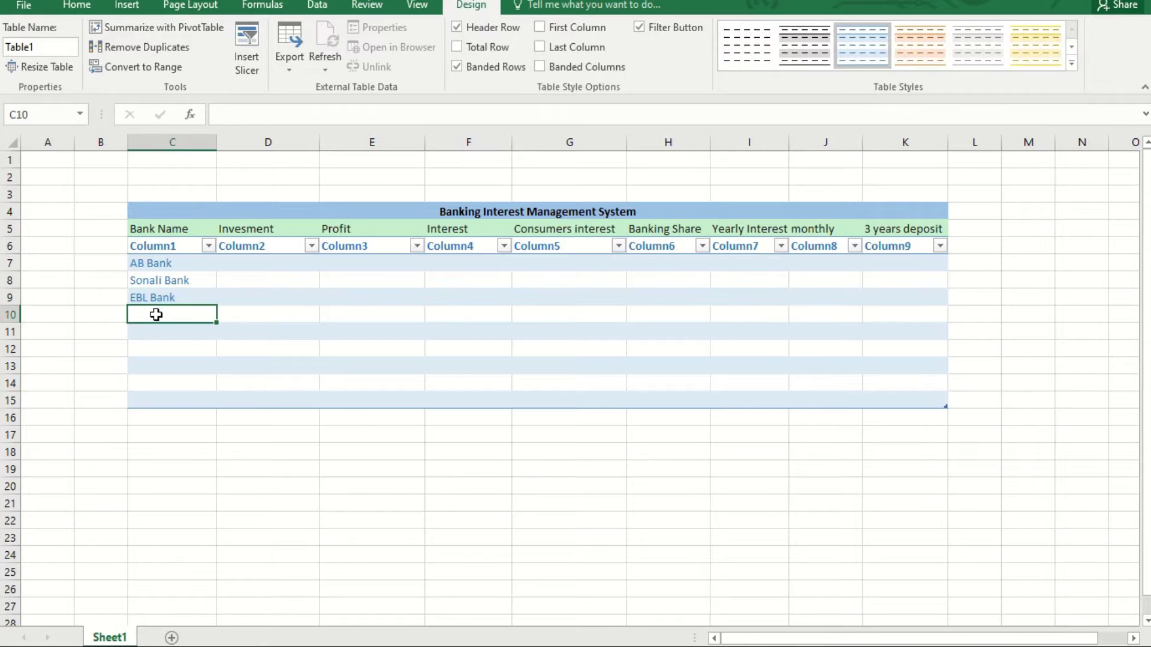
pyautogui.write('IFIC Bank')
# - Enter Agrani Bank and Bangladesh Bank in C11 and C12, and widen column C slightly
pyautogui.click(165, 332)
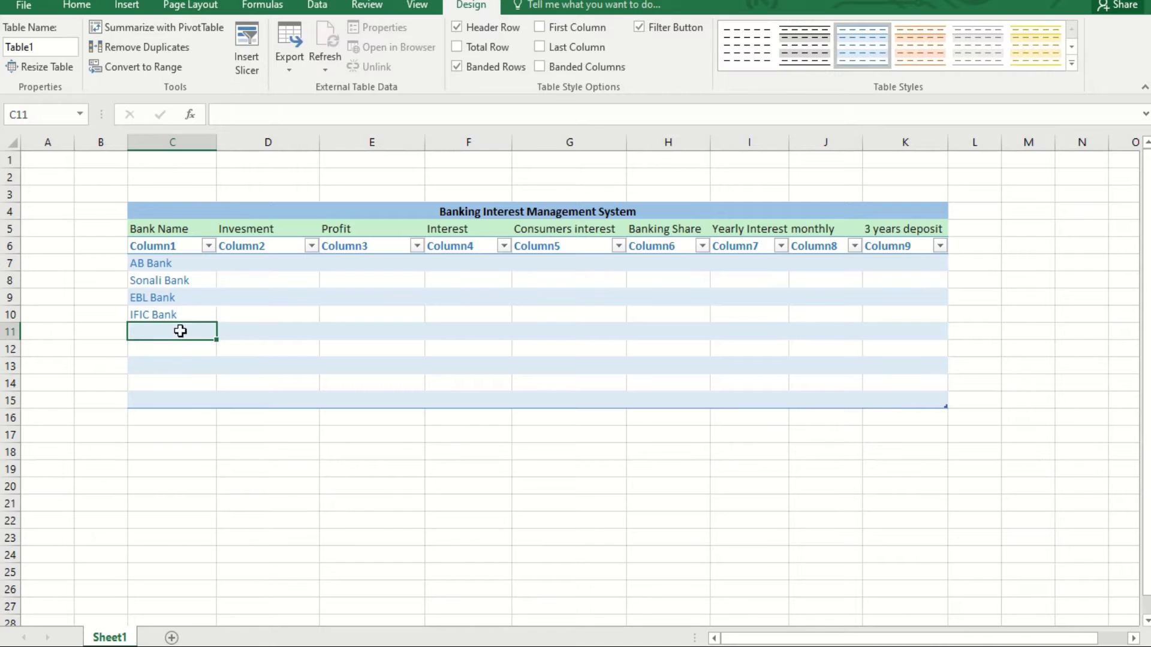
pyautogui.write('Ar')
pyautogui.write('grani Bank')
pyautogui.click(171, 350)
pyautogui.write('Bangladesh Bank')
pyautogui.click(177, 363)
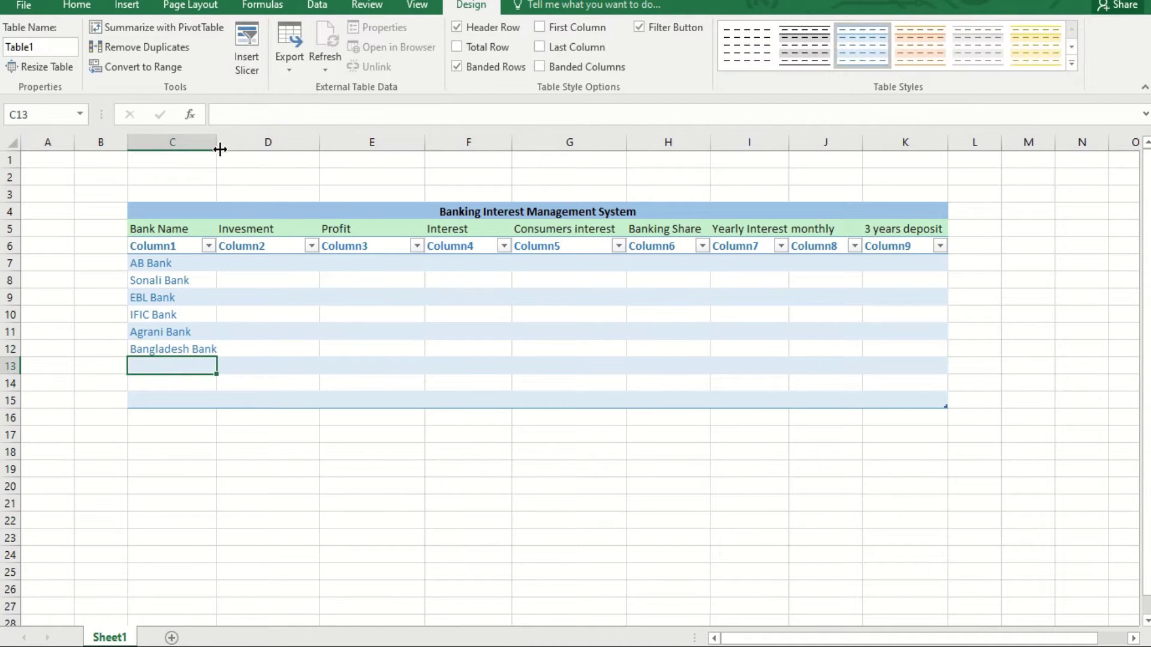
pyautogui.moveTo(219, 149); pyautogui.dragTo(234, 149)
# - Enter City Bank in C13 and Jamuna Bank in C14
pyautogui.doubleClick(173, 367)
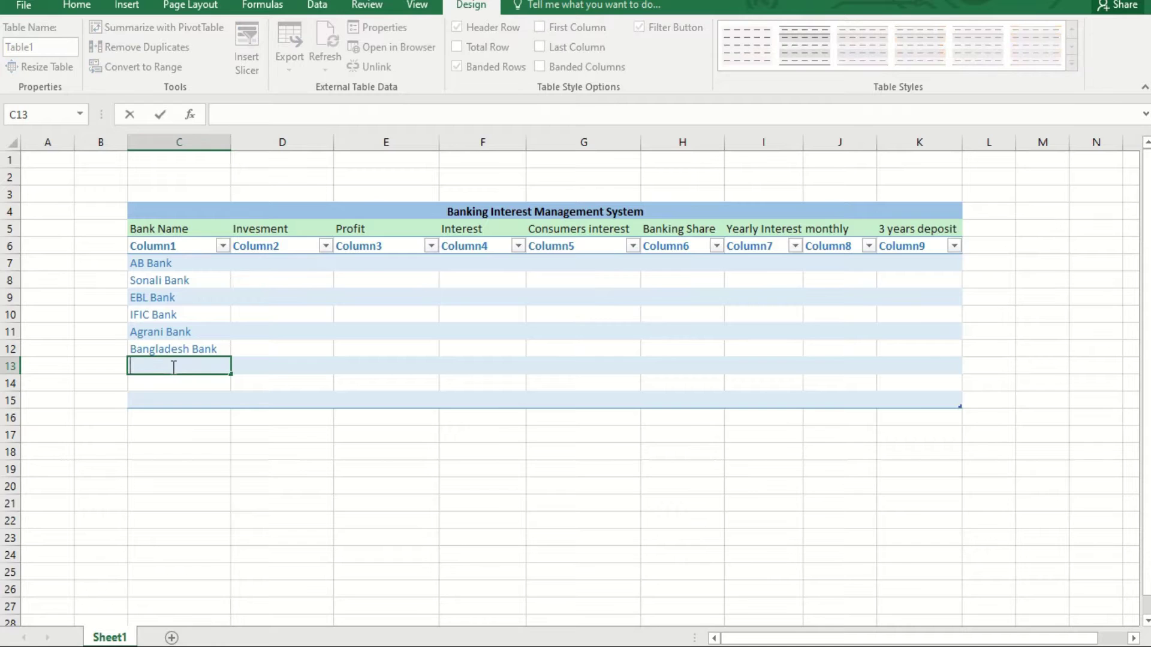
pyautogui.write('City Bank')
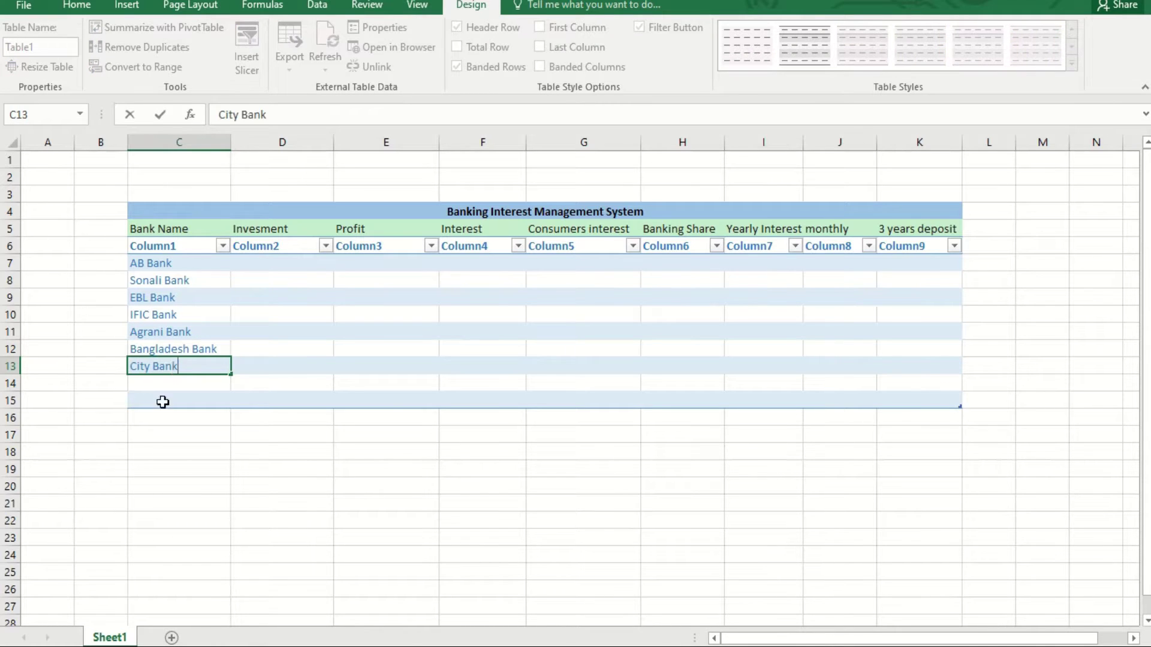
pyautogui.press('Return')
pyautogui.doubleClick(176, 382)
pyautogui.write('Jamu')
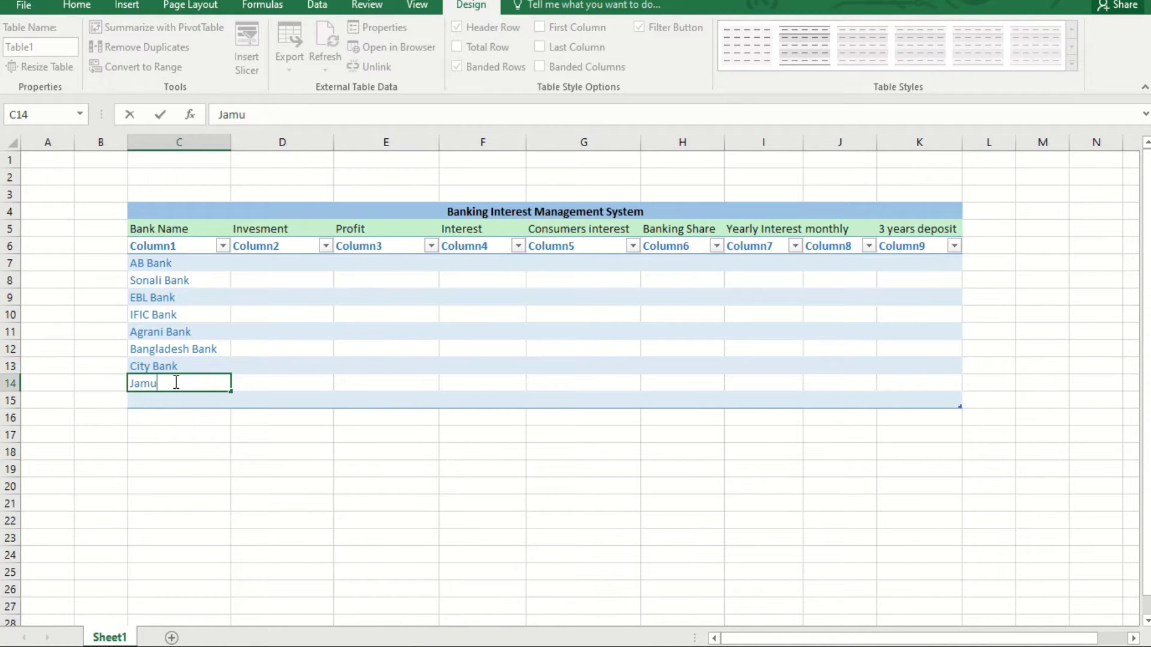
pyautogui.write('na Bank')
# - Label the last table row in C15 as Total
pyautogui.click(169, 402)
pyautogui.write('Ota')
pyautogui.press('BackSpace')
pyautogui.press('BackSpace')
pyautogui.write('tal')
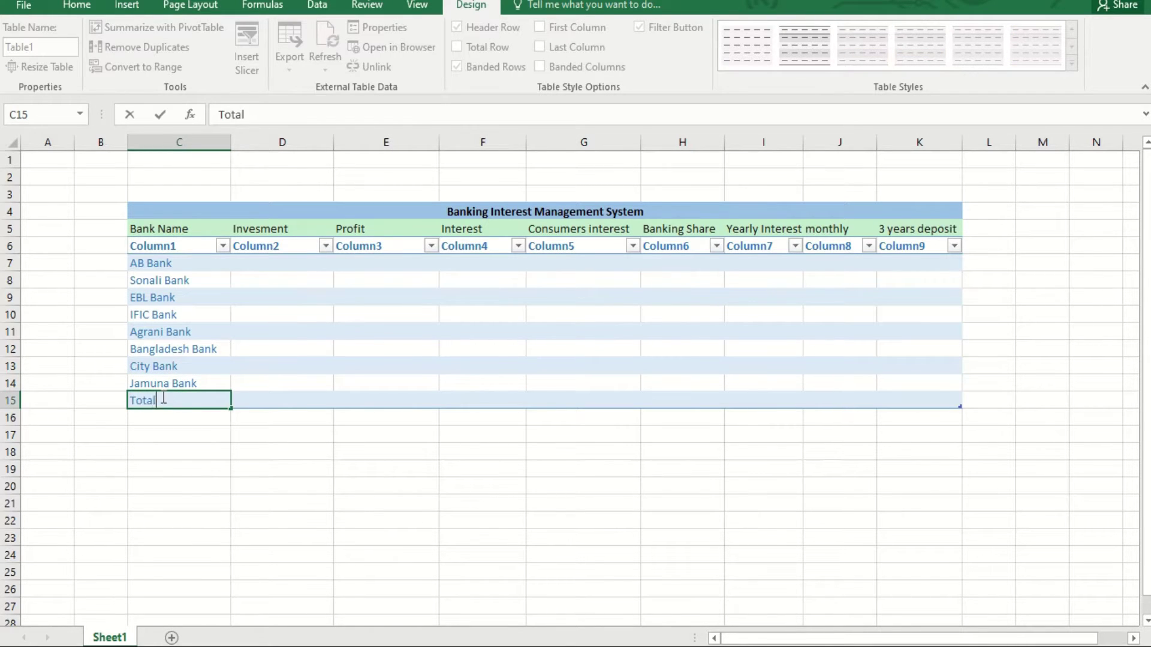
pyautogui.click(169, 429)
# - Enter the investments for AB Bank, Sonali Bank and EBL Bank as 112000, 254000 and 223000 in D7:D9
pyautogui.click(265, 402)
pyautogui.doubleClick(265, 264)
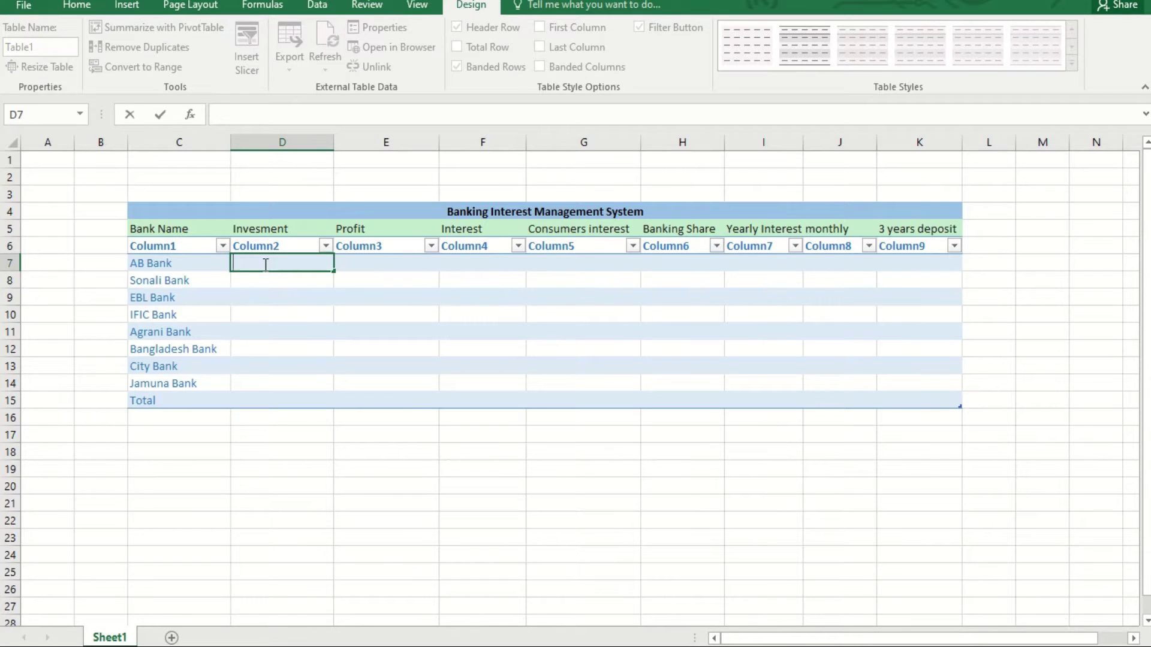
pyautogui.write('112000')
pyautogui.click(266, 279)
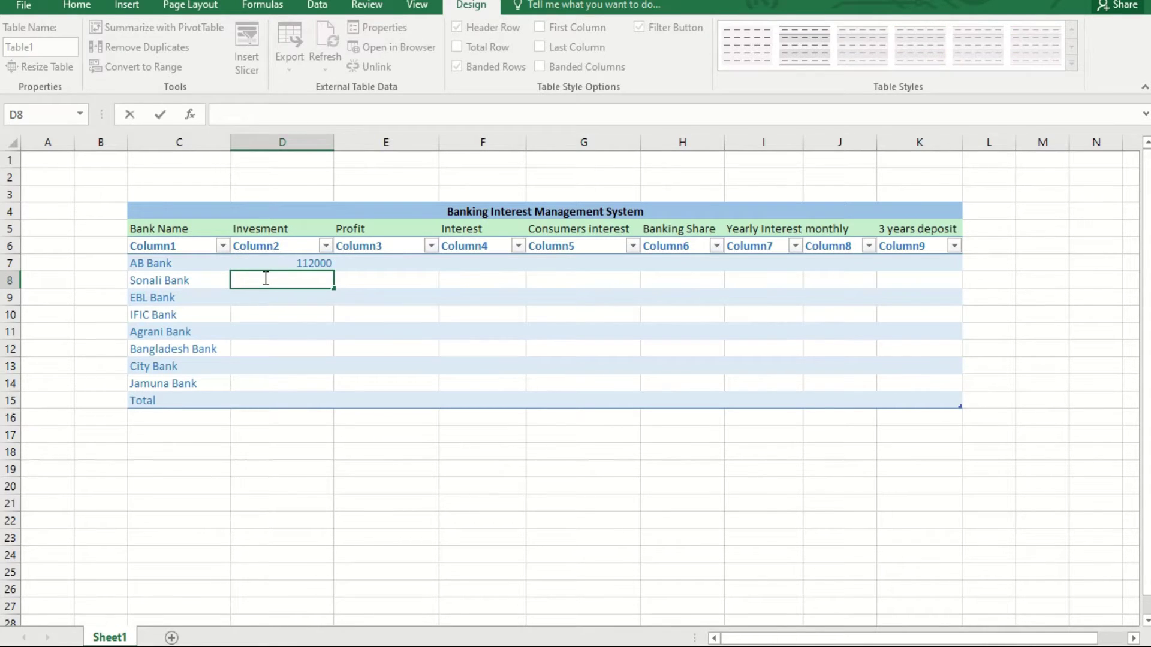
pyautogui.write('254000')
pyautogui.click(246, 295)
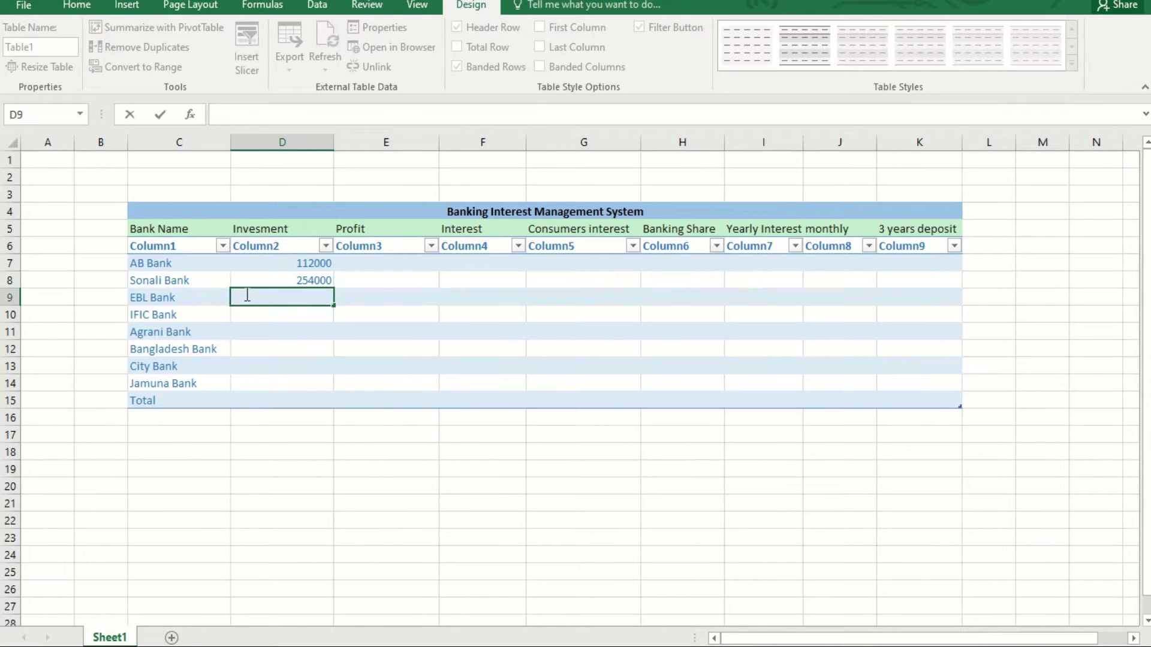
pyautogui.write('223000')
# - Enter the investments for IFIC Bank and Agrani Bank as 117000 and 110000 in D10:D11
pyautogui.click(268, 311)
pyautogui.doubleClick(269, 312)
pyautogui.write('117000')
pyautogui.click(247, 332)
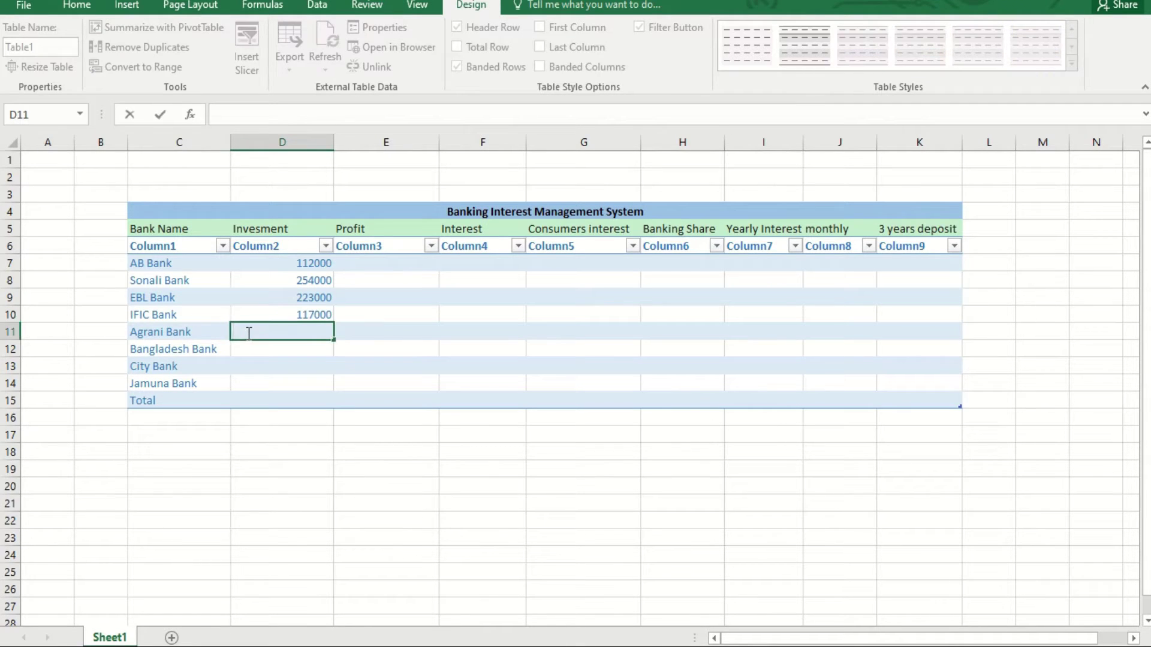
pyautogui.write('110000')
pyautogui.press('Return')
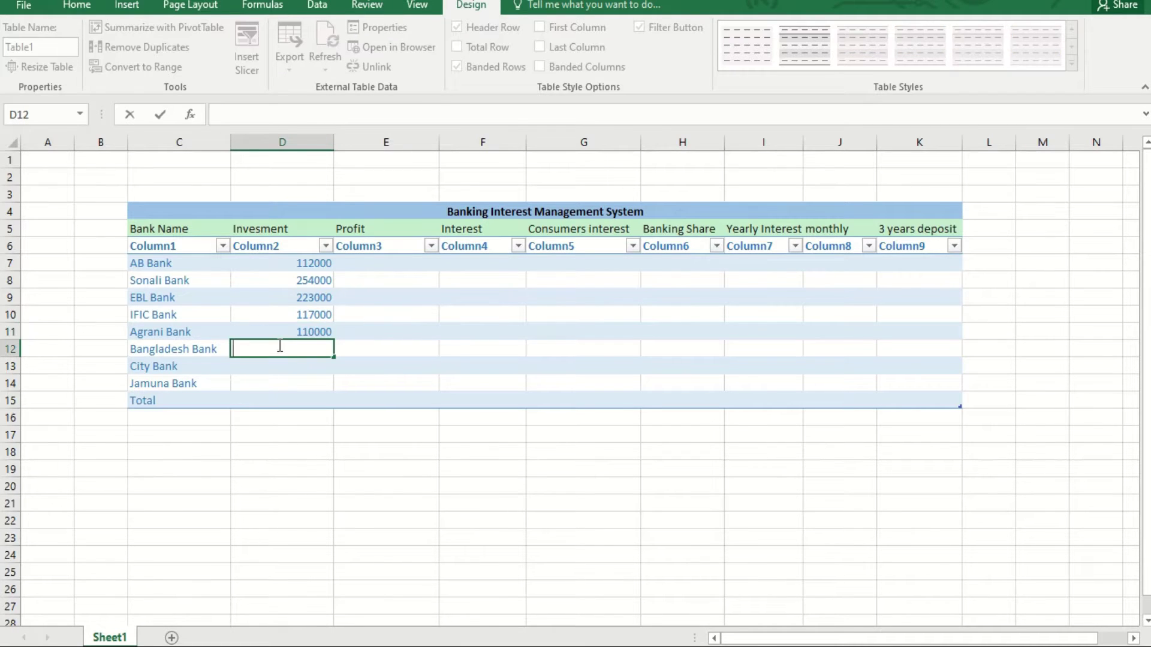
# - Enter the investments for Bangladesh Bank, City Bank and Jamuna Bank as 345000, 221000 and 90000 in D12:D14
pyautogui.write('345000')
pyautogui.click(271, 367)
pyautogui.doubleClick(272, 367)
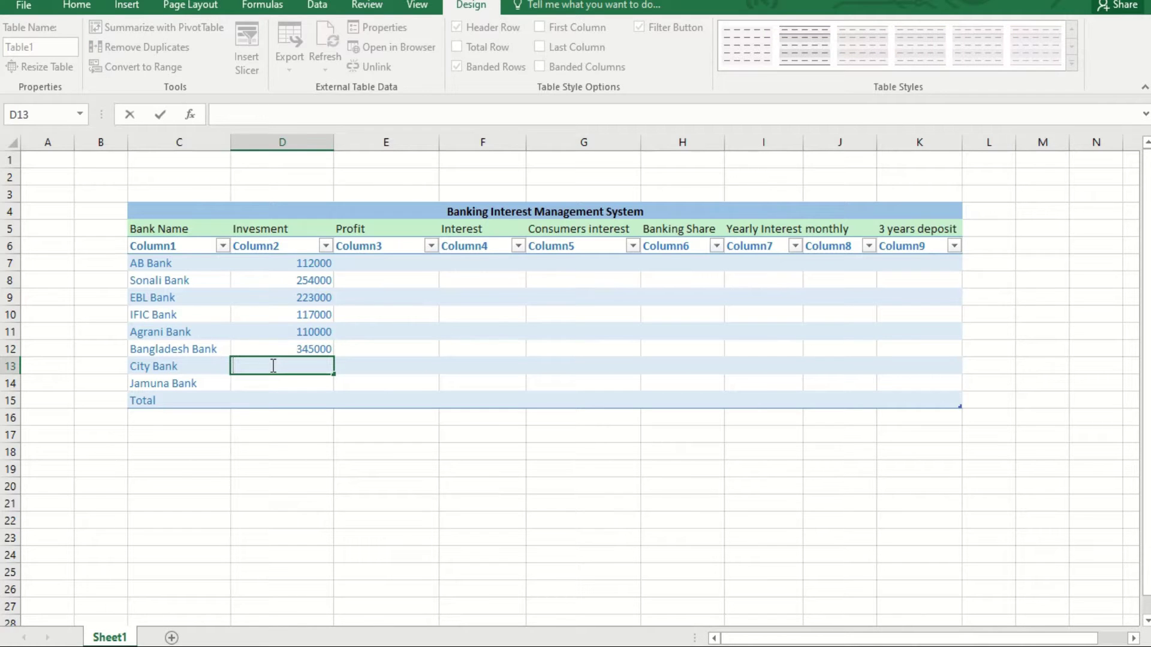
pyautogui.write('221000')
pyautogui.click(259, 381)
pyautogui.doubleClick(259, 381)
pyautogui.write('90000')
pyautogui.click(365, 261)
# - Apply the dollar accounting number format to the investment values in D7:D14
pyautogui.moveTo(271, 265); pyautogui.dragTo(314, 382)
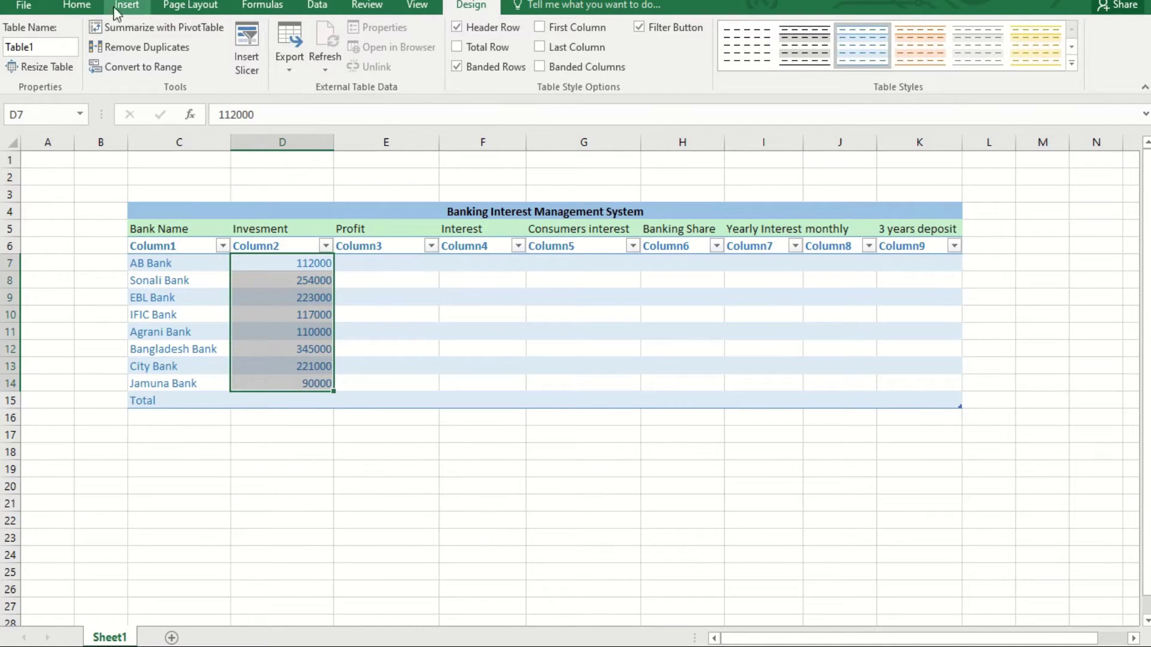
pyautogui.click(77, 4)
pyautogui.click(538, 61)
# - Enter a profit of 25000 for AB Bank in E7
pyautogui.doubleClick(372, 260)
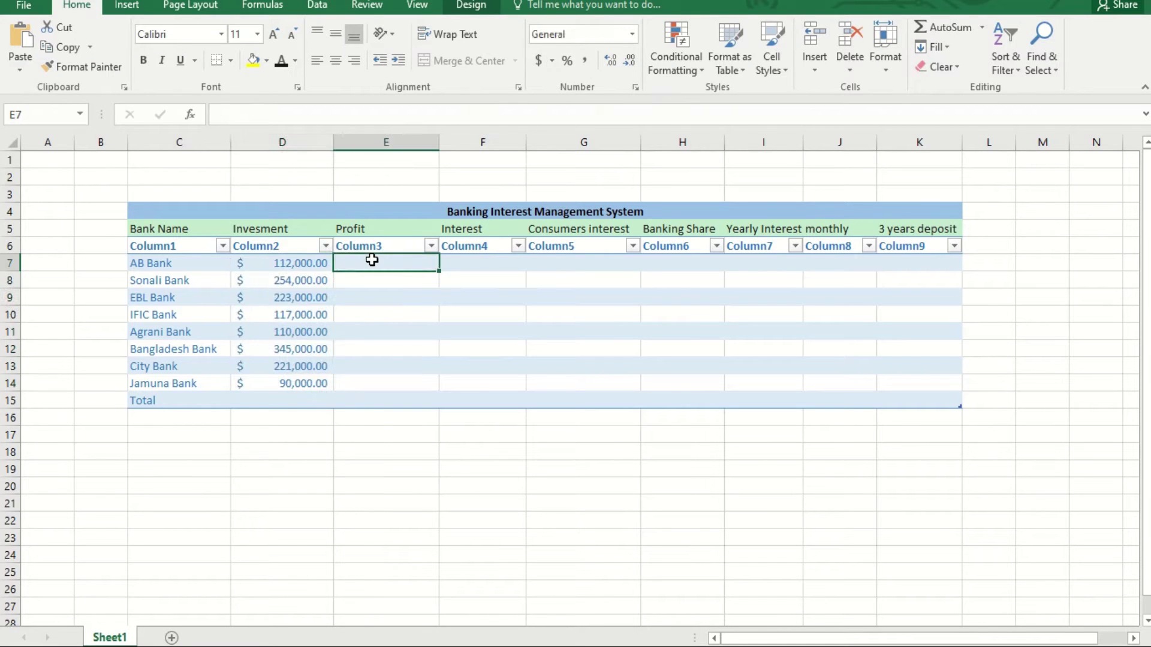
pyautogui.write('25000')
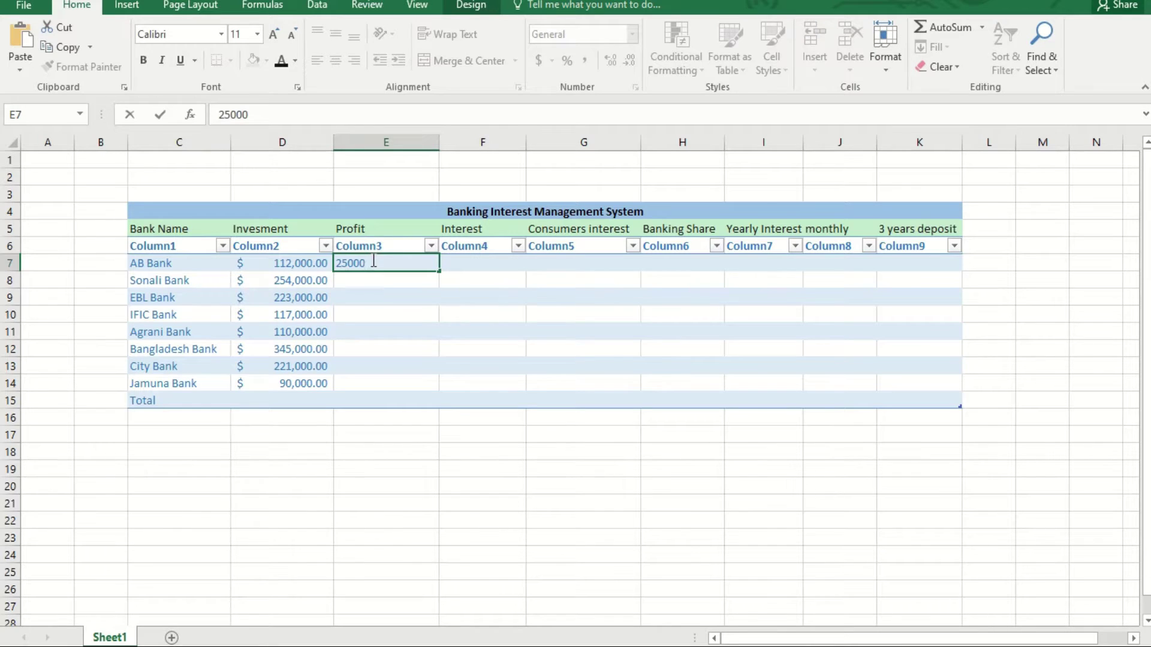
pyautogui.click(362, 280)
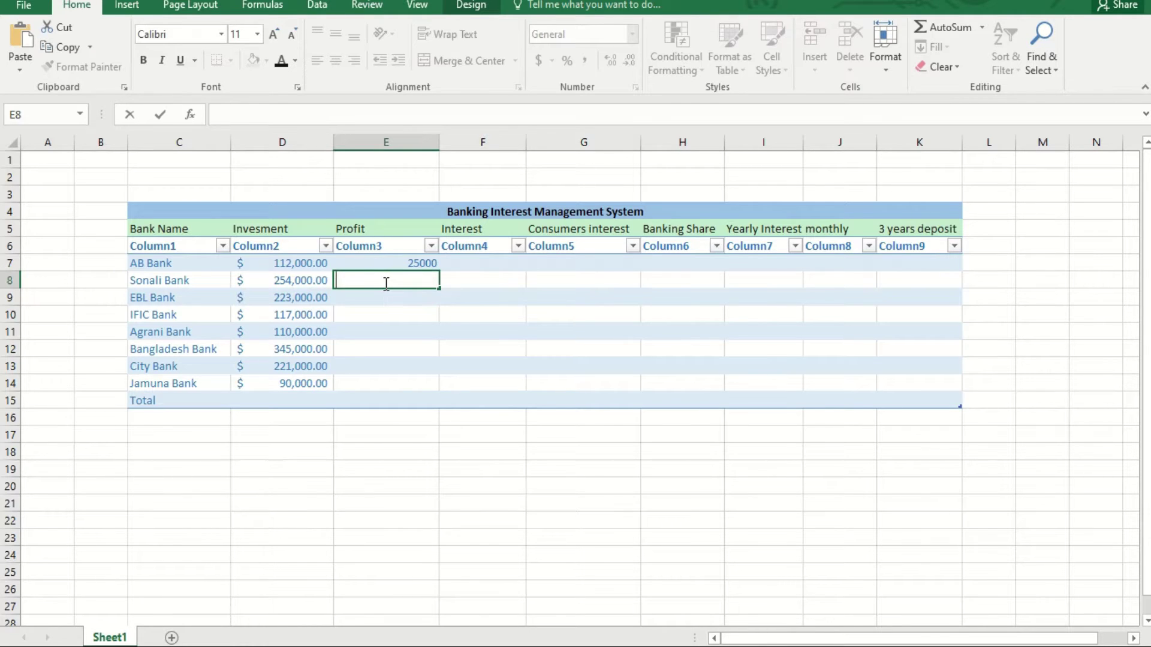
# - Rename the Interest header in F5 to "Interest/1k$"
pyautogui.doubleClick(488, 230)
pyautogui.write('/')
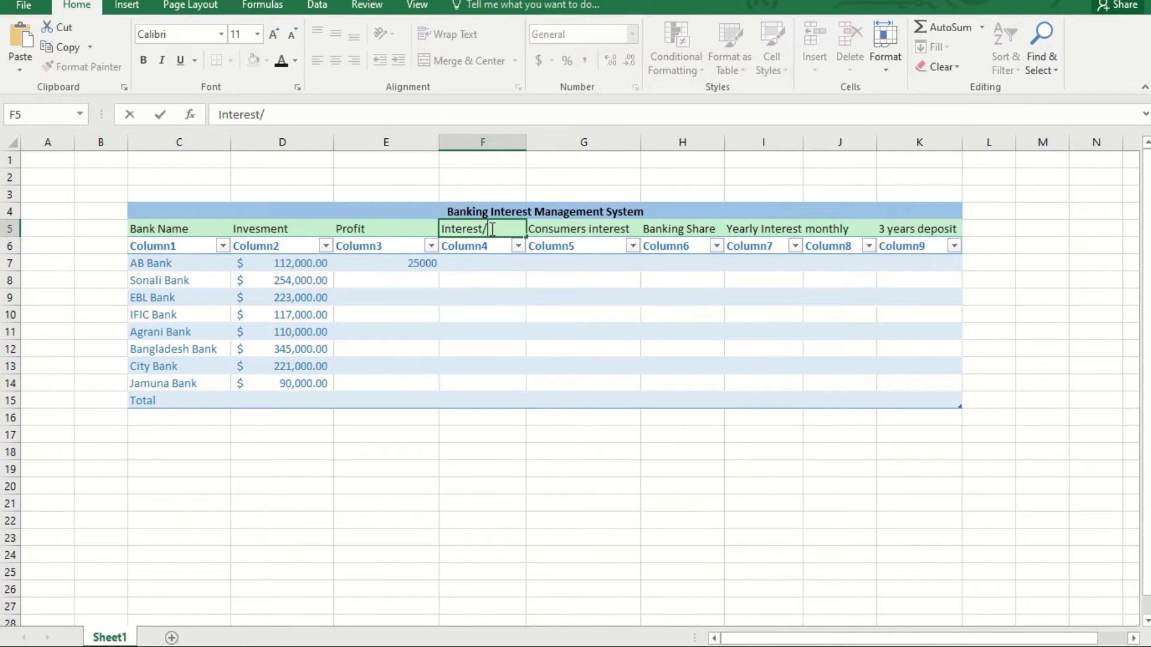
pyautogui.write('1L')
pyautogui.click(389, 280)
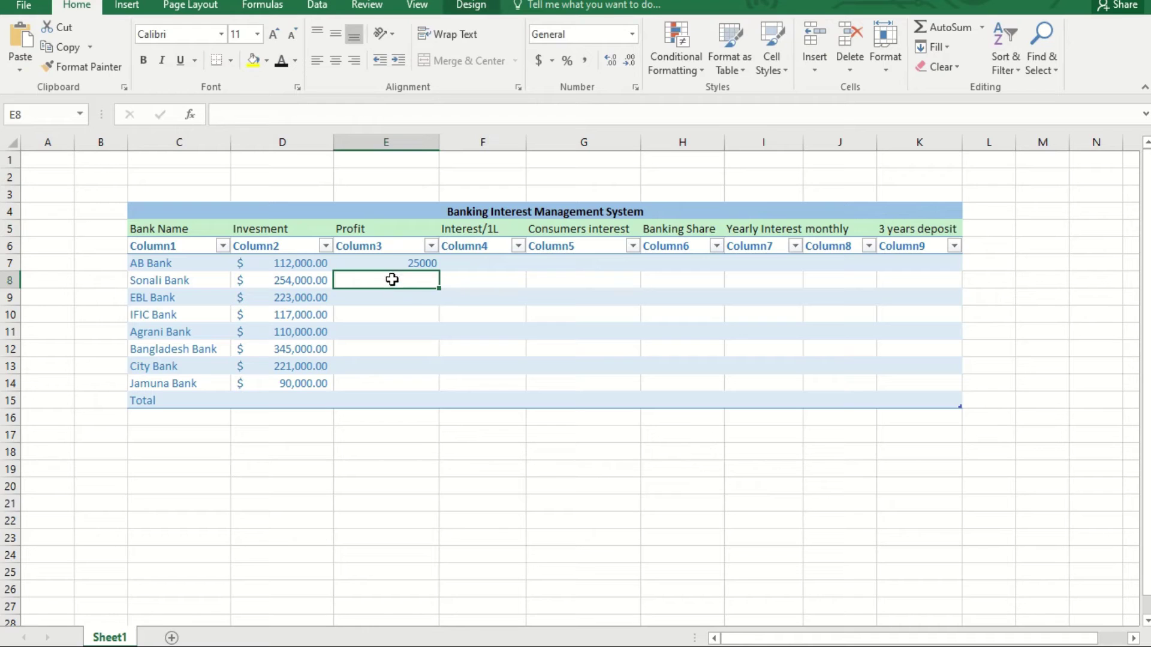
pyautogui.click(507, 230)
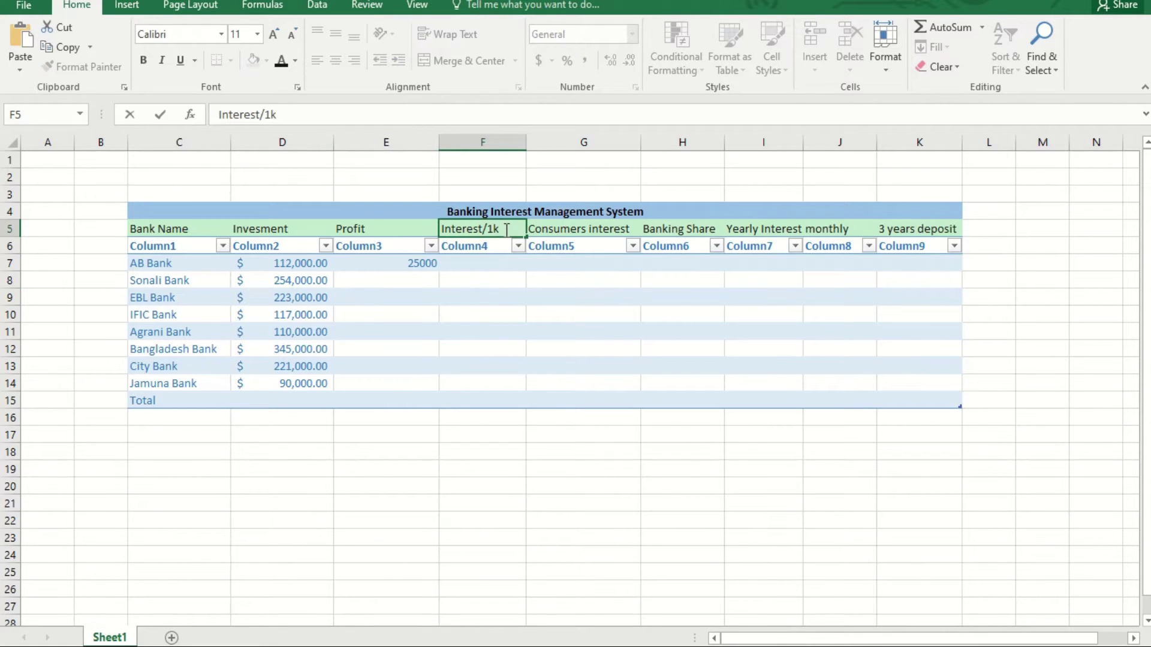
pyautogui.write('$')
# - Enter the profits for Sonali, EBL, IFIC and Agrani Bank as 45000, 42000, 27000 and 24500 in E8:E11
pyautogui.click(408, 281)
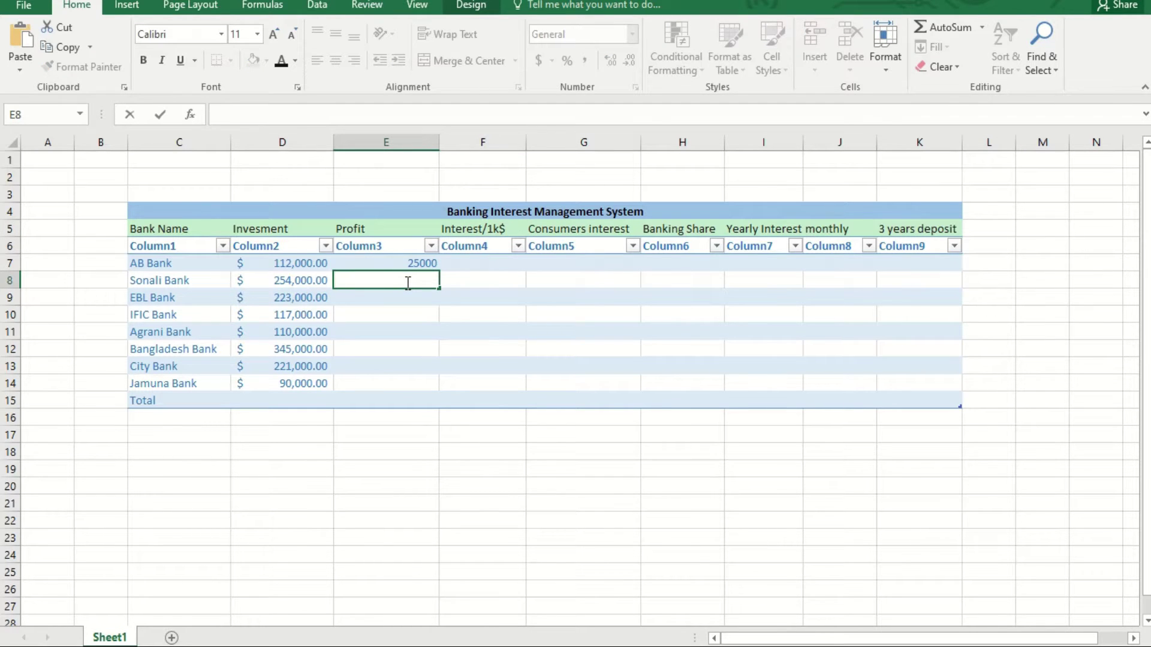
pyautogui.write('45000')
pyautogui.click(389, 293)
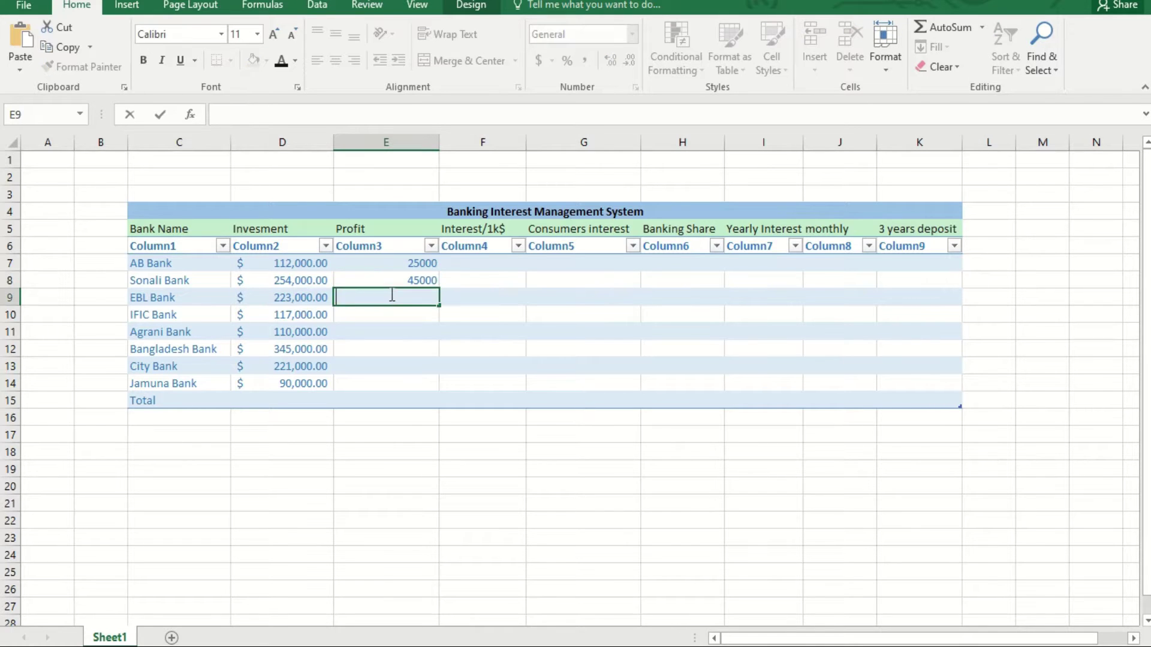
pyautogui.write('42000')
pyautogui.click(386, 315)
pyautogui.write('27000')
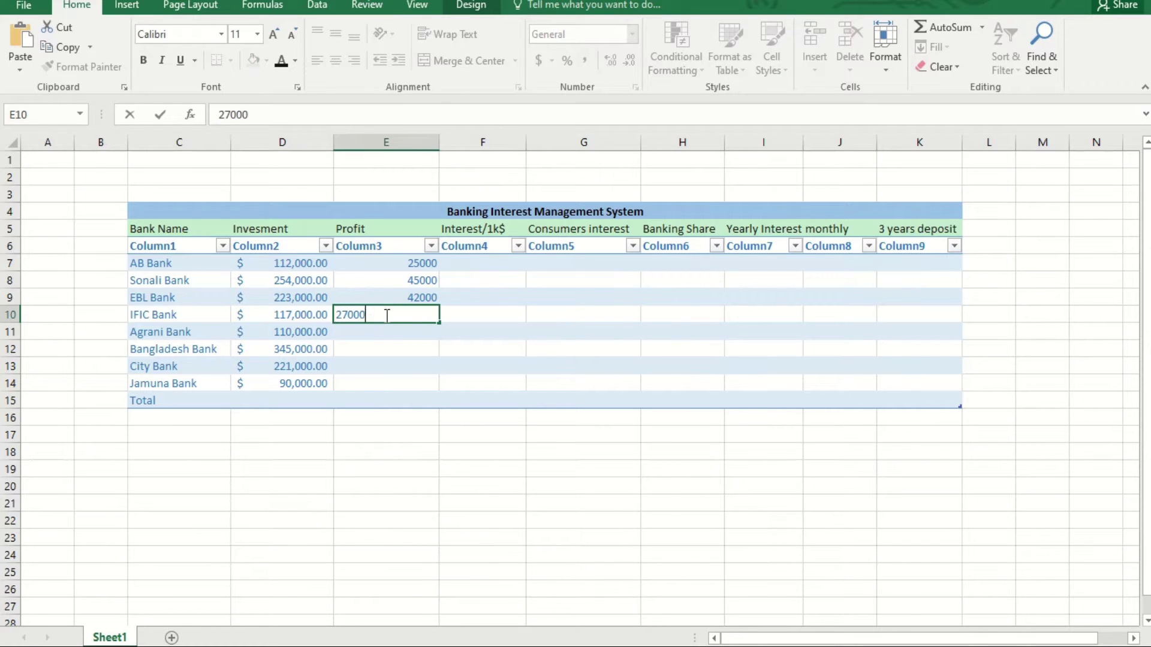
pyautogui.click(385, 334)
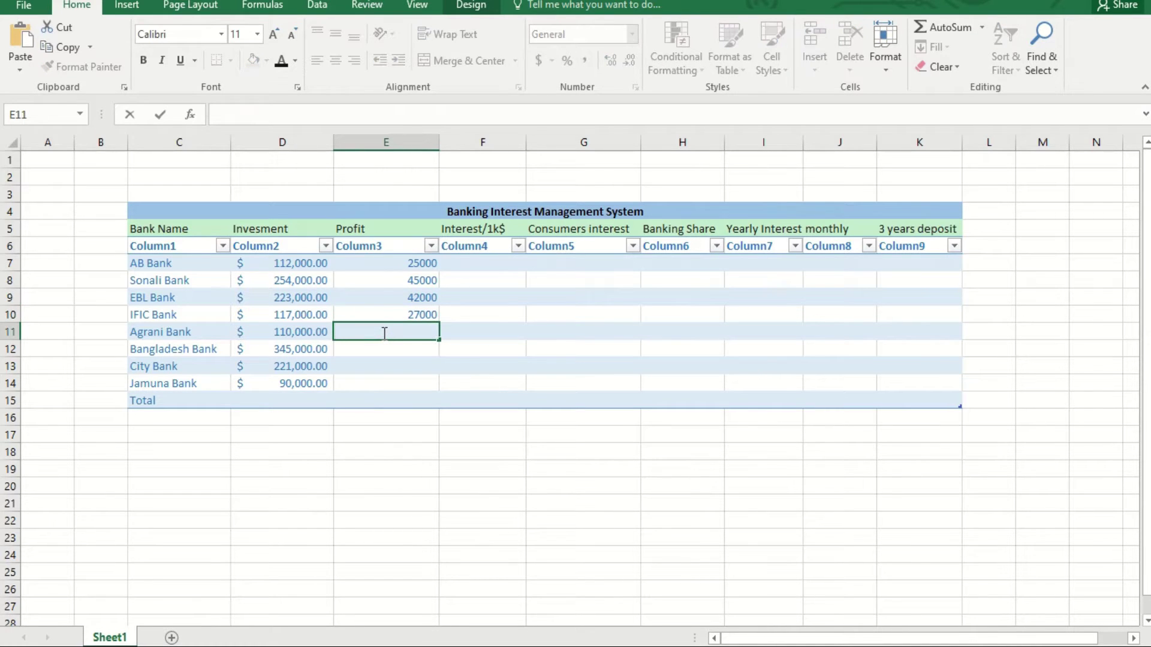
pyautogui.write('24500')
pyautogui.click(373, 343)
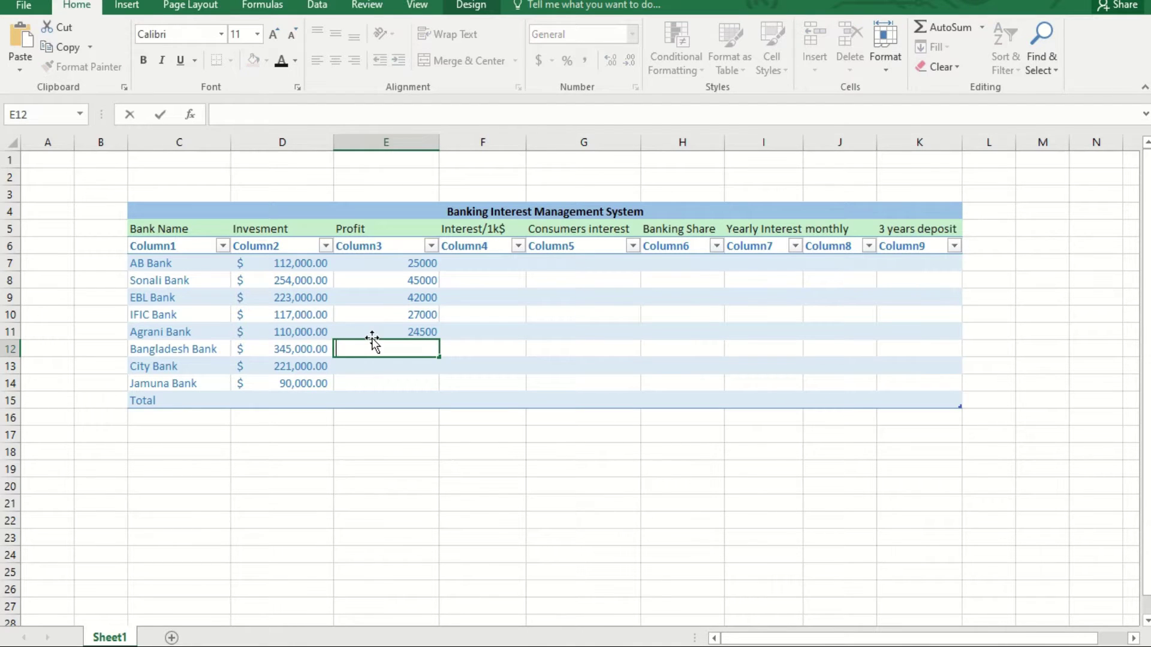
# - Enter the profits for Bangladesh Bank, City Bank and Jamuna Bank as 75000, 34000 and 17000 in E12:E14
pyautogui.write('75000')
pyautogui.click(360, 369)
pyautogui.write('34000')
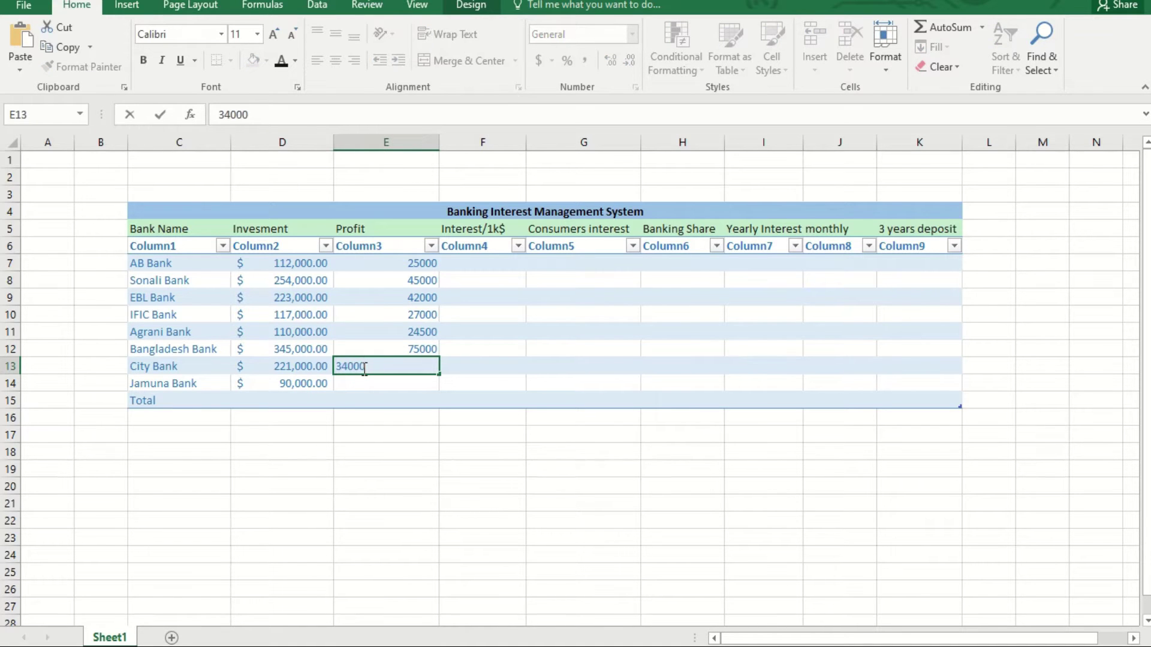
pyautogui.press('Return')
pyautogui.write('17000')
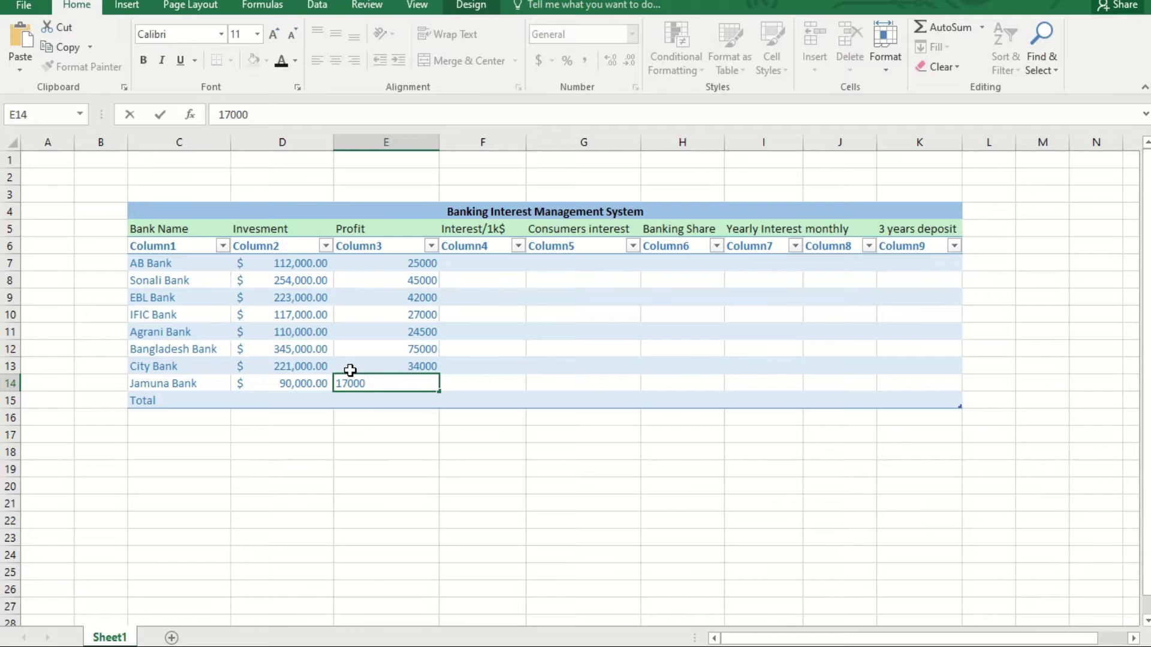
pyautogui.press('Return')
# - Apply the dollar accounting number format to the profit values in E7:E14
pyautogui.moveTo(365, 264); pyautogui.dragTo(407, 383)
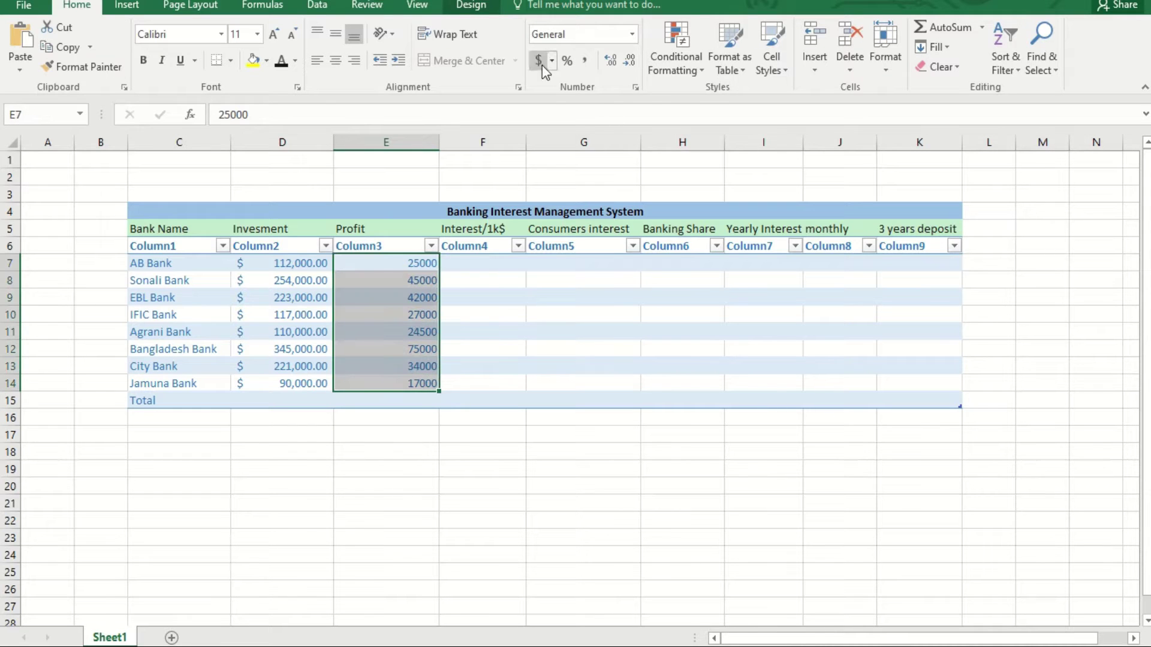
pyautogui.click(551, 60)
pyautogui.click(587, 84)
pyautogui.click(284, 398)
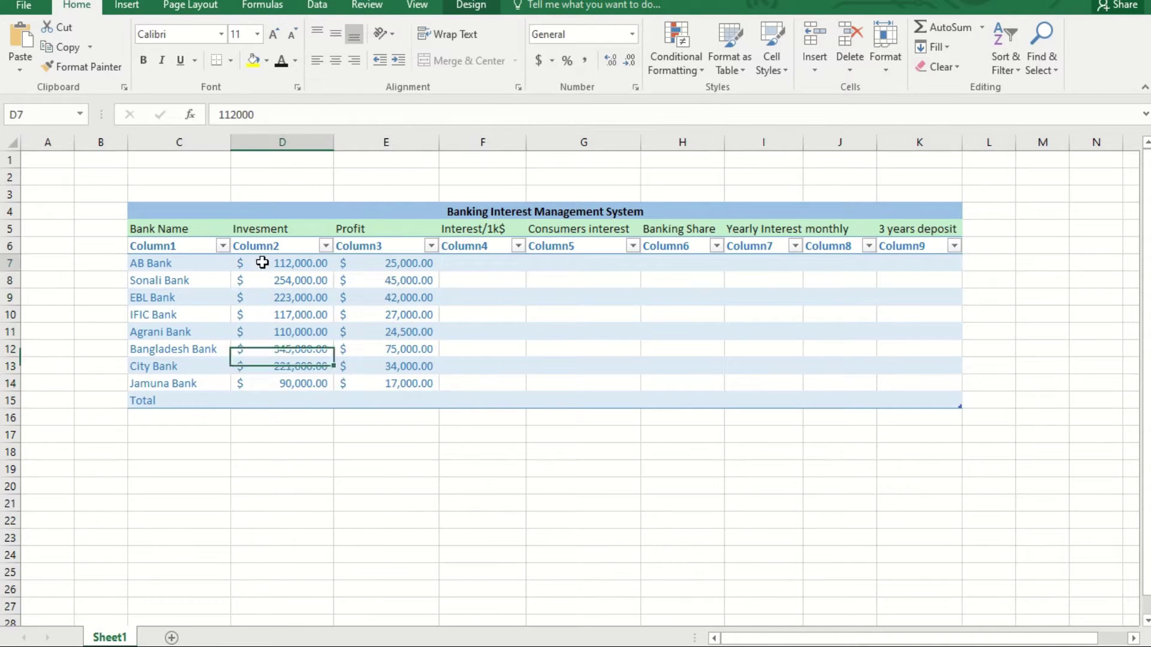
# - Try to total the investments in D15 with a SUBTOTAL formula containing only the range D7:D14
pyautogui.moveTo(257, 264); pyautogui.dragTo(294, 384)
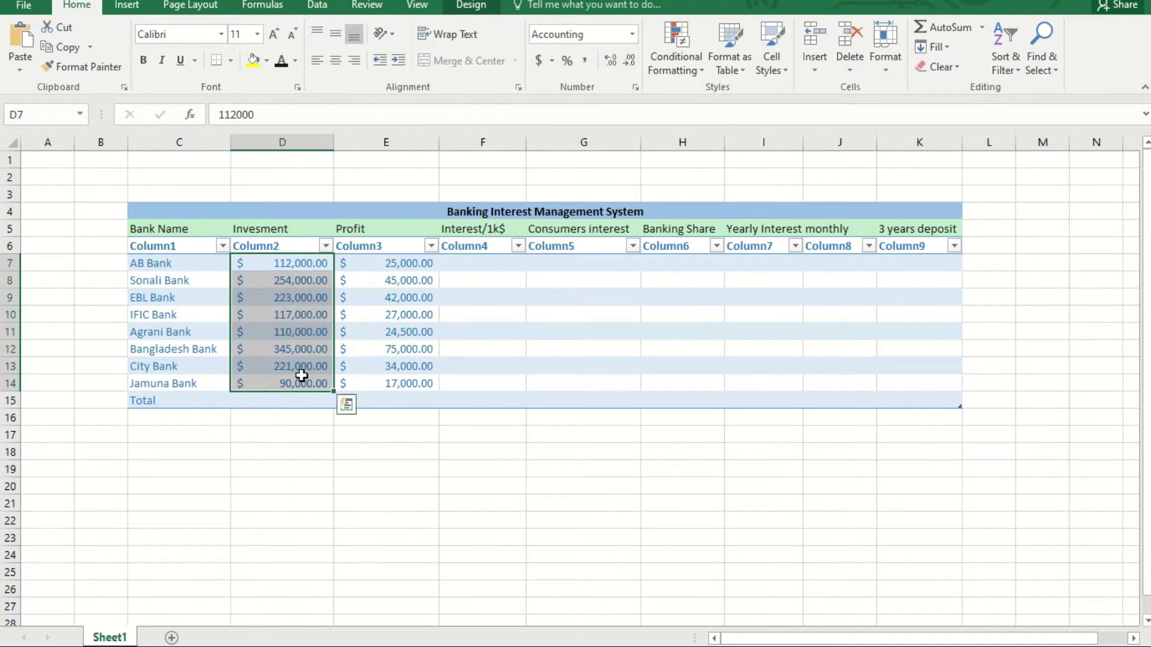
pyautogui.click(272, 403)
pyautogui.write('=SU')
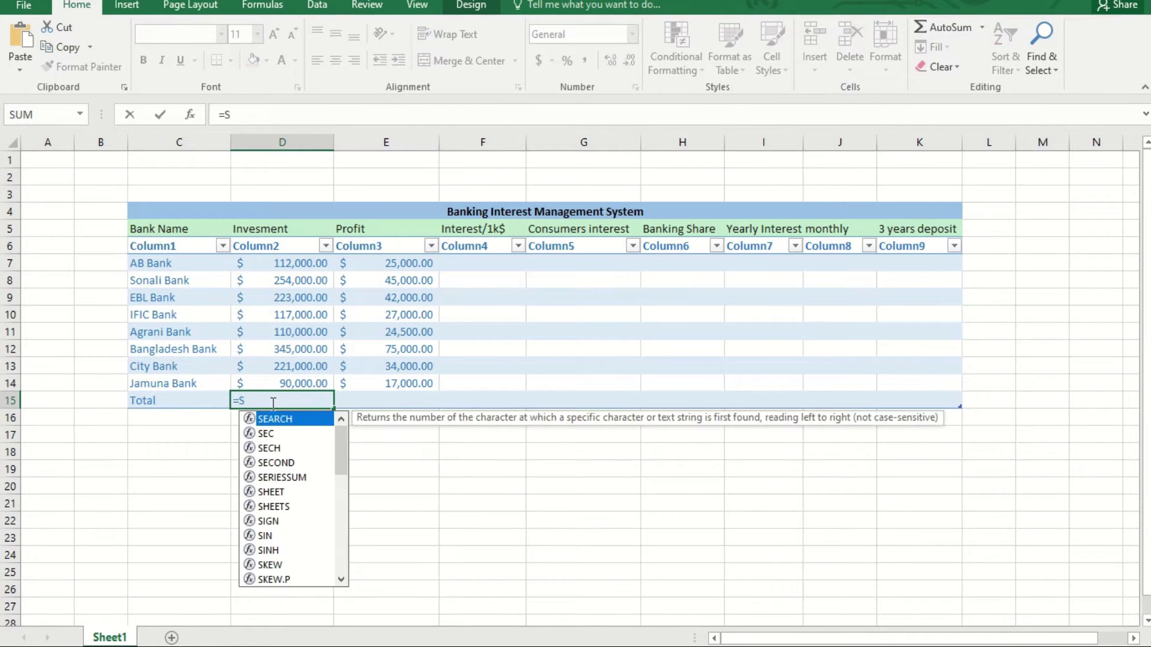
pyautogui.doubleClick(278, 436)
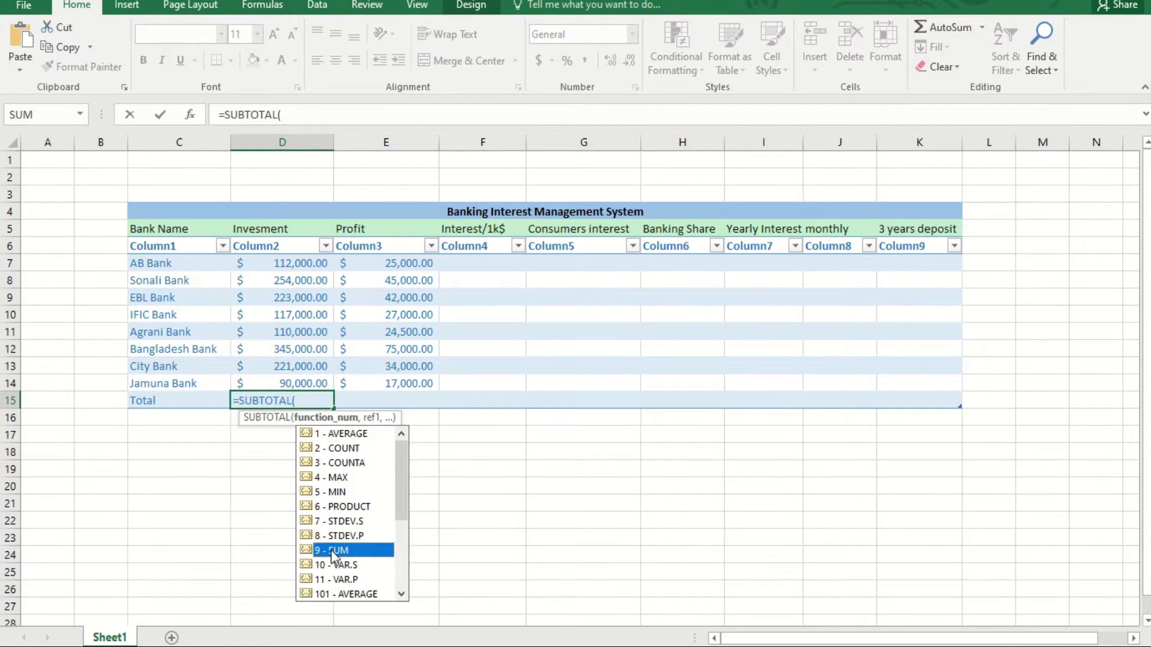
pyautogui.moveTo(236, 263); pyautogui.dragTo(294, 389)
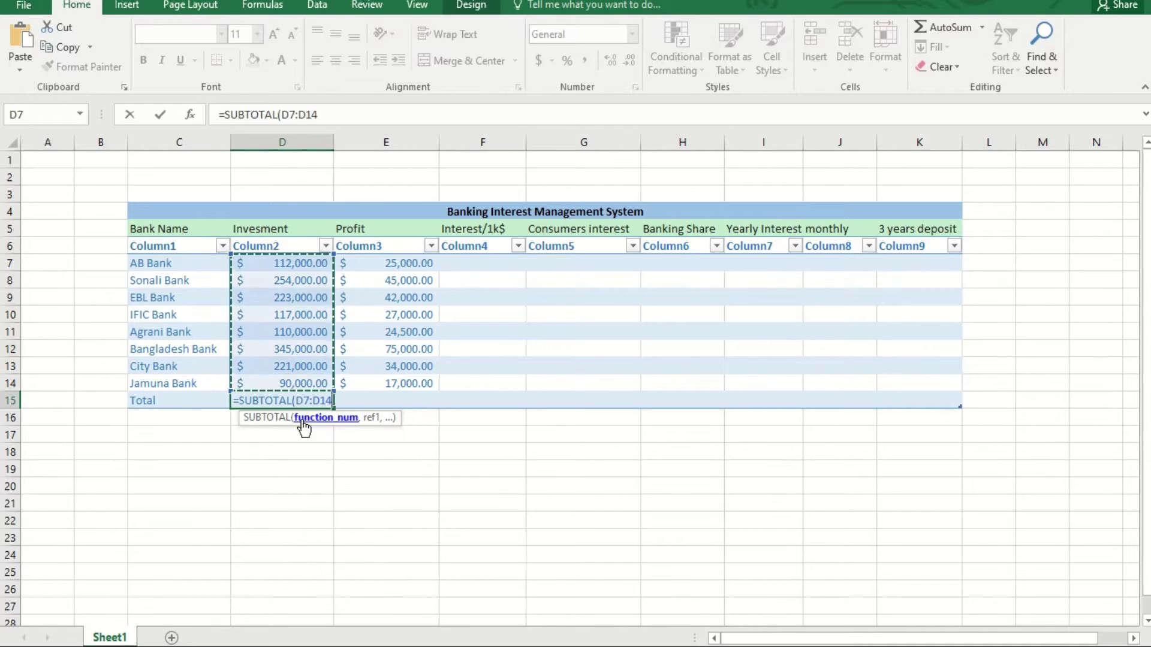
pyautogui.press('Return')
pyautogui.click(580, 340)
pyautogui.press('Return')
pyautogui.press('Return')
# - Clear the range from the SUBTOTAL formula in D15, look up function 109 - SUM, and try the formula again over D7:D14
pyautogui.click(331, 401)
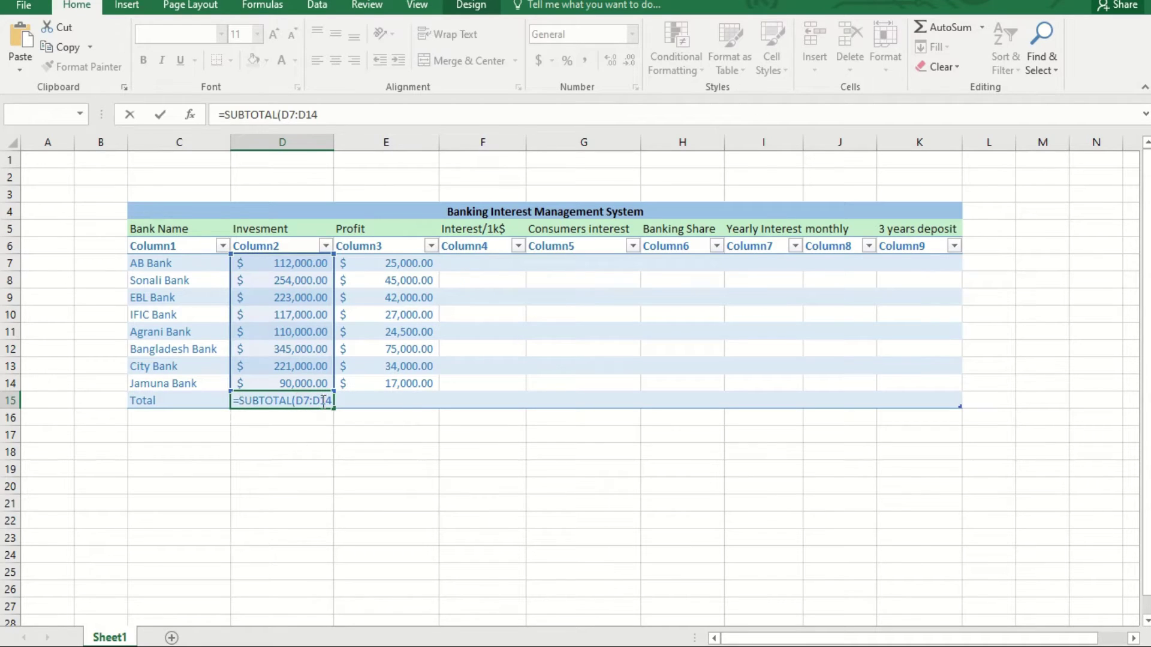
pyautogui.press('BackSpace')
pyautogui.press('BackSpace')
pyautogui.press('BackSpace')
pyautogui.press('BackSpace')
pyautogui.press('BackSpace')
pyautogui.press('BackSpace')
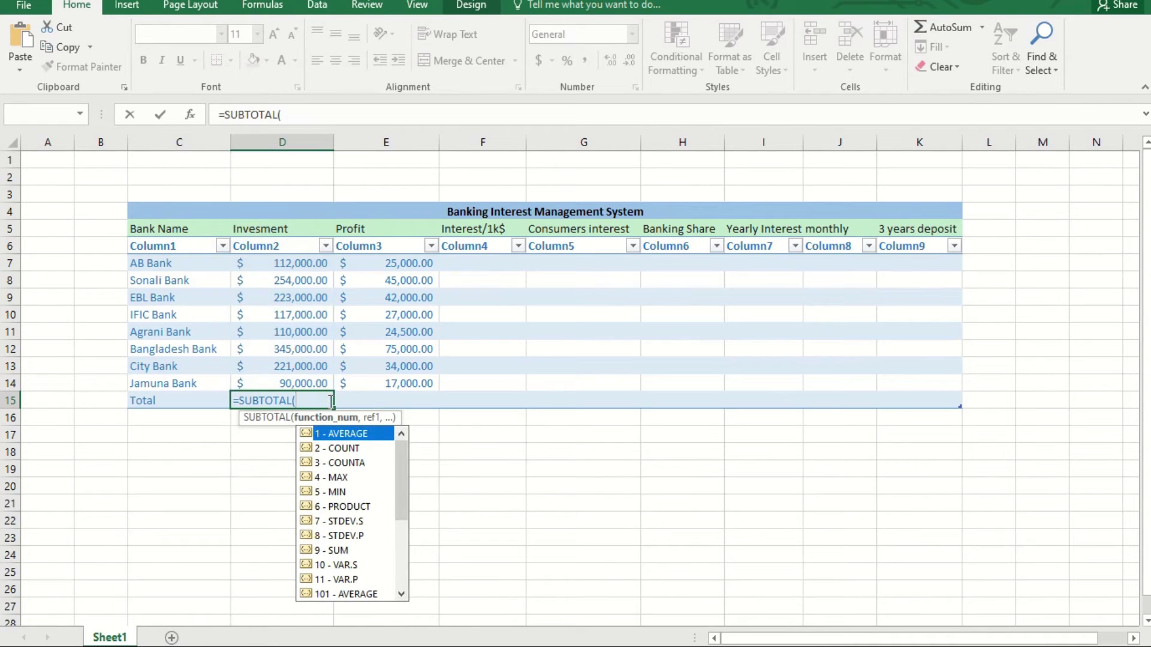
pyautogui.scroll(-2, 339, 579)
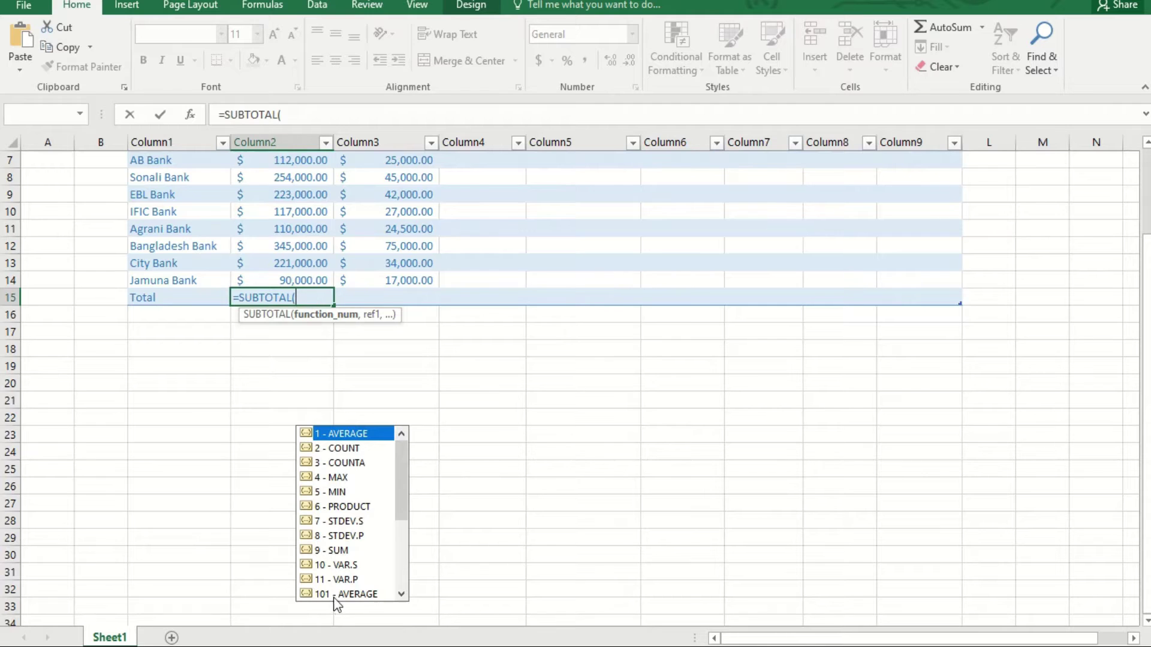
pyautogui.scroll(-2, 335, 602)
pyautogui.moveTo(406, 418); pyautogui.dragTo(406, 483)
pyautogui.click(342, 476)
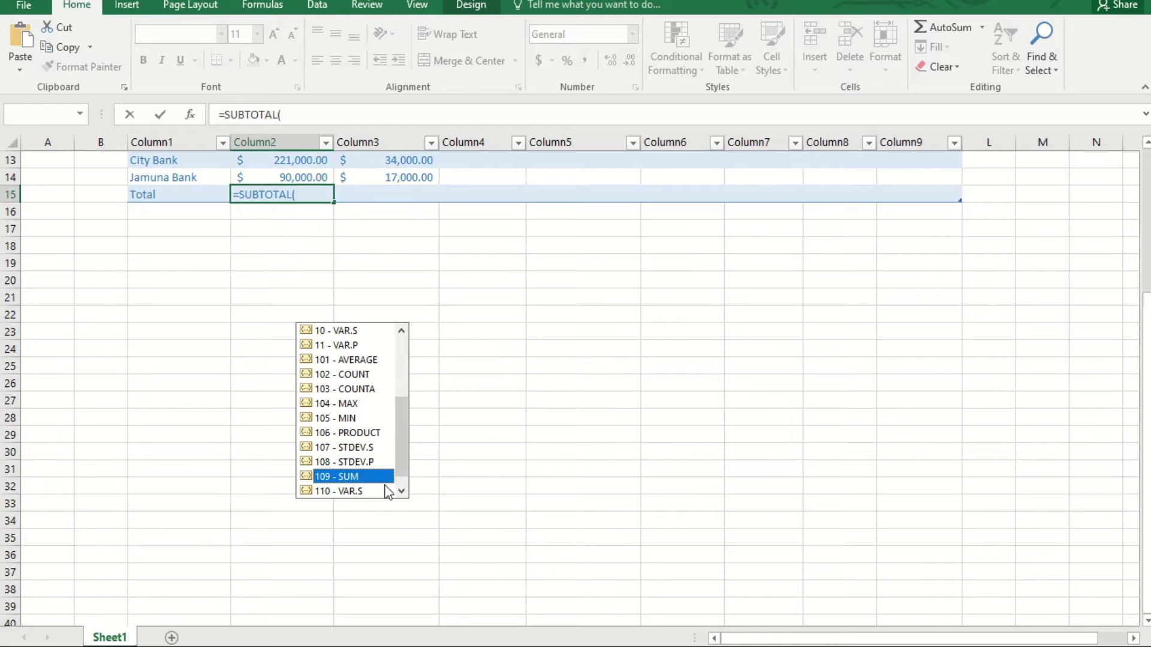
pyautogui.scroll(3, 408, 452)
pyautogui.moveTo(1146, 334); pyautogui.dragTo(1146, 329)
pyautogui.moveTo(244, 213); pyautogui.dragTo(283, 327)
pyautogui.press('Return')
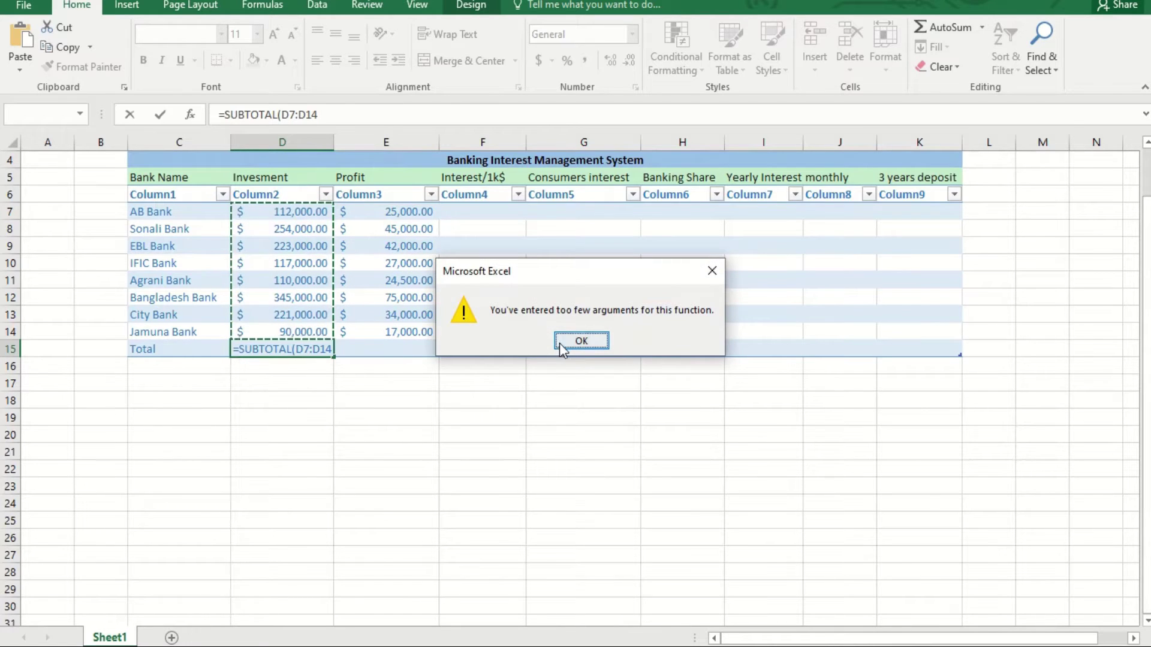
# - Try to commit the SUBTOTAL formula in D15 after replacing its first reference with the range D7:D14
pyautogui.click(581, 341)
pyautogui.press('Return')
pyautogui.press('Return')
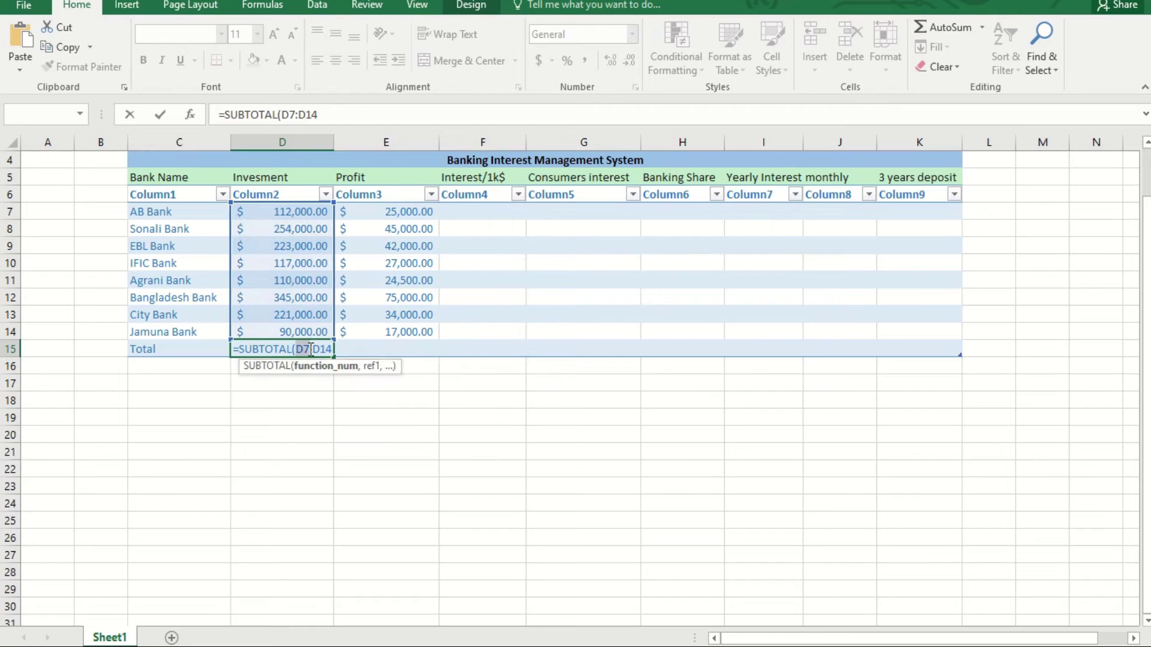
pyautogui.moveTo(245, 215); pyautogui.dragTo(287, 332)
pyautogui.press('Return')
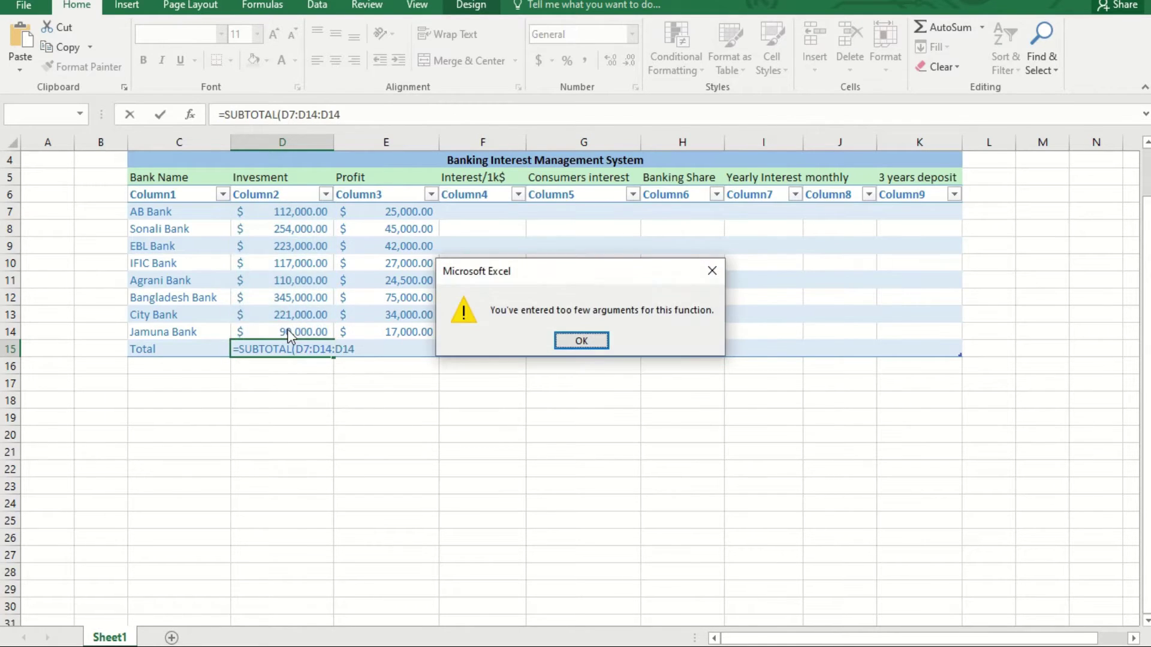
pyautogui.click(712, 265)
# - Remove the range references from the SUBTOTAL formula in D15 and discard the entry
pyautogui.moveTo(356, 348); pyautogui.dragTo(336, 348)
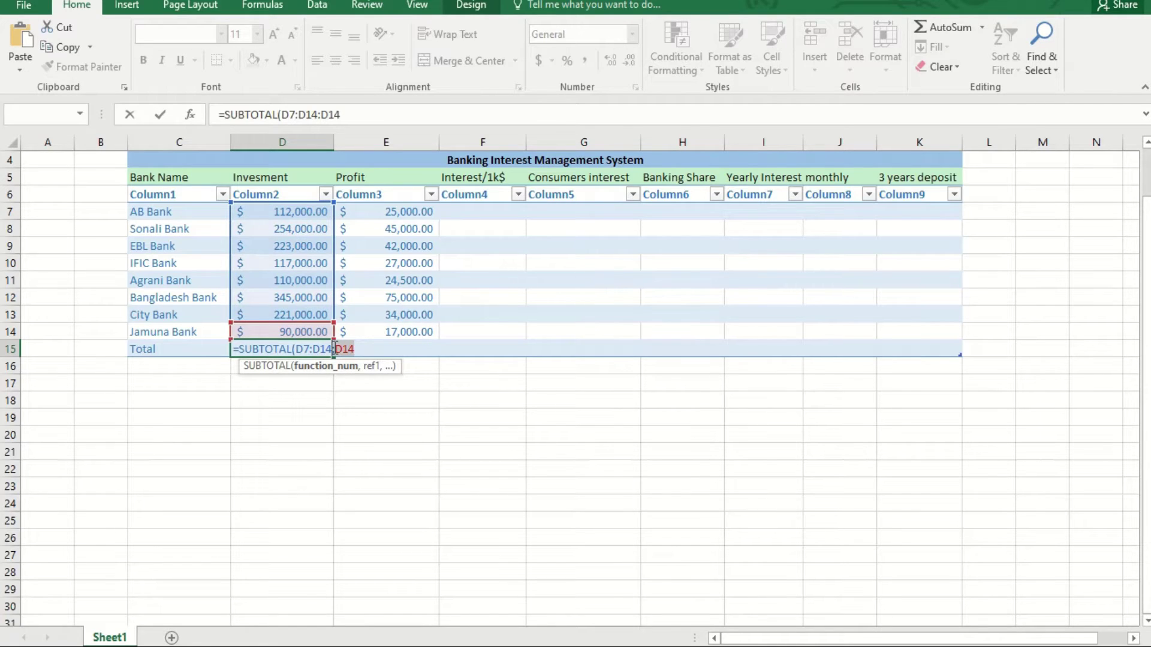
pyautogui.press('BackSpace')
pyautogui.press('BackSpace')
pyautogui.press('BackSpace')
pyautogui.press('BackSpace')
pyautogui.press('BackSpace')
pyautogui.press('BackSpace')
pyautogui.press('BackSpace')
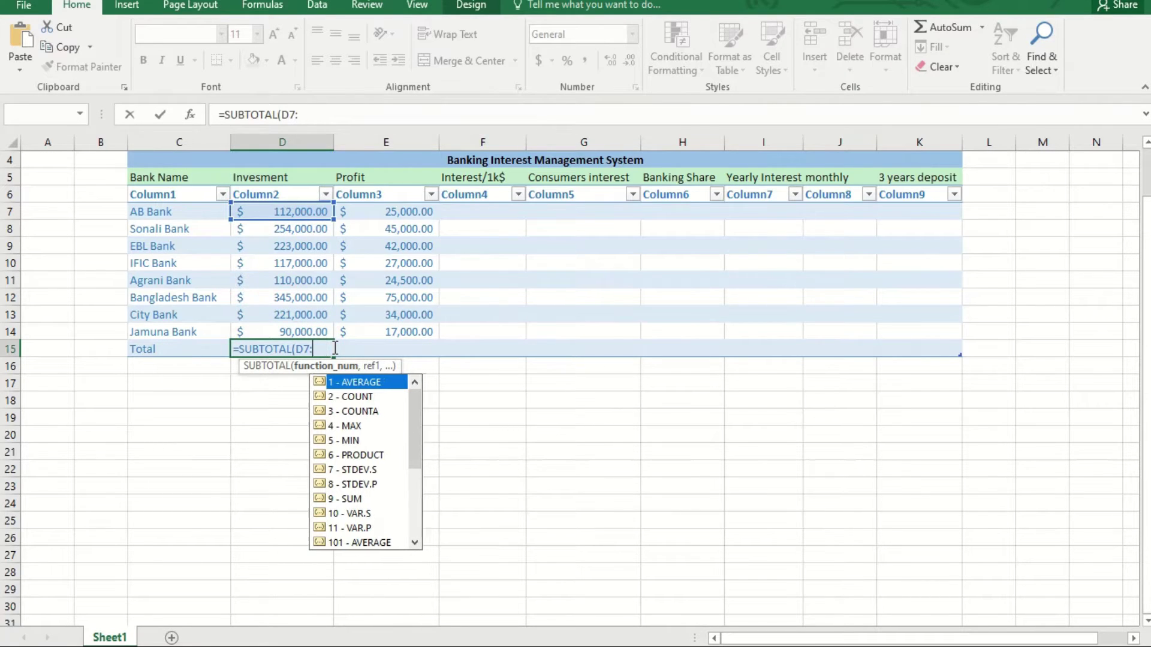
pyautogui.write('3')
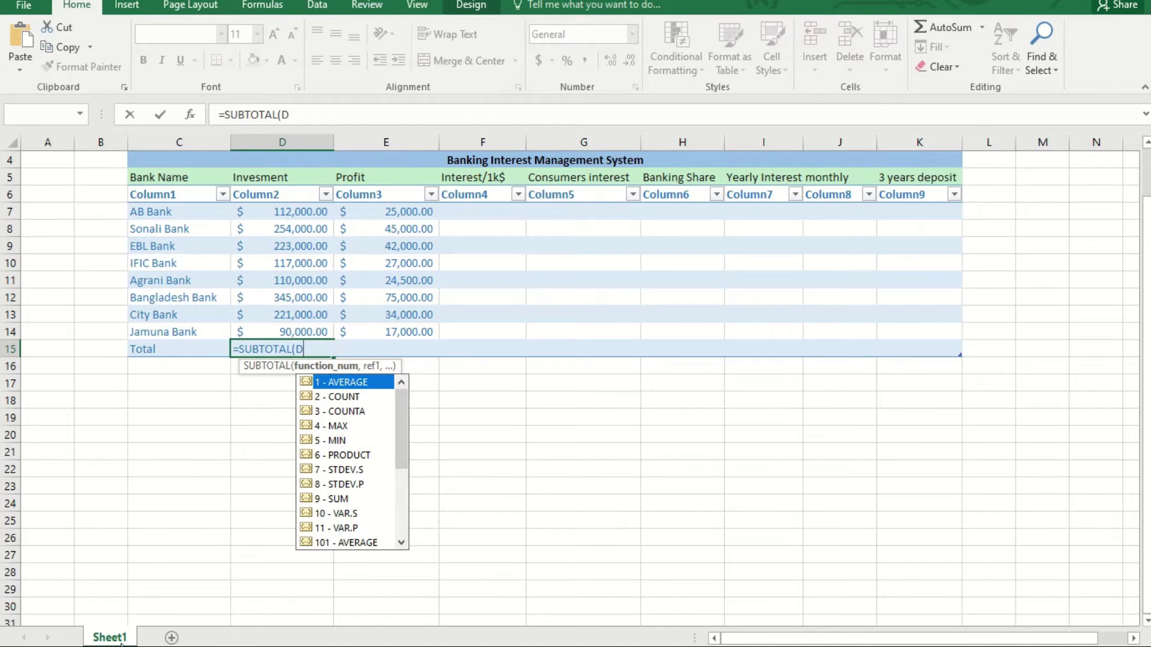
pyautogui.press('Escape')
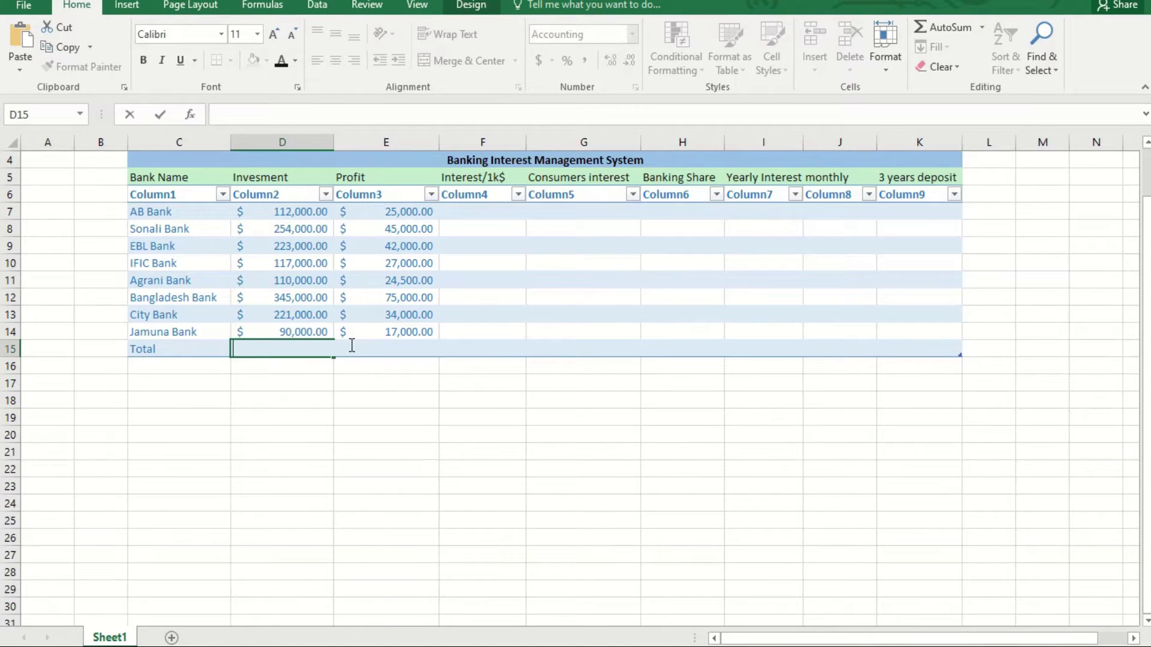
# - Total the investments in D15 with a SUBTOTAL formula using function number 109 over D7:D14
pyautogui.click(188, 352)
pyautogui.click(261, 351)
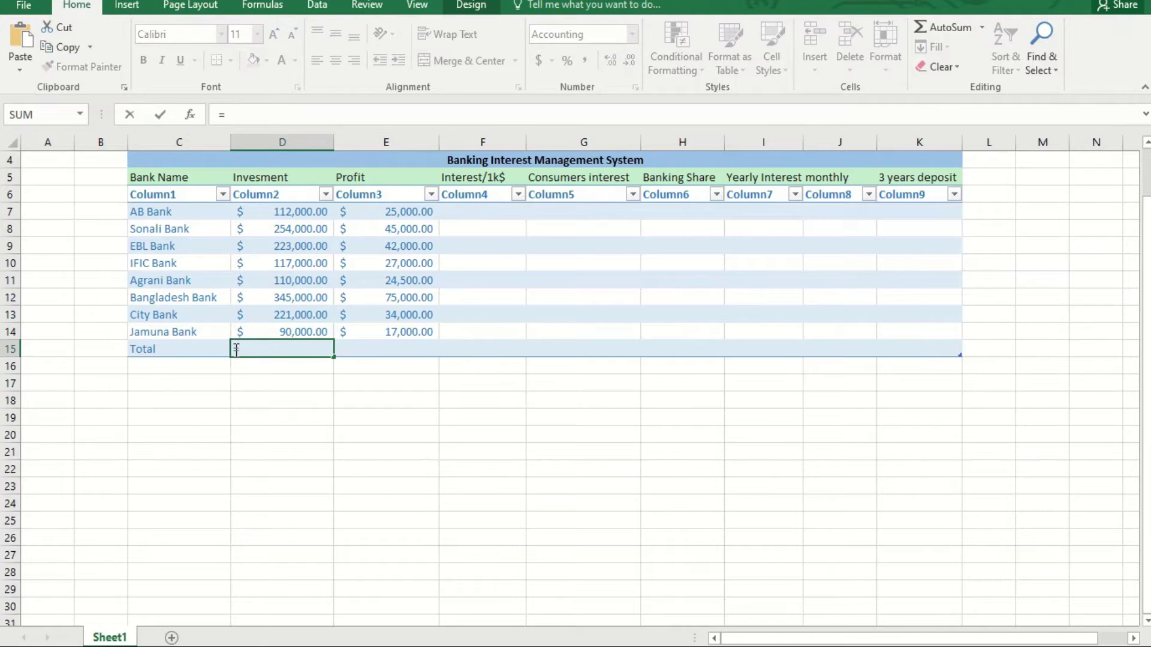
pyautogui.write('=SUB')
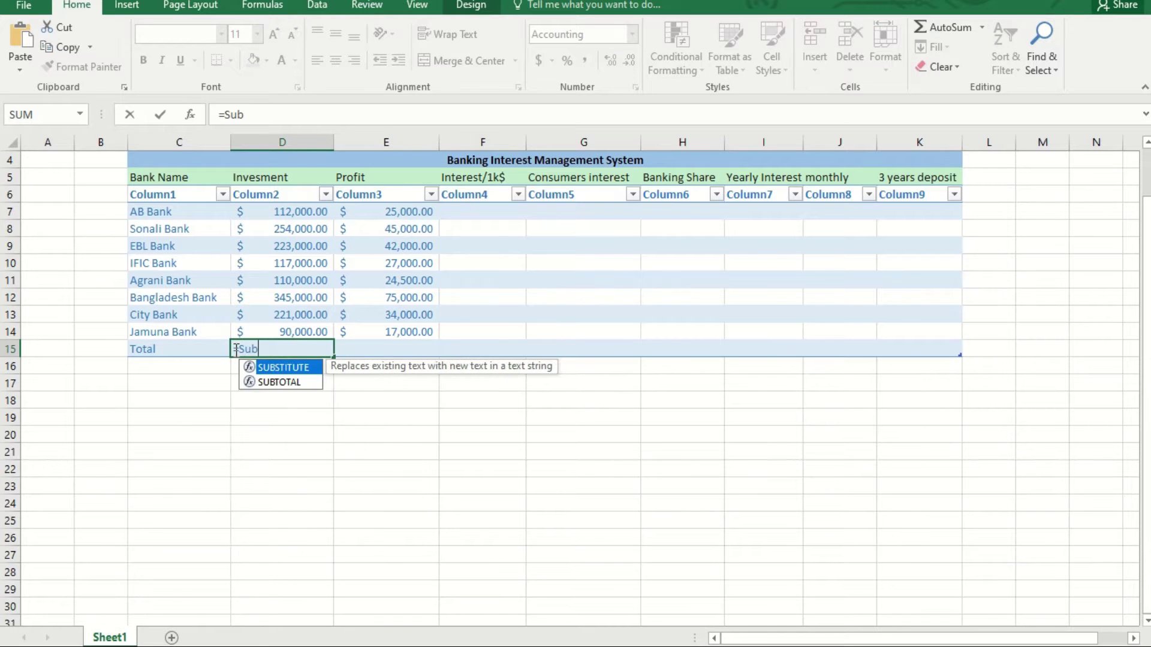
pyautogui.doubleClick(285, 384)
pyautogui.write('109,')
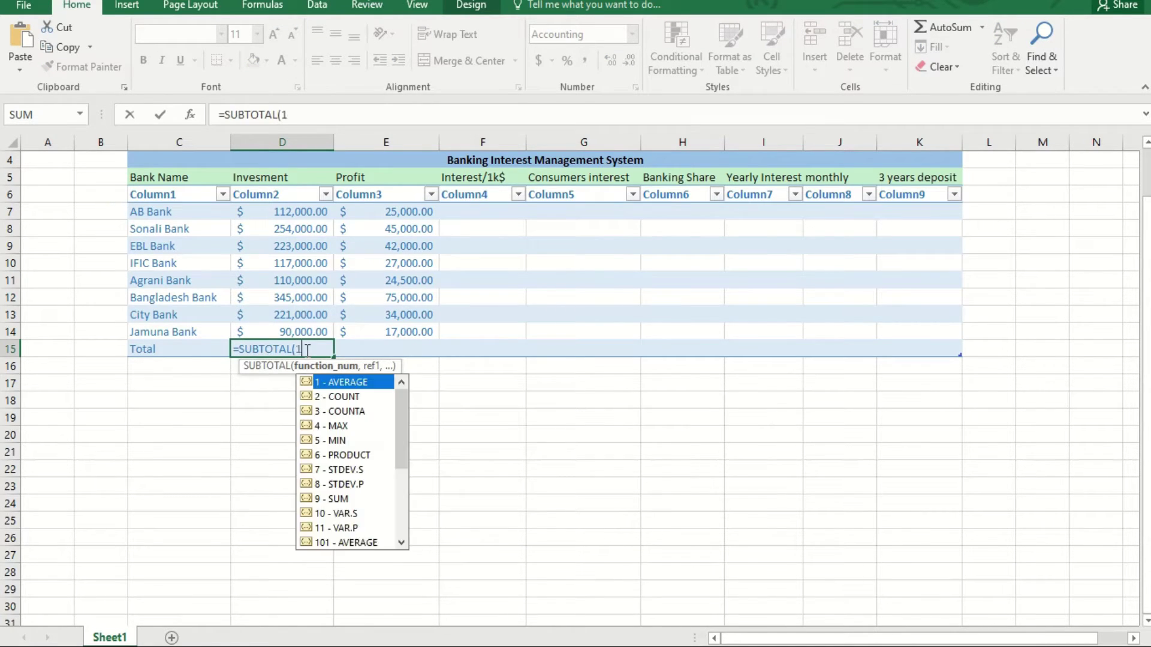
pyautogui.moveTo(254, 213); pyautogui.dragTo(282, 331)
pyautogui.press('Return')
# - Total the profits in E15 with a SUBTOTAL formula using function number 109 over E7:E14
pyautogui.click(378, 352)
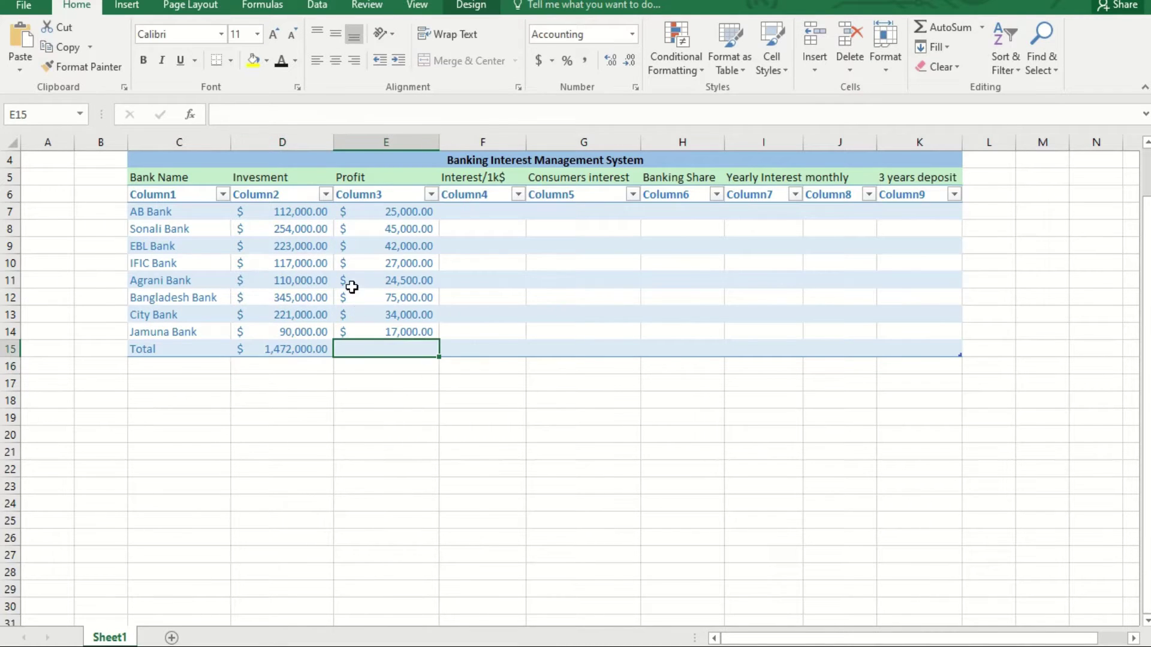
pyautogui.doubleClick(359, 350)
pyautogui.write('=SUB')
pyautogui.doubleClick(386, 383)
pyautogui.write('109,')
pyautogui.moveTo(388, 211); pyautogui.dragTo(385, 329)
pyautogui.press('Return')
# - Begin a formula in F7 that divides AB Bank's investment in Column2 by its profit in Column3
pyautogui.click(468, 204)
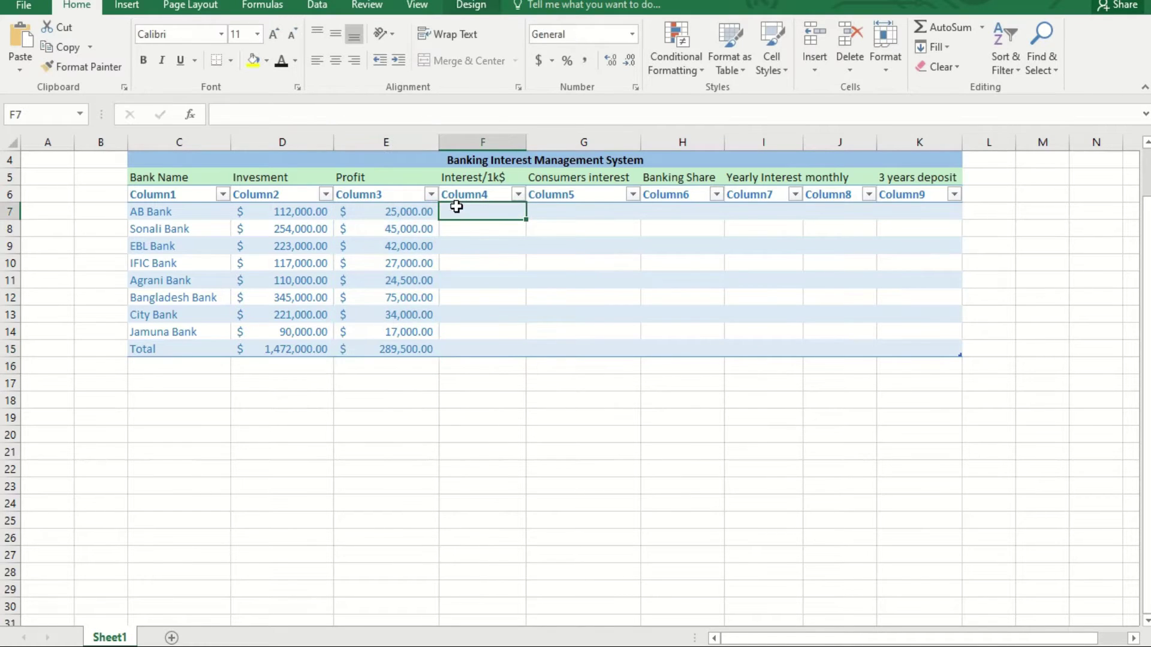
pyautogui.doubleClick(478, 203)
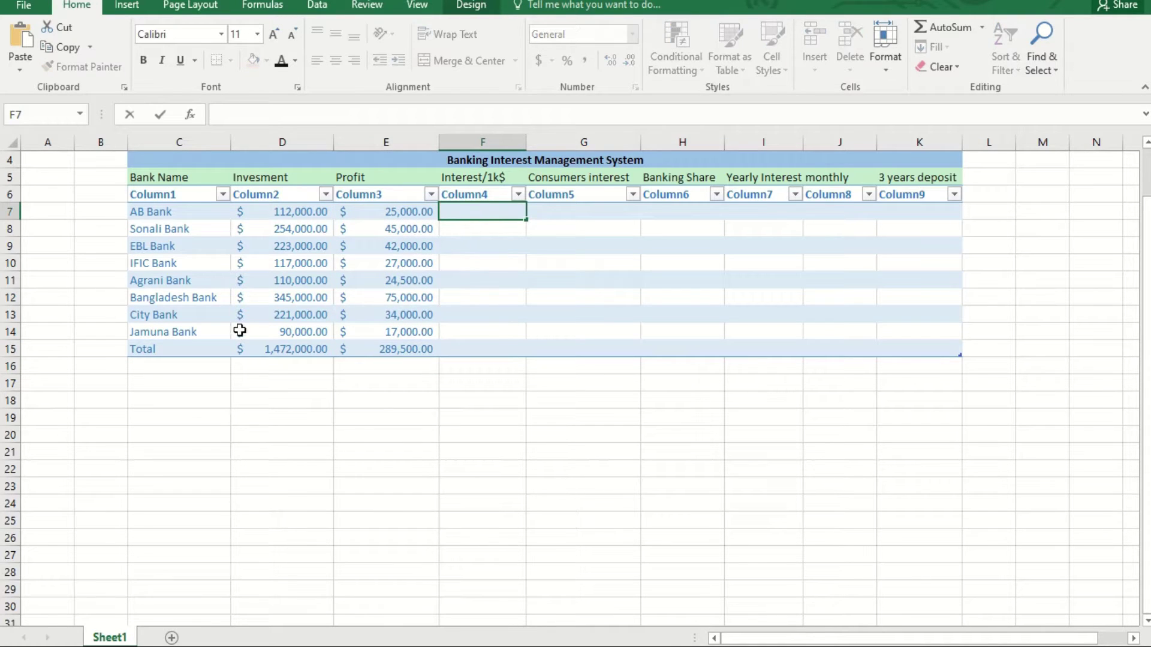
pyautogui.click(267, 213)
pyautogui.click(381, 215)
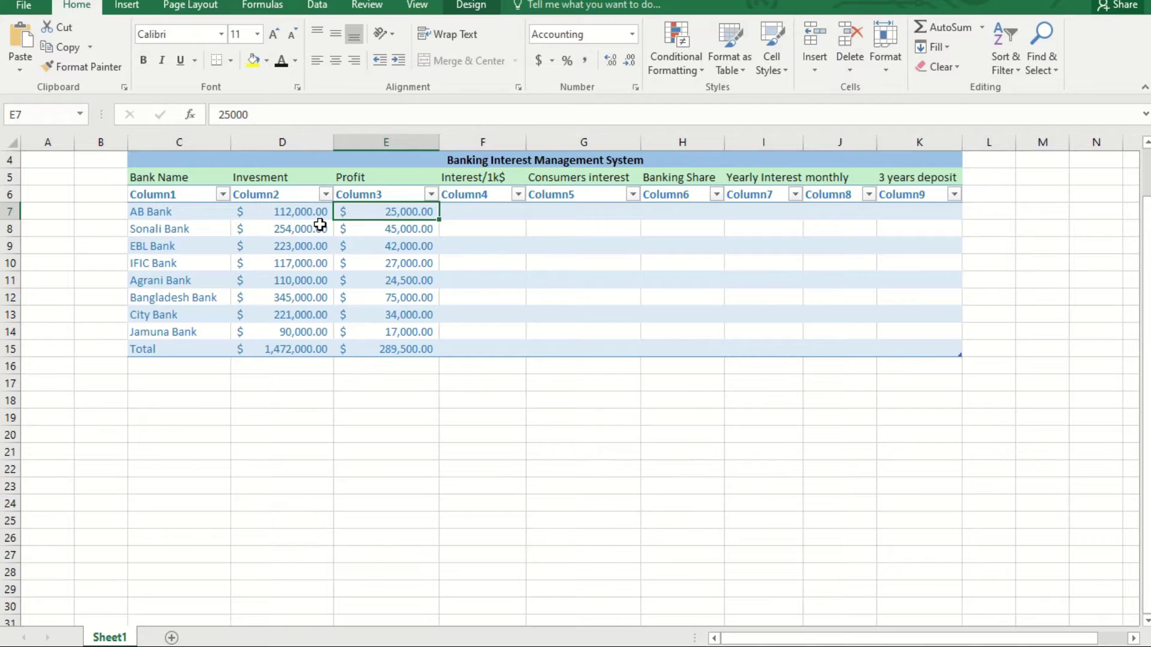
pyautogui.doubleClick(488, 210)
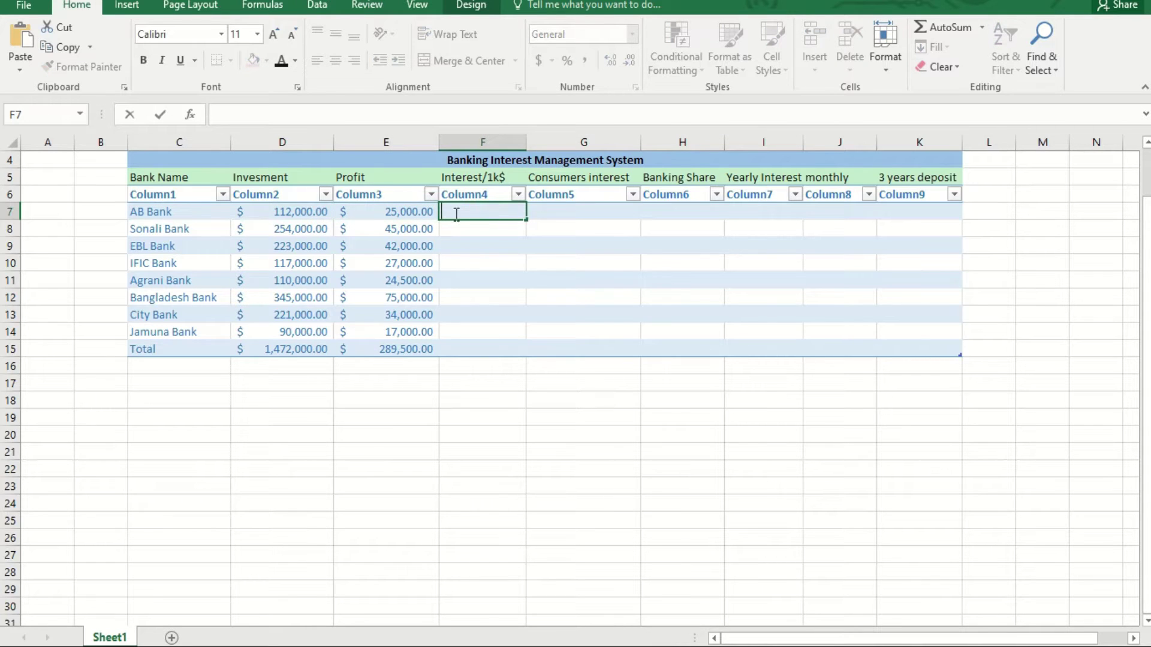
pyautogui.click(289, 115)
pyautogui.write('=')
pyautogui.click(306, 212)
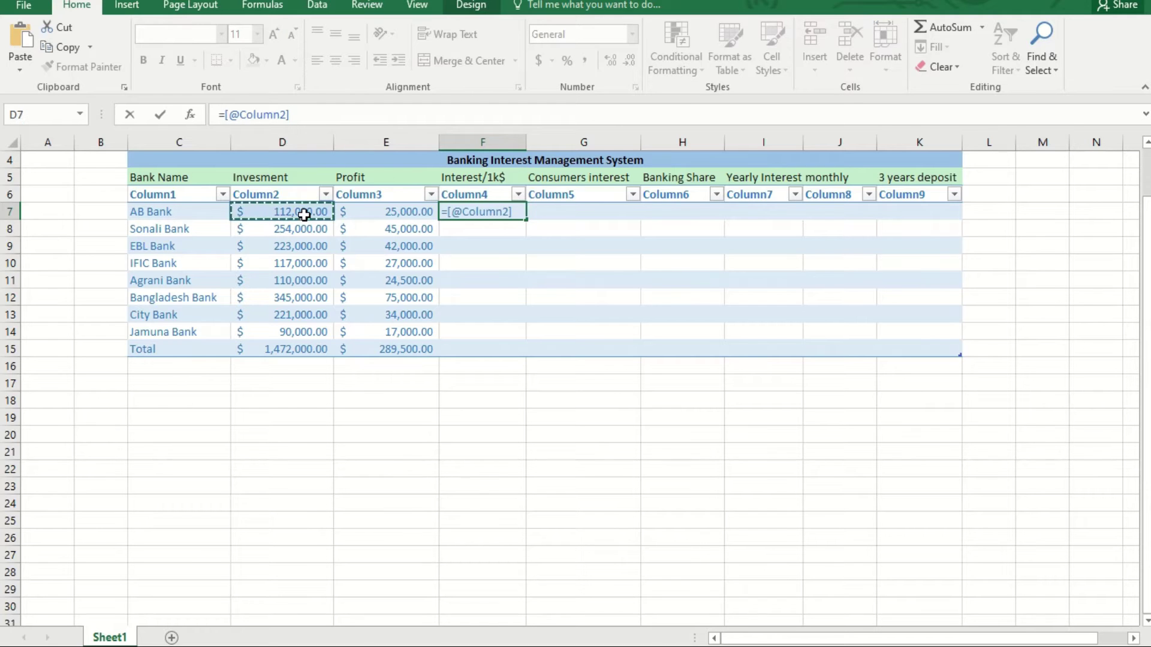
pyautogui.click(286, 114)
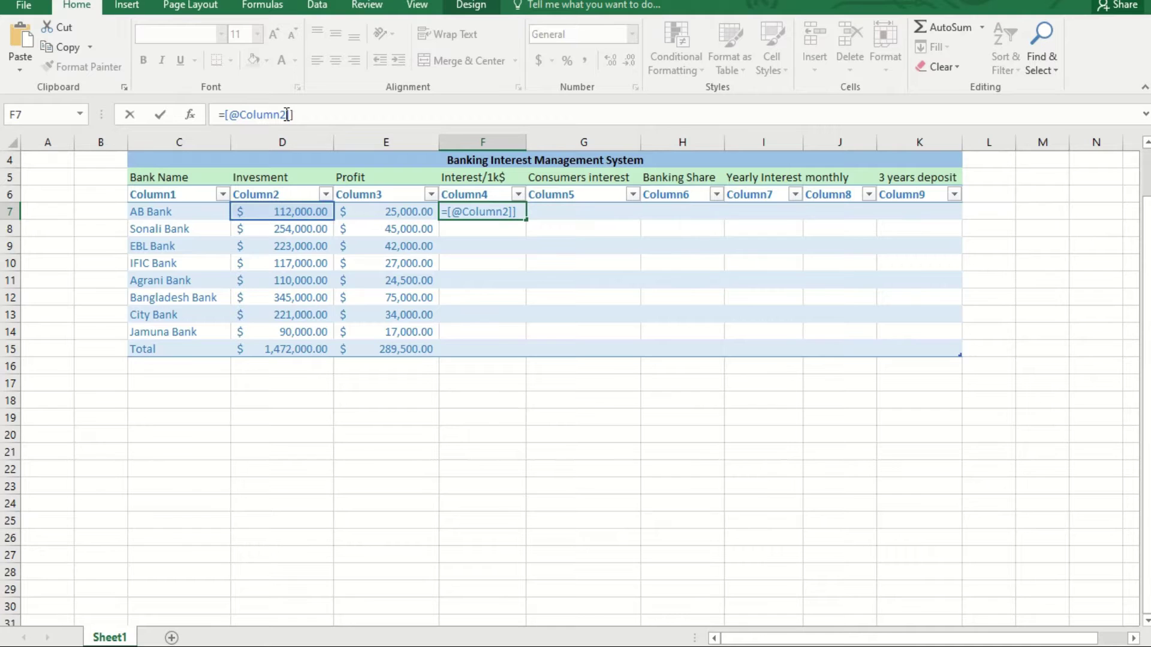
pyautogui.write('/')
pyautogui.click(382, 215)
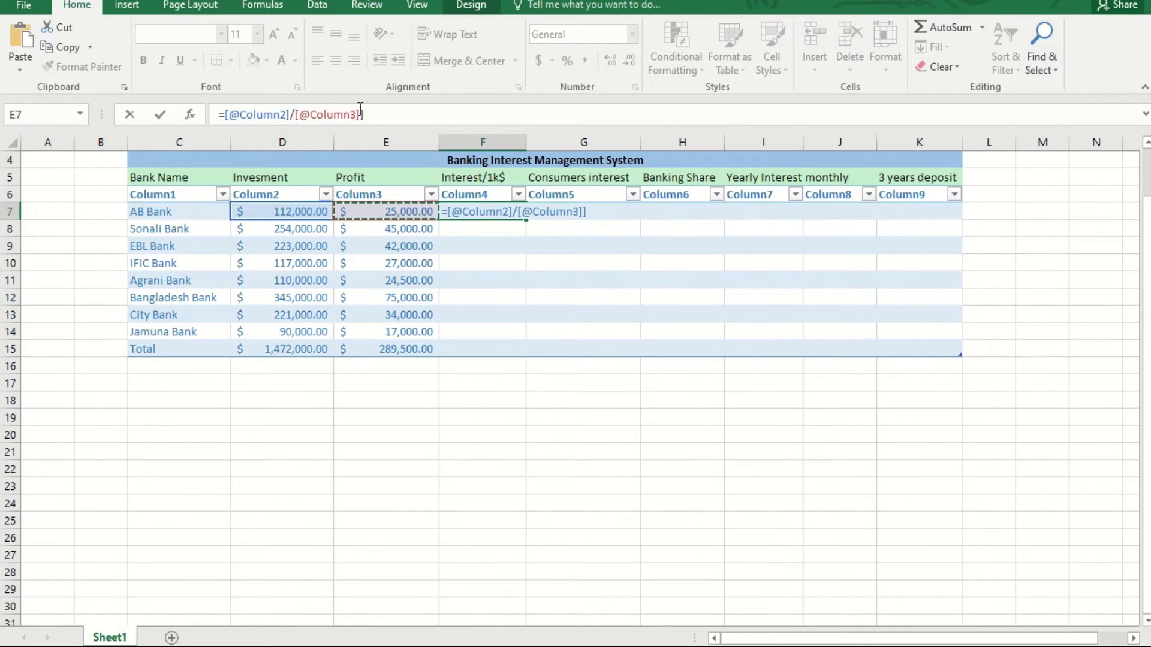
# - Swap the references in the F7 formula so that Column3 is divided by Column2
pyautogui.click(287, 119)
pyautogui.press('BackSpace')
pyautogui.write('3')
pyautogui.click(359, 120)
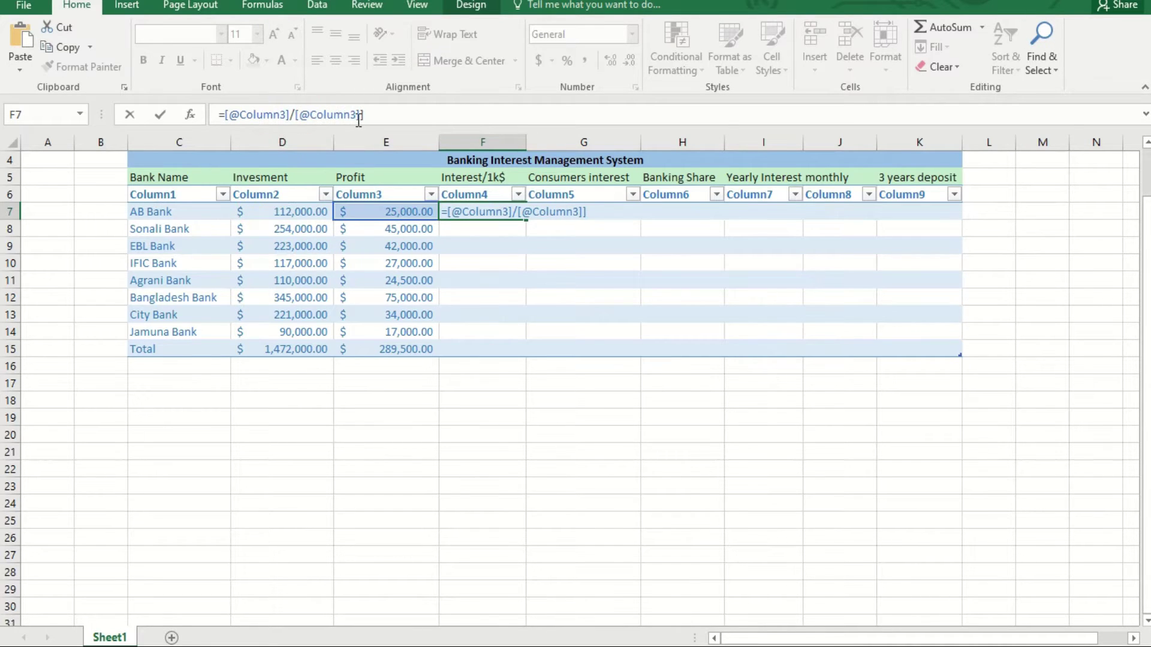
pyautogui.press('BackSpace')
pyautogui.write('2]]')
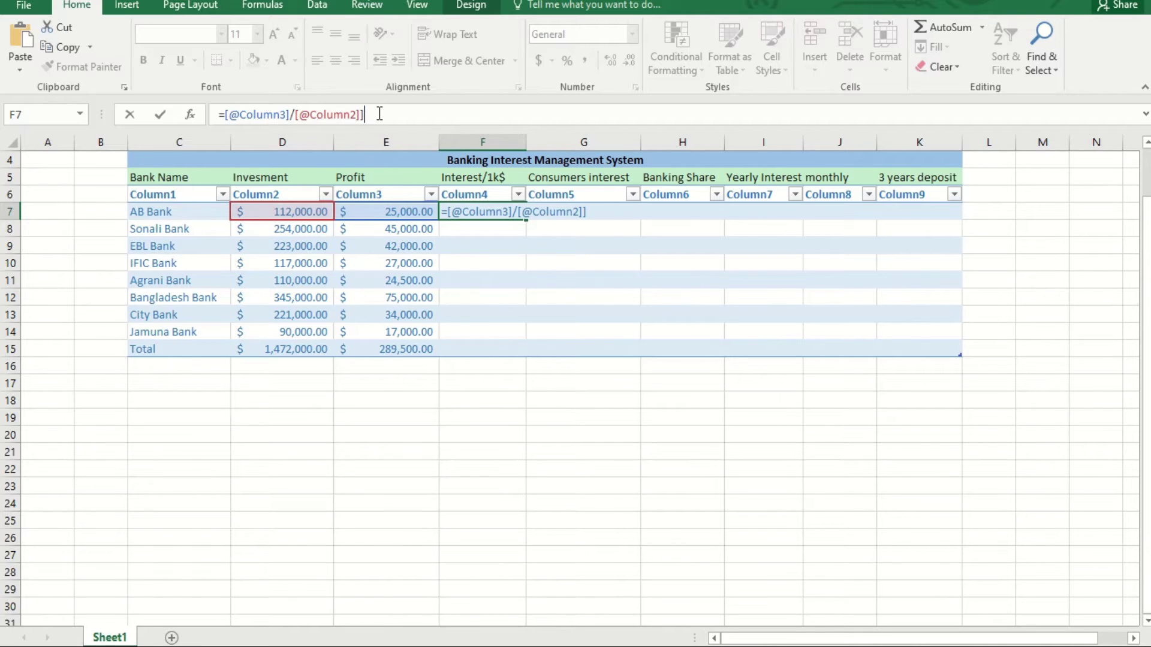
# - Append *100 to the division formula in F7 and try to commit it
pyautogui.write('*100')
pyautogui.moveTo(390, 114); pyautogui.dragTo(191, 115)
pyautogui.rightClick(246, 116)
pyautogui.press('Escape')
pyautogui.press('Return')
pyautogui.click(523, 380)
pyautogui.click(475, 212)
pyautogui.write('[')
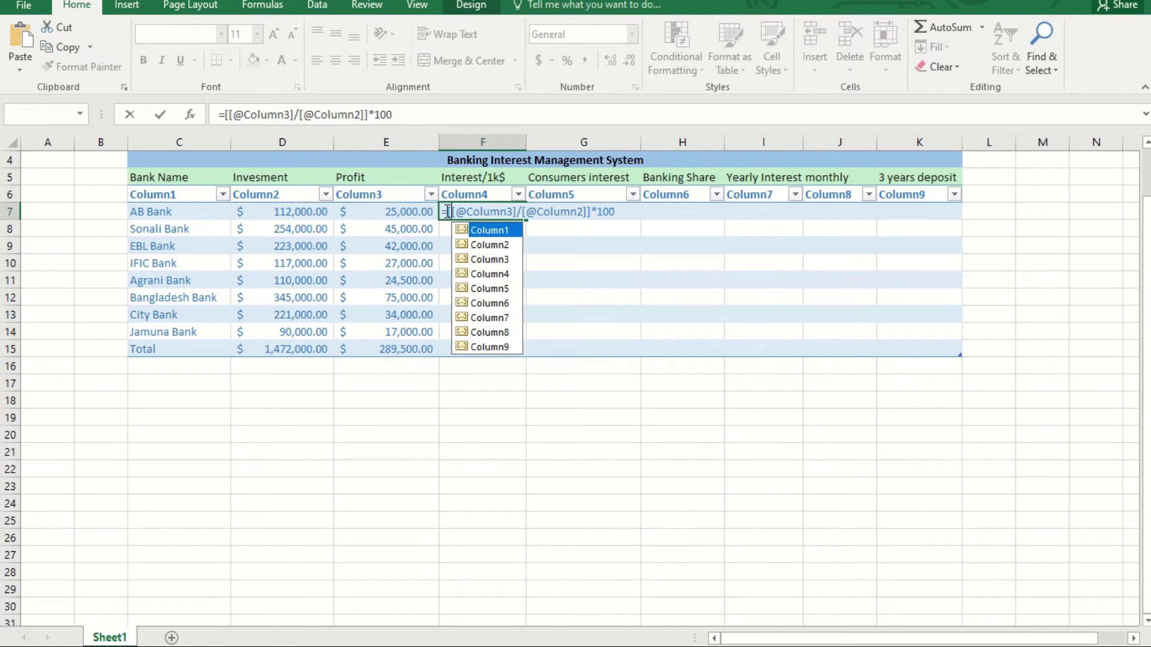
pyautogui.moveTo(393, 114); pyautogui.dragTo(213, 117)
pyautogui.rightClick(227, 115)
pyautogui.press('Escape')
pyautogui.press('Return')
pyautogui.click(582, 362)
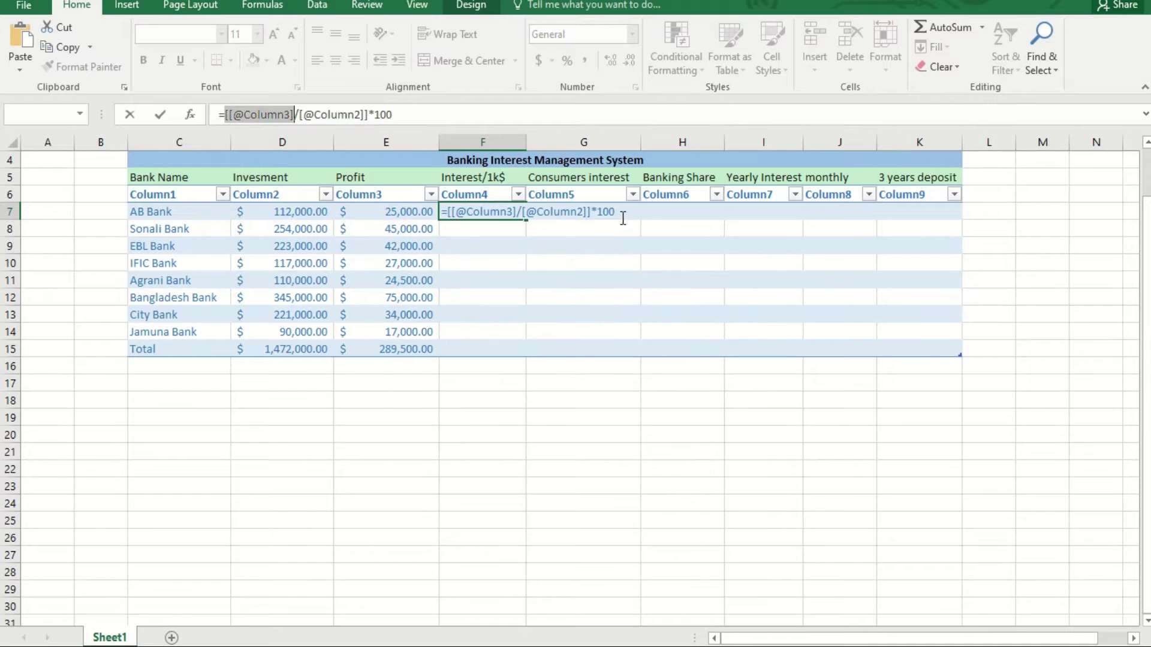
# - Discard the malformed formula in F7 and restart the entry with only an equals sign
pyautogui.moveTo(621, 215); pyautogui.dragTo(316, 223)
pyautogui.press('Escape')
pyautogui.write('=')
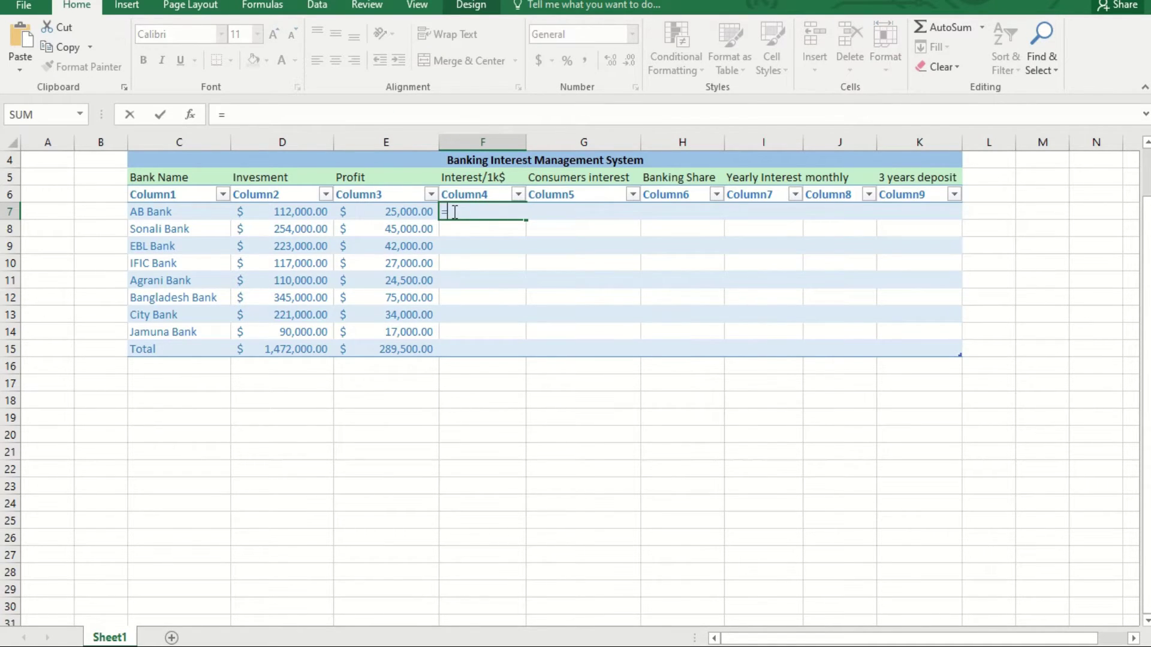
pyautogui.write('SU')
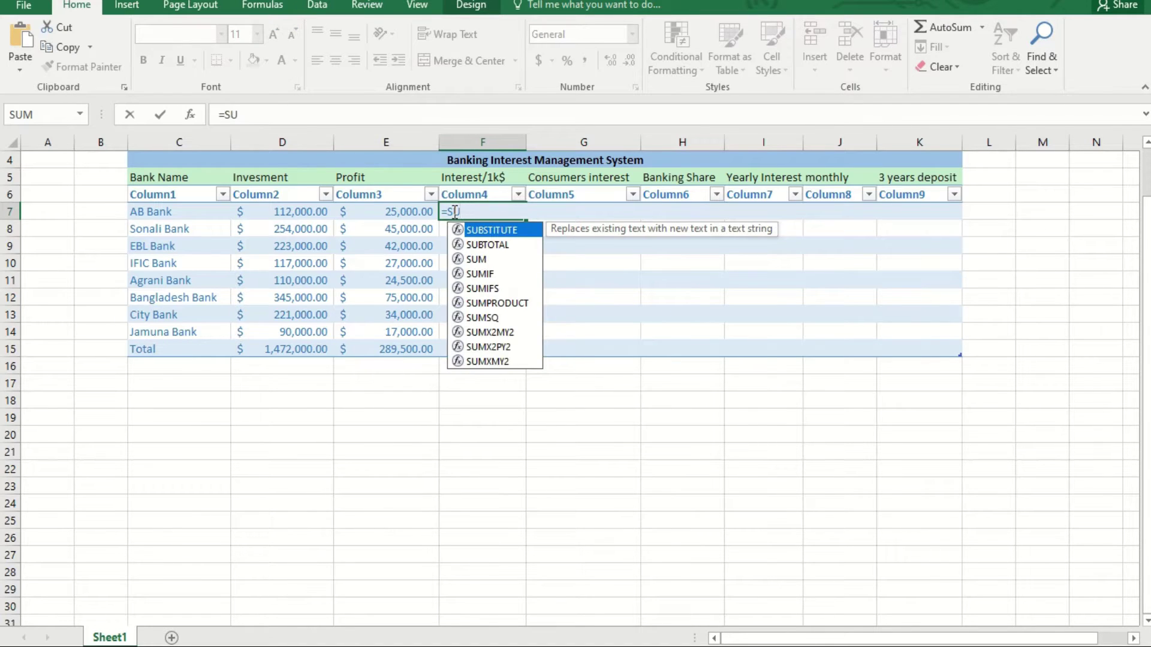
pyautogui.press('BackSpace')
pyautogui.press('BackSpace')
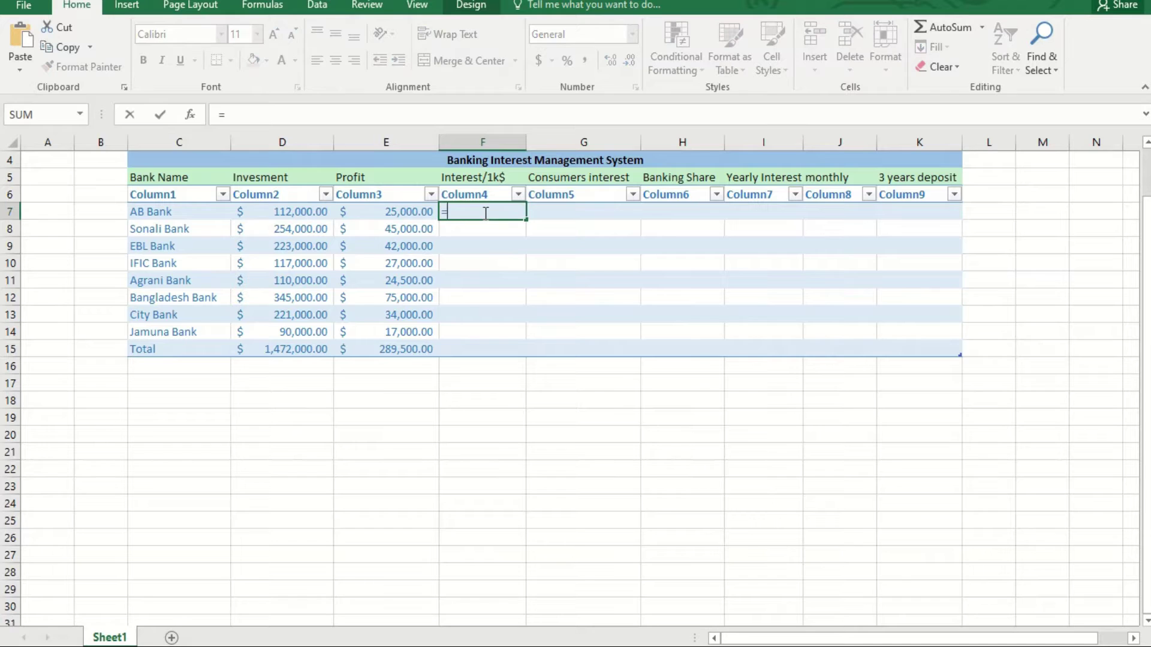
pyautogui.click(302, 215)
pyautogui.click(367, 220)
pyautogui.click(292, 213)
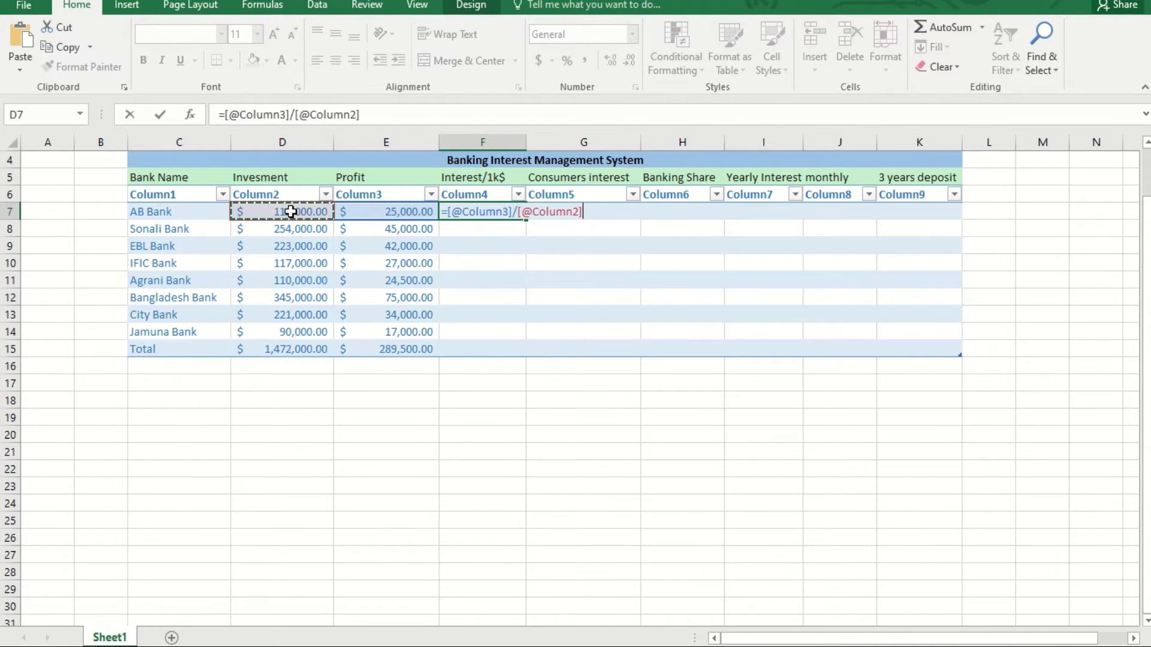
pyautogui.write('*100')
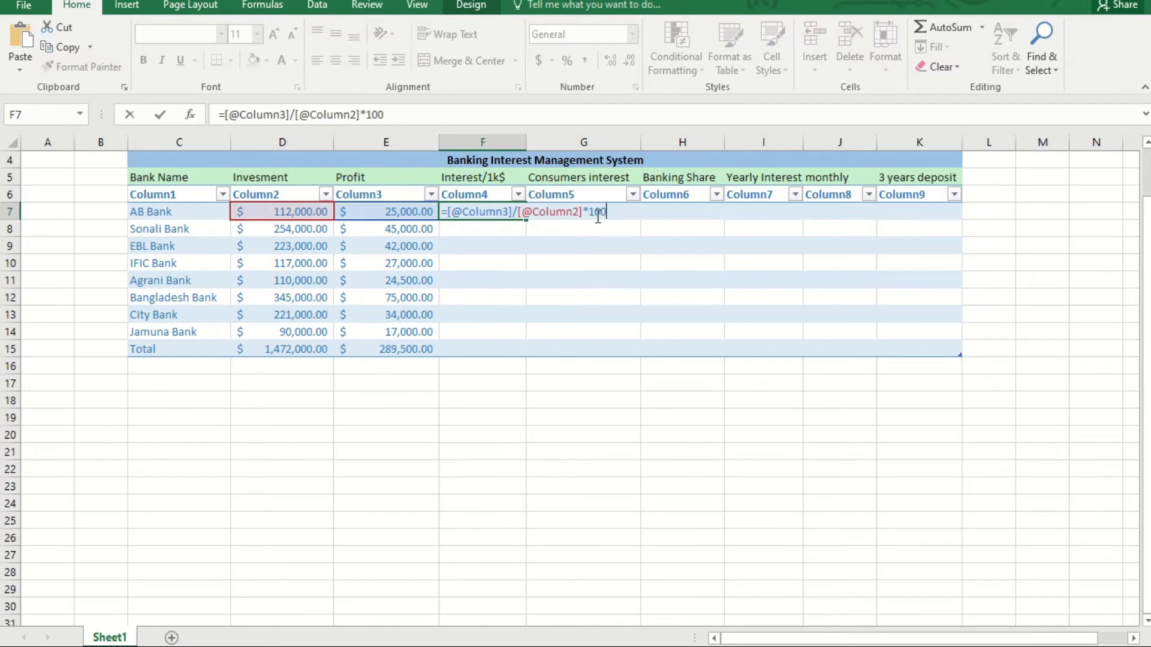
pyautogui.press('Return')
pyautogui.click(467, 351)
pyautogui.click(582, 212)
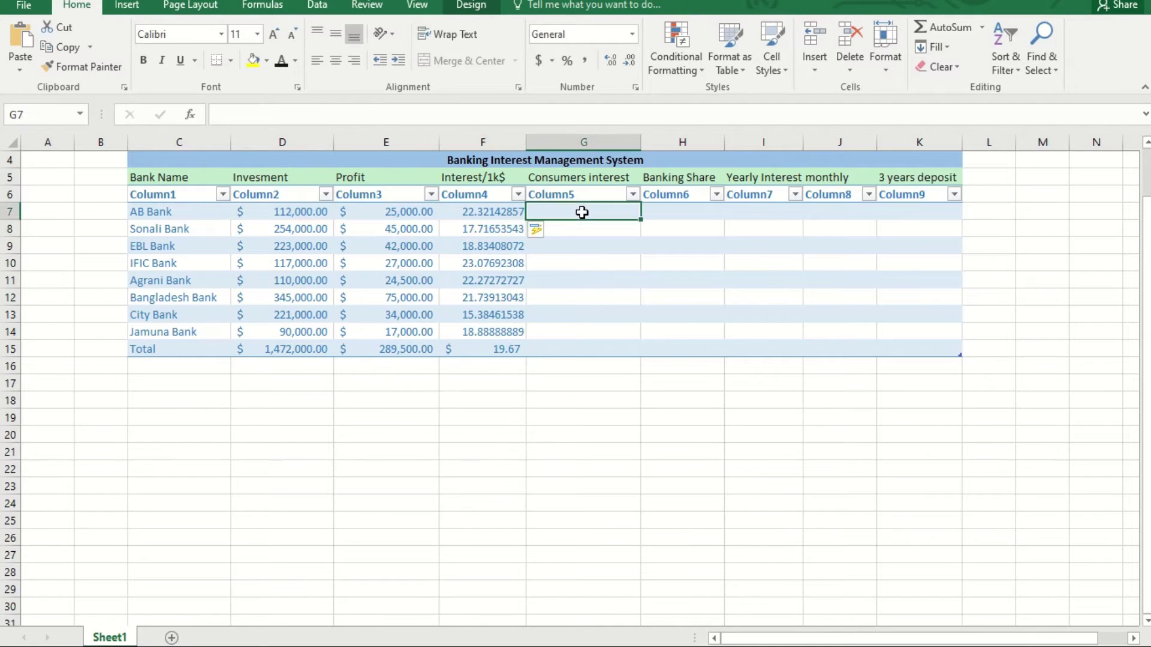
pyautogui.doubleClick(582, 212)
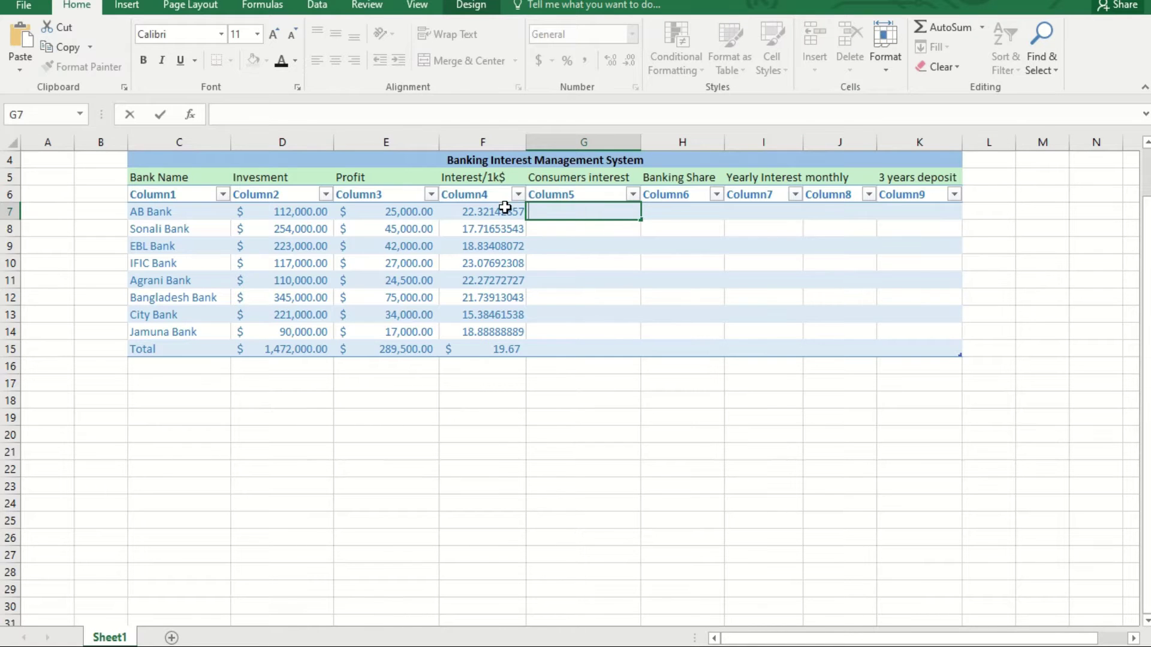
pyautogui.click(582, 248)
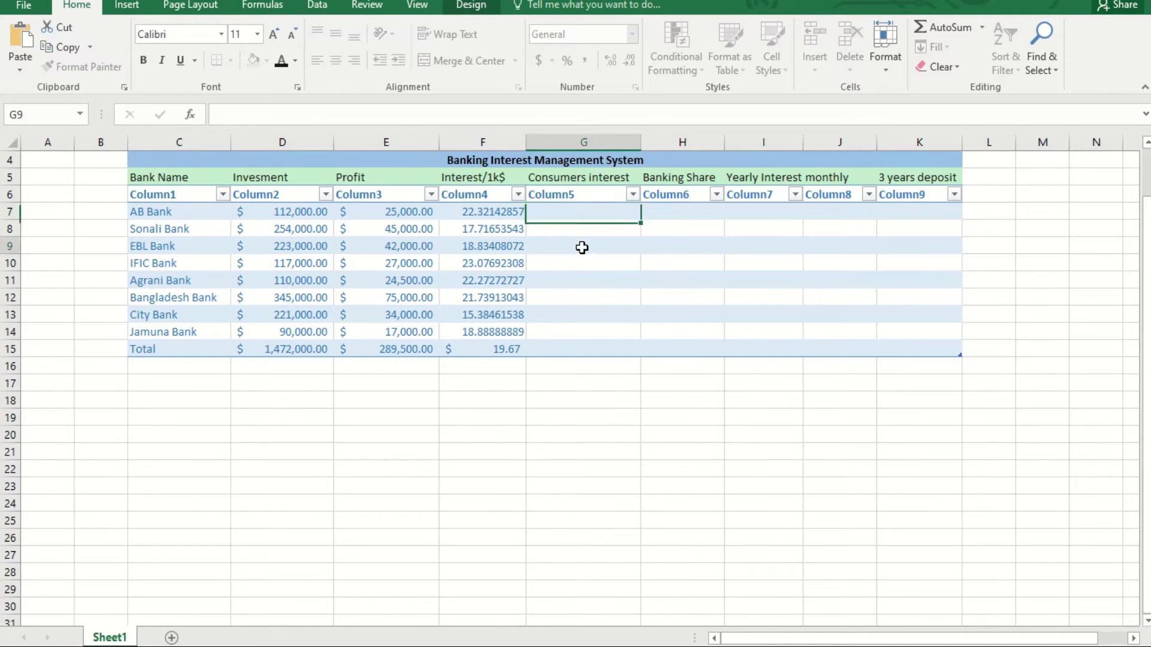
# - Widen column G and extend the heading in G5 to "Consumers interest/1k$"
pyautogui.moveTo(640, 142); pyautogui.dragTo(675, 142)
pyautogui.doubleClick(641, 187)
pyautogui.doubleClick(640, 178)
pyautogui.write('/1k$')
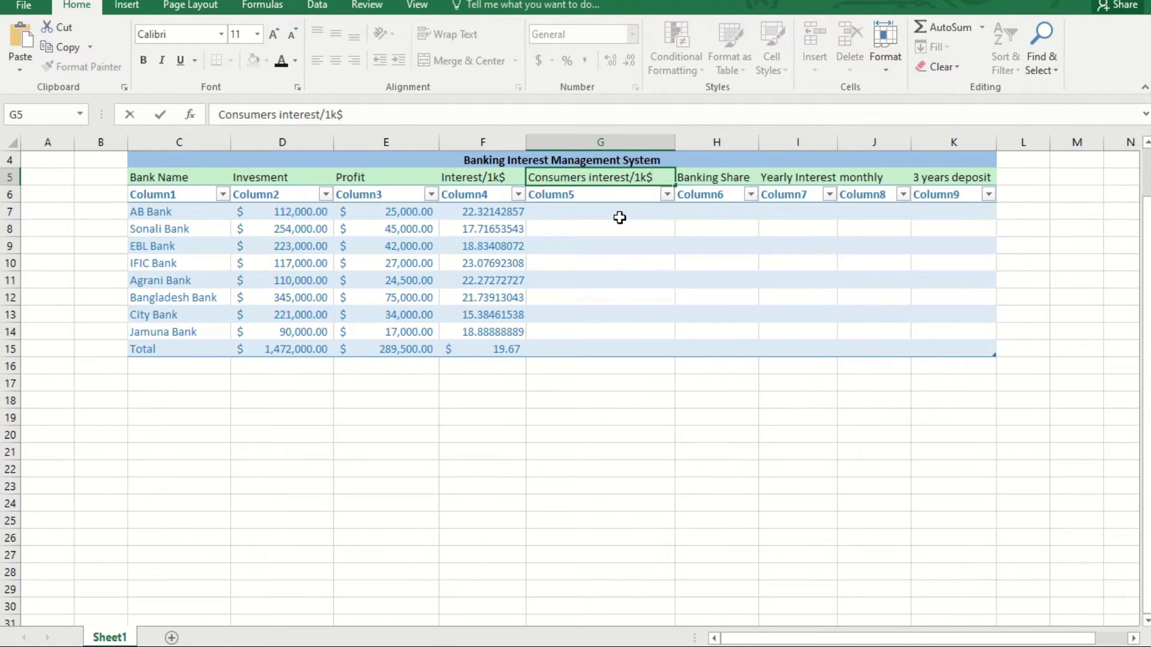
pyautogui.click(624, 216)
# - Apply the percentage format to the Interest/1k$ values in F7:F14 and the total in F15
pyautogui.doubleClick(631, 213)
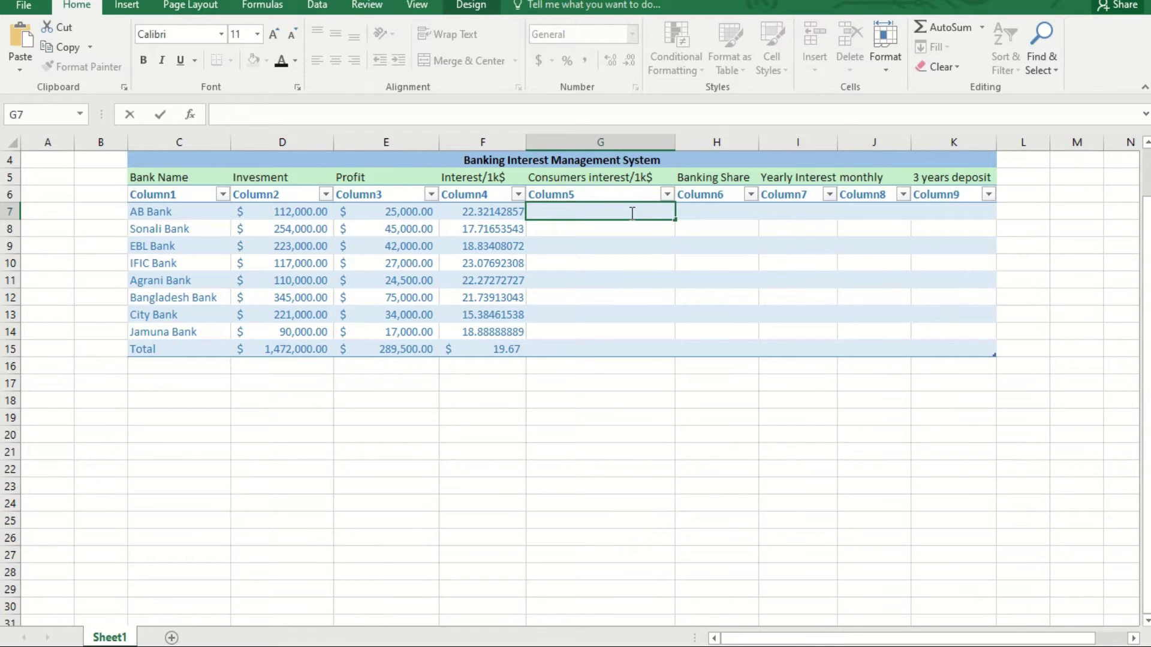
pyautogui.click(468, 346)
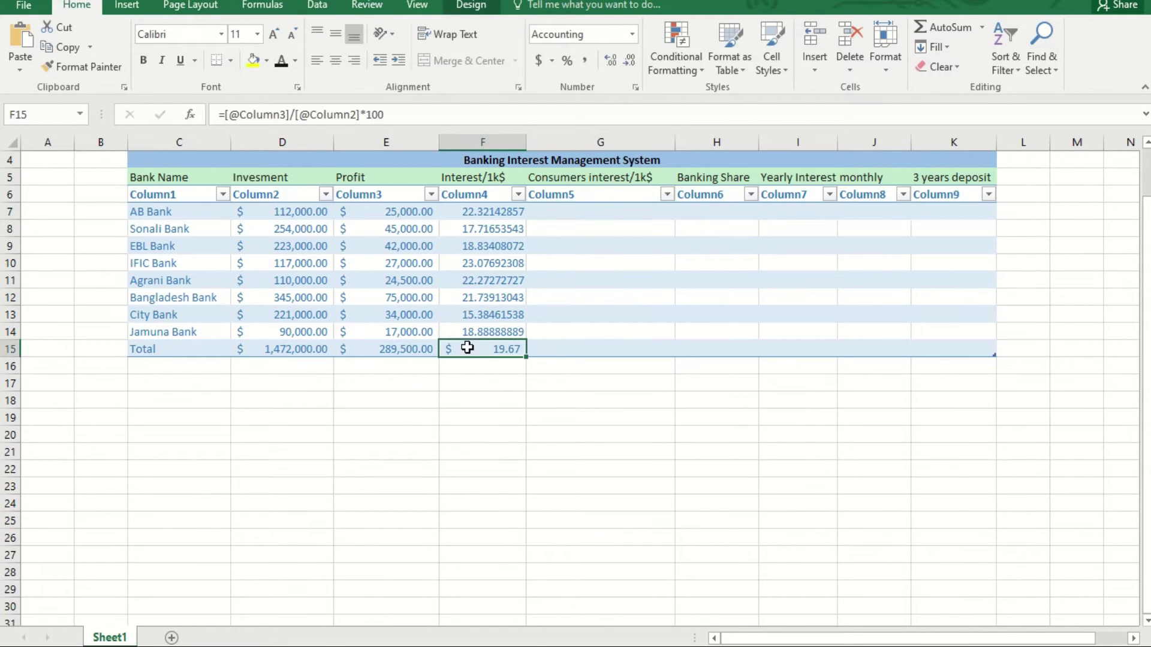
pyautogui.moveTo(471, 211); pyautogui.dragTo(482, 333)
pyautogui.click(567, 60)
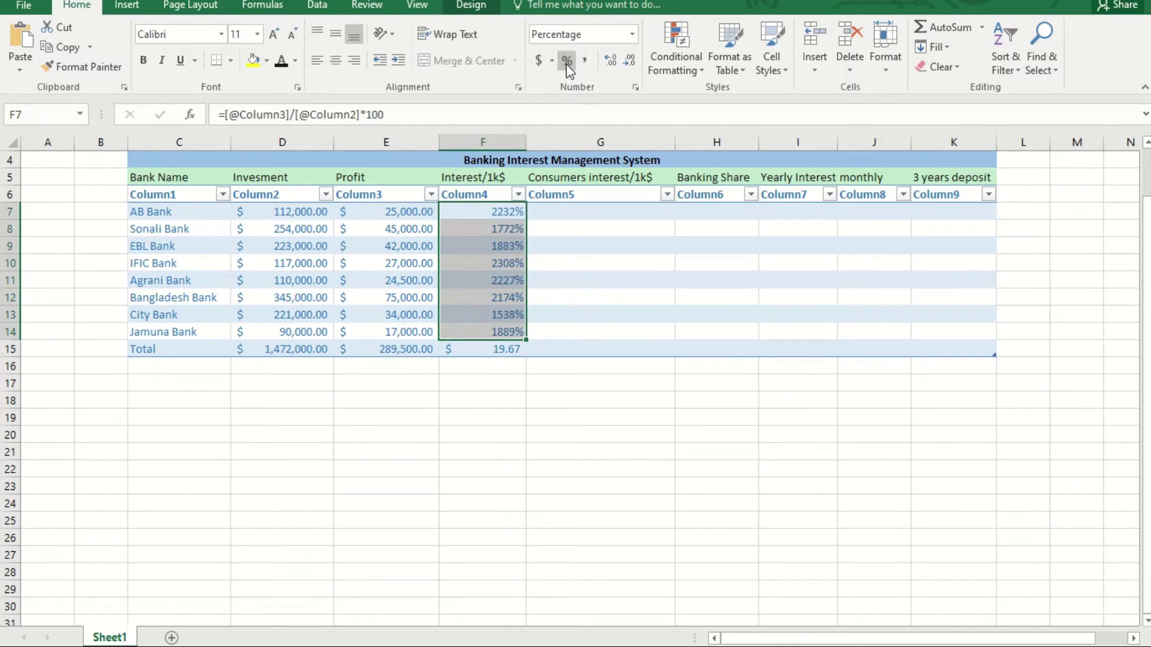
pyautogui.click(460, 348)
pyautogui.click(567, 60)
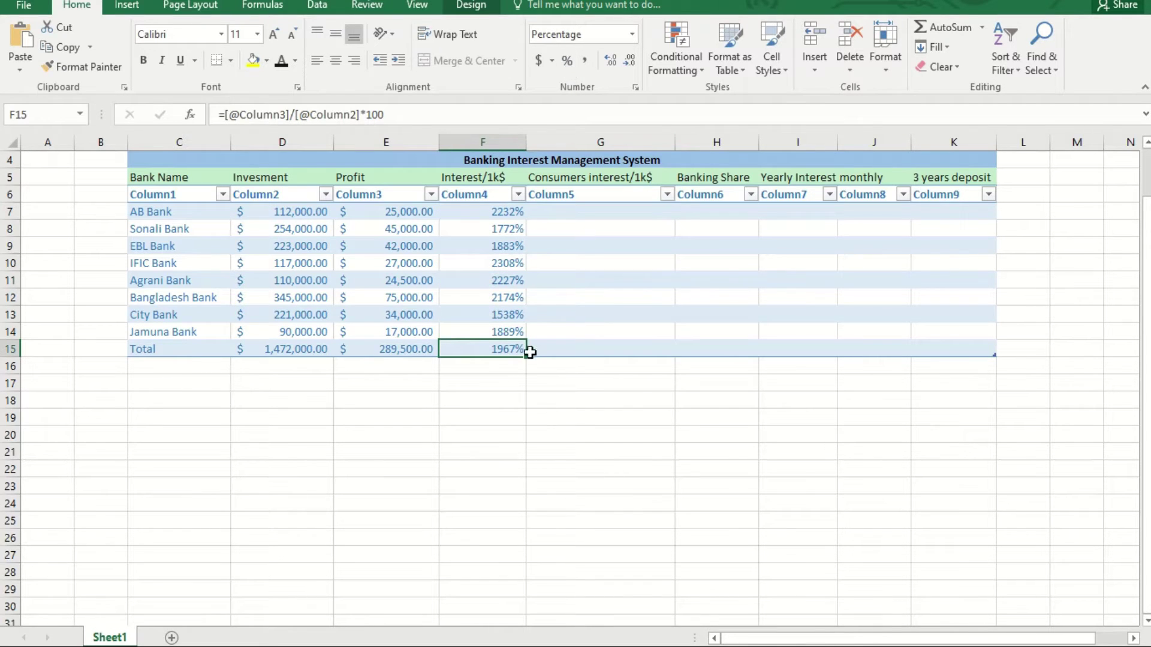
pyautogui.click(490, 210)
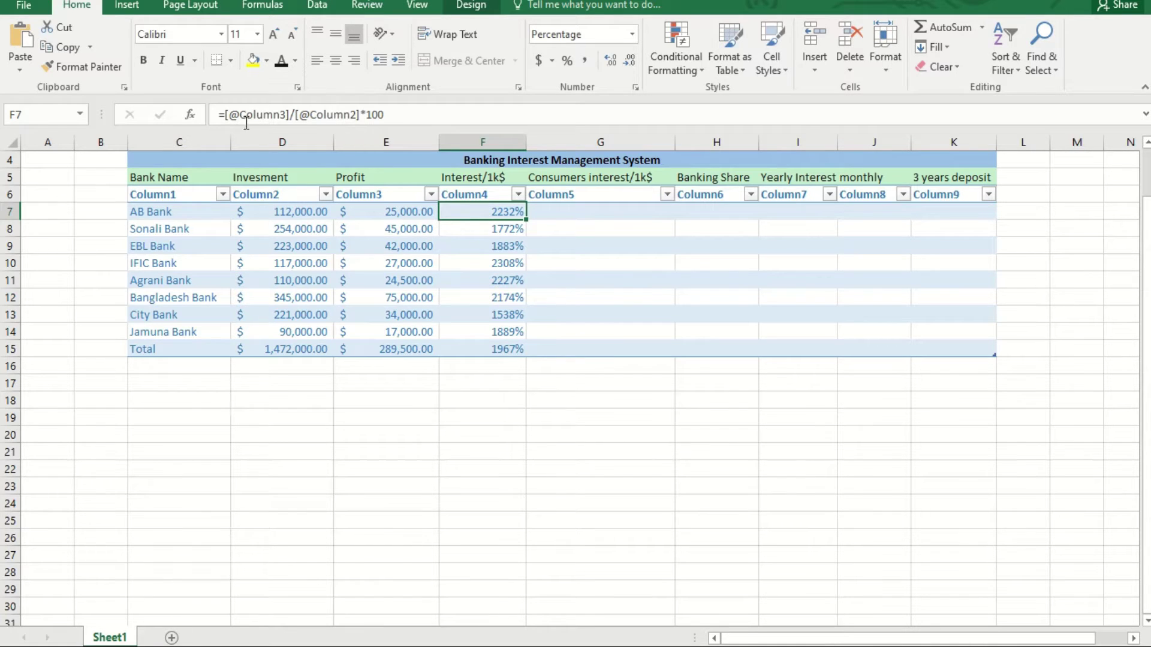
pyautogui.click(224, 116)
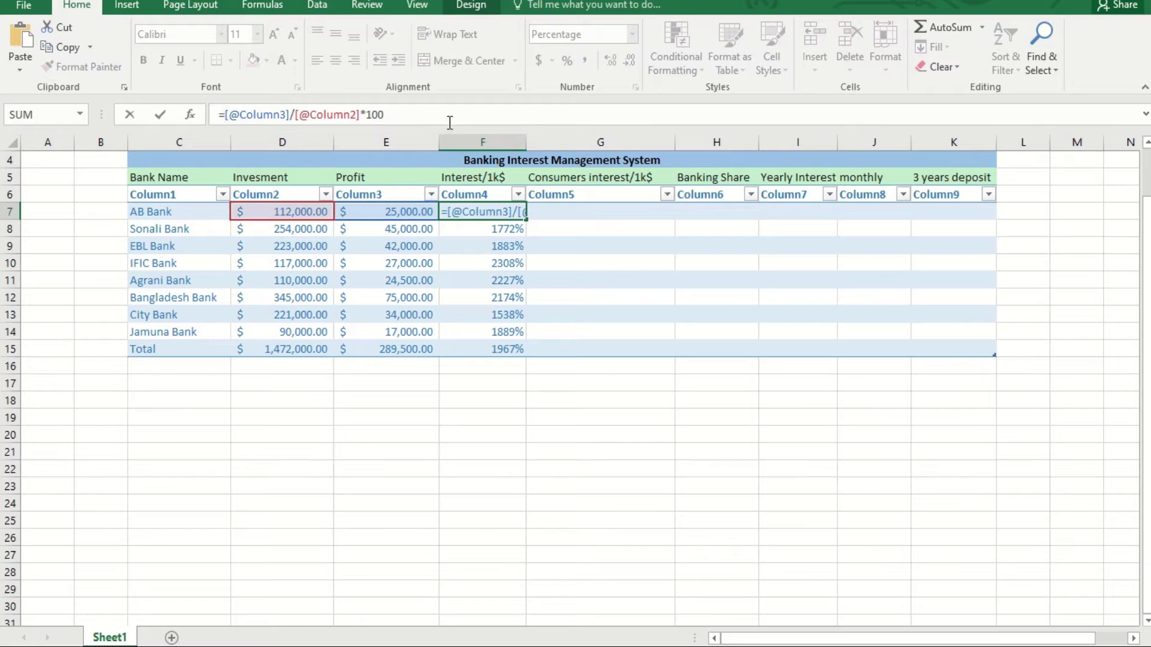
pyautogui.press('BackSpace')
pyautogui.press('BackSpace')
pyautogui.press('BackSpace')
pyautogui.press('BackSpace')
pyautogui.press('Return')
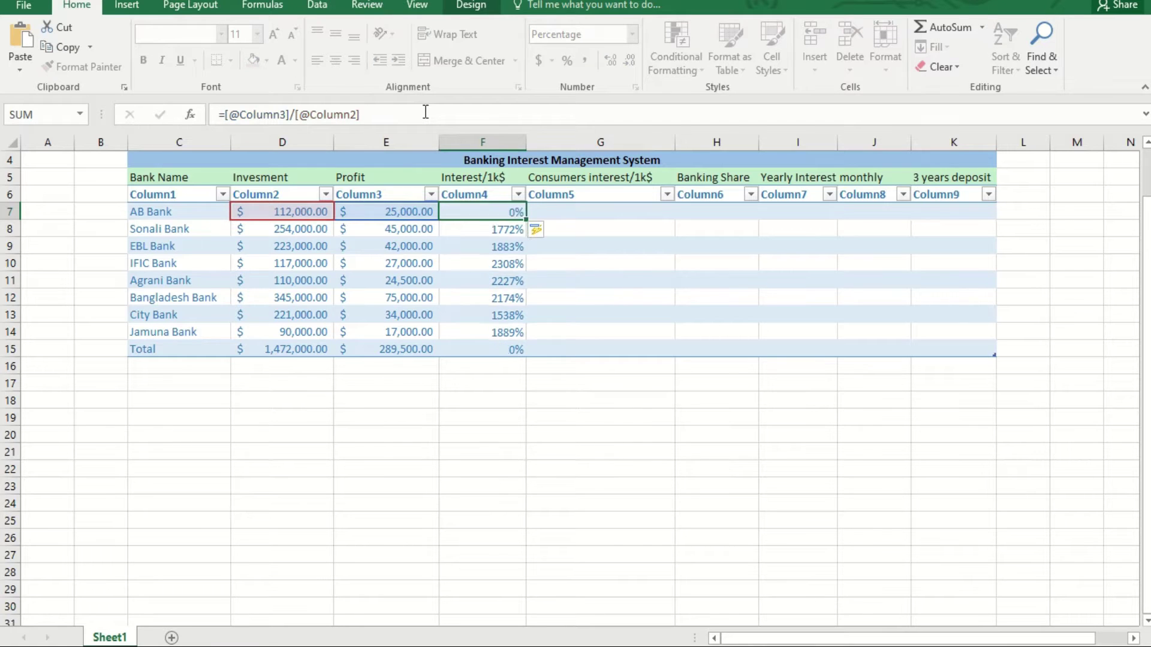
pyautogui.doubleClick(467, 213)
pyautogui.click(479, 280)
pyautogui.moveTo(446, 207); pyautogui.dragTo(473, 332)
pyautogui.click(552, 60)
pyautogui.click(627, 37)
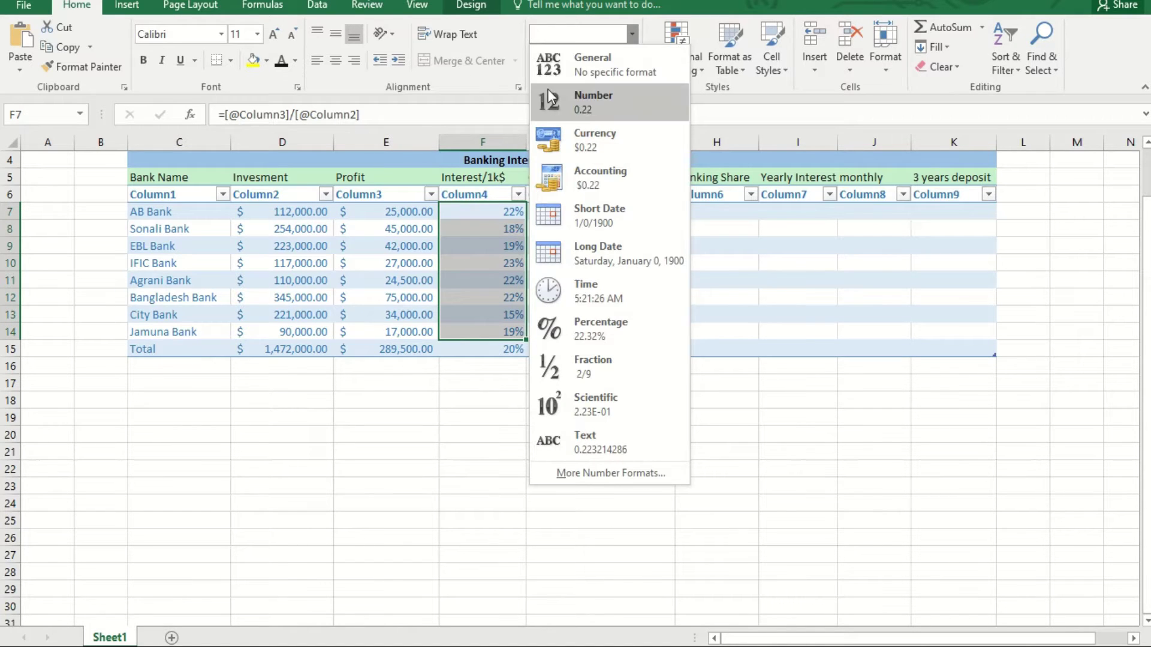
pyautogui.press('Escape')
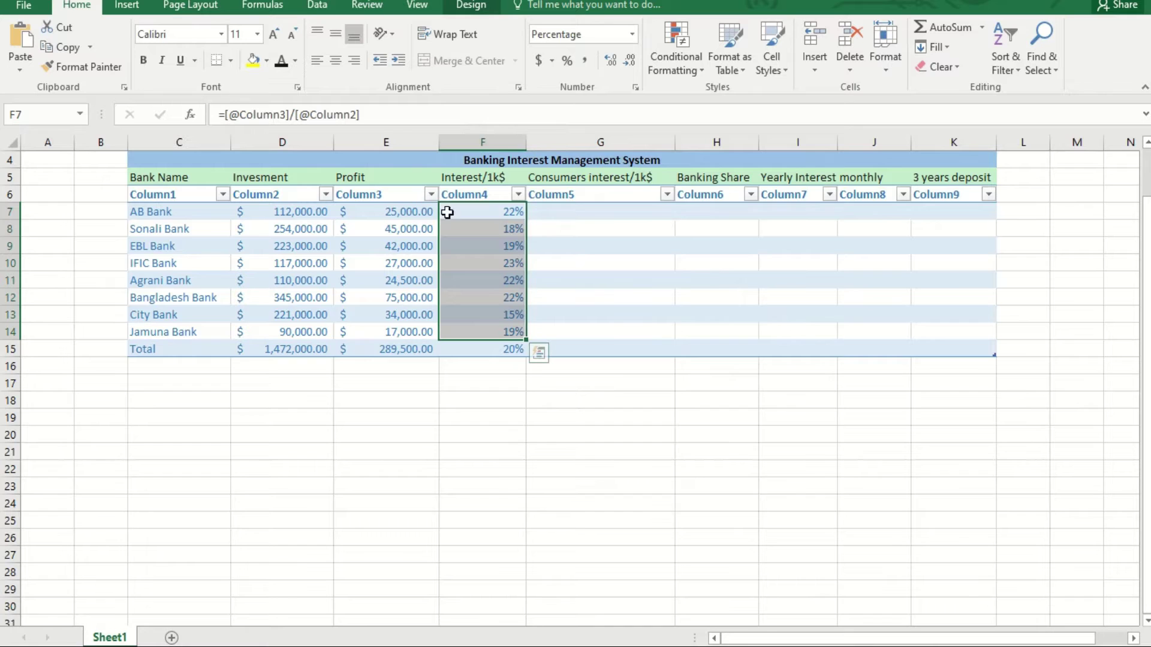
pyautogui.rightClick(466, 228)
pyautogui.click(446, 210)
# - Format the Interest/1k$ cells F7:F15 as percentages with 4 decimal places
pyautogui.moveTo(447, 209); pyautogui.dragTo(503, 338)
pyautogui.rightClick(502, 348)
pyautogui.moveTo(551, 219)
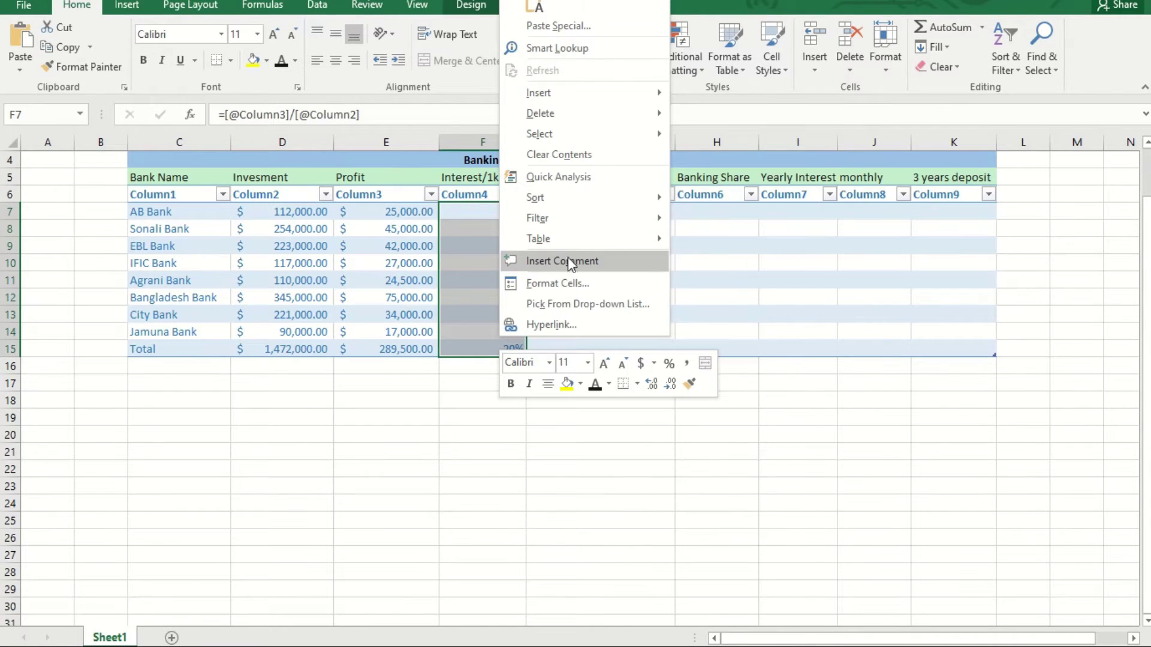
pyautogui.click(567, 285)
pyautogui.click(373, 221)
pyautogui.click(580, 186)
pyautogui.click(582, 185)
pyautogui.click(582, 184)
pyautogui.click(581, 186)
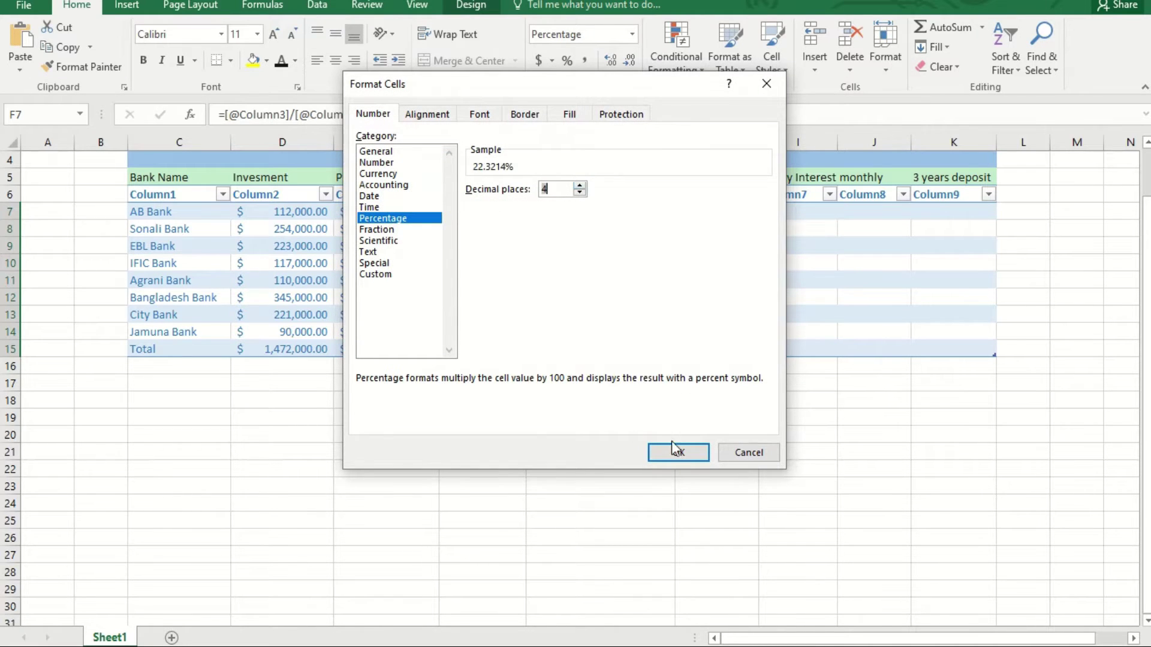
pyautogui.click(674, 451)
pyautogui.click(572, 209)
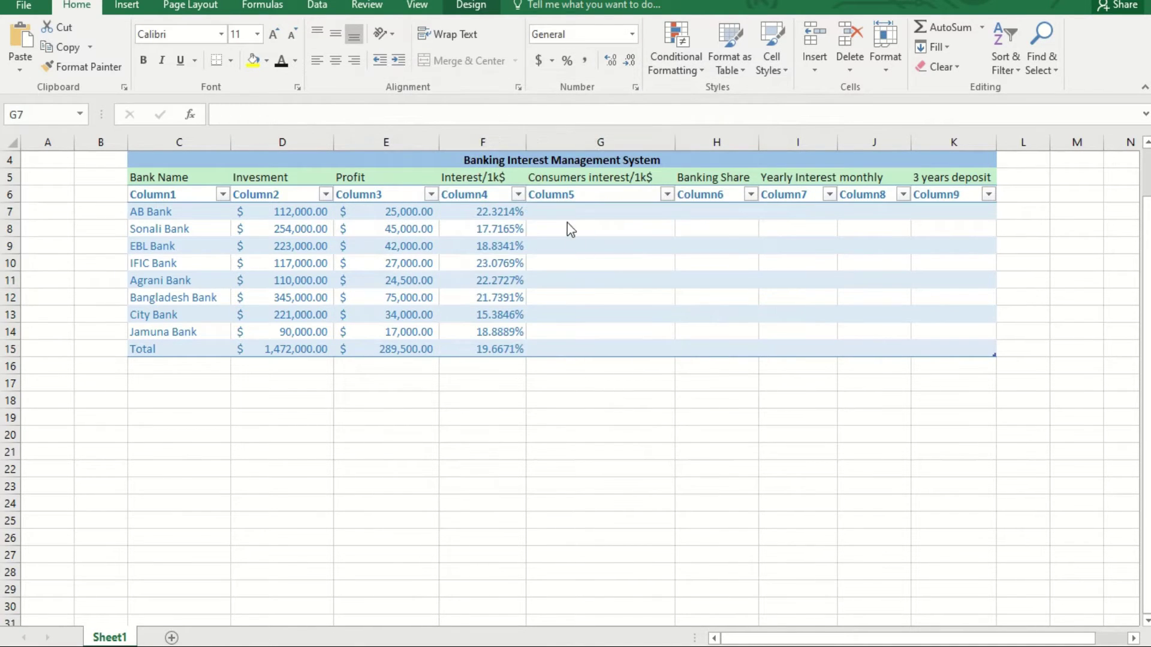
pyautogui.write('=')
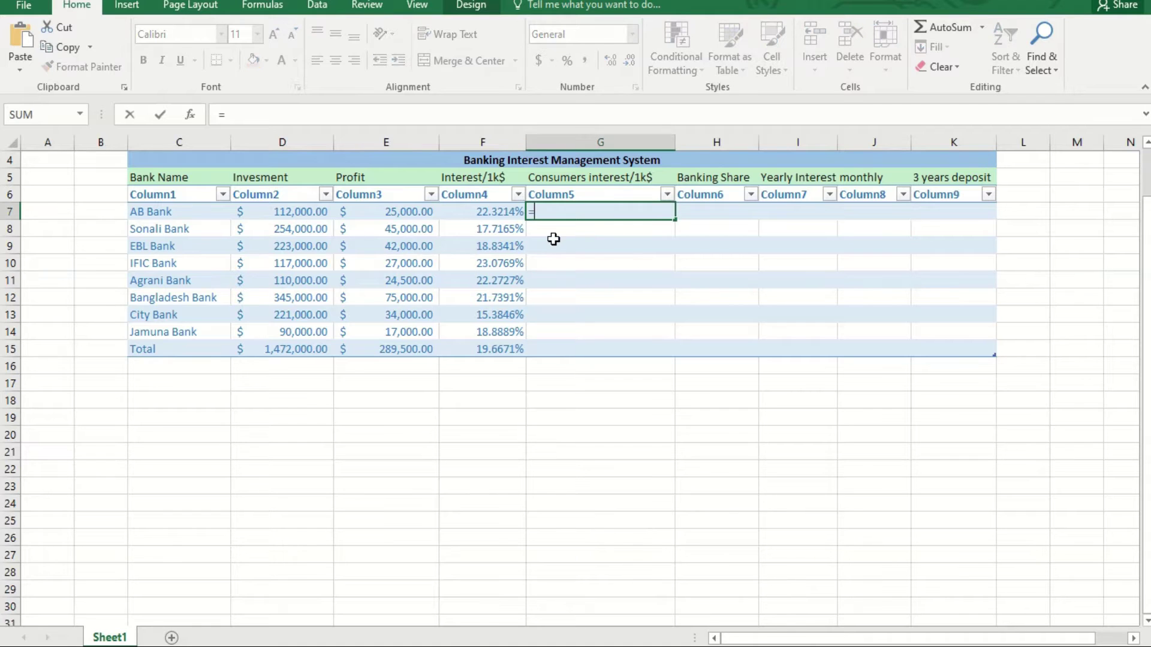
pyautogui.click(379, 214)
pyautogui.write('/')
pyautogui.click(267, 208)
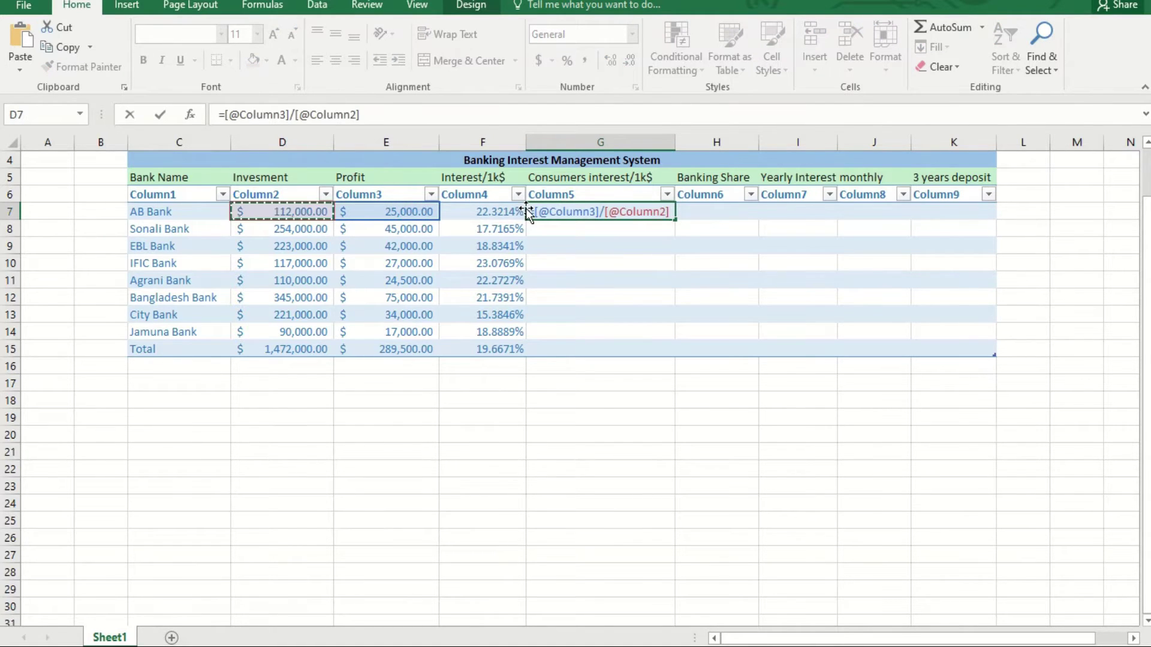
pyautogui.press('Return')
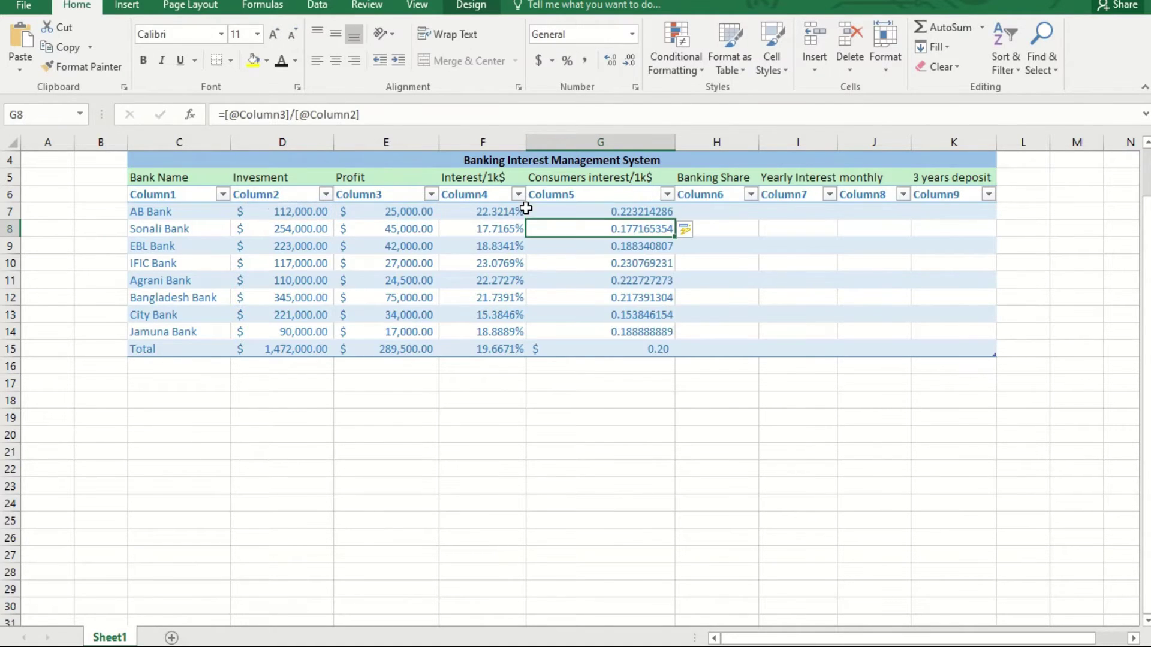
# - Undo the automatic fill of Column5 and the formula entered in G7
pyautogui.click(580, 214)
pyautogui.moveTo(581, 214); pyautogui.dragTo(628, 326)
pyautogui.hotkey('ctrl', 'z')
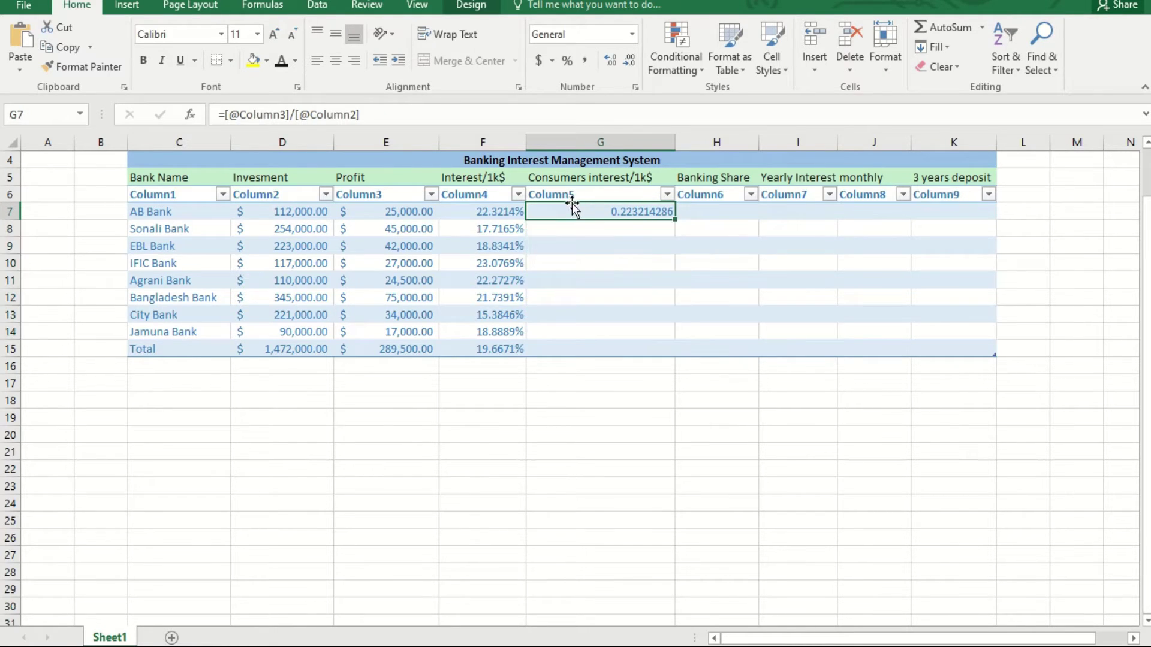
pyautogui.hotkey('ctrl', 'z')
# - Begin a formula in G7 that divides AB Bank's profit in Column3 by its investment in Column2
pyautogui.write('=')
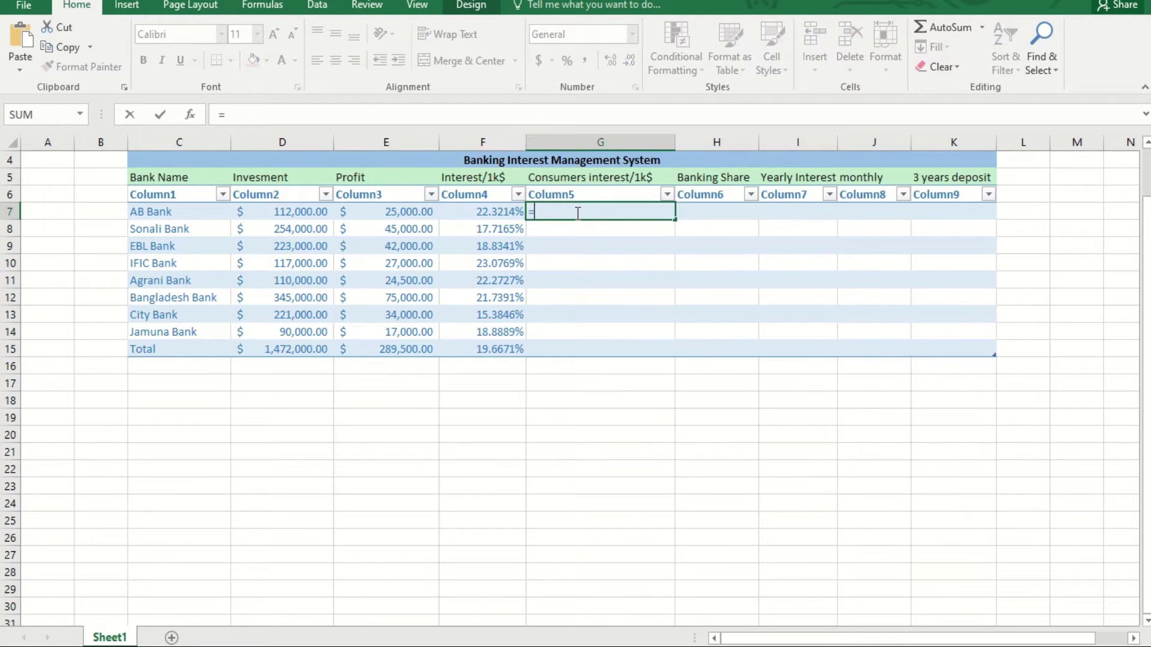
pyautogui.click(406, 216)
pyautogui.write('/')
pyautogui.click(300, 215)
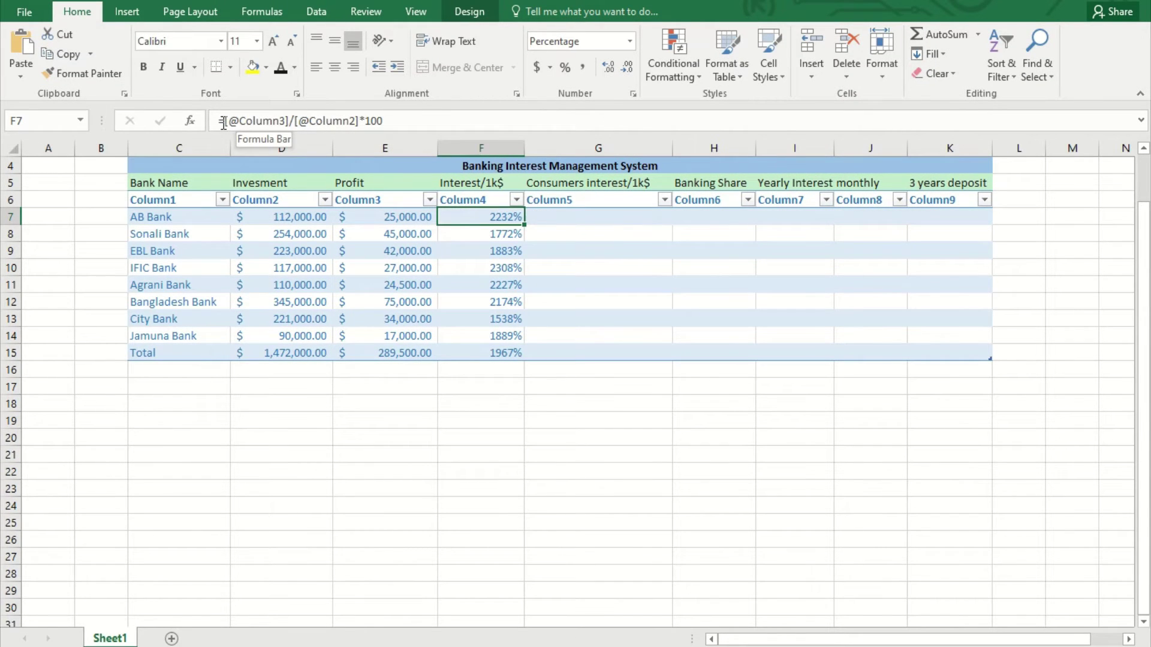
pyautogui.click(224, 122)
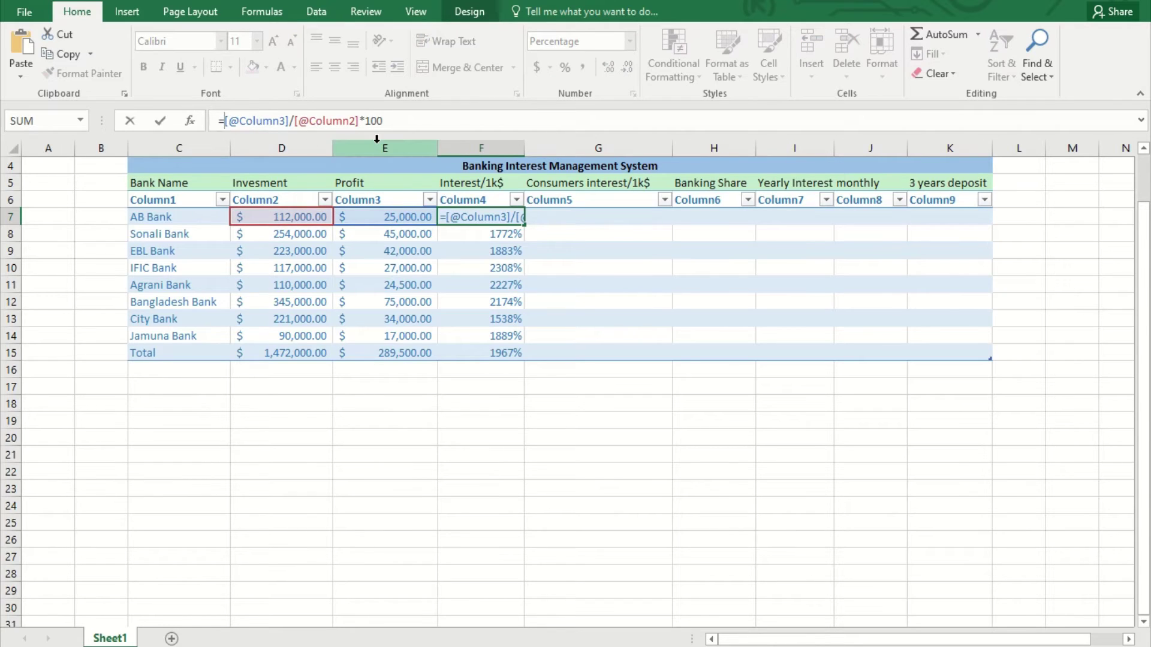
pyautogui.click(424, 118)
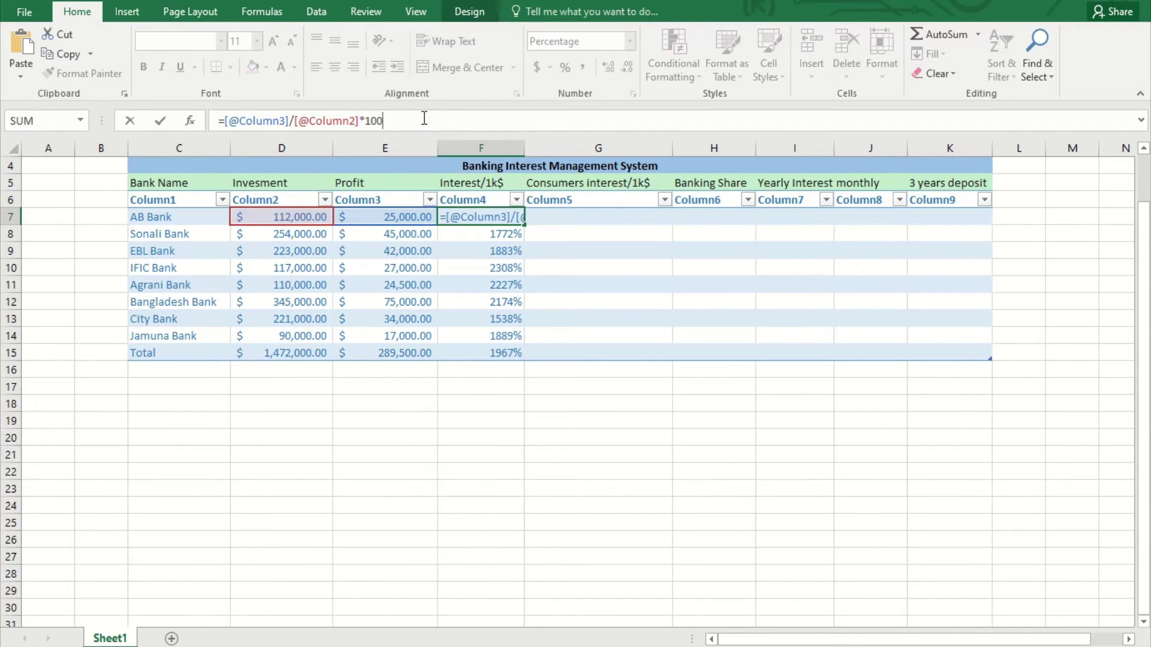
pyautogui.press('BackSpace')
pyautogui.press('BackSpace')
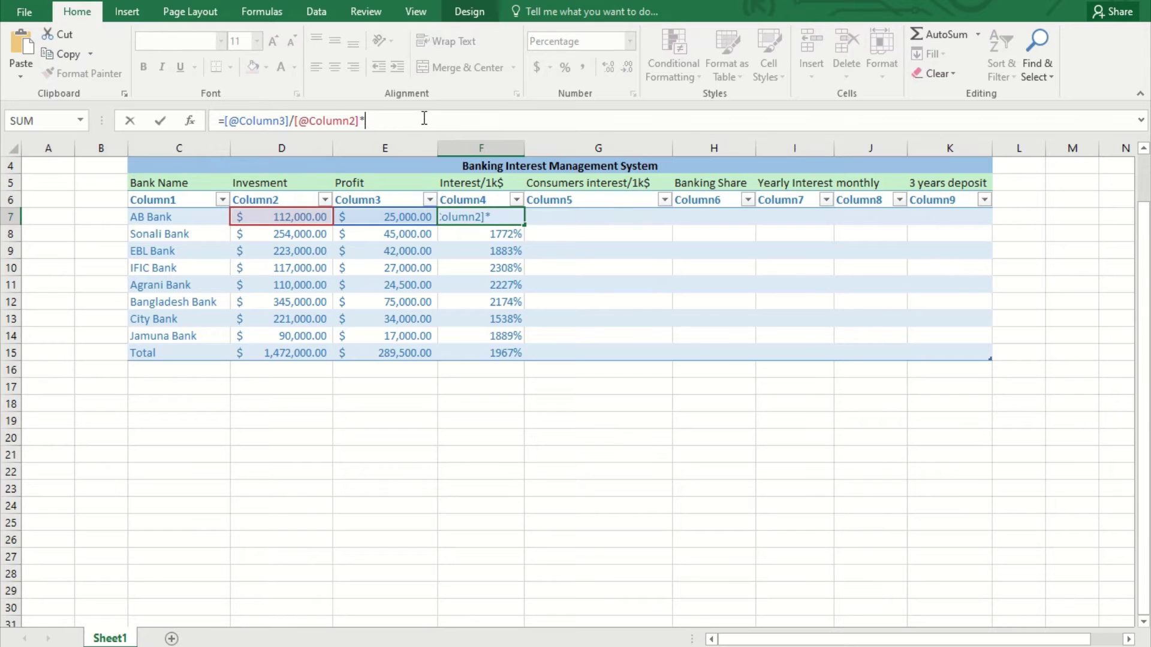
pyautogui.press('Return')
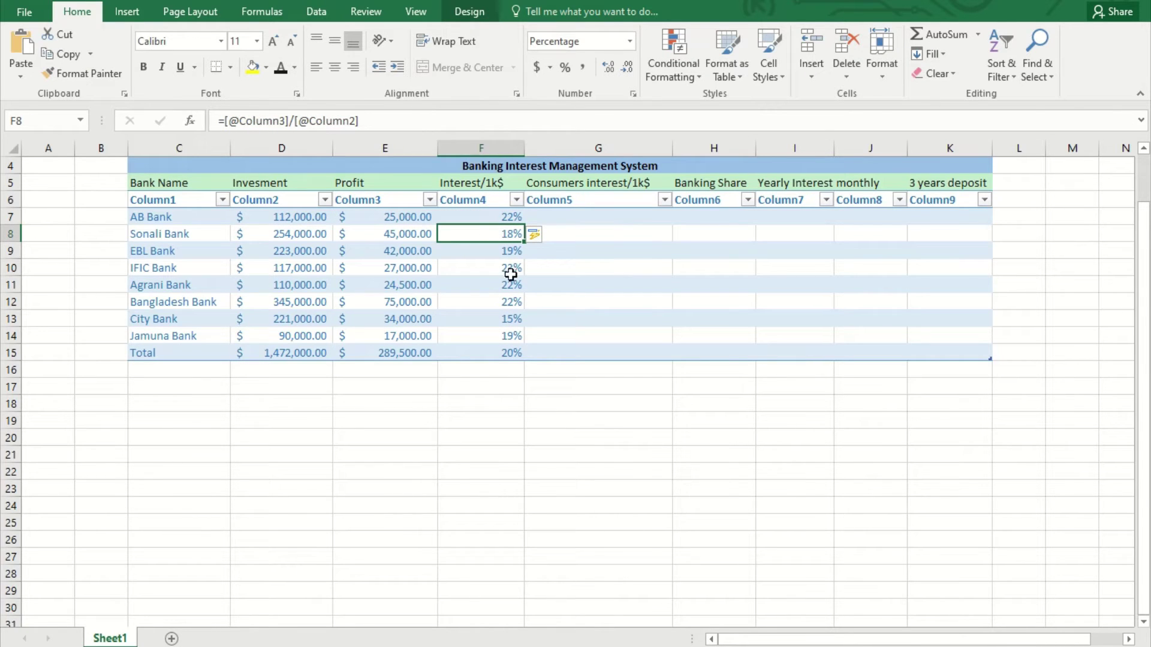
pyautogui.doubleClick(462, 216)
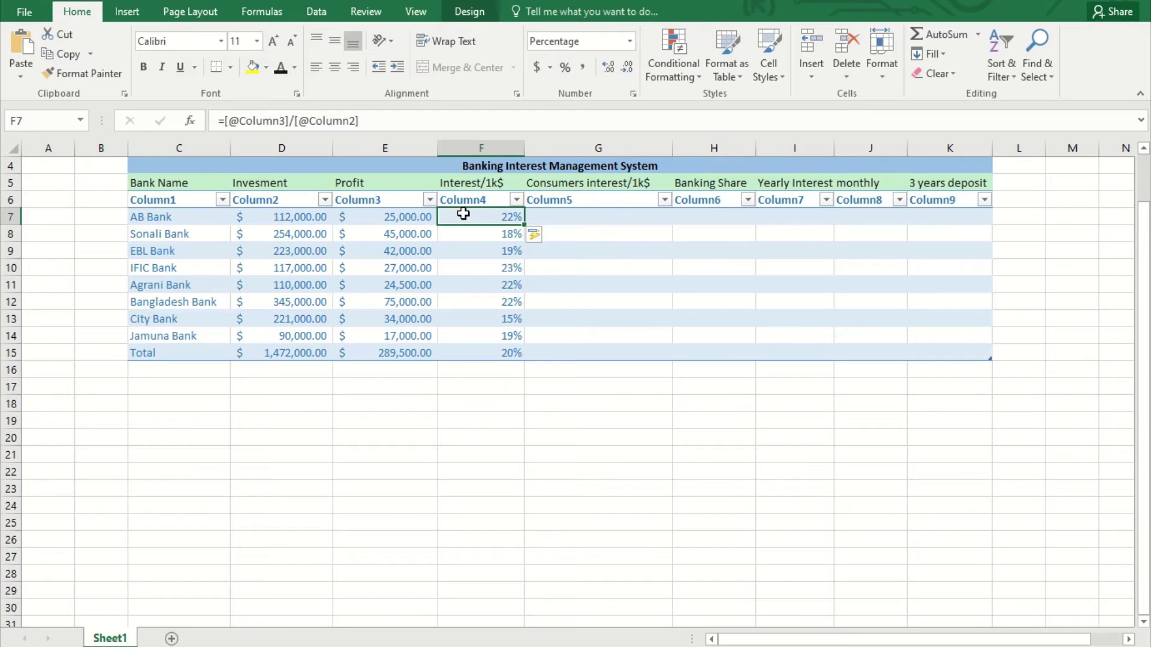
pyautogui.click(452, 286)
pyautogui.click(445, 214)
pyautogui.moveTo(454, 232); pyautogui.dragTo(473, 336)
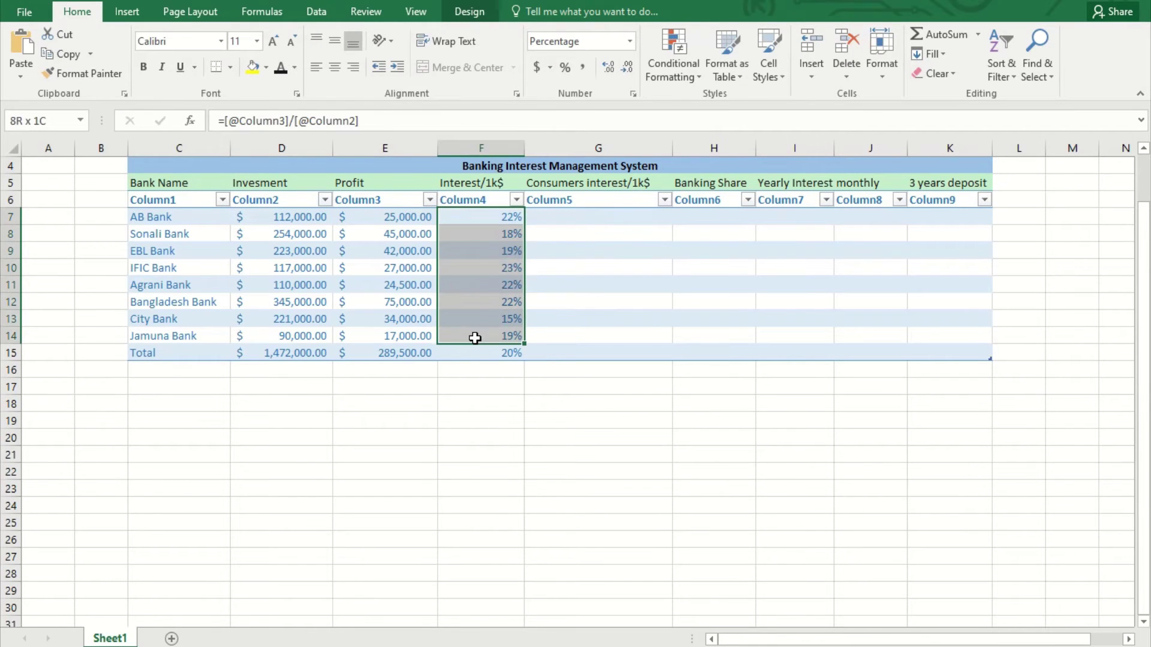
pyautogui.click(550, 67)
pyautogui.click(550, 67)
pyautogui.click(630, 41)
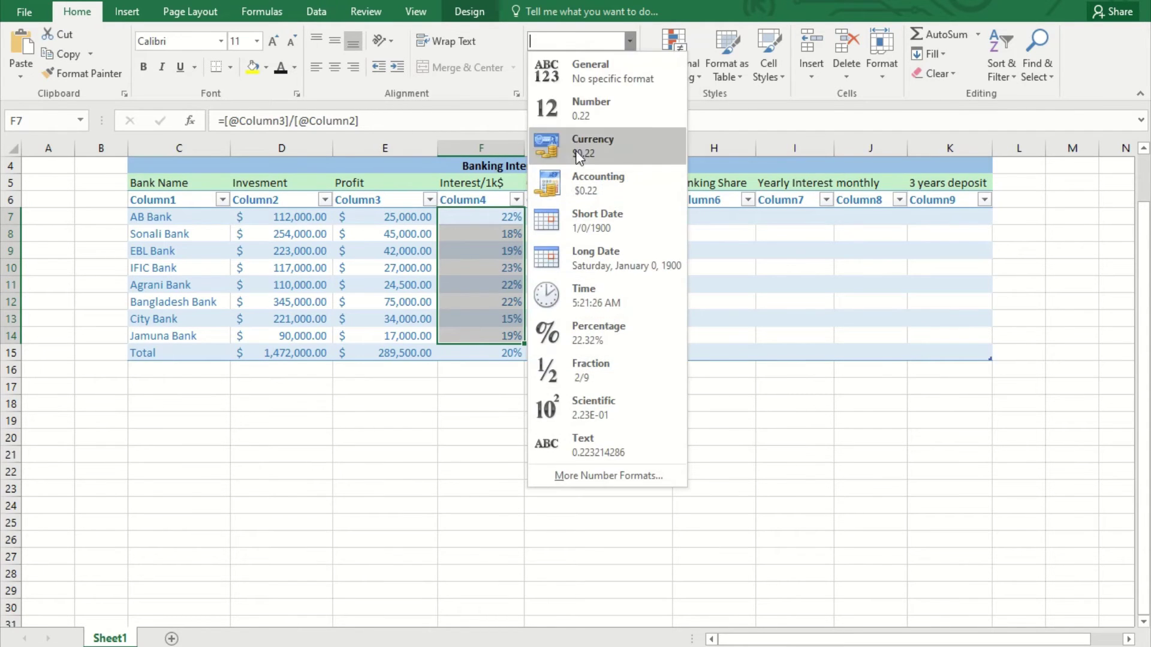
pyautogui.click(439, 118)
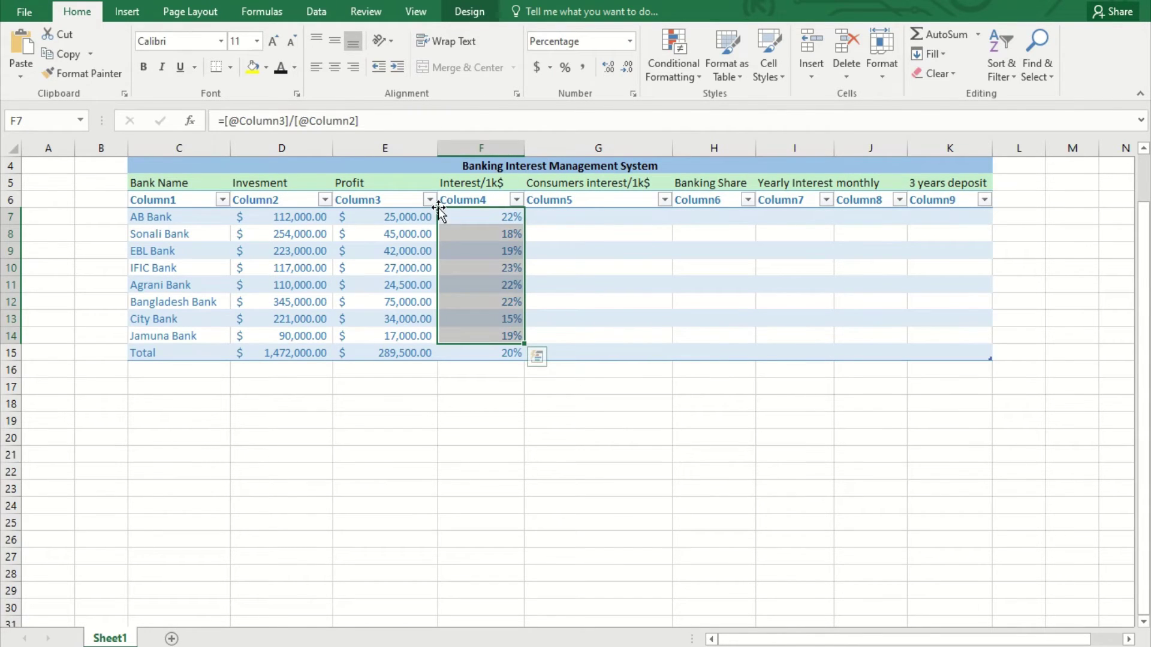
# - Format the Column4 interest values in F7:F15, including the Total row, as percentages with four decimal places
pyautogui.rightClick(464, 234)
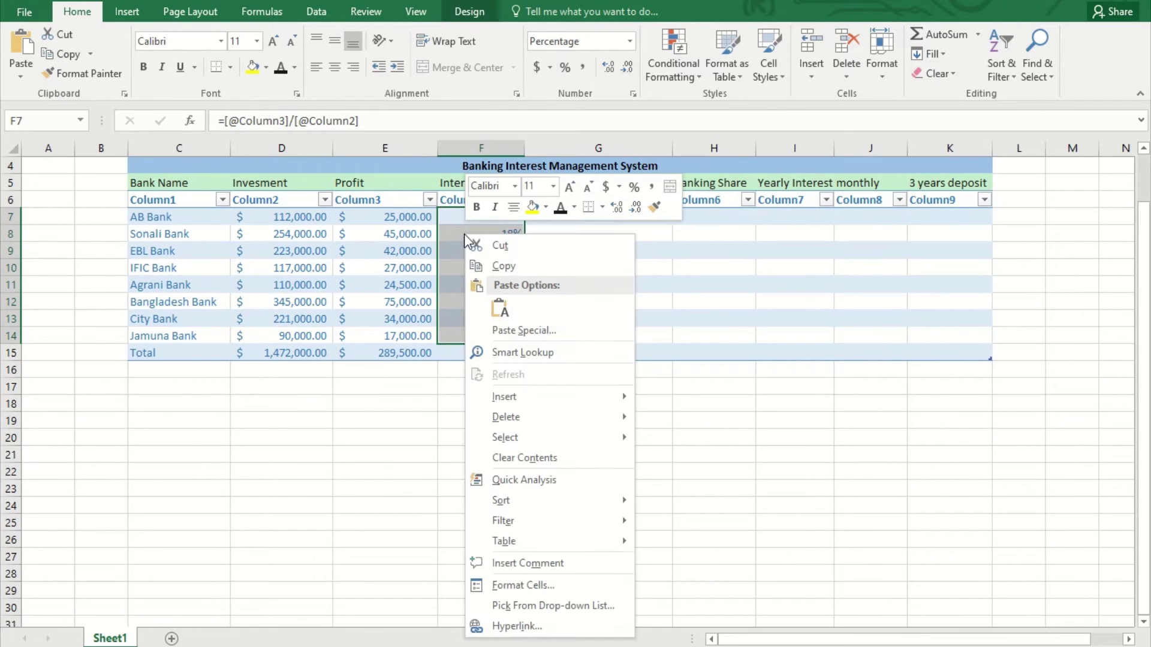
pyautogui.moveTo(446, 216); pyautogui.dragTo(497, 347)
pyautogui.rightClick(498, 347)
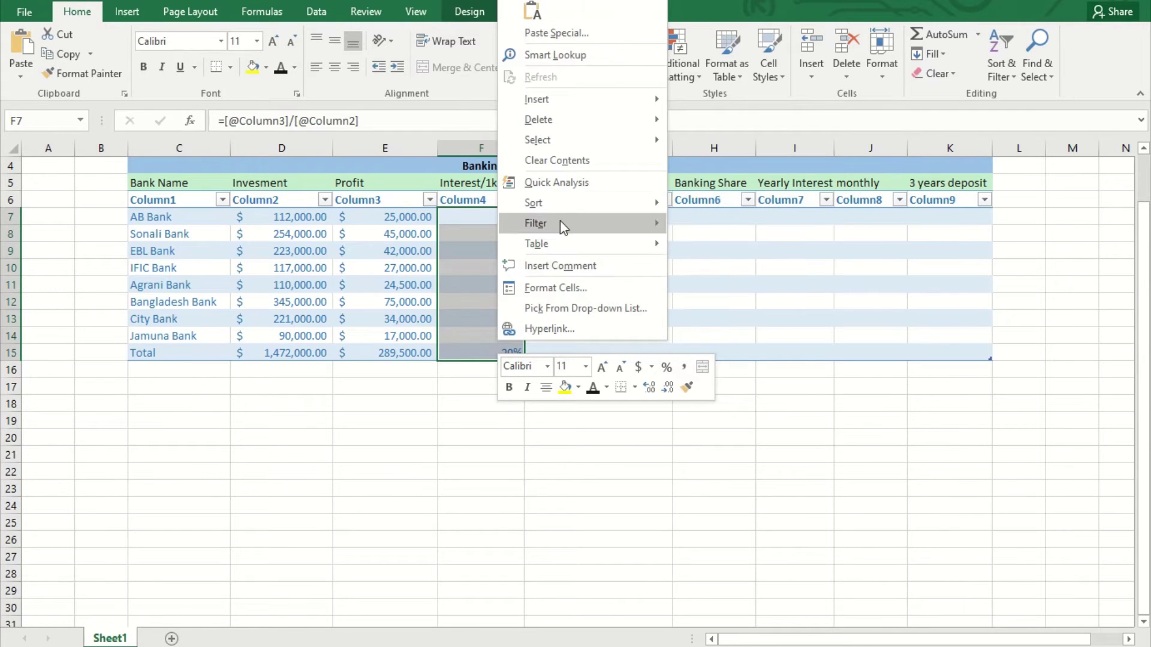
pyautogui.click(562, 288)
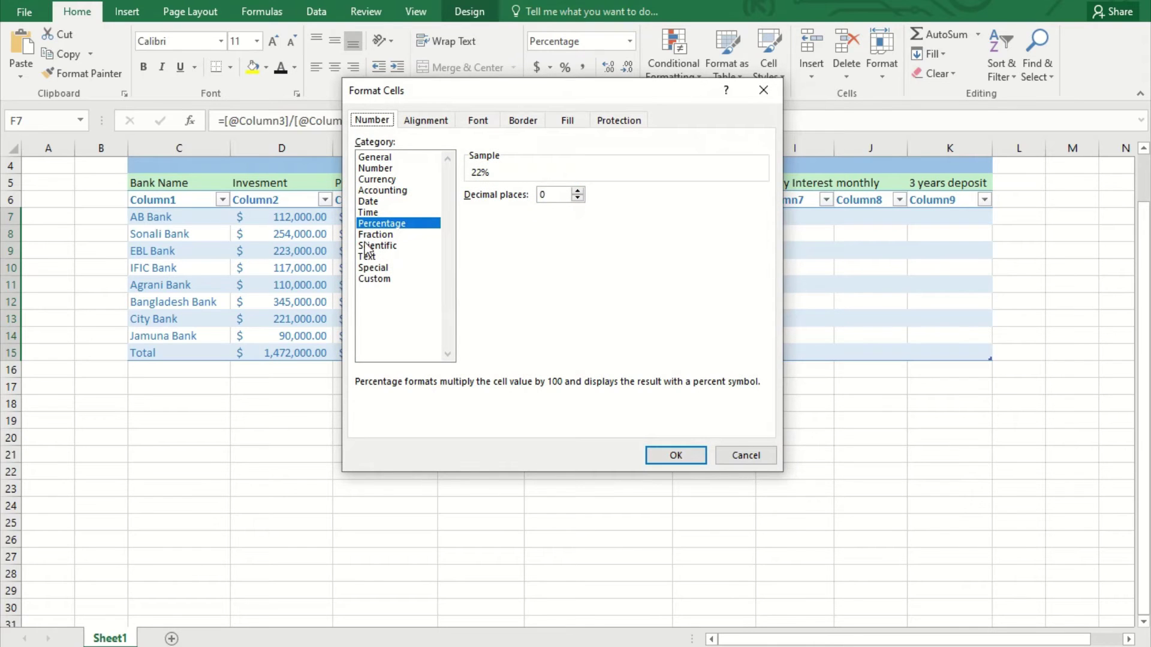
pyautogui.click(377, 224)
pyautogui.click(580, 189)
pyautogui.click(581, 190)
pyautogui.click(581, 190)
pyautogui.click(581, 189)
pyautogui.click(675, 455)
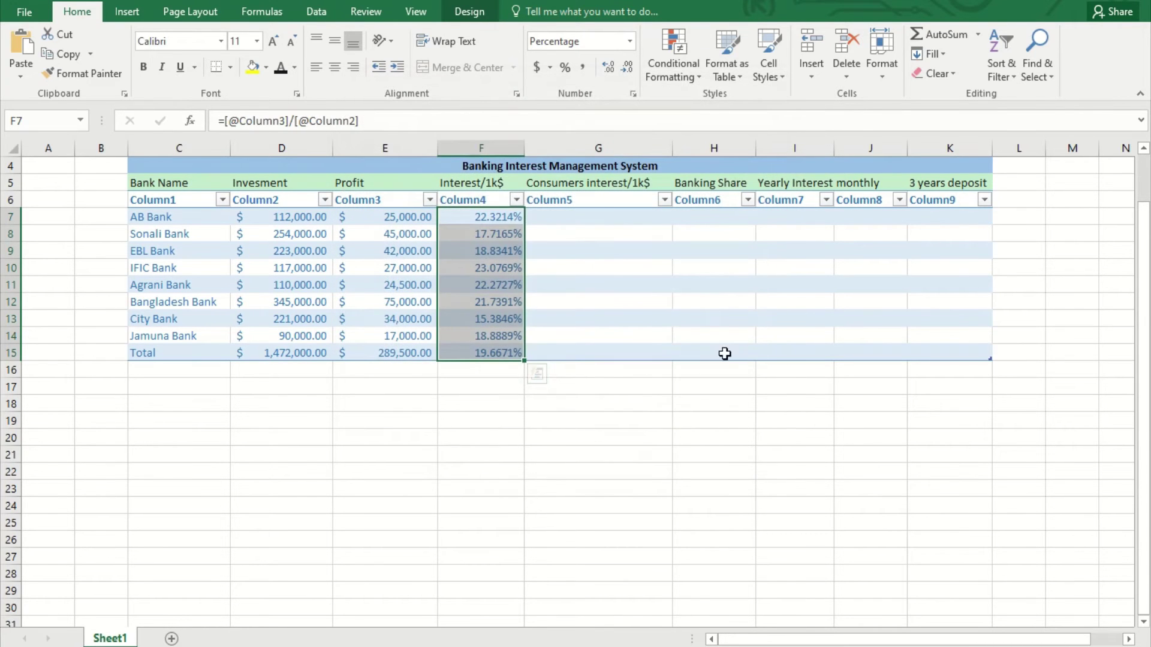
pyautogui.click(644, 318)
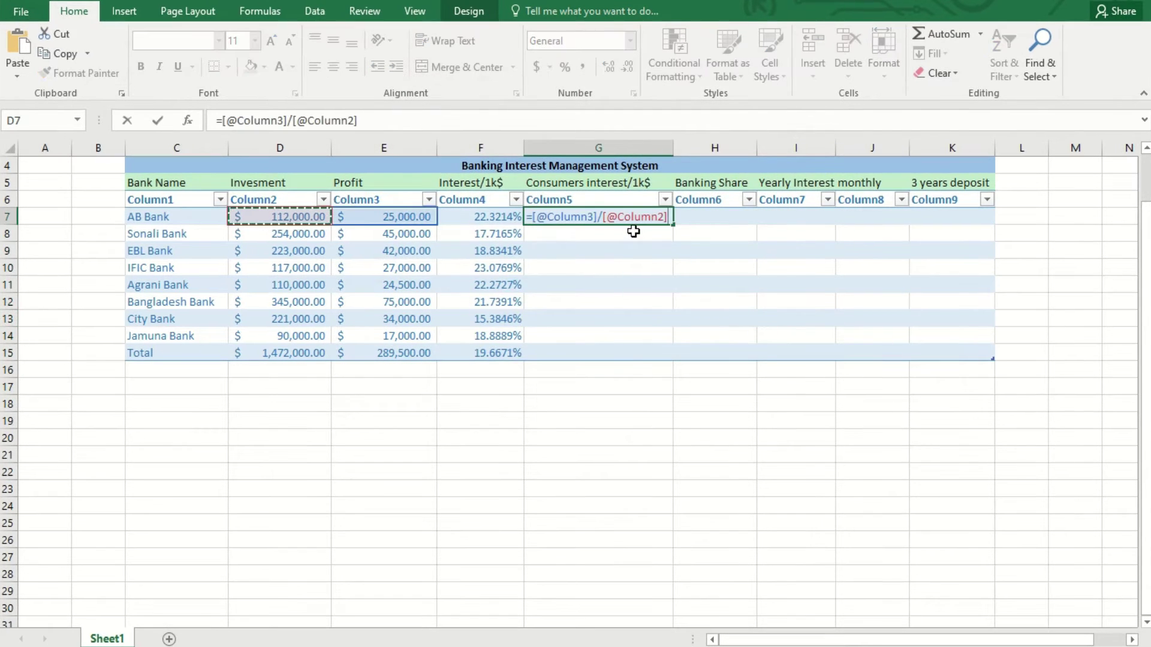
pyautogui.write('*1000')
pyautogui.press('Return')
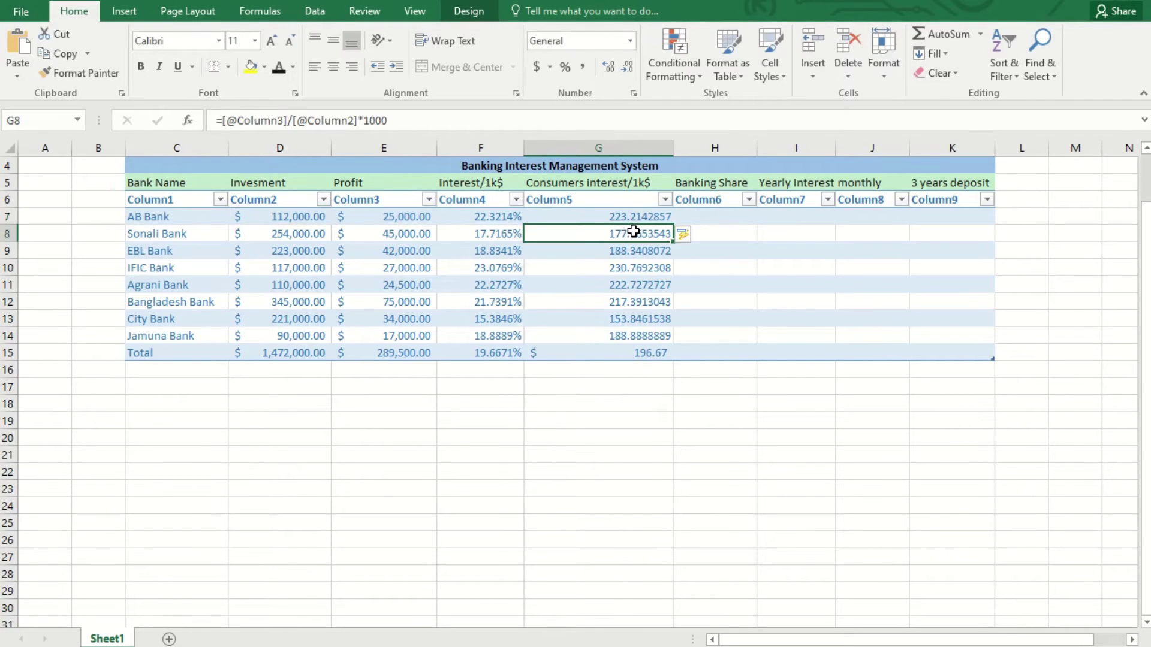
# - Try the percentage format on the consumers interest values in G7:G15, including the Total row
pyautogui.moveTo(596, 218); pyautogui.dragTo(637, 338)
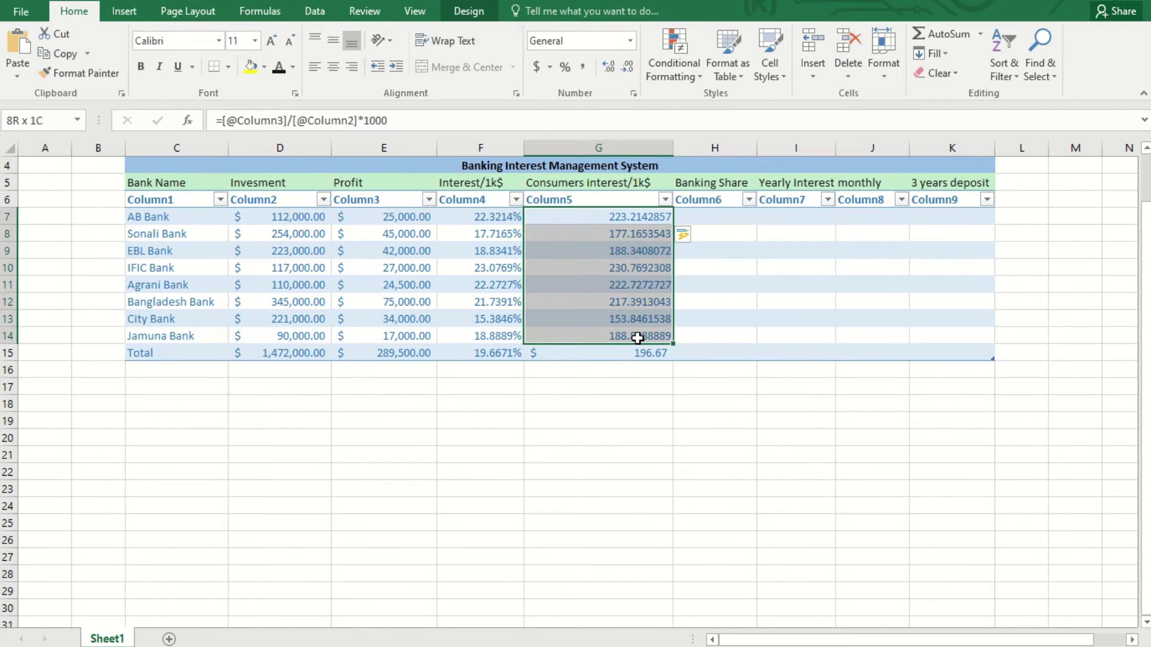
pyautogui.moveTo(636, 338); pyautogui.dragTo(638, 351)
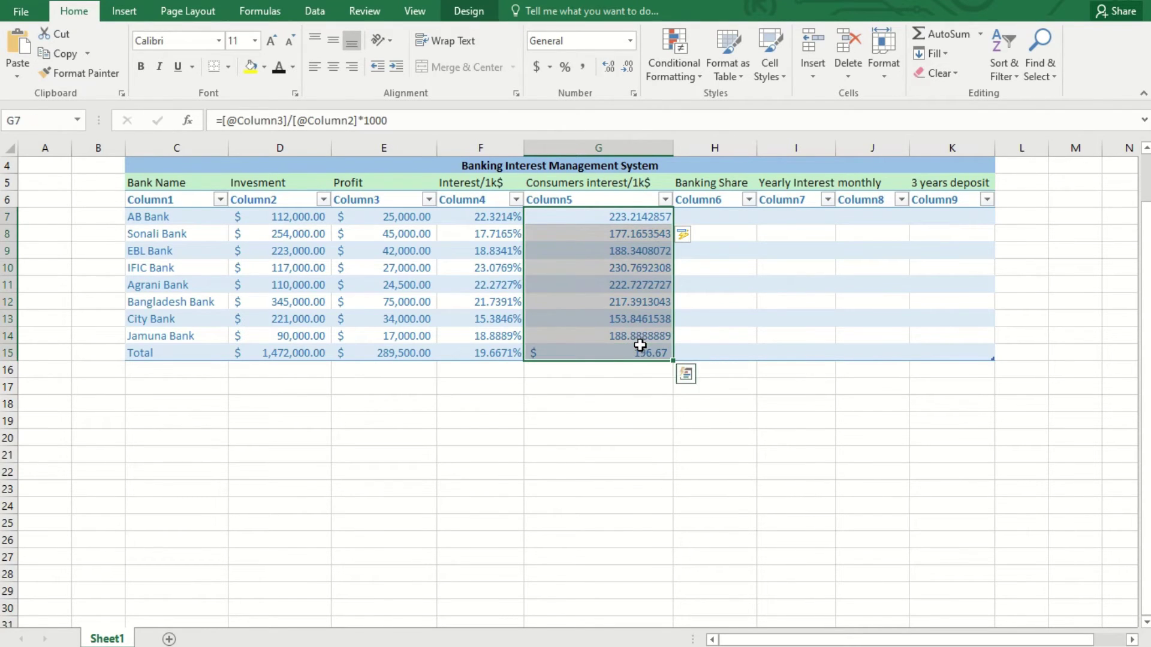
pyautogui.rightClick(577, 237)
pyautogui.click(565, 67)
pyautogui.click(565, 67)
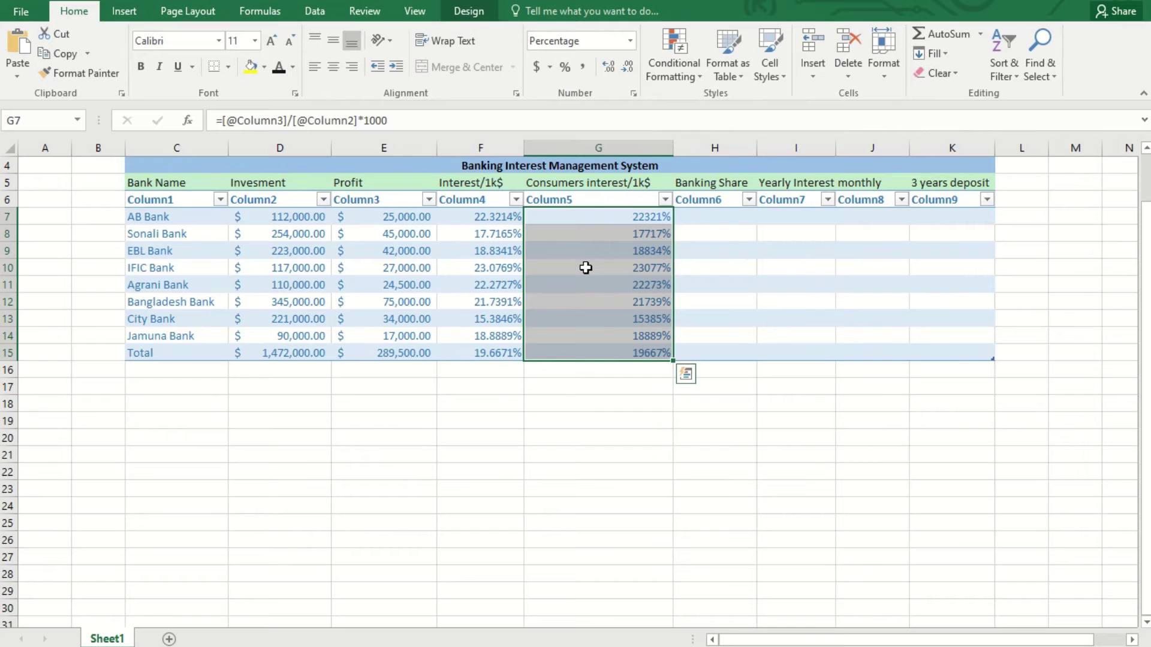
pyautogui.click(624, 247)
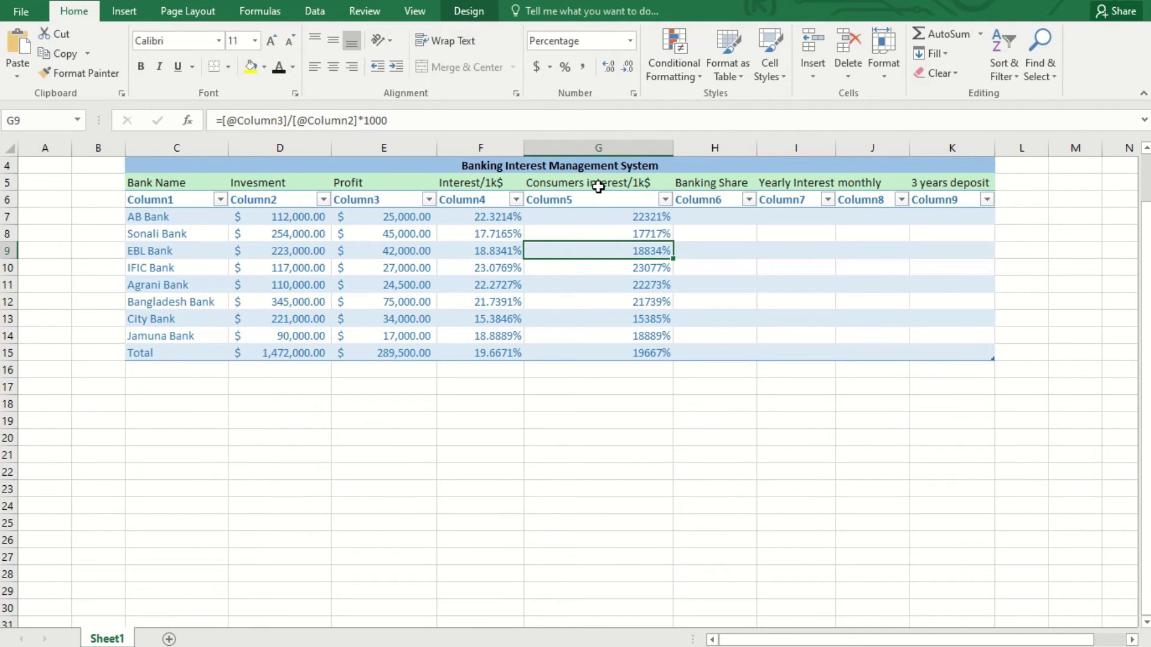
pyautogui.click(603, 270)
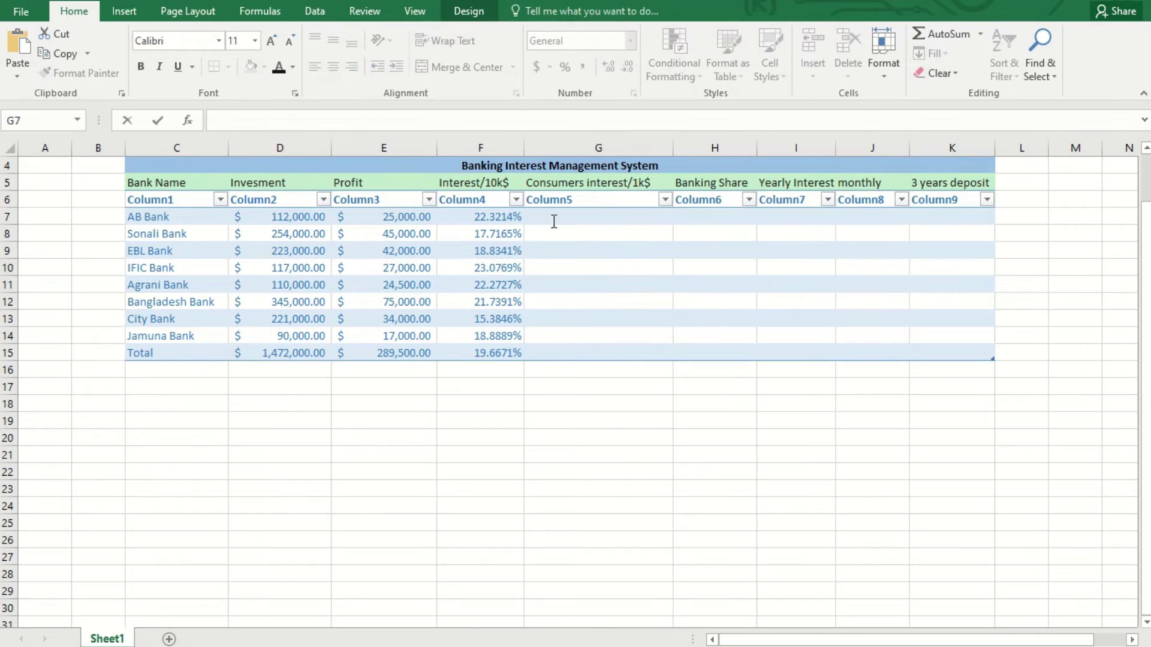
pyautogui.doubleClick(559, 217)
pyautogui.write('=')
pyautogui.click(492, 216)
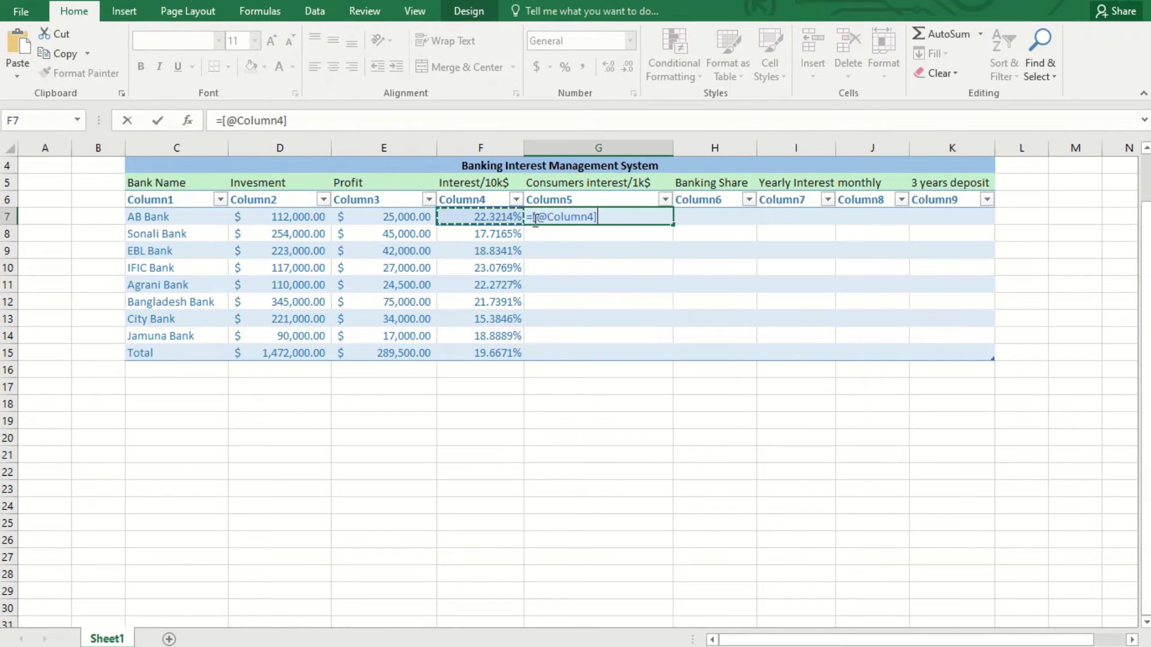
pyautogui.write('/10')
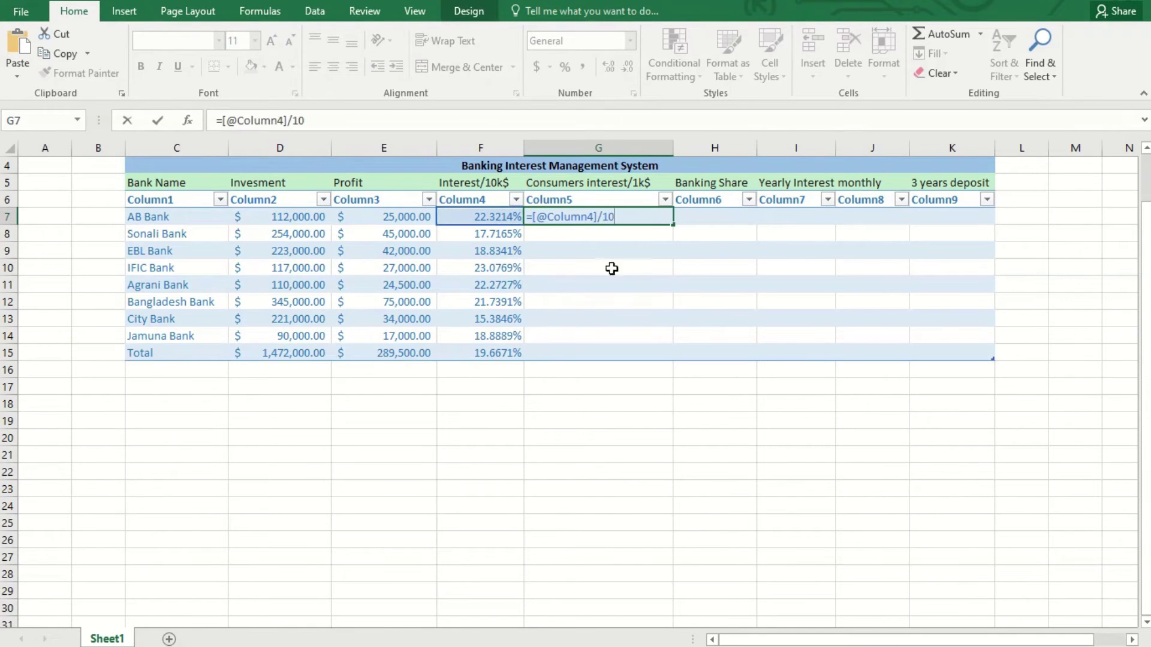
pyautogui.press('Return')
# - Format the consumers interest values in G7:G15 as percentages with four decimal places
pyautogui.moveTo(580, 218); pyautogui.dragTo(630, 357)
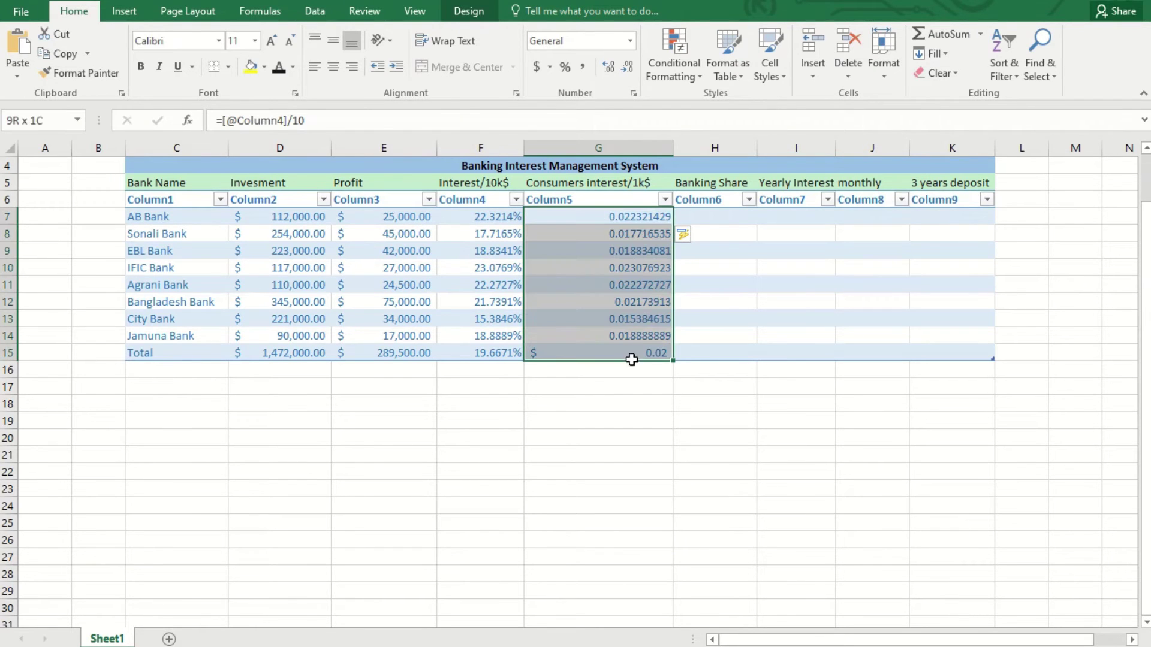
pyautogui.click(564, 67)
pyautogui.rightClick(628, 247)
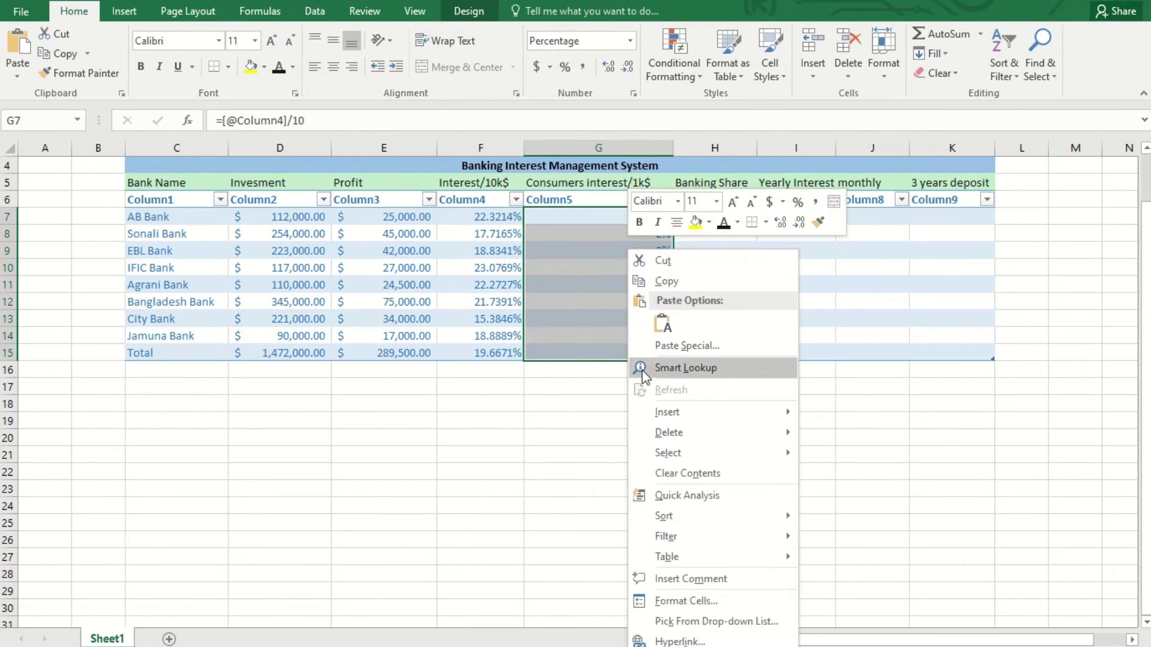
pyautogui.click(665, 601)
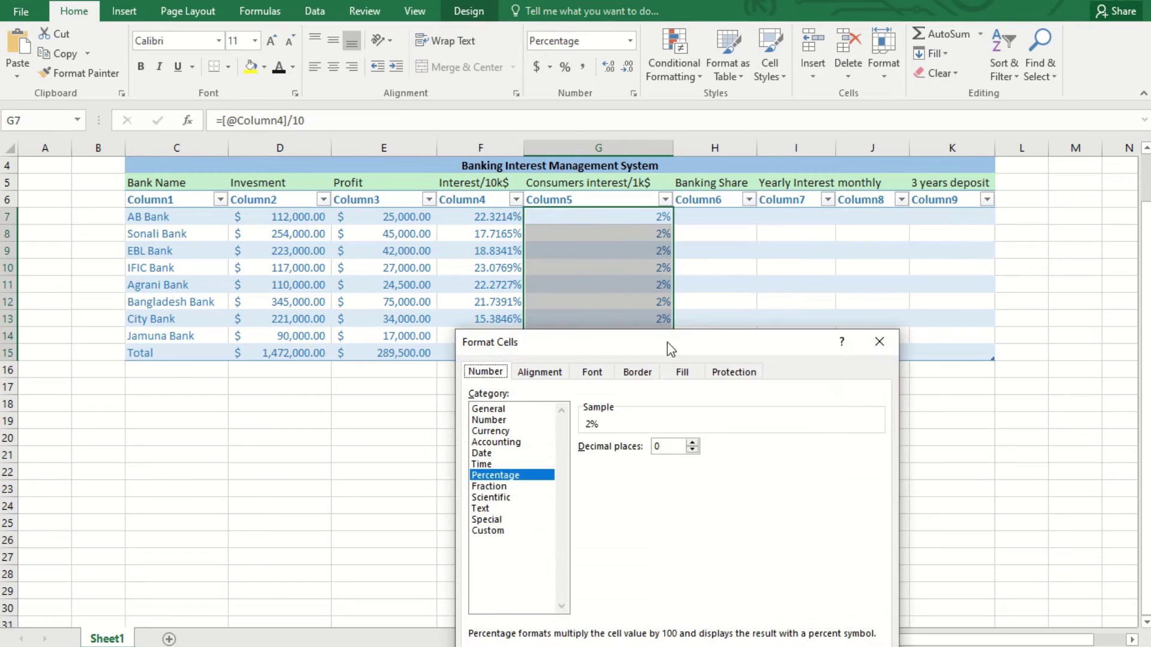
pyautogui.moveTo(667, 343); pyautogui.dragTo(520, 201)
pyautogui.click(545, 299)
pyautogui.click(545, 299)
pyautogui.click(545, 299)
pyautogui.click(544, 299)
pyautogui.click(641, 565)
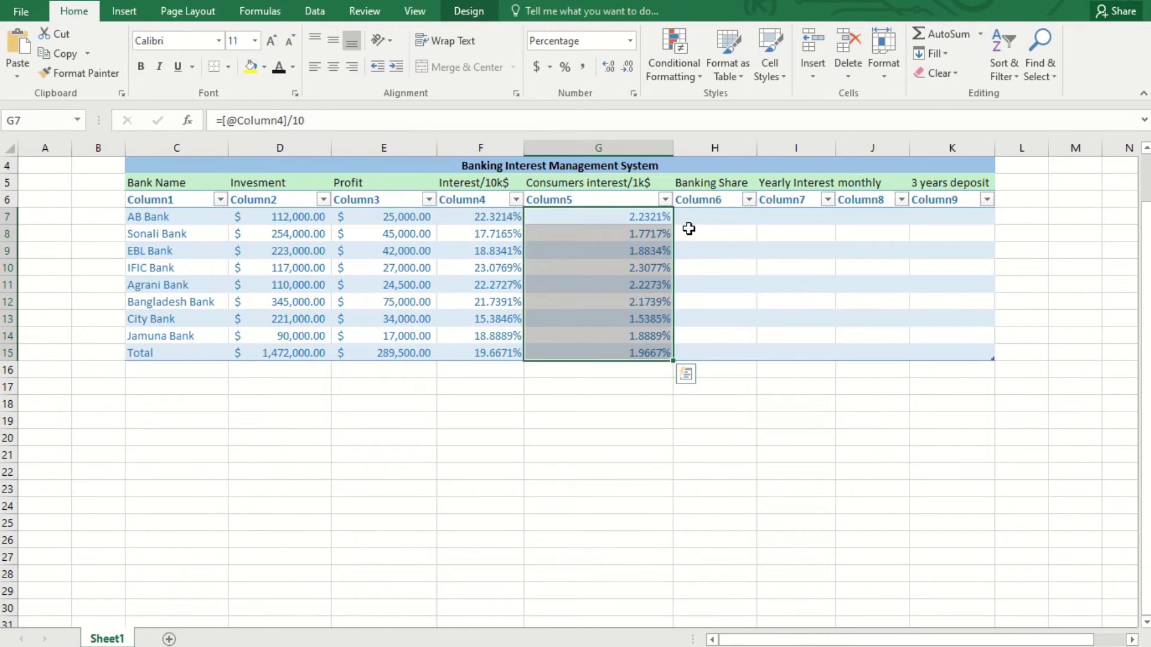
pyautogui.click(705, 218)
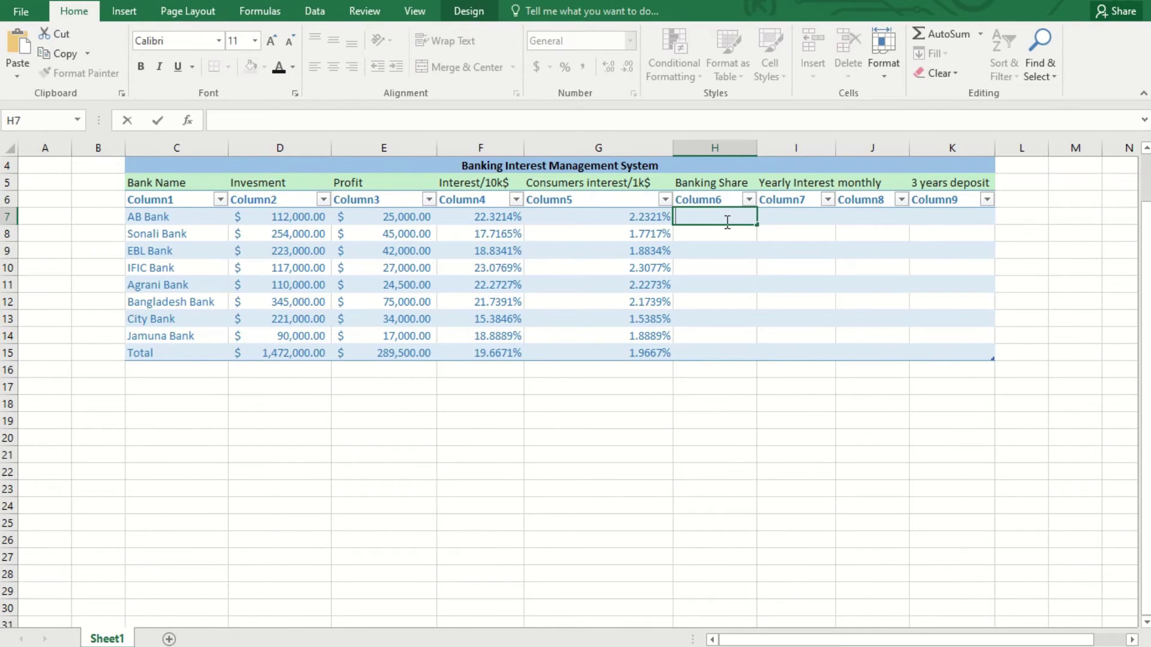
pyautogui.write('=')
pyautogui.click(490, 219)
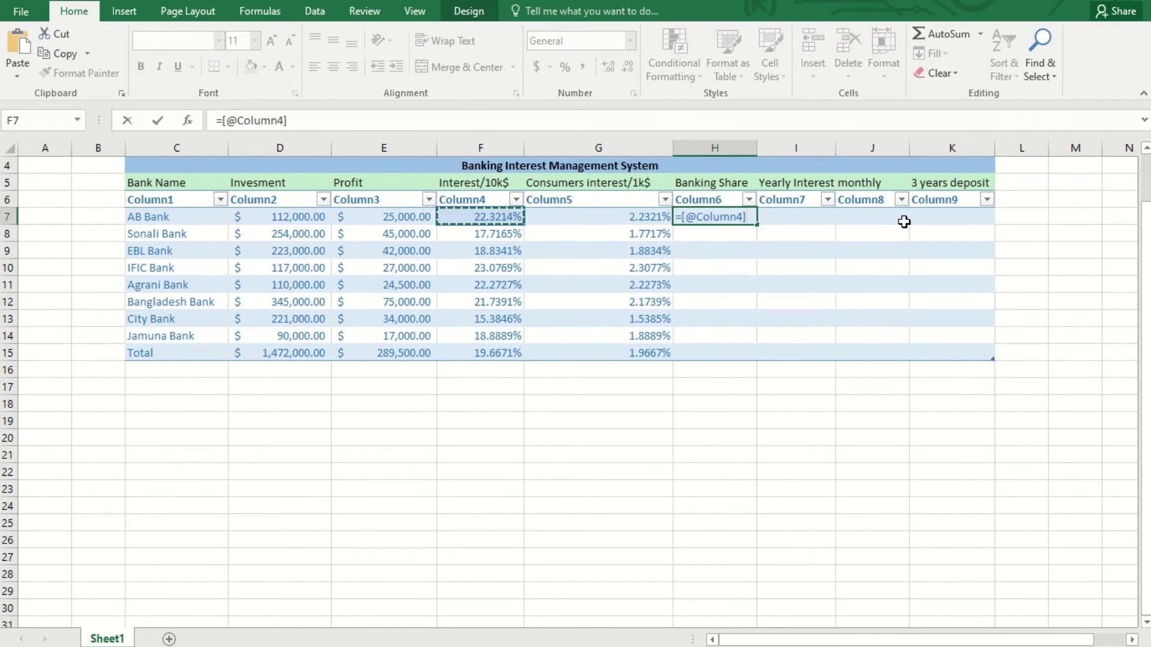
pyautogui.write('*')
pyautogui.click(570, 220)
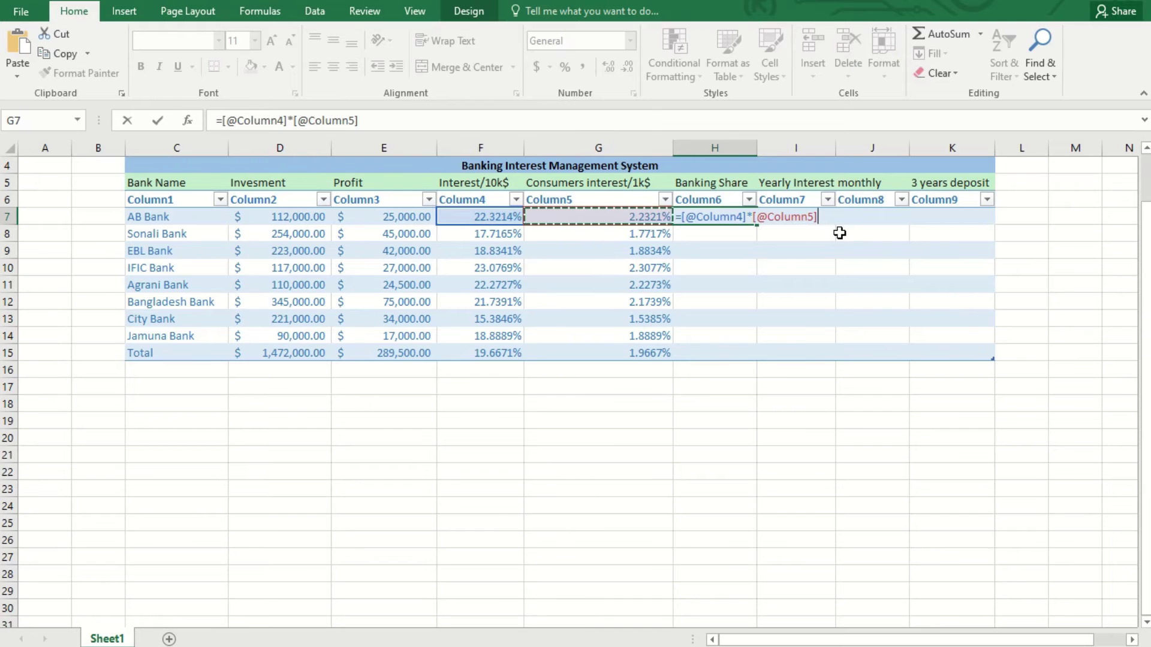
pyautogui.press('Return')
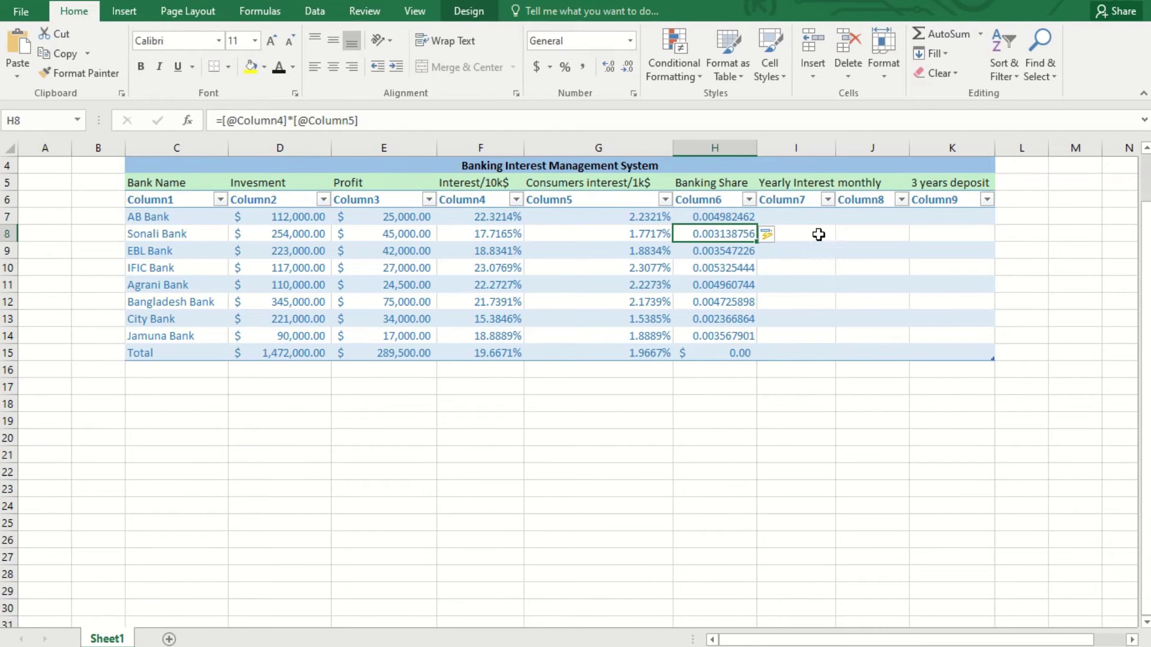
# - Try the percentage format on H7:H15, then undo it along with the Banking Share formula
pyautogui.moveTo(682, 217); pyautogui.dragTo(718, 353)
pyautogui.click(564, 68)
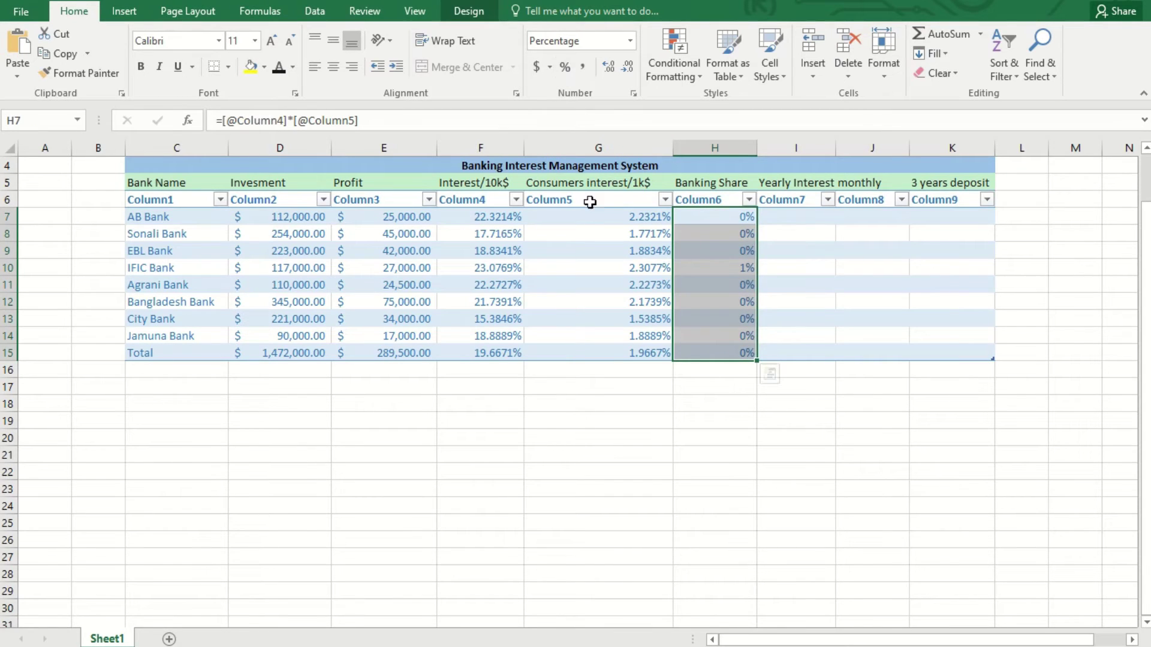
pyautogui.click(770, 374)
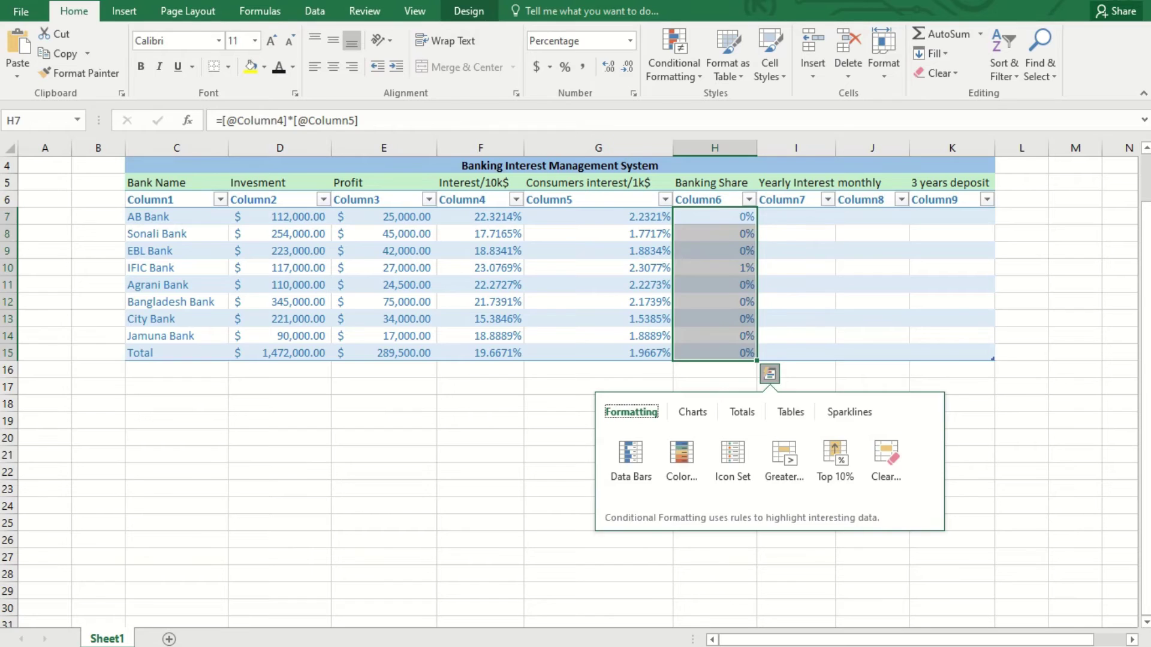
pyautogui.hotkey('ctrl', 'z')
pyautogui.hotkey('ctrl', 'z')
pyautogui.write('=')
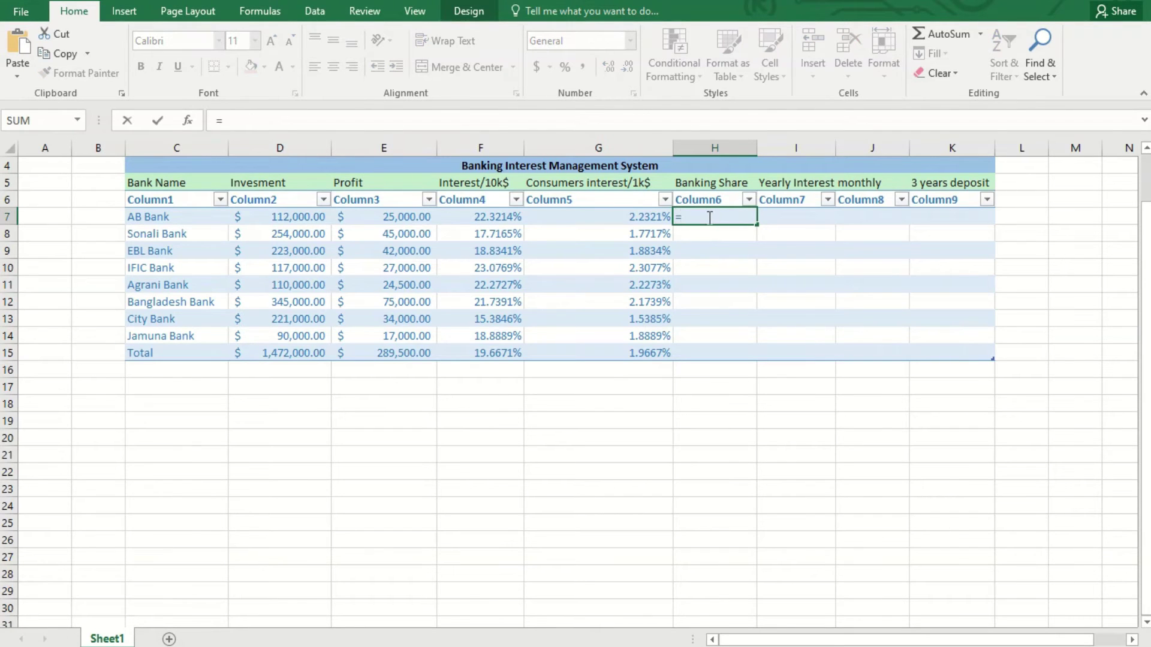
pyautogui.click(483, 216)
pyautogui.write('*')
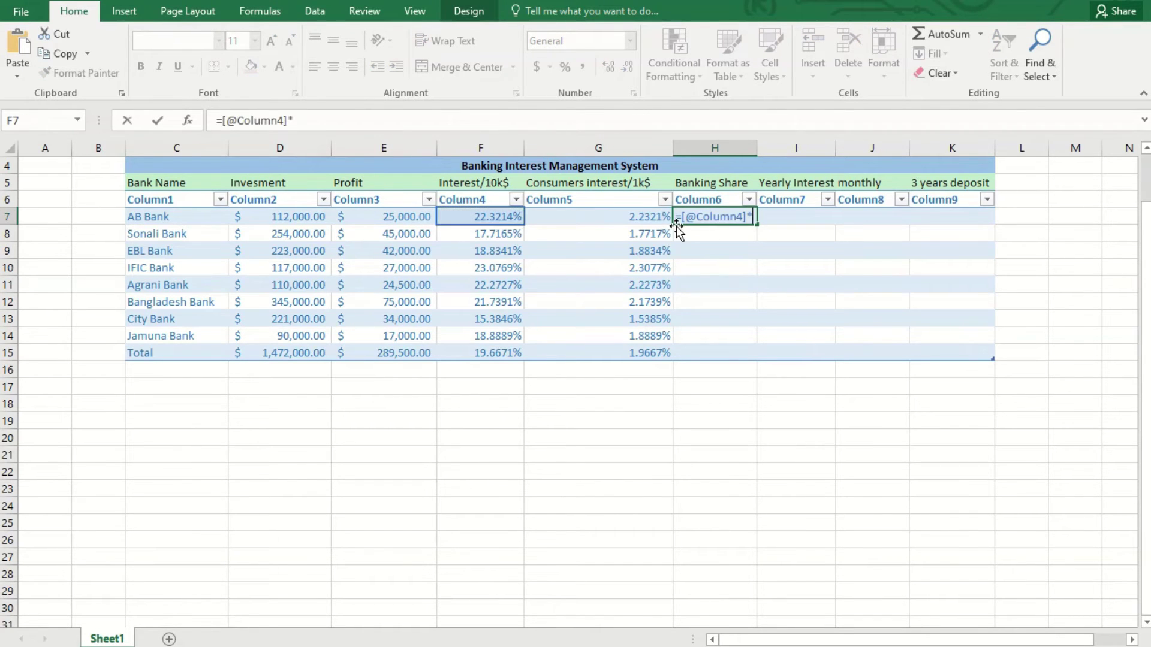
pyautogui.click(655, 217)
pyautogui.write('*100')
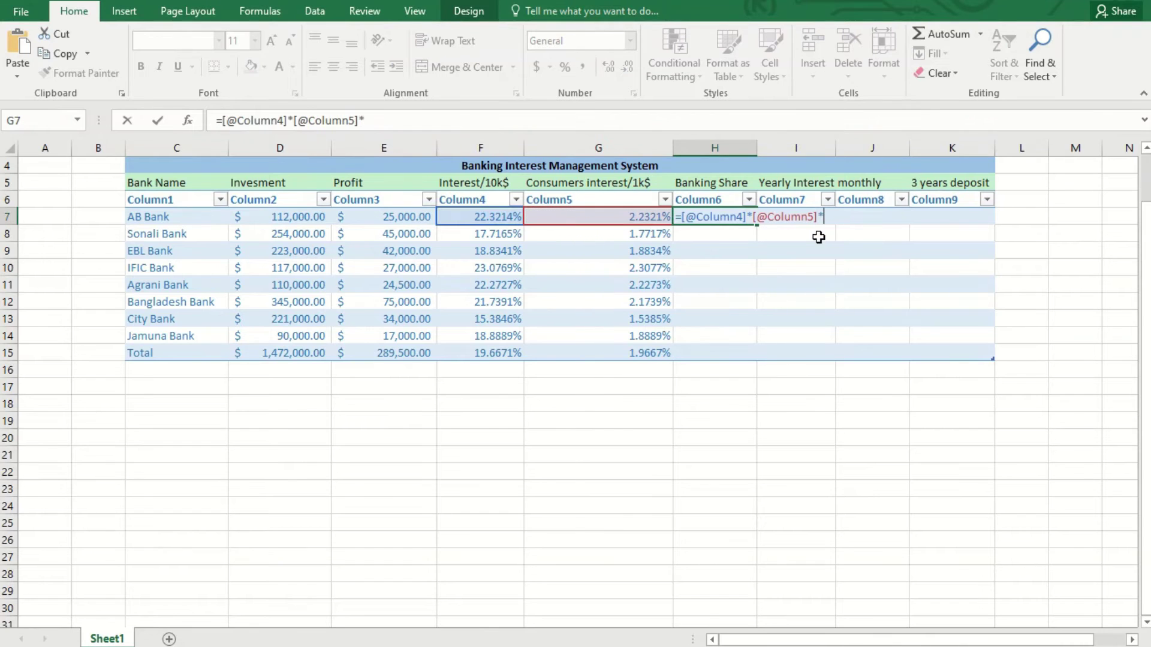
pyautogui.press('Return')
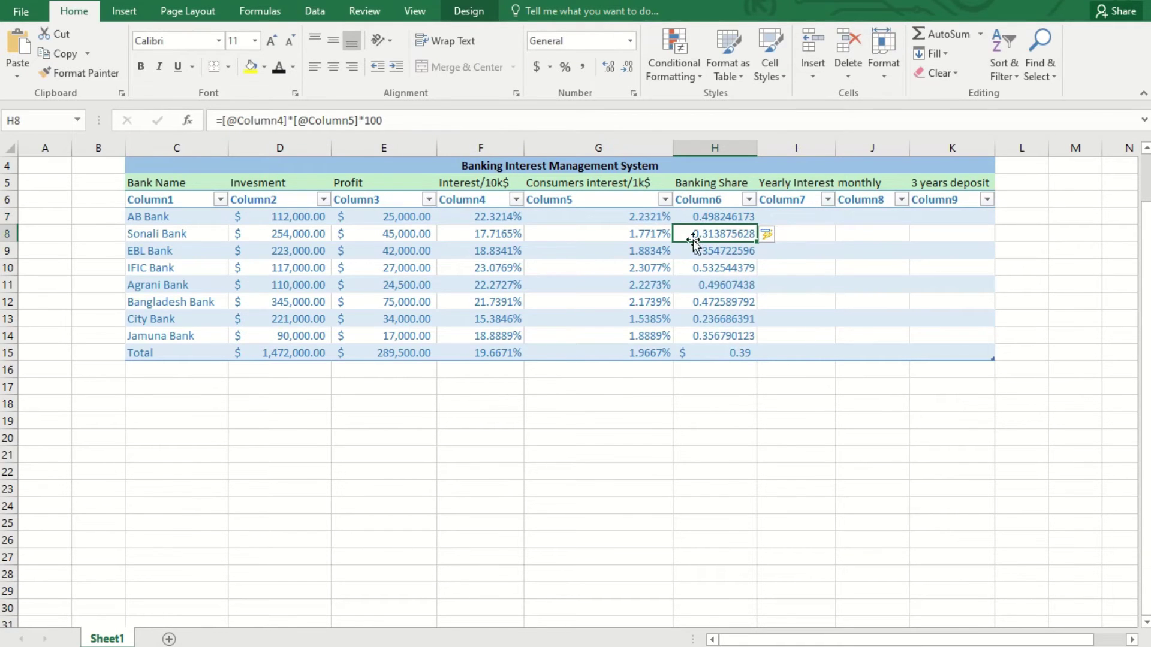
pyautogui.moveTo(680, 216); pyautogui.dragTo(741, 359)
pyautogui.click(565, 66)
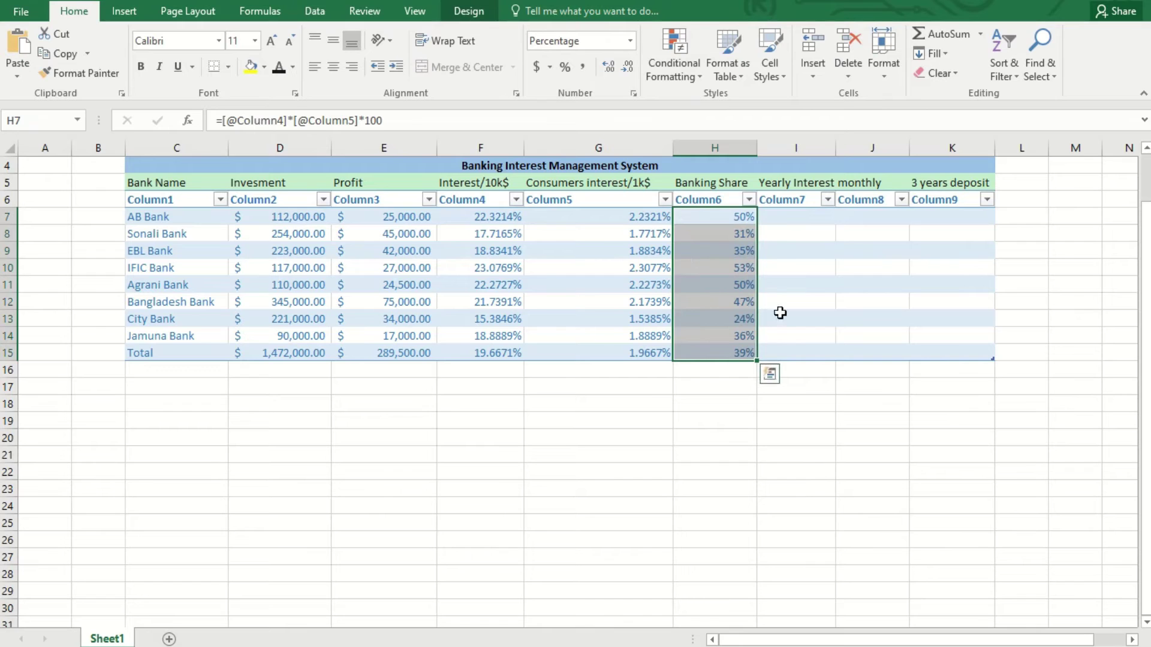
pyautogui.doubleClick(797, 216)
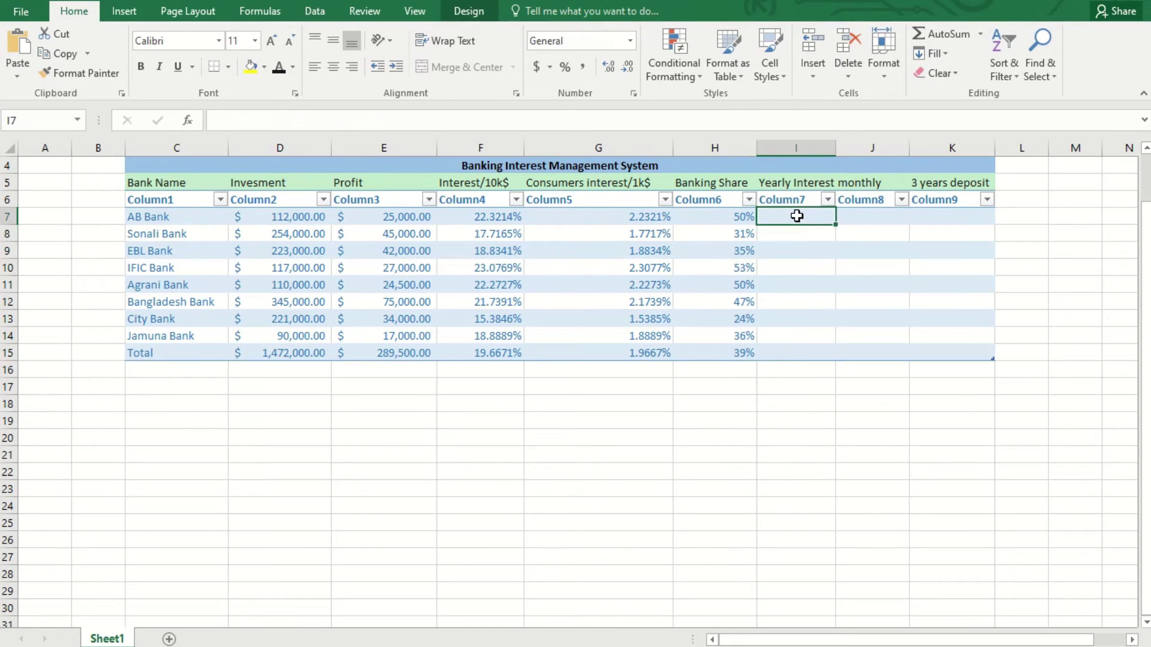
pyautogui.doubleClick(600, 223)
pyautogui.click(635, 237)
pyautogui.click(812, 220)
pyautogui.click(719, 283)
pyautogui.click(722, 299)
pyautogui.hotkey('ctrl', 'z')
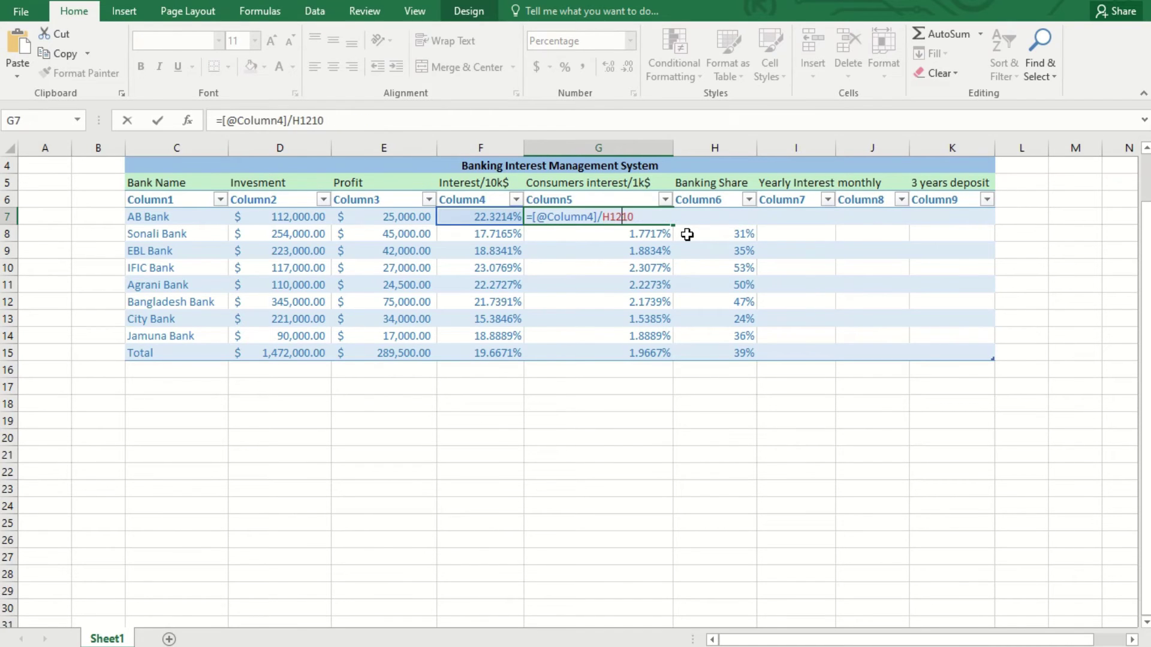
pyautogui.click(900, 420)
pyautogui.click(606, 507)
pyautogui.hotkey('ctrl', 'z')
pyautogui.hotkey('ctrl', 'y')
pyautogui.hotkey('ctrl', 'z')
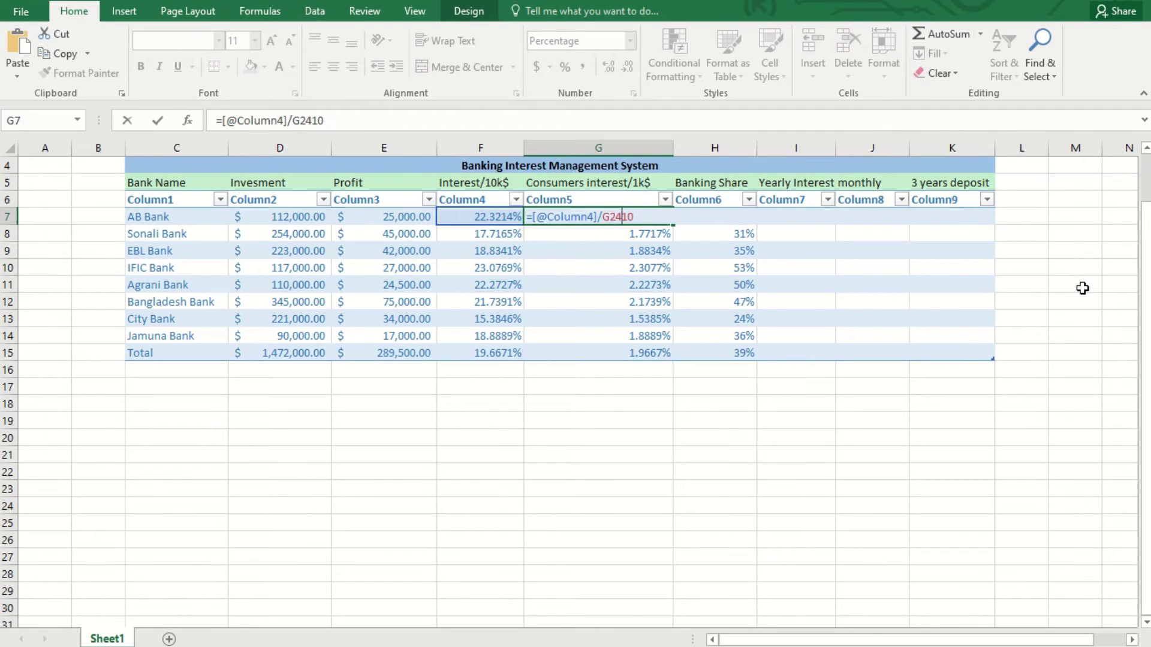
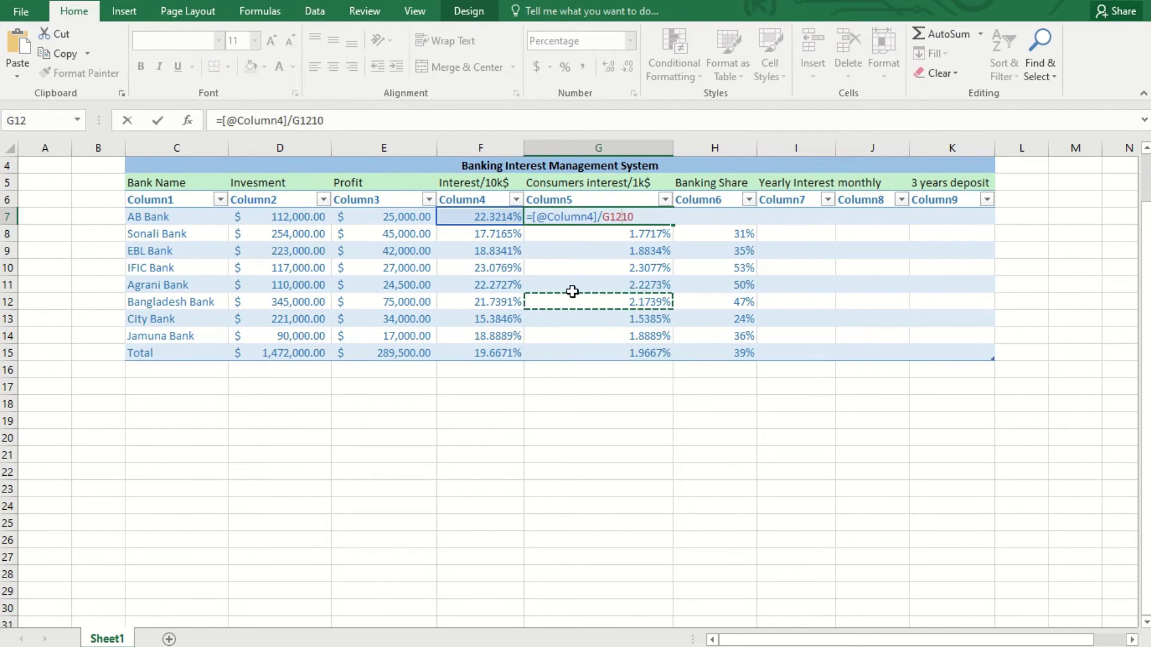
pyautogui.click(362, 123)
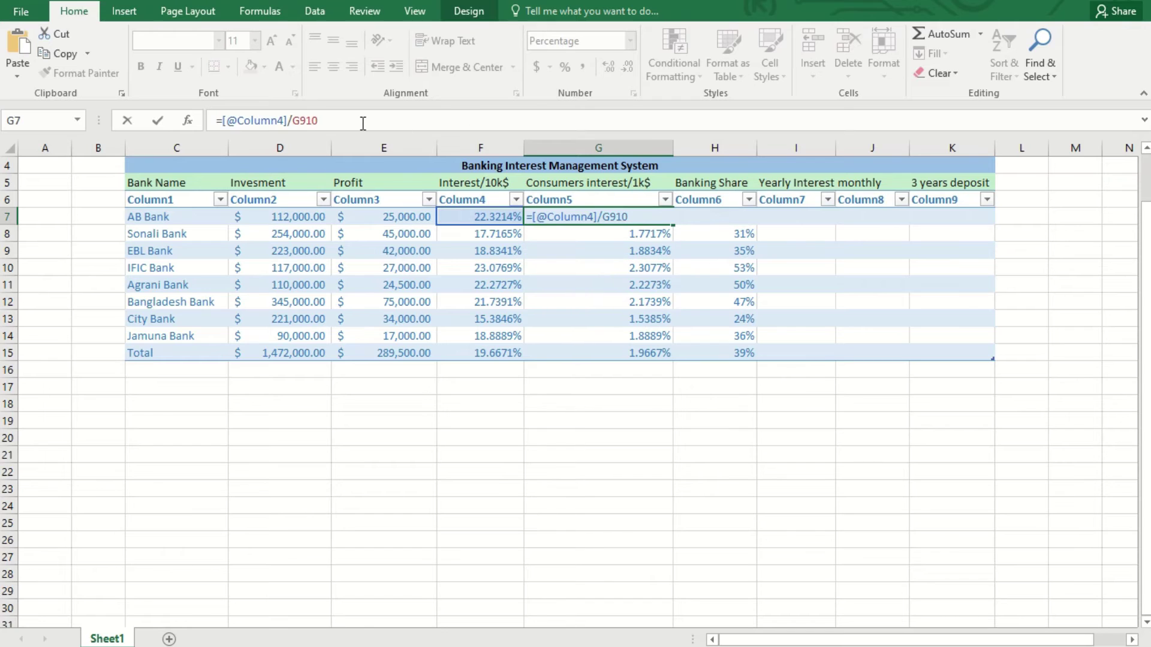
pyautogui.press('BackSpace')
pyautogui.press('BackSpace')
pyautogui.press('BackSpace')
pyautogui.press('Return')
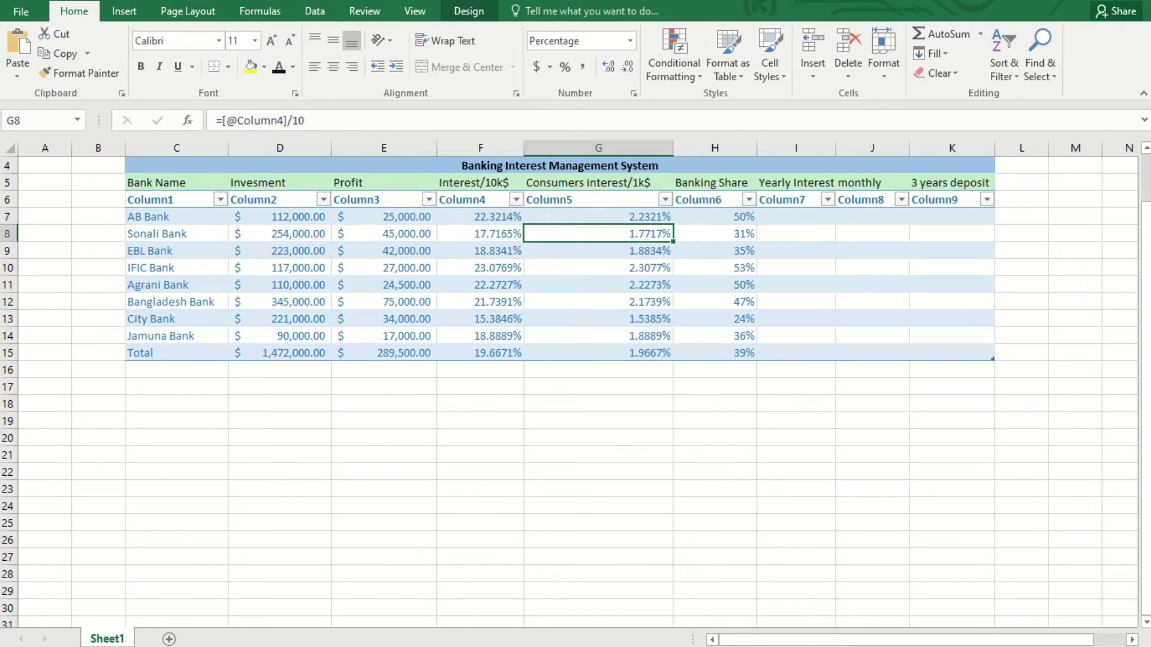
pyautogui.click(781, 219)
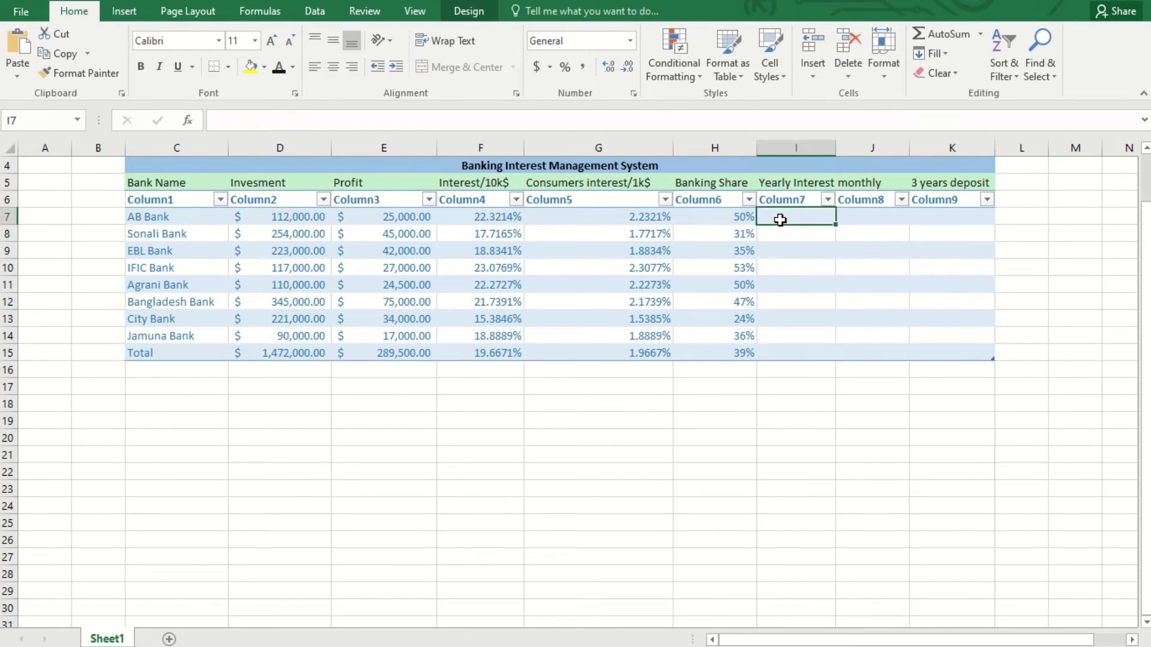
pyautogui.write('=')
pyautogui.click(606, 217)
pyautogui.write('/10*12')
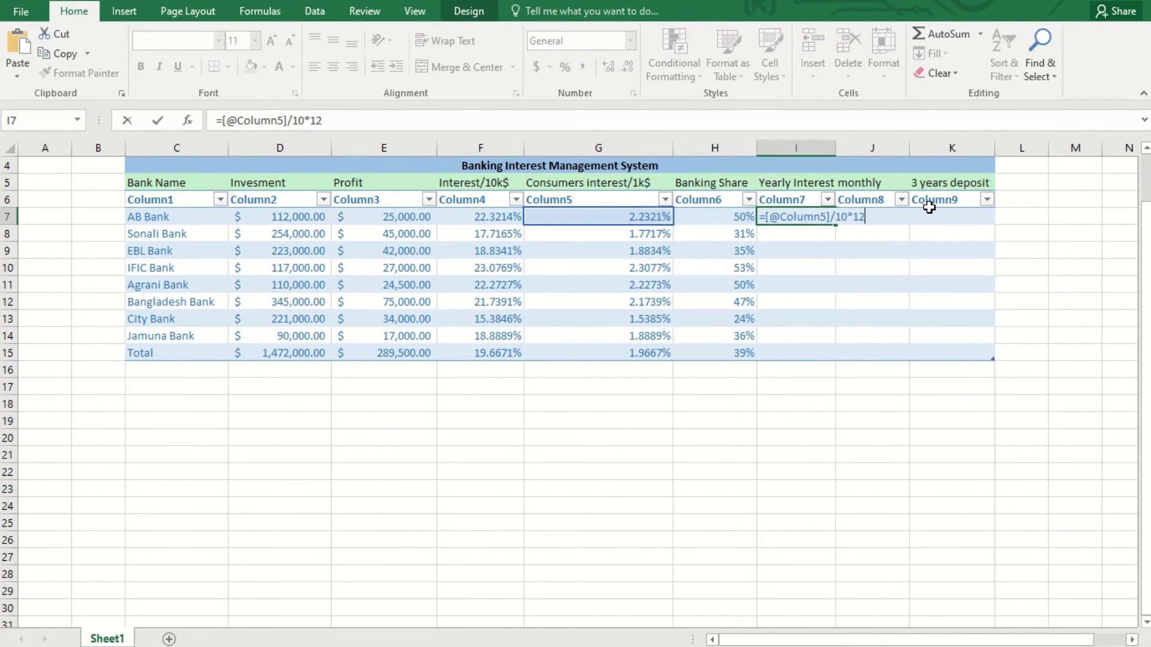
pyautogui.press('Return')
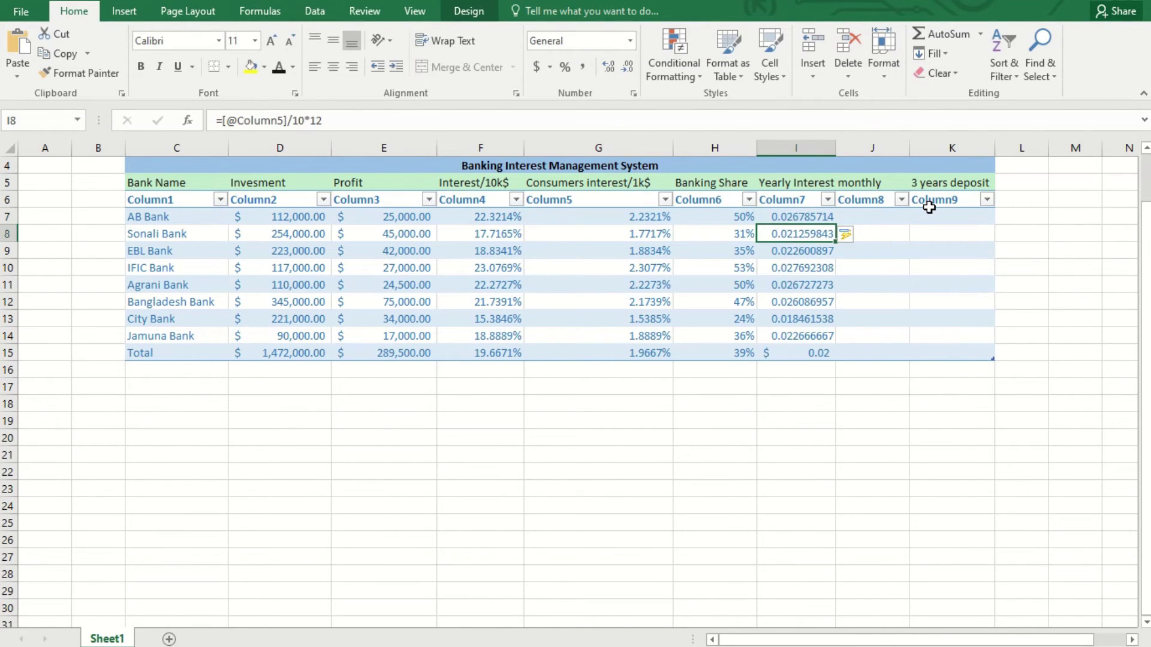
pyautogui.moveTo(763, 218); pyautogui.dragTo(817, 353)
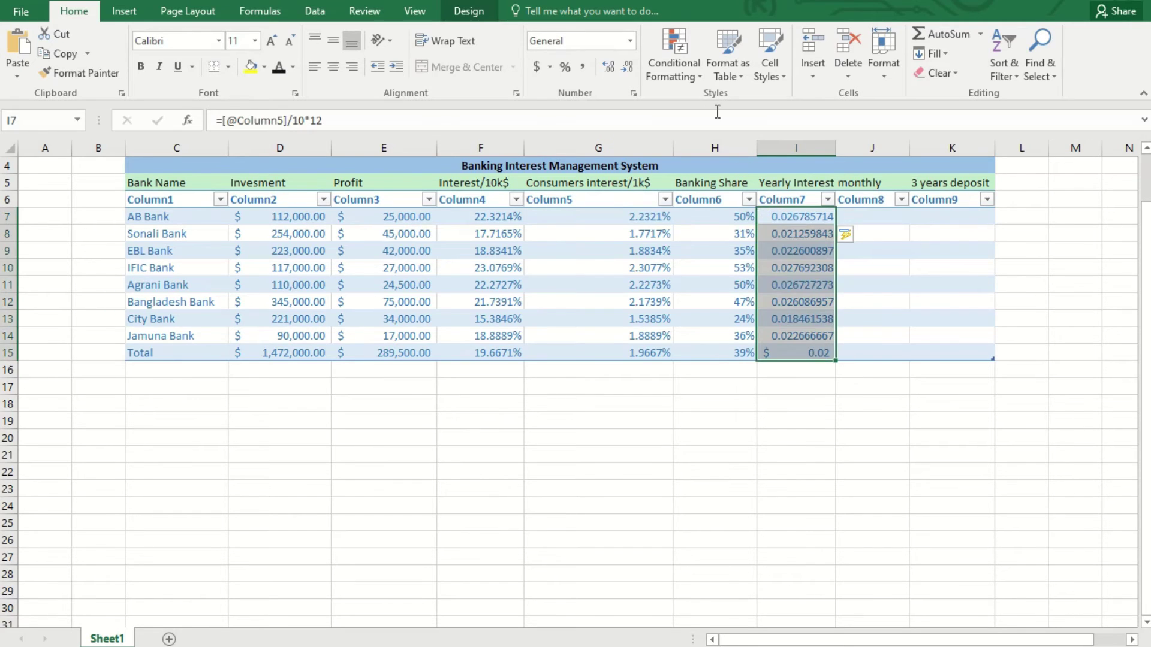
pyautogui.click(565, 66)
pyautogui.click(870, 217)
pyautogui.doubleClick(874, 216)
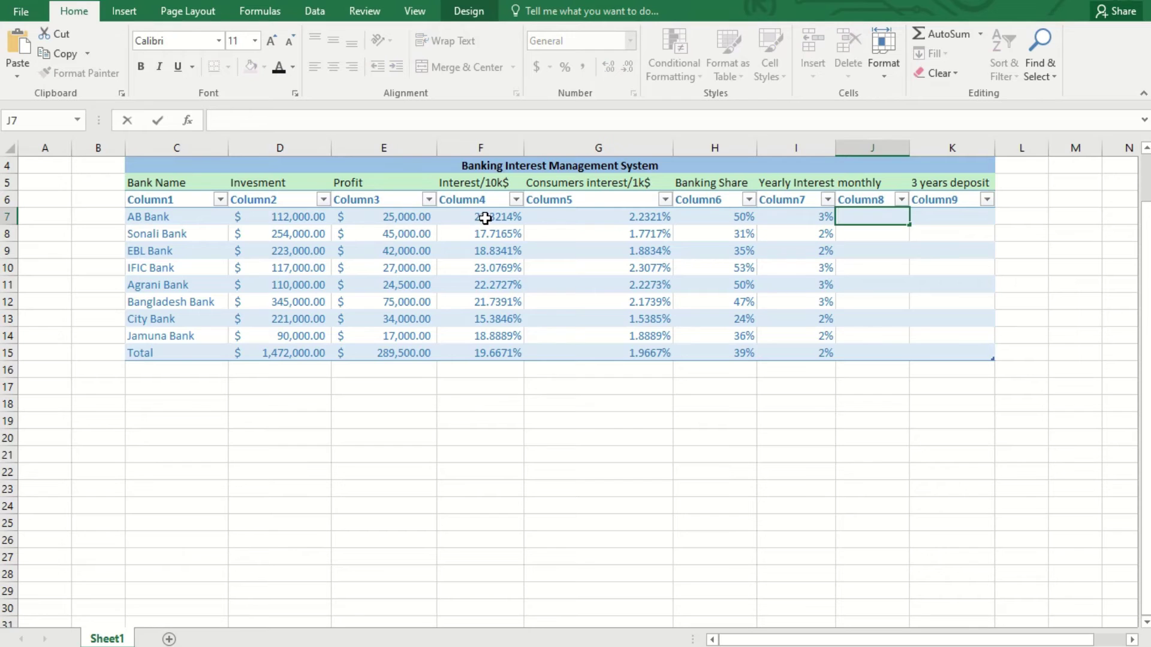
pyautogui.click(480, 220)
pyautogui.click(858, 216)
pyautogui.write('=')
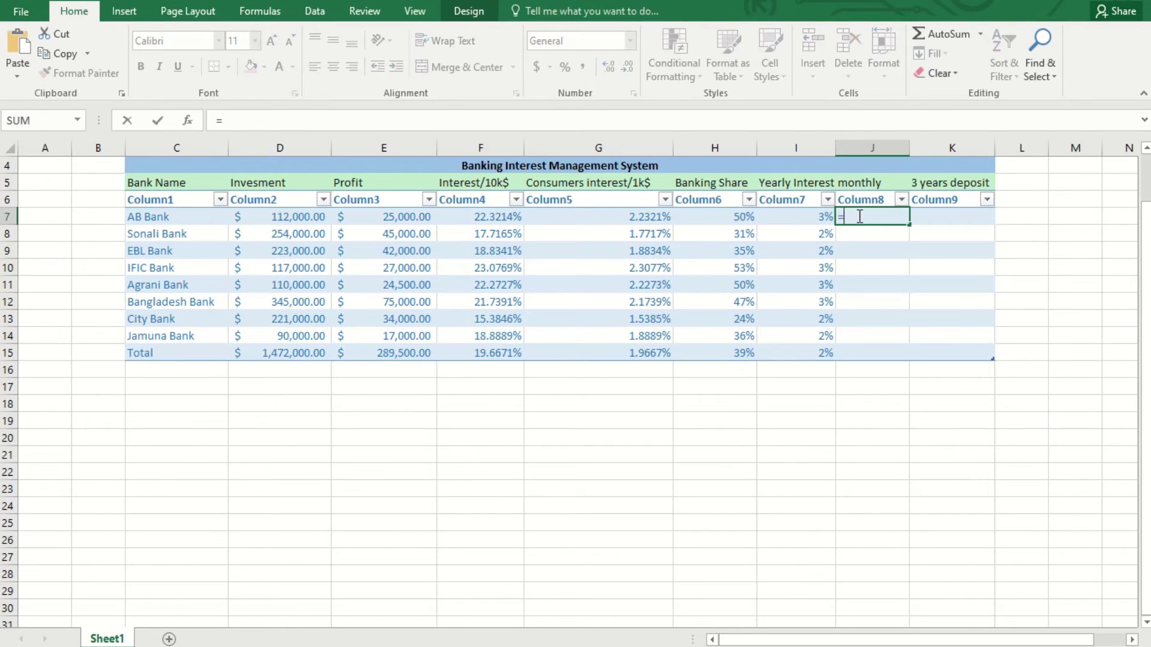
pyautogui.click(474, 217)
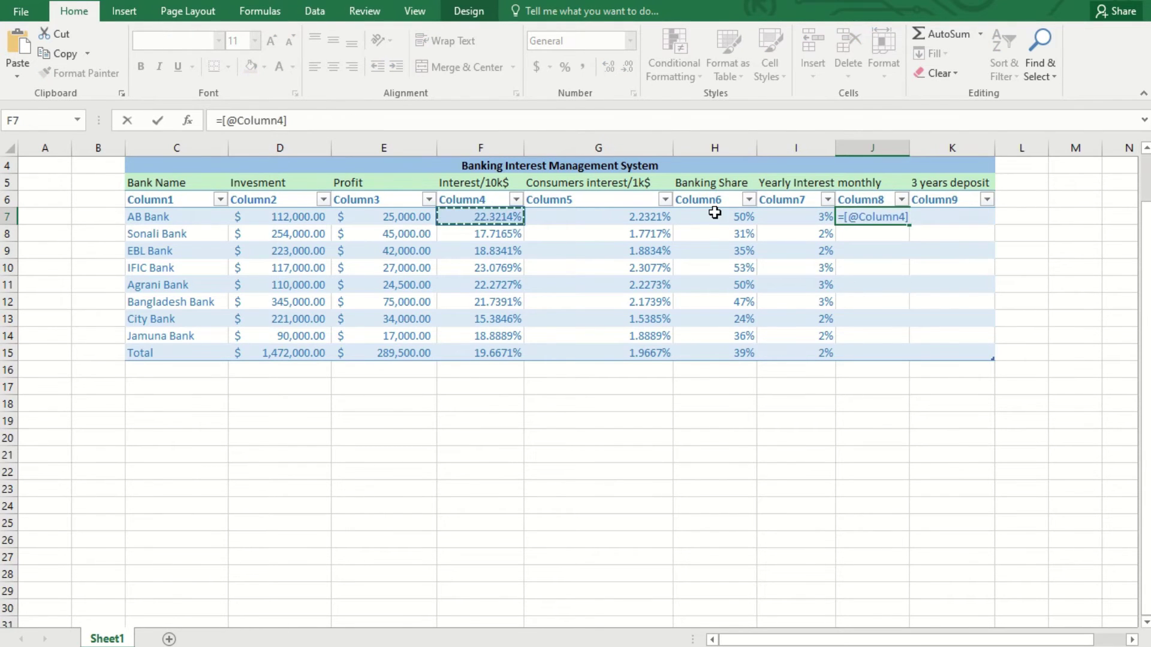
pyautogui.write('/10')
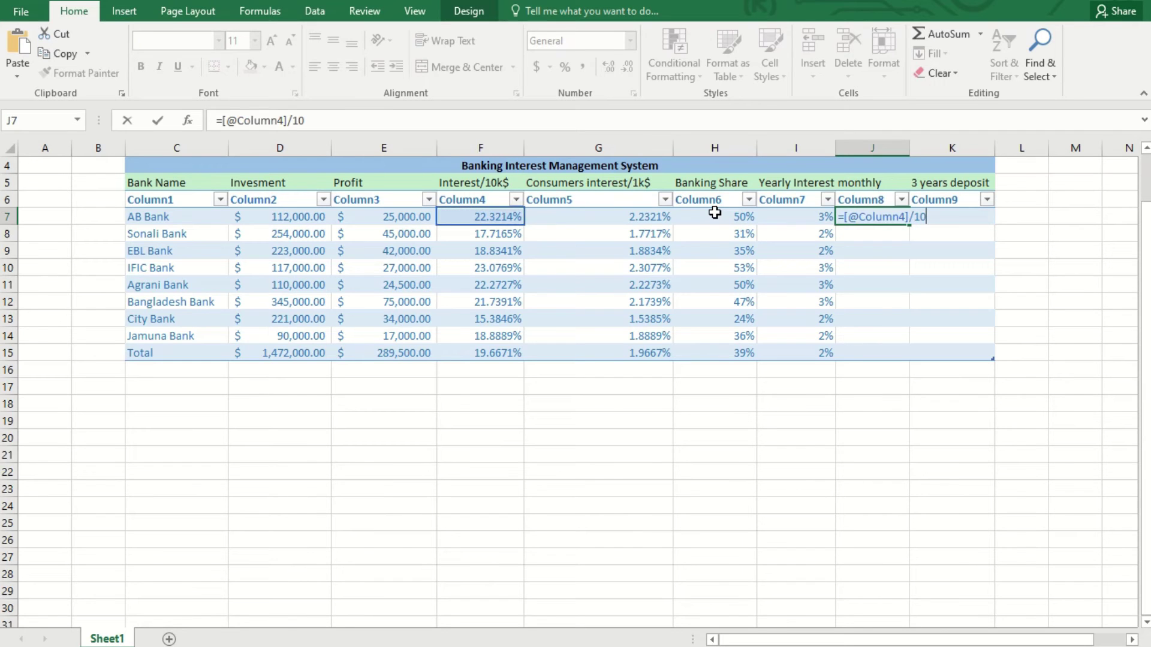
pyautogui.press('Return')
pyautogui.moveTo(835, 214); pyautogui.dragTo(920, 371)
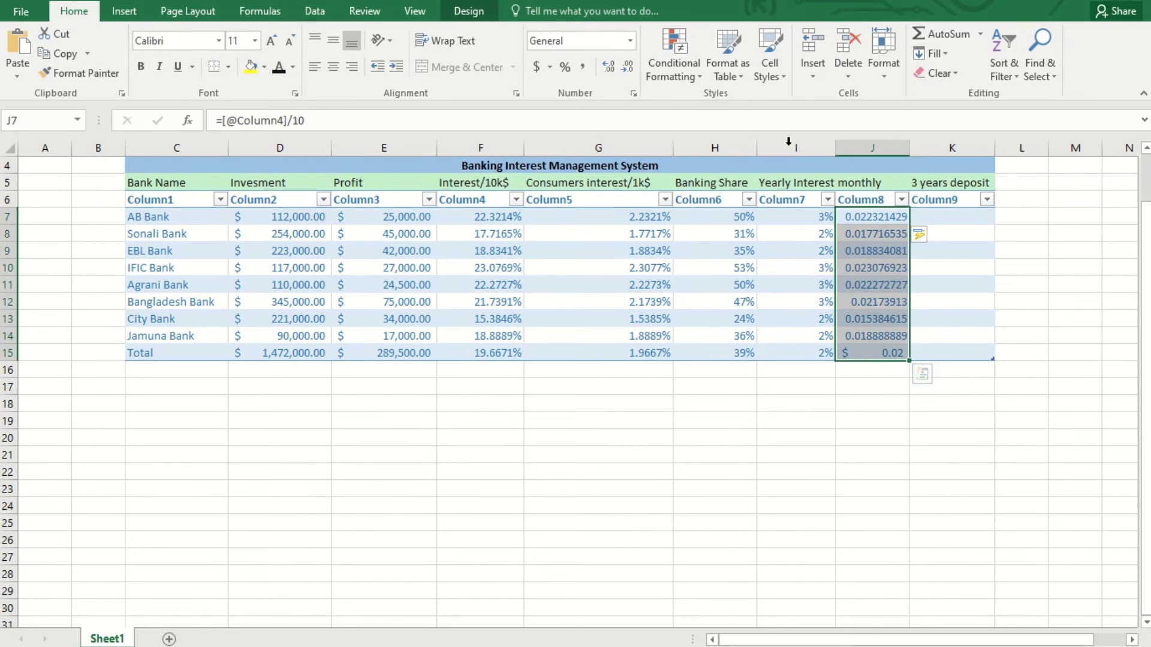
pyautogui.click(564, 67)
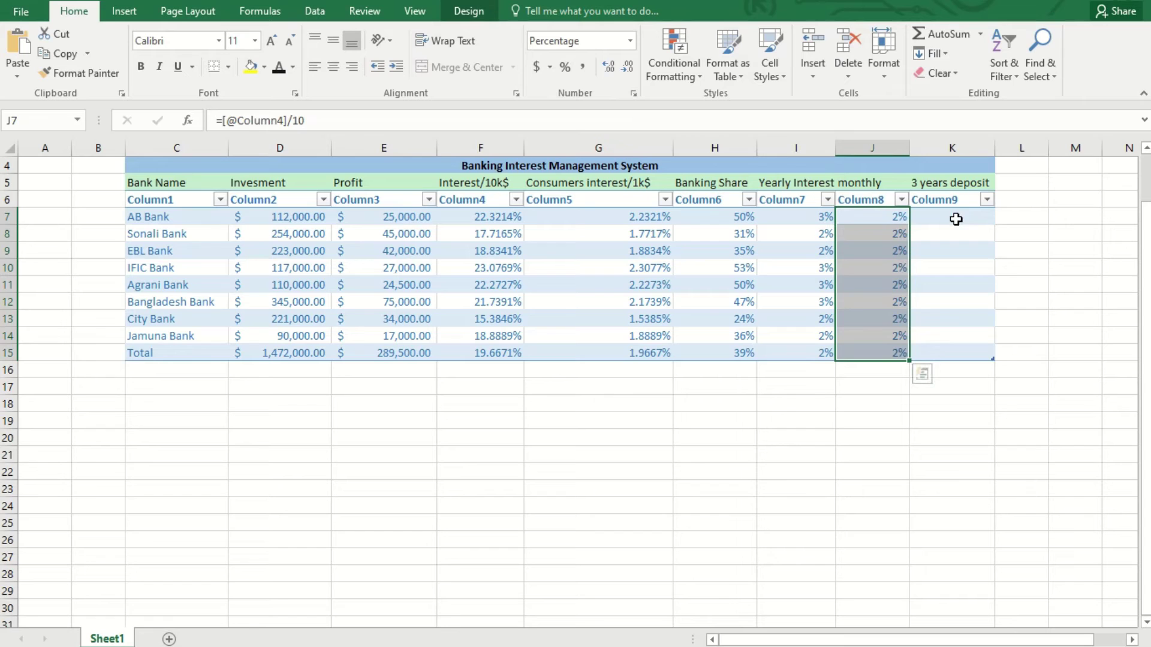
# - Set the percentages in I7:I15 to four decimal places
pyautogui.moveTo(799, 214); pyautogui.dragTo(828, 345)
pyautogui.rightClick(800, 335)
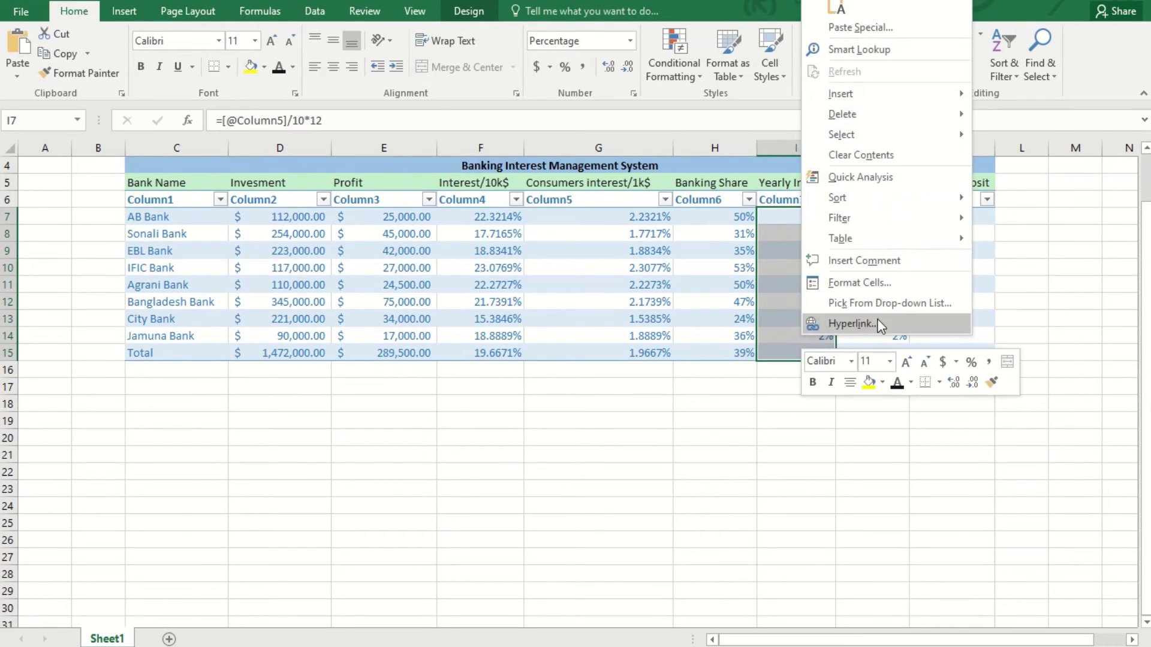
pyautogui.click(860, 275)
pyautogui.click(875, 180)
pyautogui.click(971, 444)
# - Set the percentages in J7:J15 to four decimal places
pyautogui.moveTo(871, 217); pyautogui.dragTo(899, 355)
pyautogui.rightClick(868, 294)
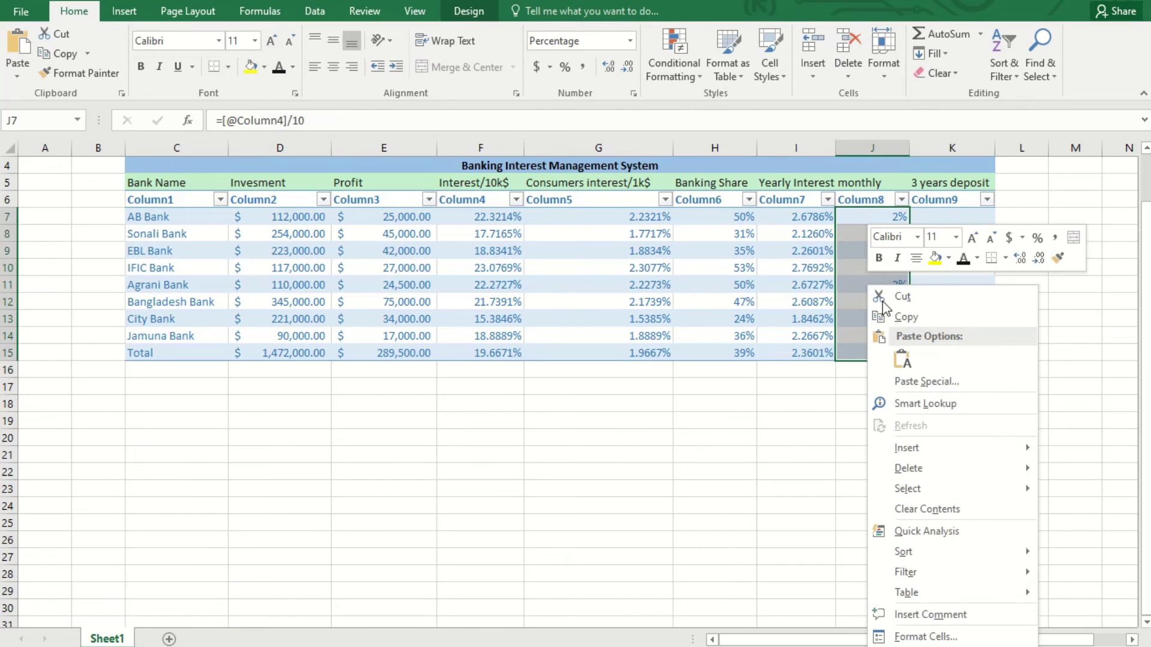
pyautogui.press('Escape')
pyautogui.hotkey('ctrl', '1')
pyautogui.click(942, 443)
pyautogui.click(942, 444)
pyautogui.click(942, 443)
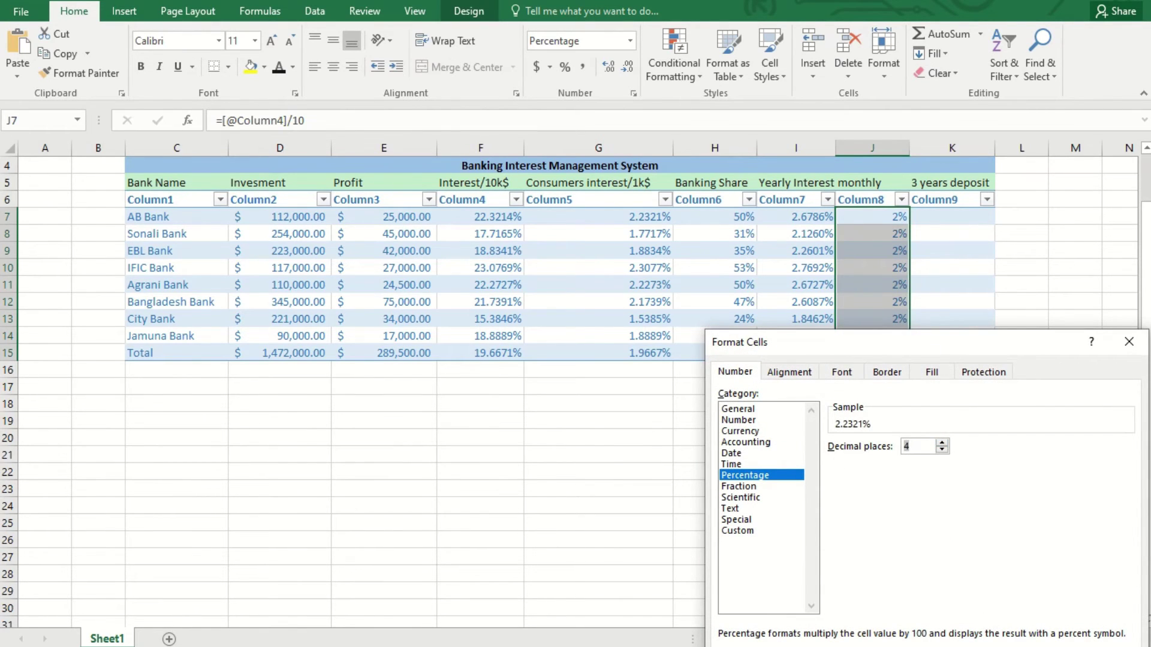
pyautogui.press('Return')
pyautogui.click(950, 218)
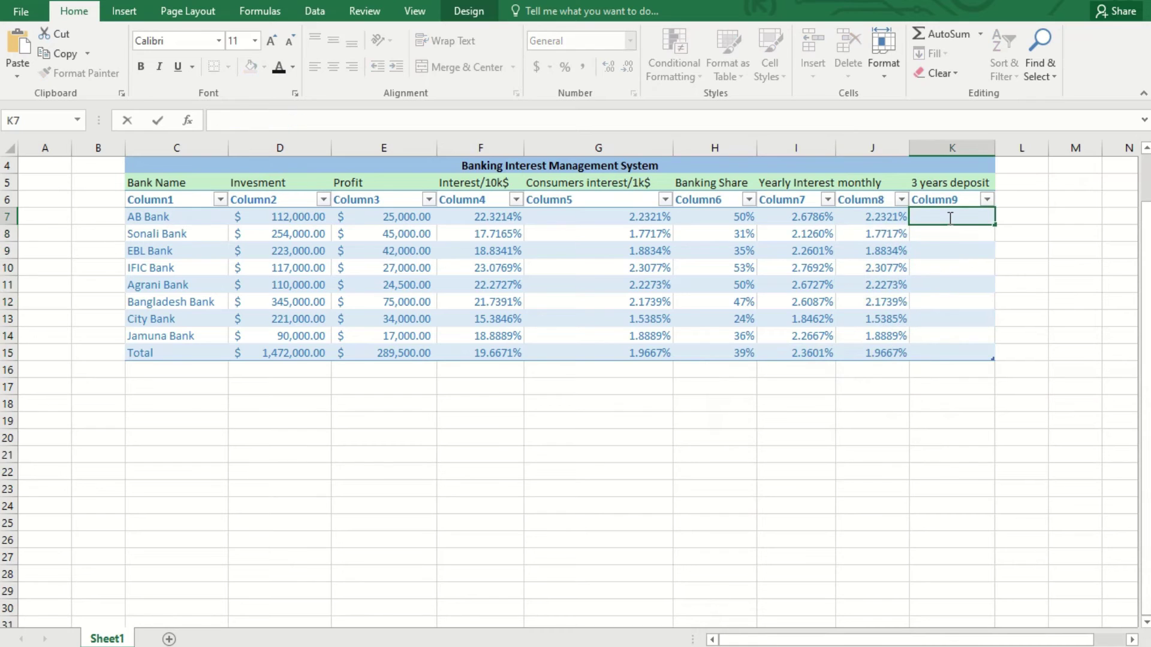
pyautogui.write('=')
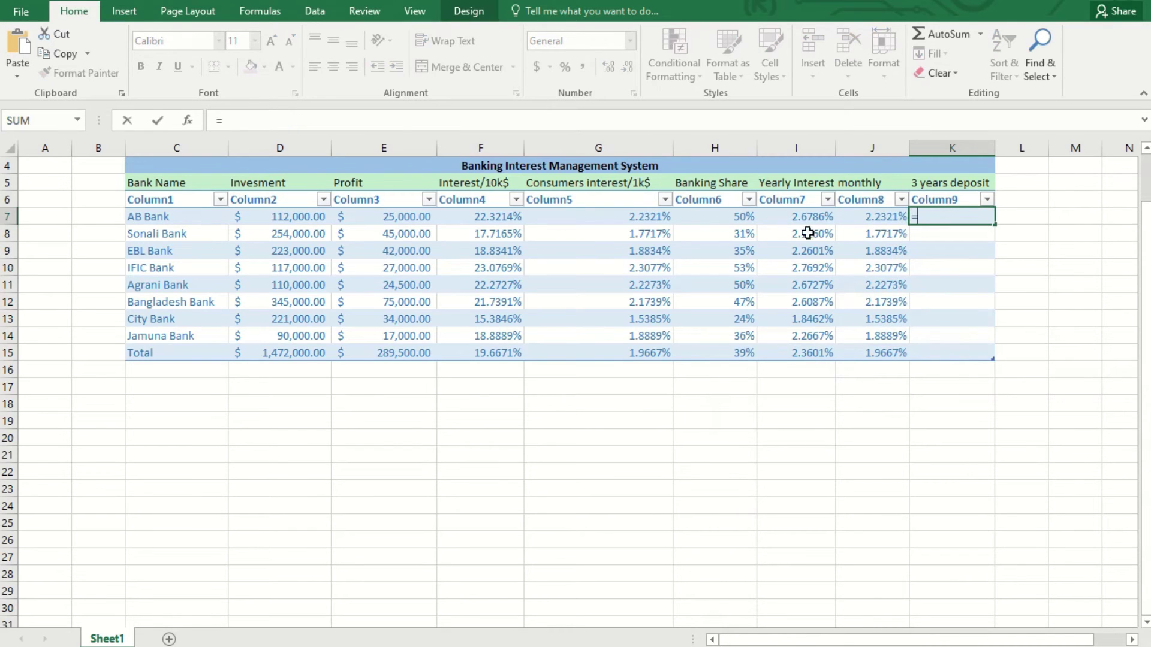
pyautogui.click(622, 219)
pyautogui.write('/10*3')
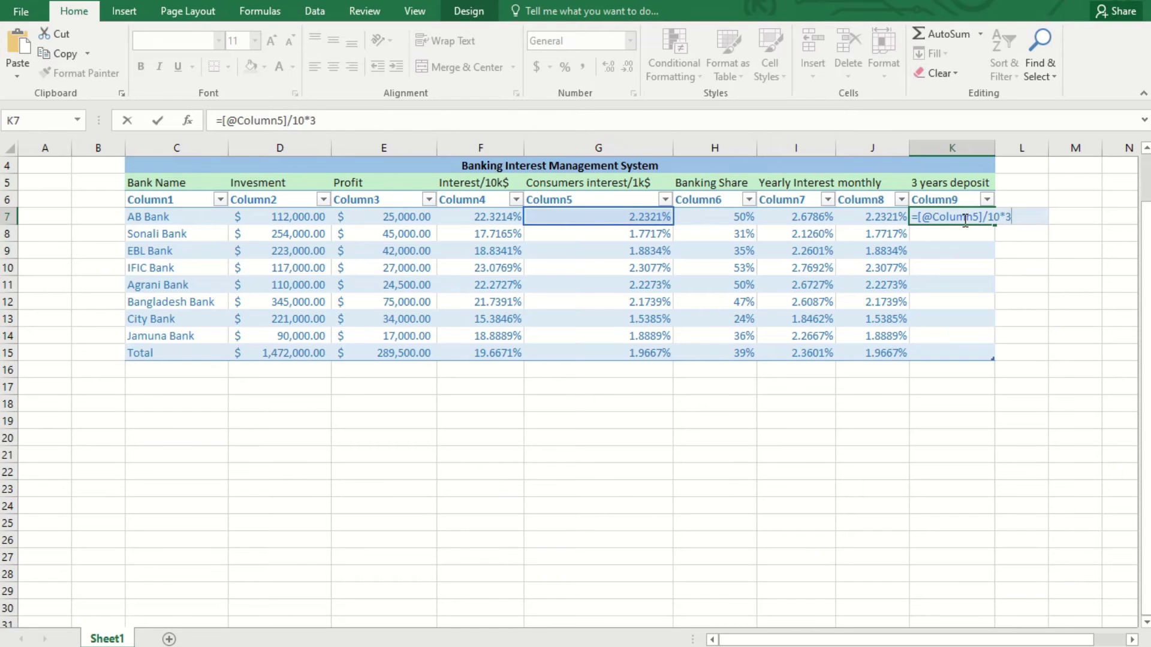
pyautogui.write('6')
pyautogui.press('Return')
pyautogui.moveTo(942, 223); pyautogui.dragTo(960, 328)
pyautogui.click(565, 66)
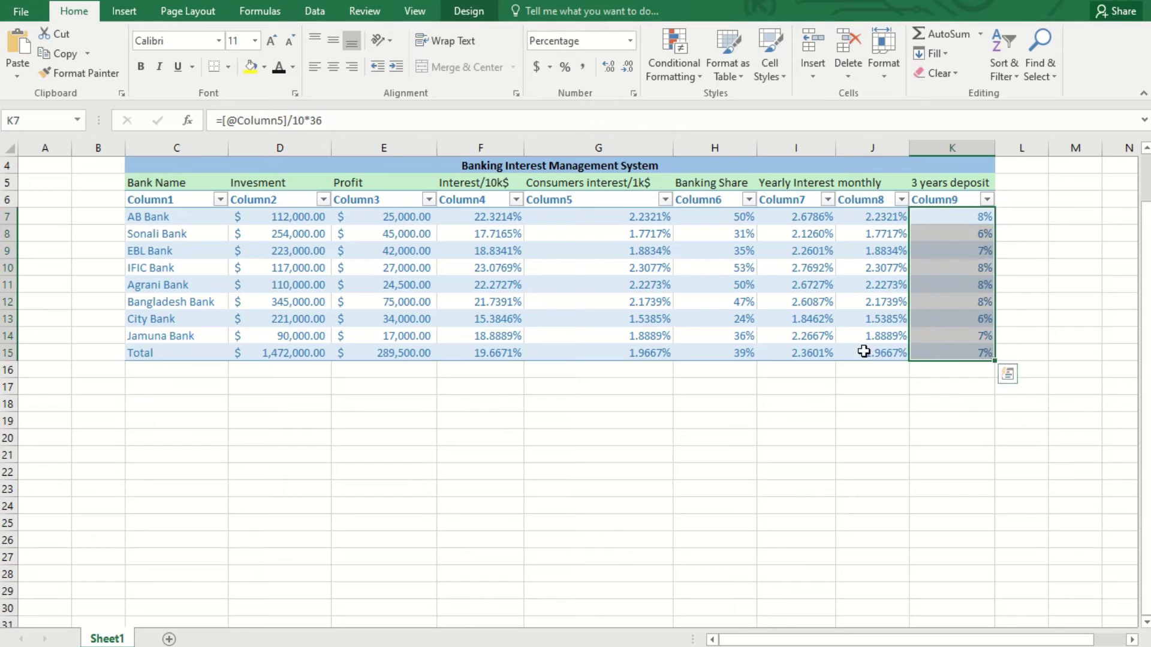
# - Set the 3 years deposit percentages in K7:K15 to four decimal places and deselect the range
pyautogui.rightClick(950, 333)
pyautogui.click(1009, 282)
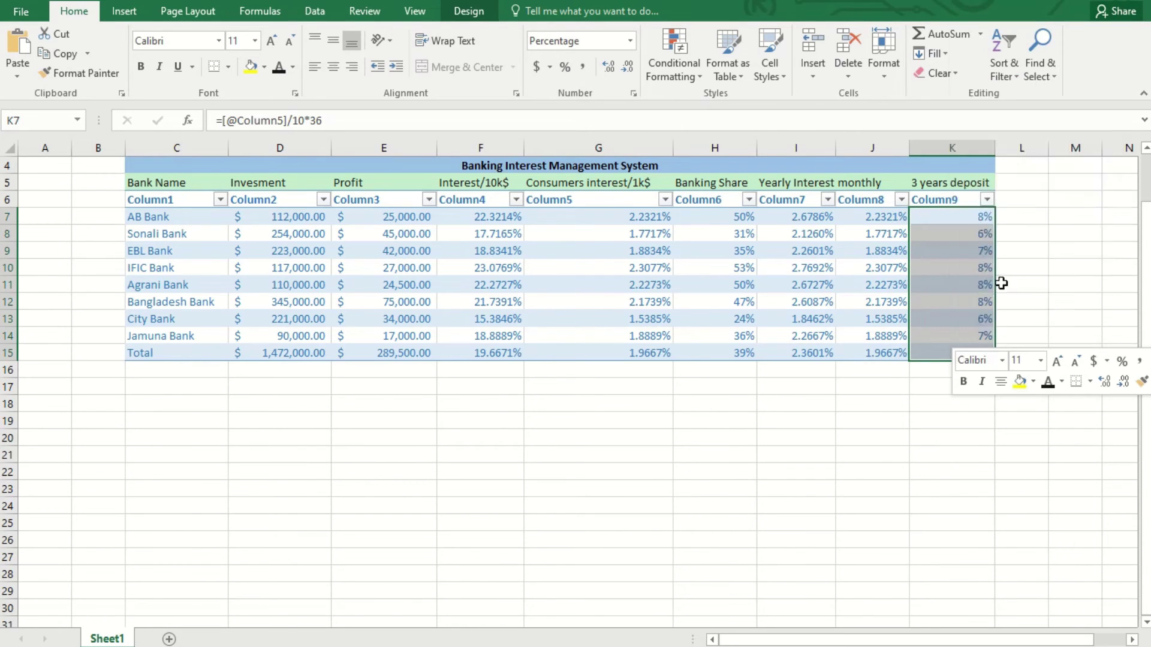
pyautogui.click(1016, 187)
pyautogui.click(1015, 187)
pyautogui.click(1016, 187)
pyautogui.click(1016, 187)
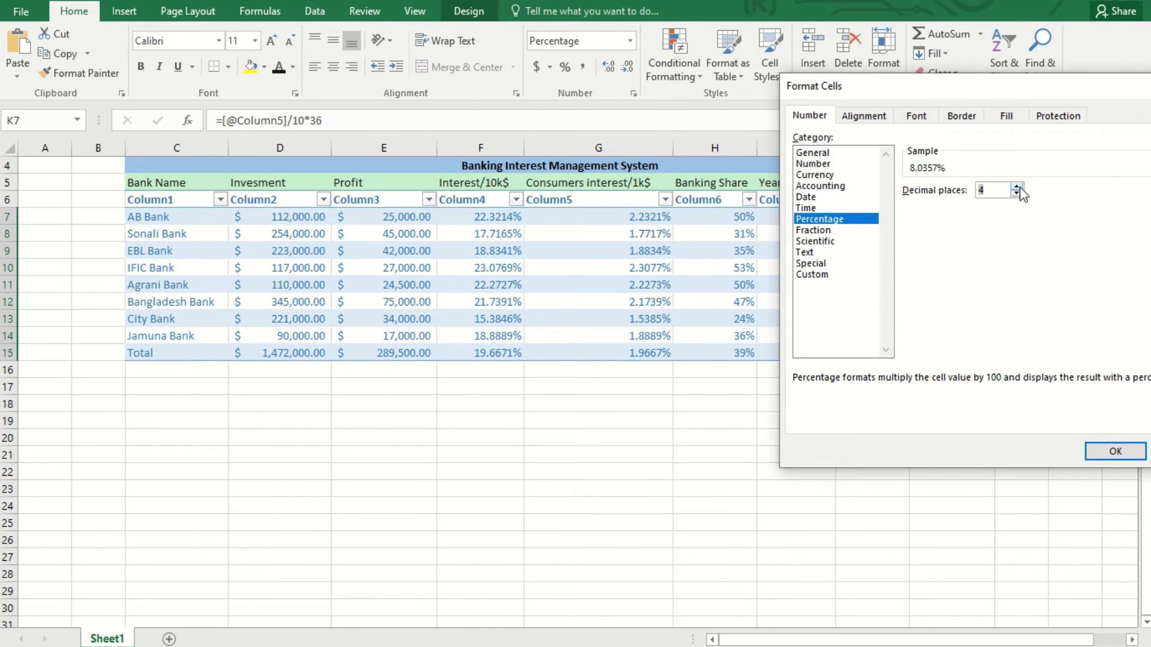
pyautogui.click(1115, 451)
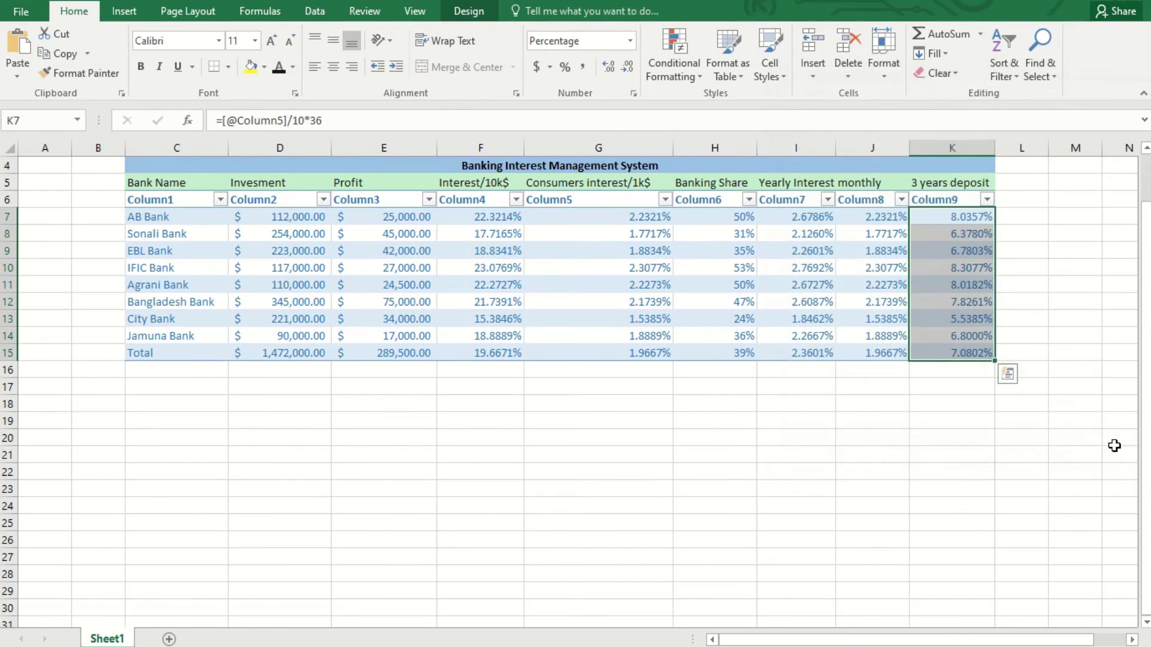
pyautogui.click(918, 399)
pyautogui.click(933, 372)
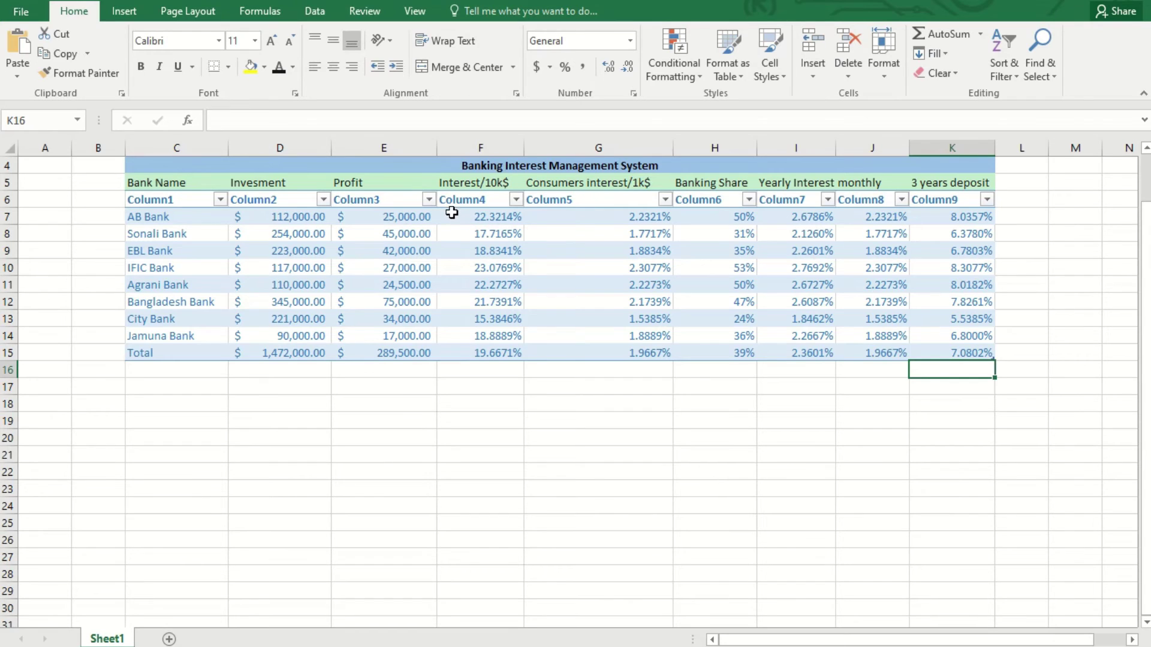
pyautogui.moveTo(346, 213); pyautogui.dragTo(419, 267)
pyautogui.moveTo(383, 182); pyautogui.dragTo(467, 352)
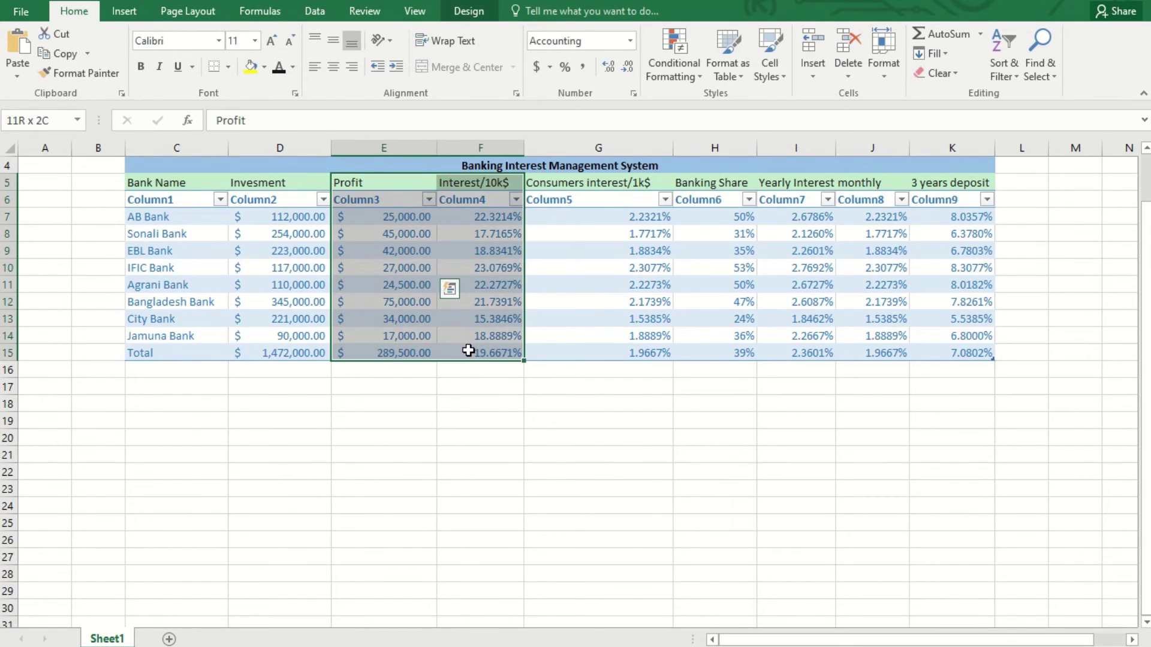
pyautogui.click(124, 10)
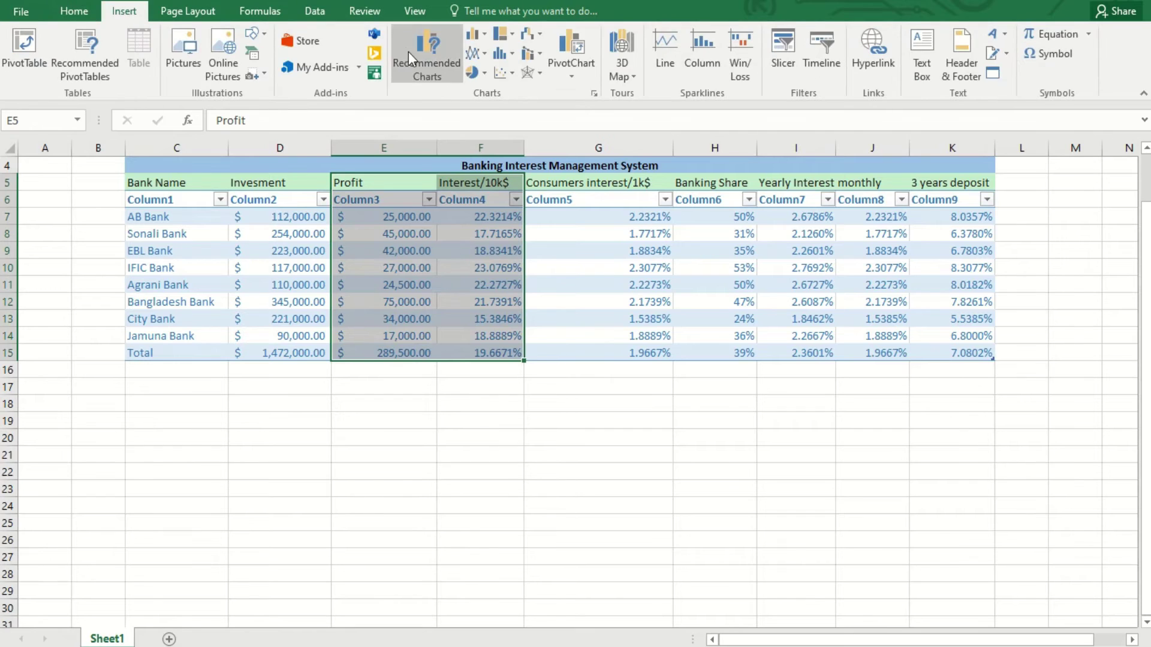
pyautogui.click(478, 32)
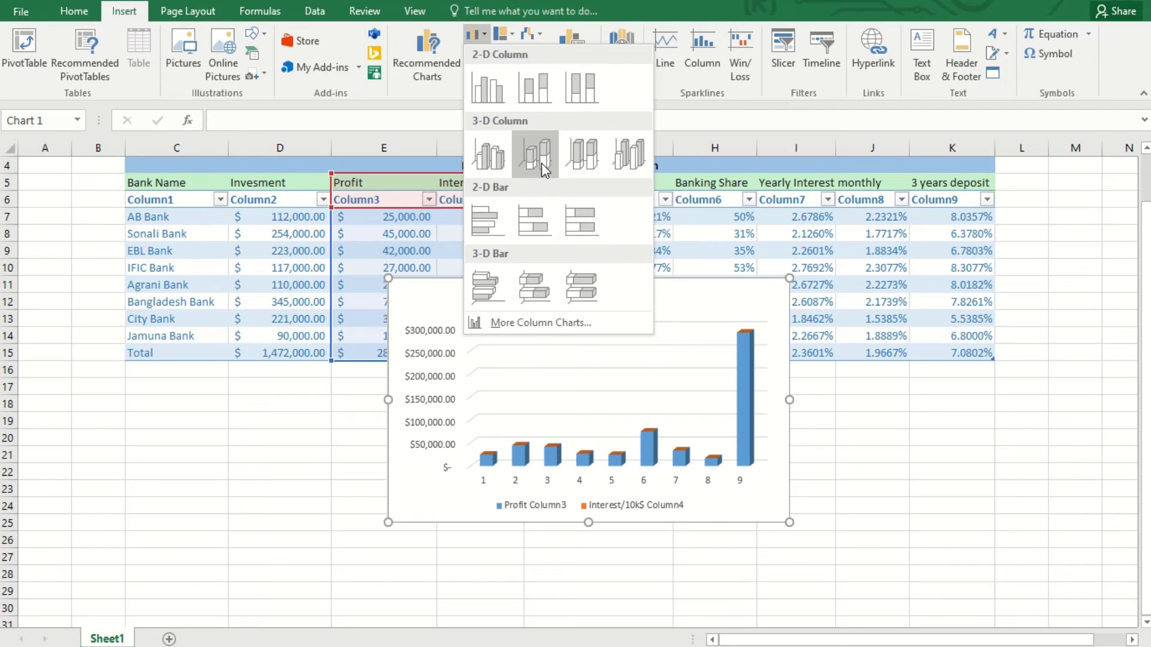
pyautogui.click(190, 343)
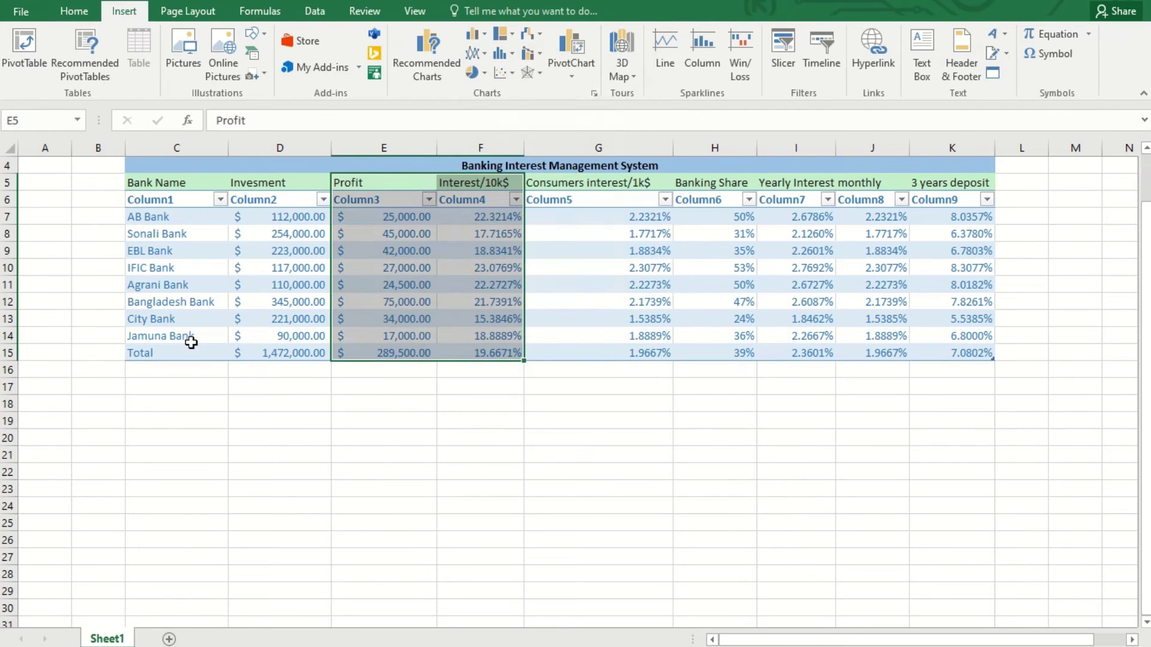
pyautogui.click(391, 212)
# - Preview pie, scatter and waterfall charts for E5:G15, and insert a 2-D stacked column chart of that range
pyautogui.moveTo(360, 185); pyautogui.dragTo(586, 346)
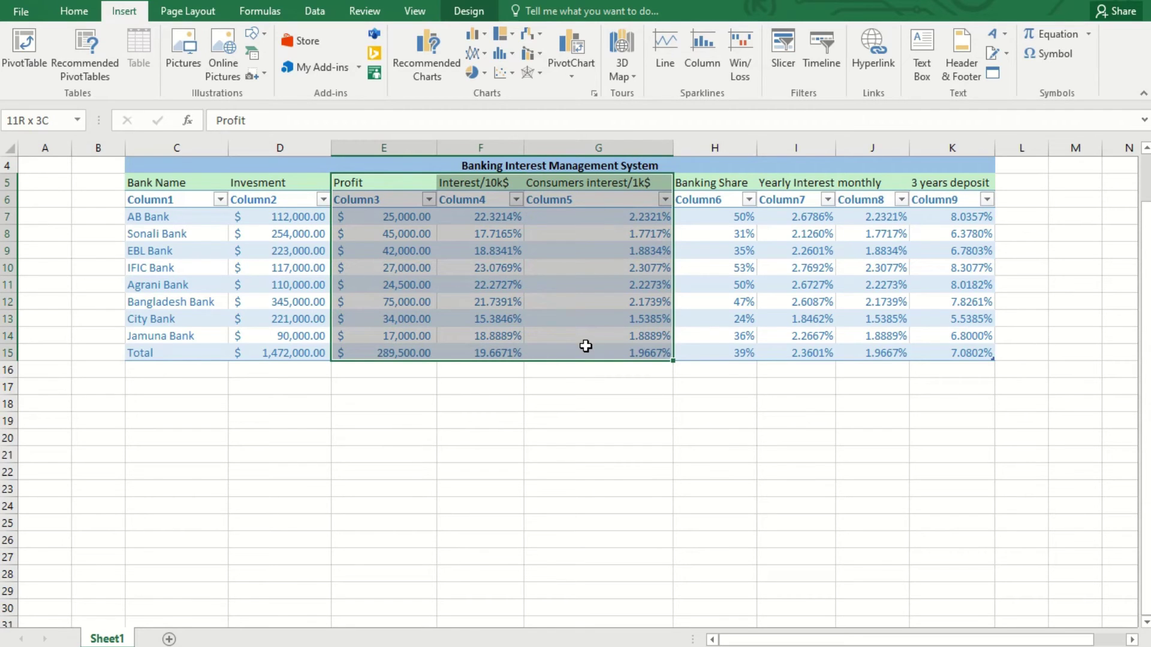
pyautogui.click(483, 74)
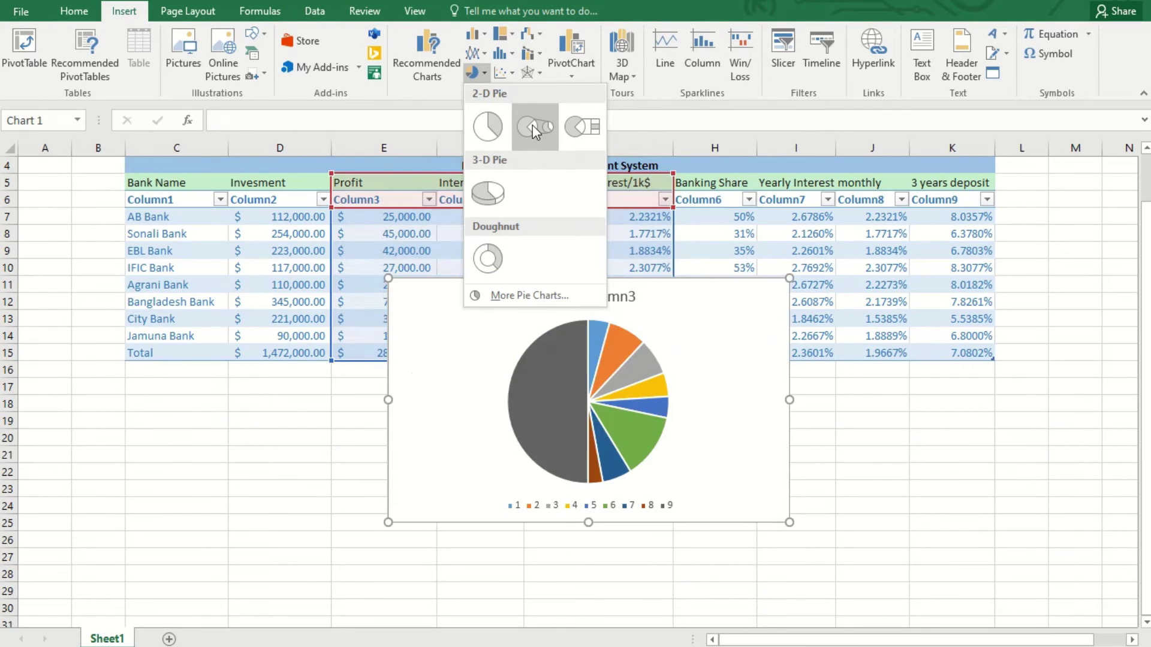
pyautogui.click(504, 72)
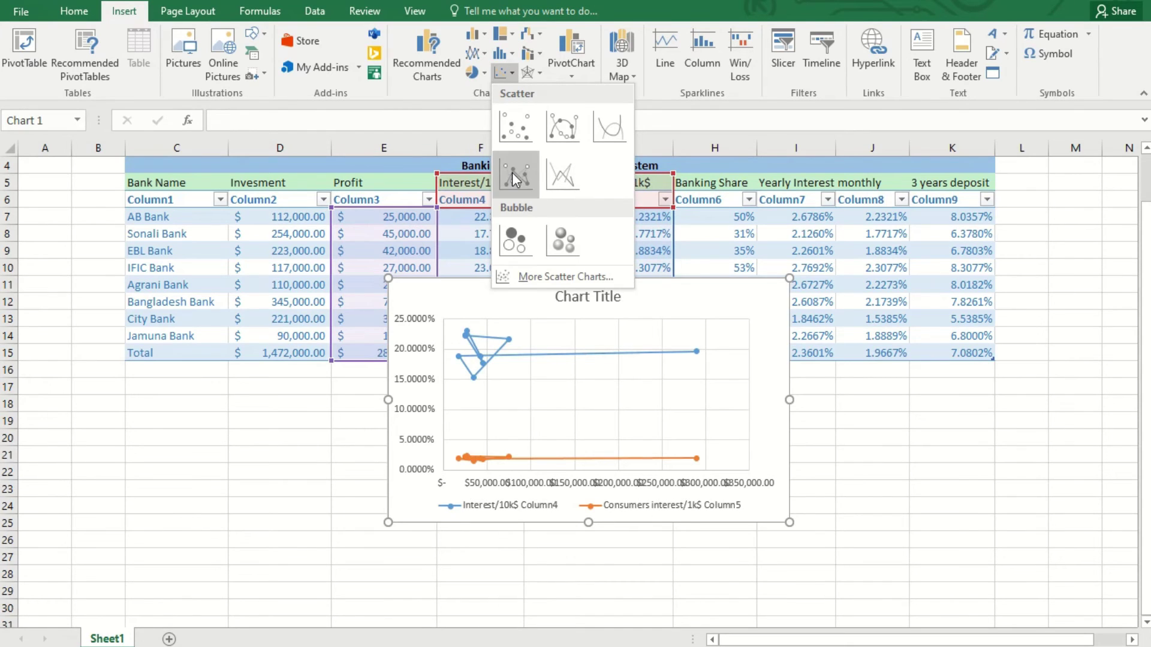
pyautogui.click(531, 33)
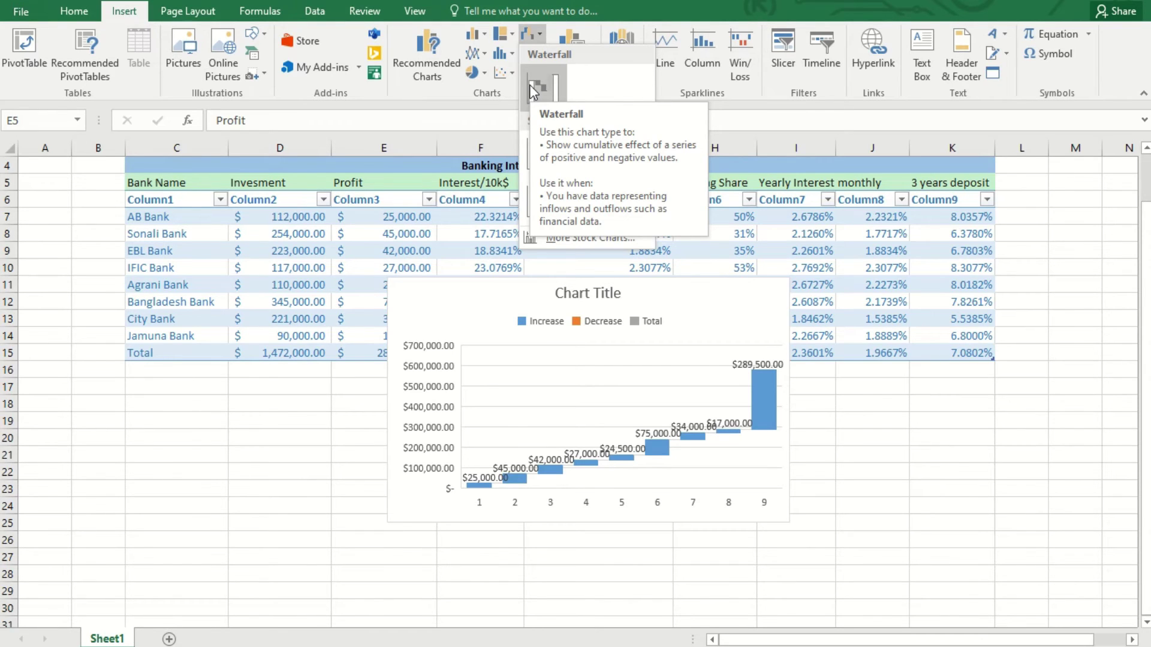
pyautogui.click(474, 34)
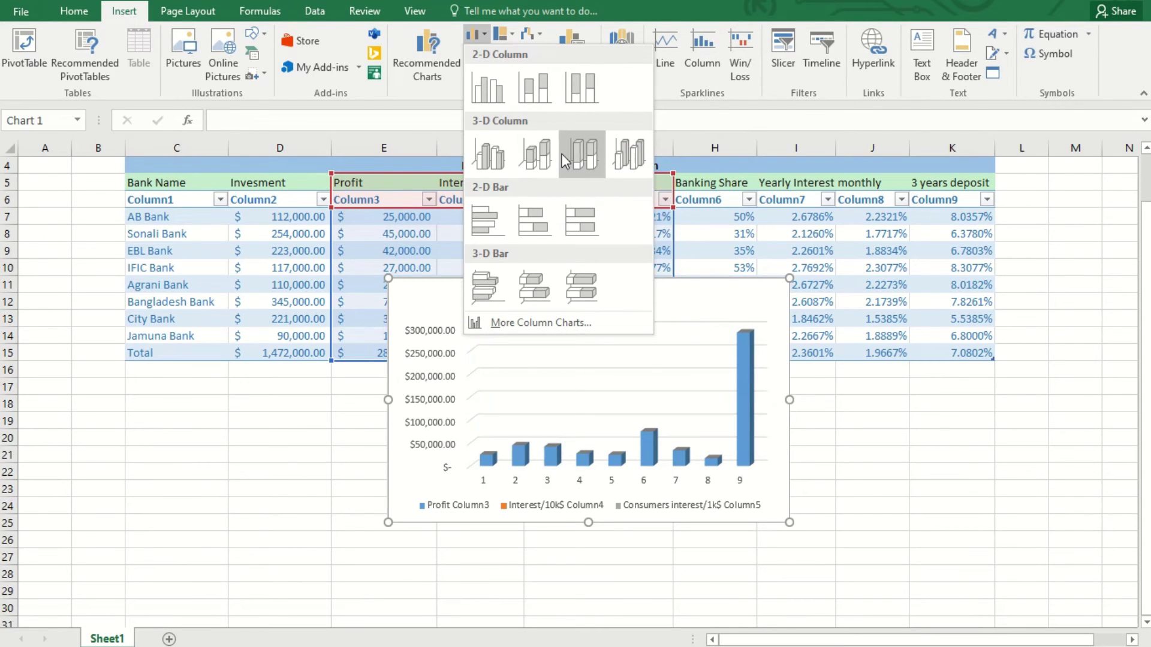
pyautogui.click(523, 98)
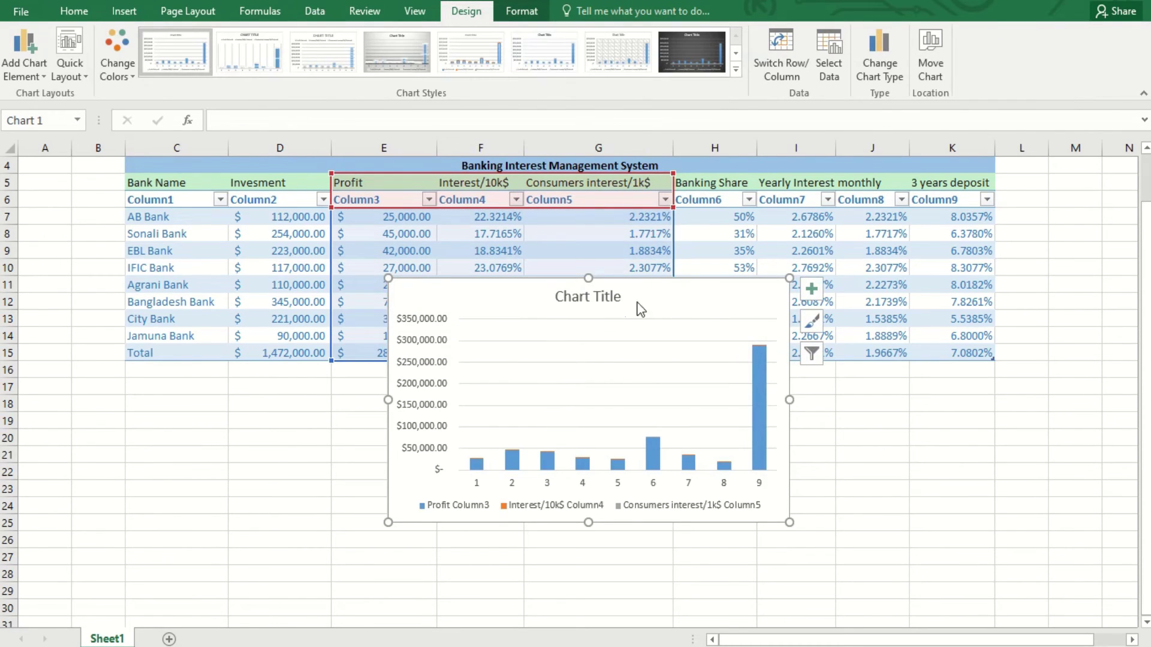
pyautogui.click(440, 506)
pyautogui.click(563, 505)
pyautogui.click(646, 510)
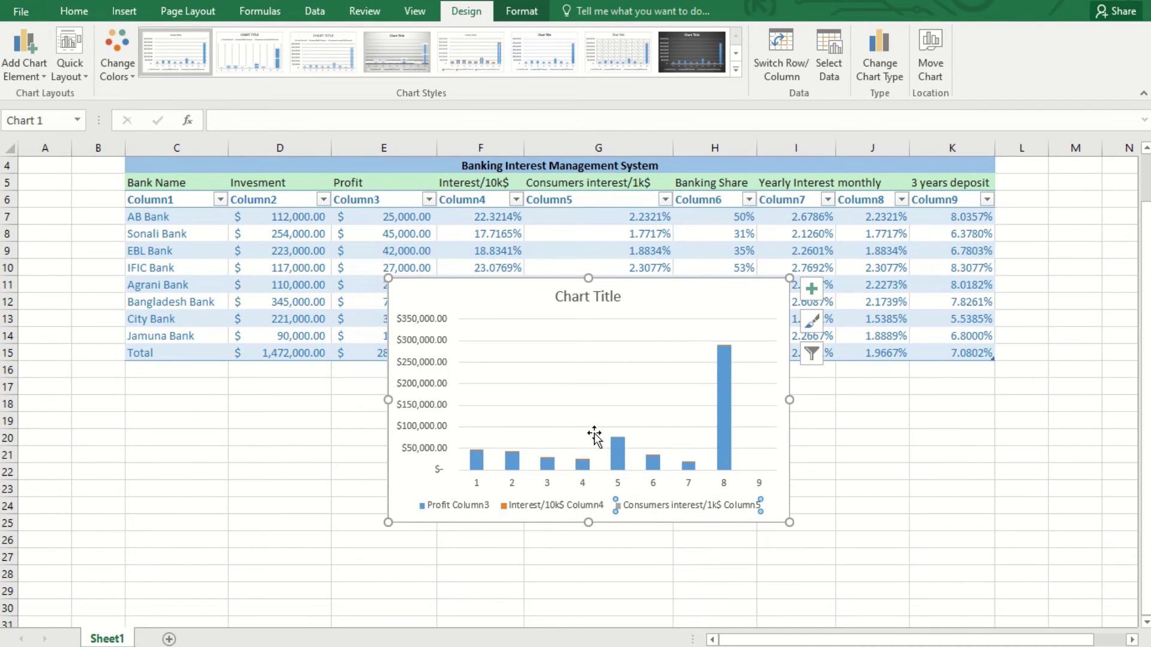
# - Try moving the stacked column chart below the table, then undo the move
pyautogui.moveTo(651, 295); pyautogui.dragTo(408, 386)
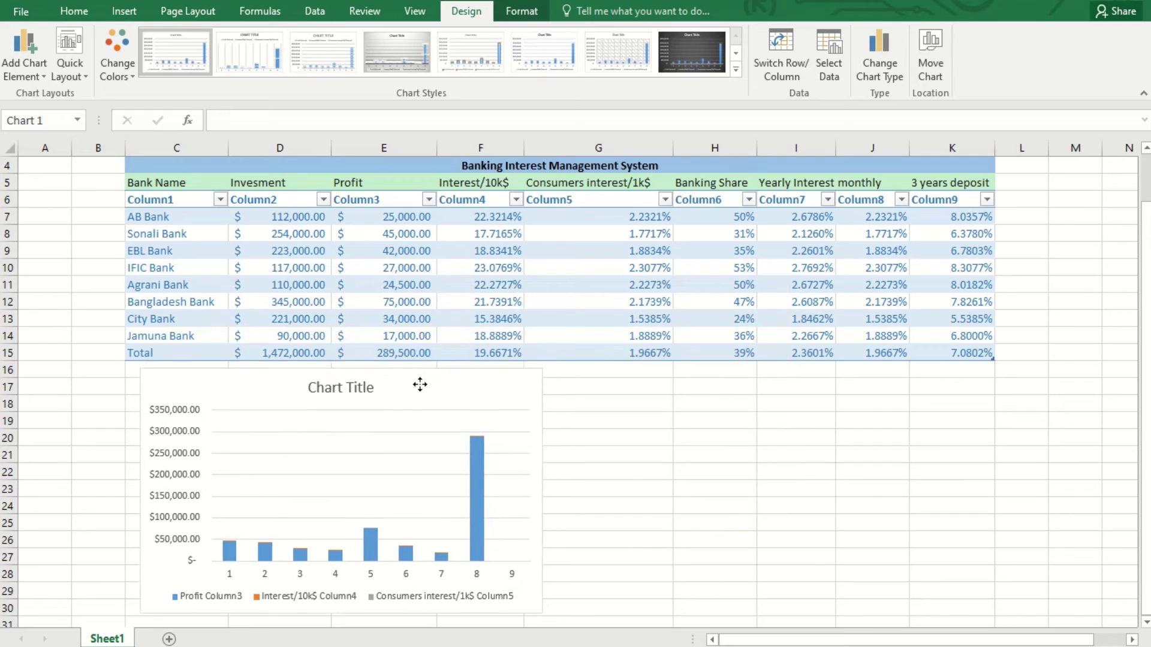
pyautogui.rightClick(480, 488)
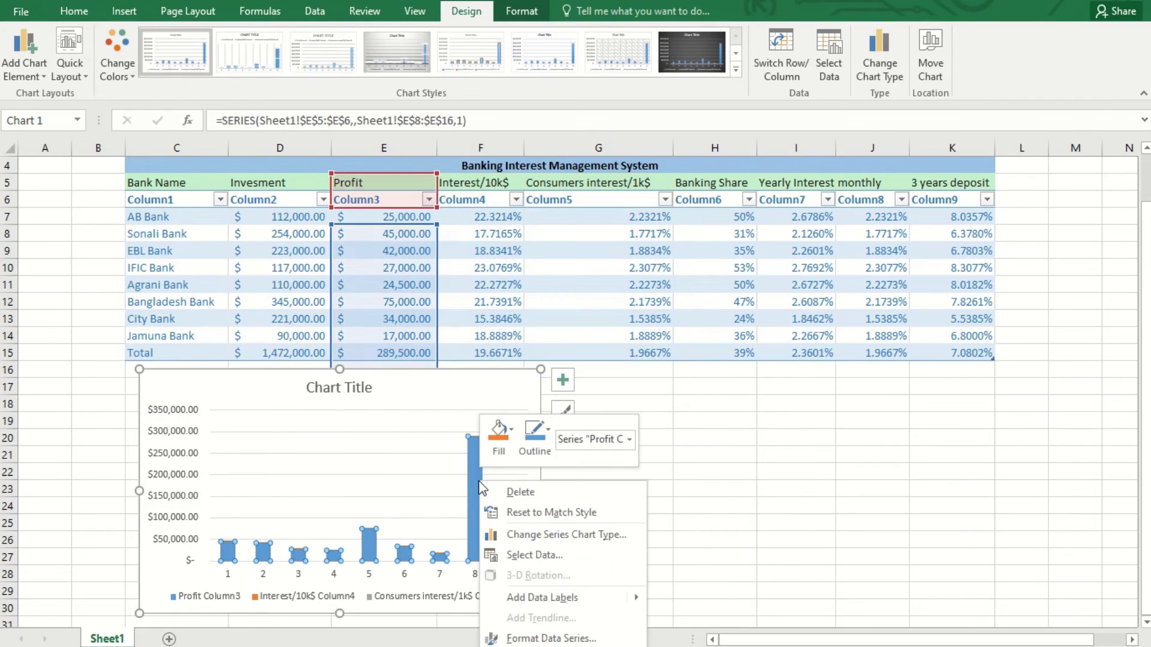
pyautogui.press('Escape')
pyautogui.hotkey('ctrl', 'z')
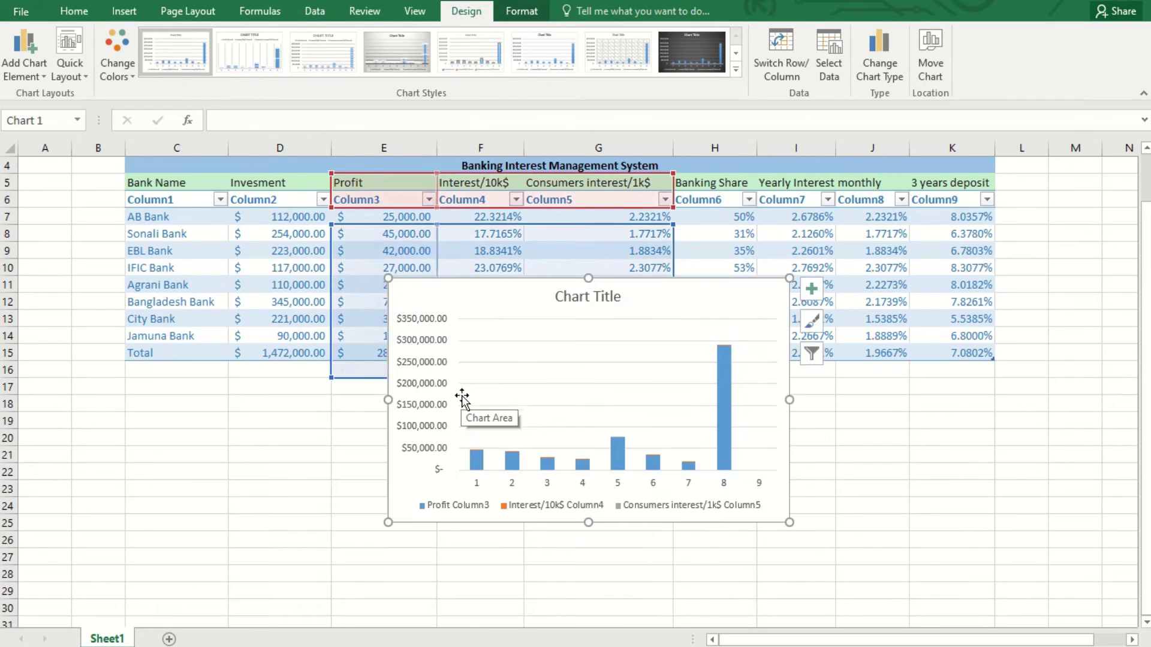
# - Undo the stacked column chart and insert a 3-D clustered column chart of D5:G15
pyautogui.hotkey('ctrl', 'z')
pyautogui.moveTo(256, 183); pyautogui.dragTo(588, 353)
pyautogui.click(482, 39)
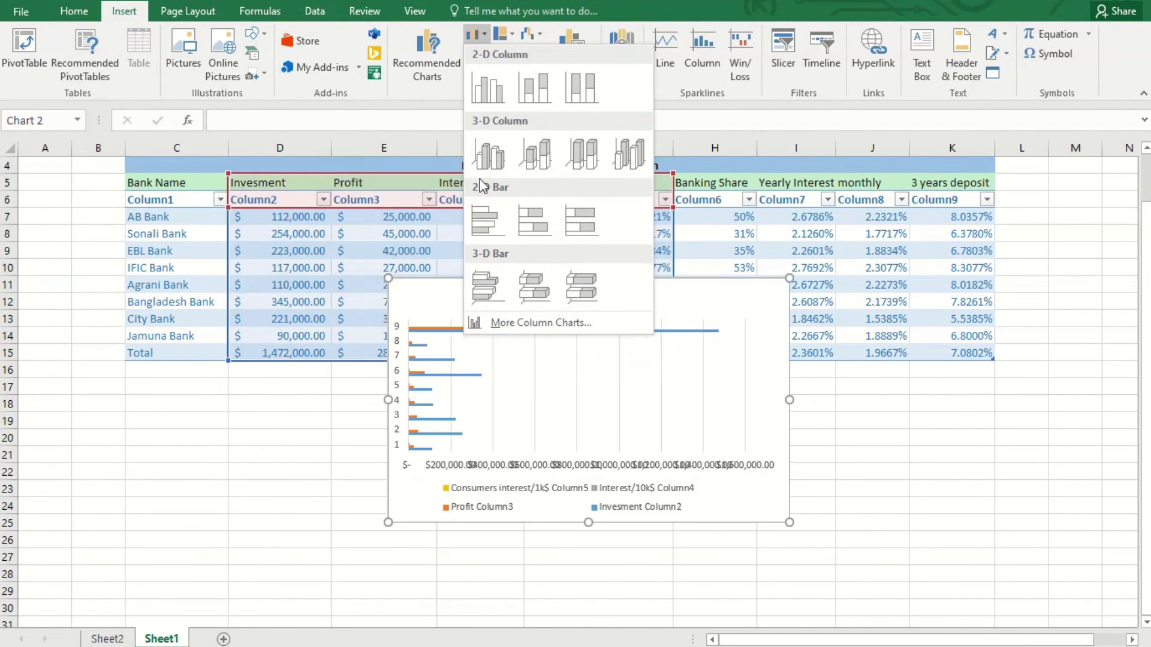
pyautogui.click(492, 160)
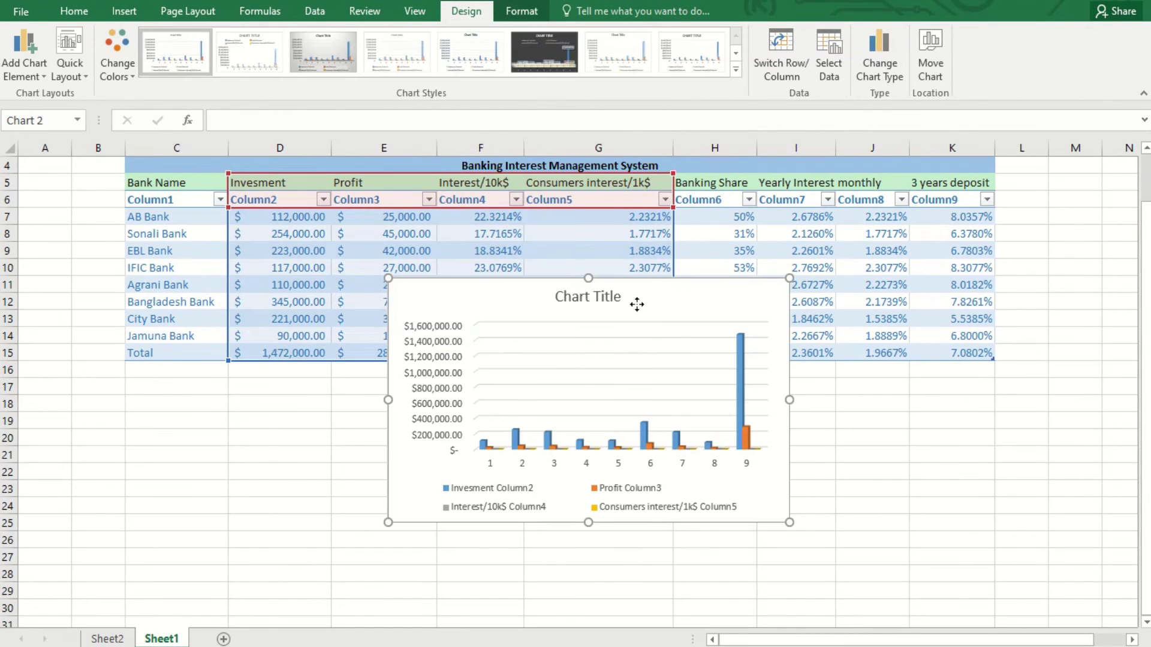
# - Shift the 3-D column chart slightly toward column D and show the fill options for its chart area
pyautogui.moveTo(637, 303); pyautogui.dragTo(596, 318)
pyautogui.rightClick(598, 320)
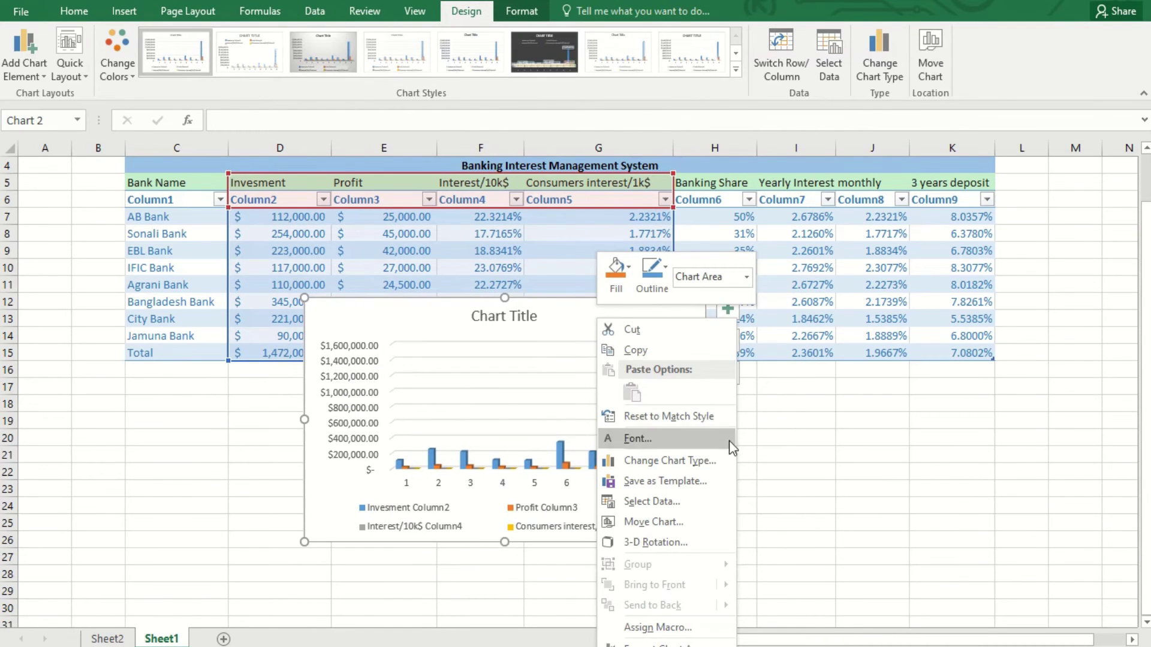
pyautogui.click(557, 327)
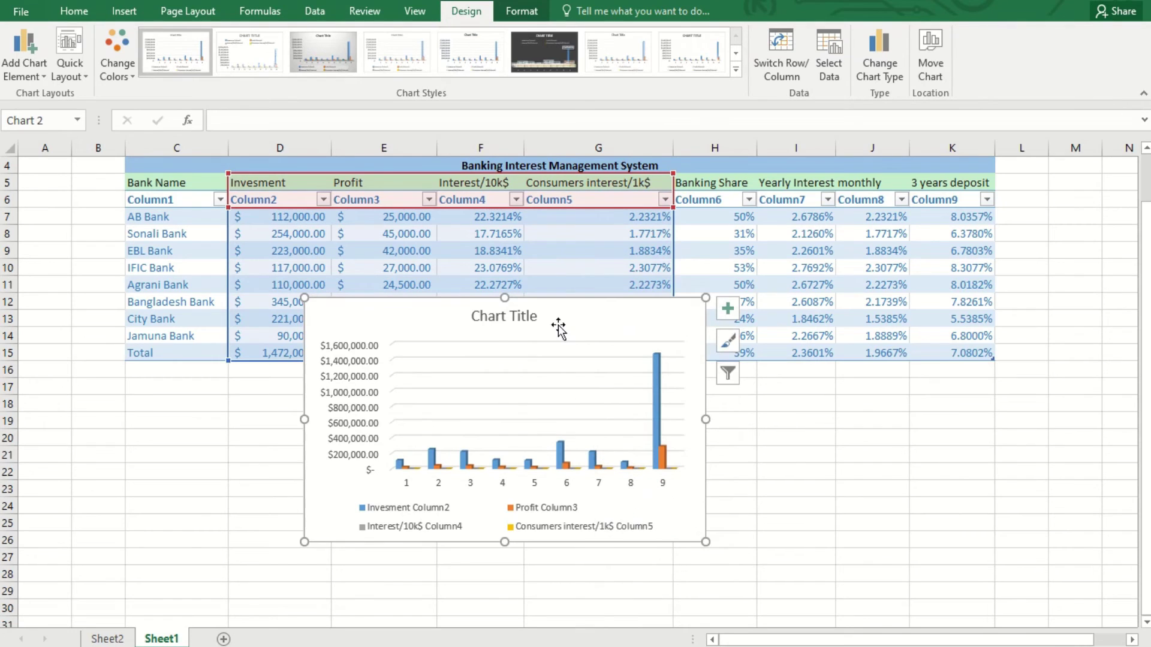
pyautogui.doubleClick(671, 316)
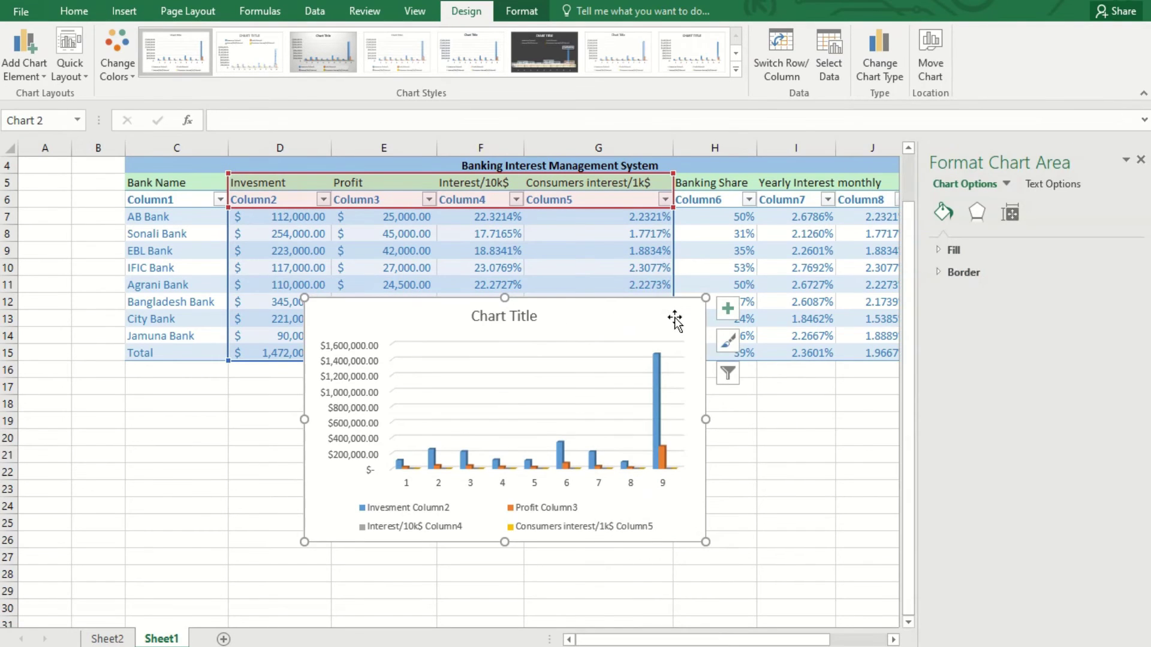
pyautogui.click(943, 246)
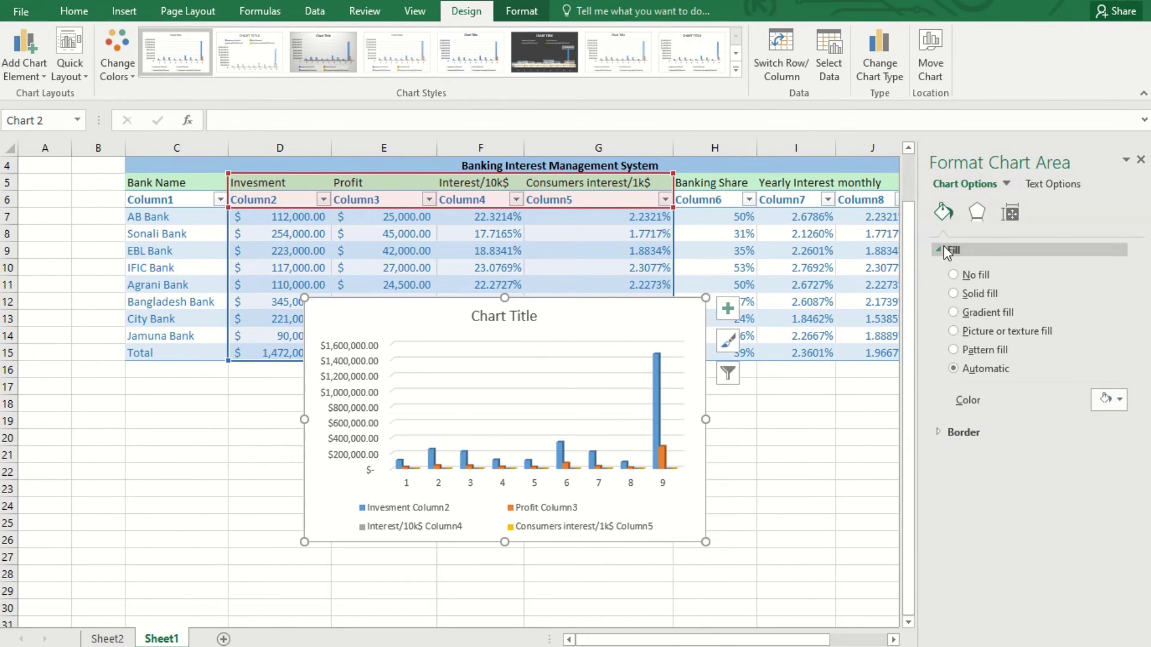
# - Try clearing all four series in the chart filter and reselecting them, and view the available chart styles
pyautogui.click(727, 343)
pyautogui.click(727, 375)
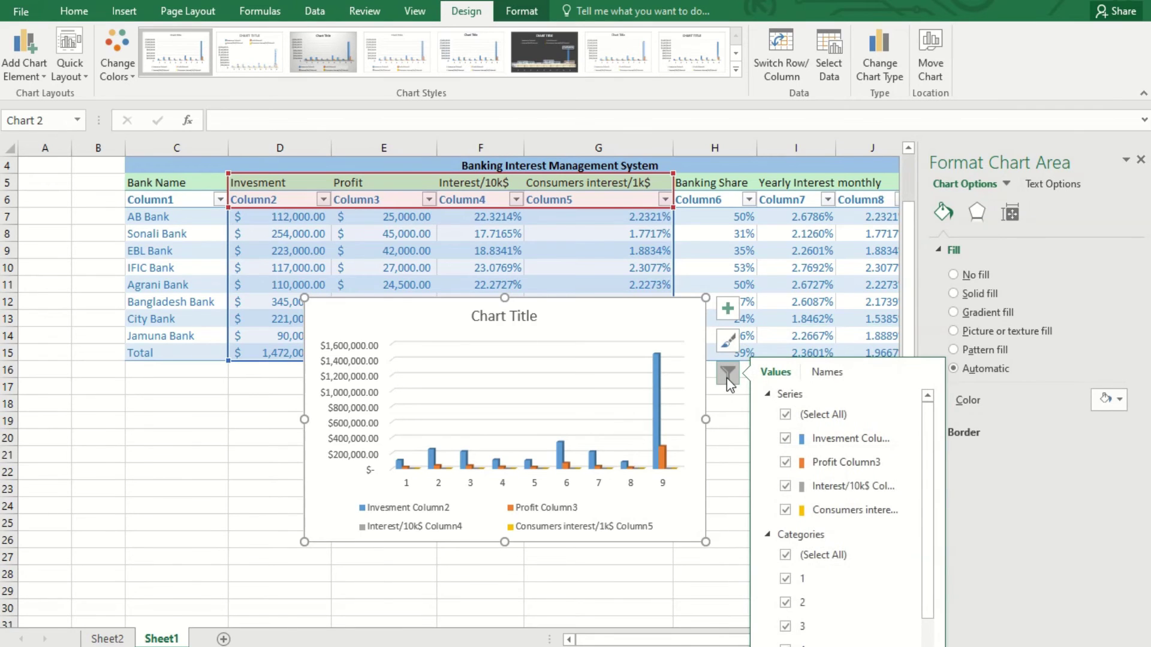
pyautogui.click(785, 510)
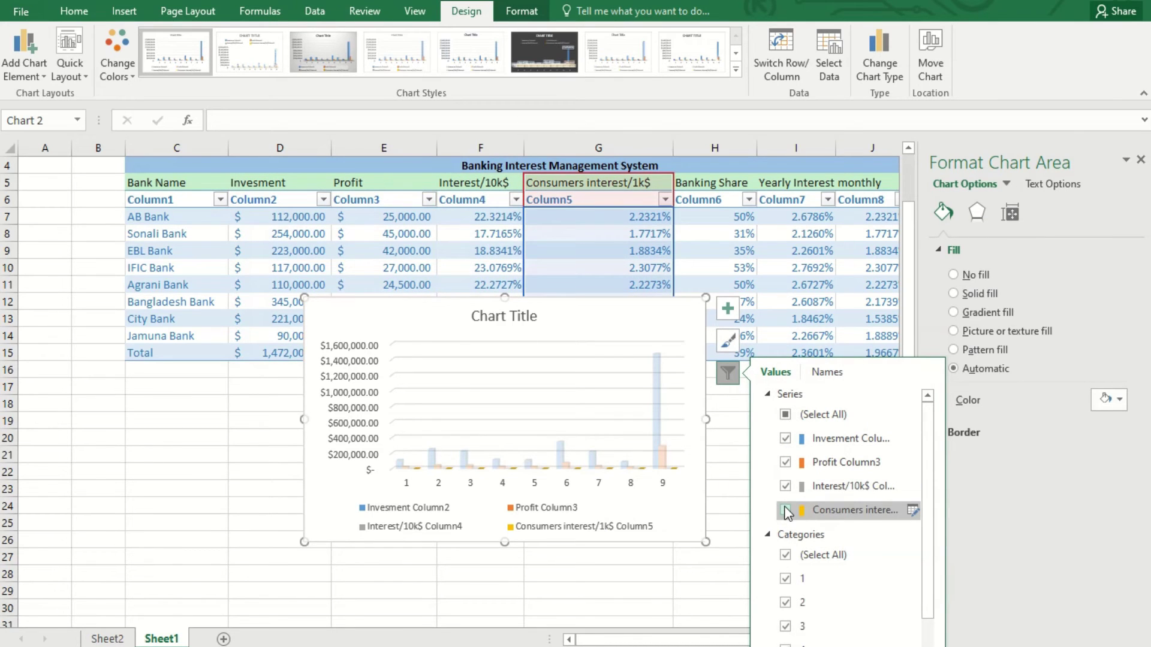
pyautogui.click(785, 486)
pyautogui.click(785, 462)
pyautogui.click(785, 438)
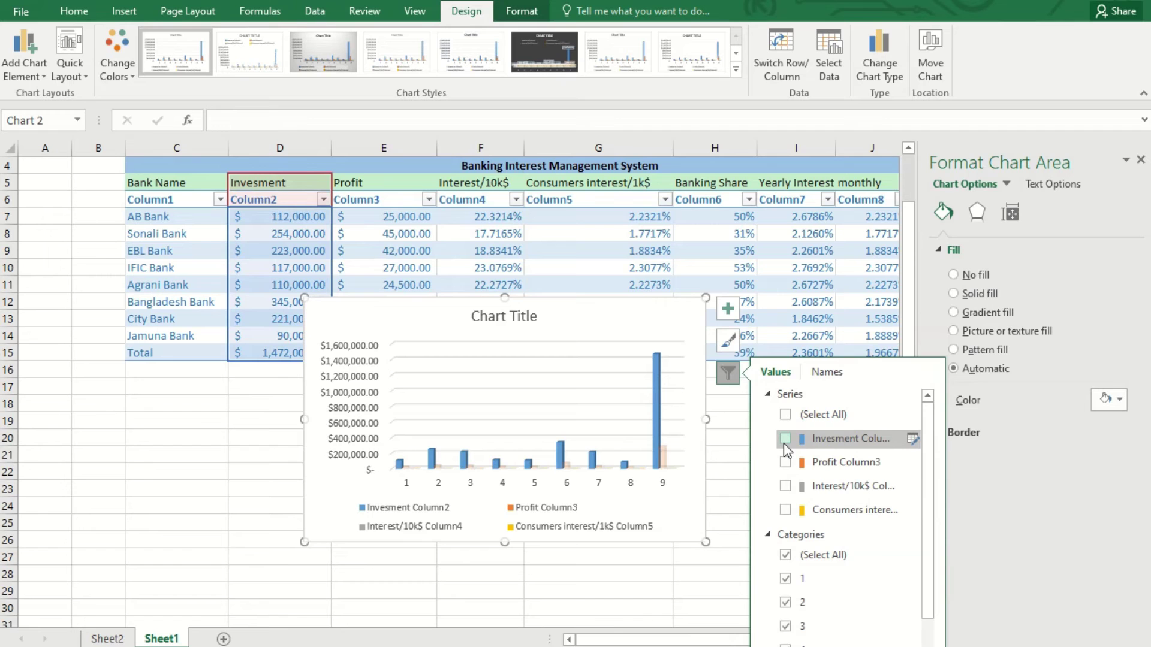
pyautogui.click(785, 438)
pyautogui.click(785, 462)
pyautogui.click(785, 486)
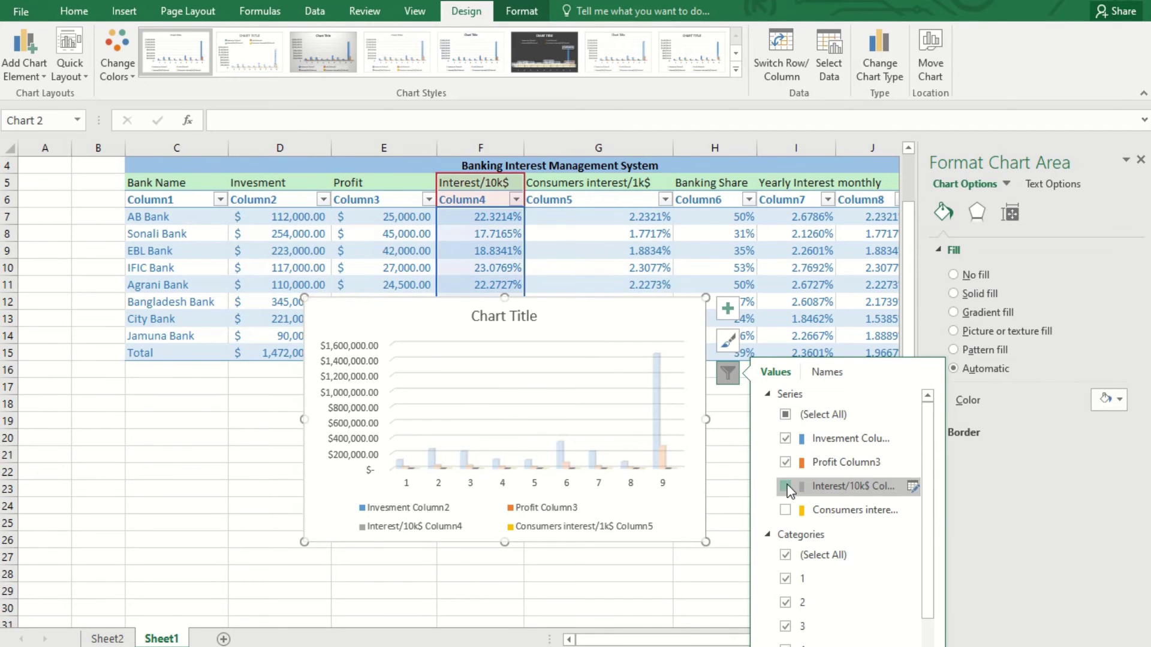
pyautogui.click(786, 510)
pyautogui.scroll(-3, 807, 528)
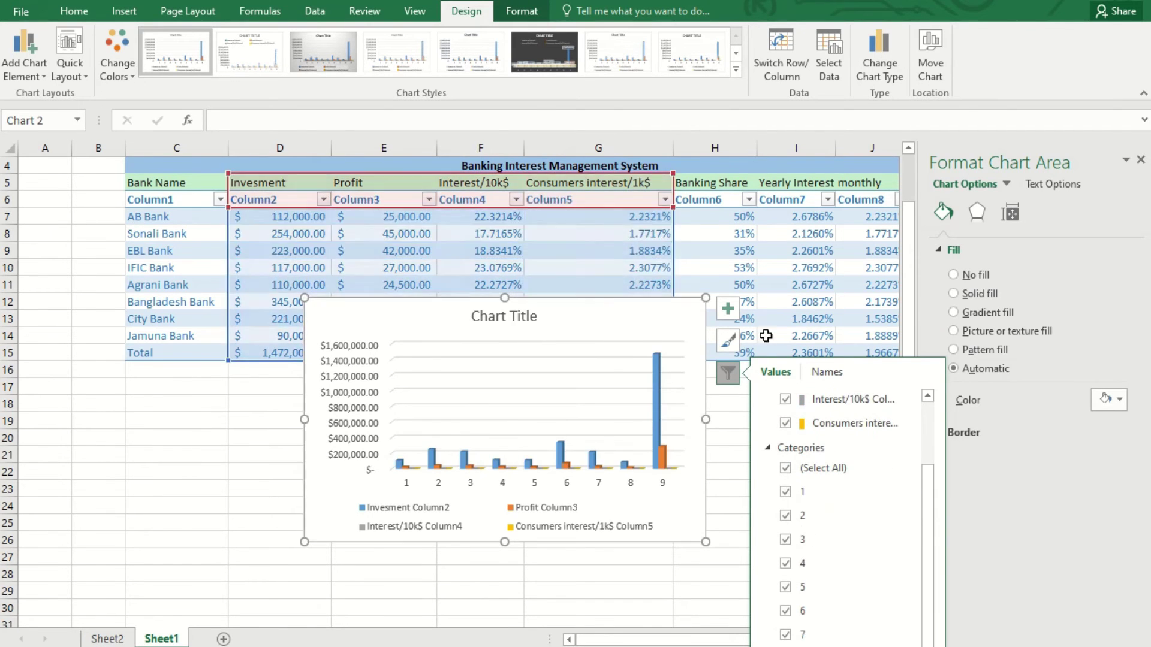
pyautogui.click(730, 340)
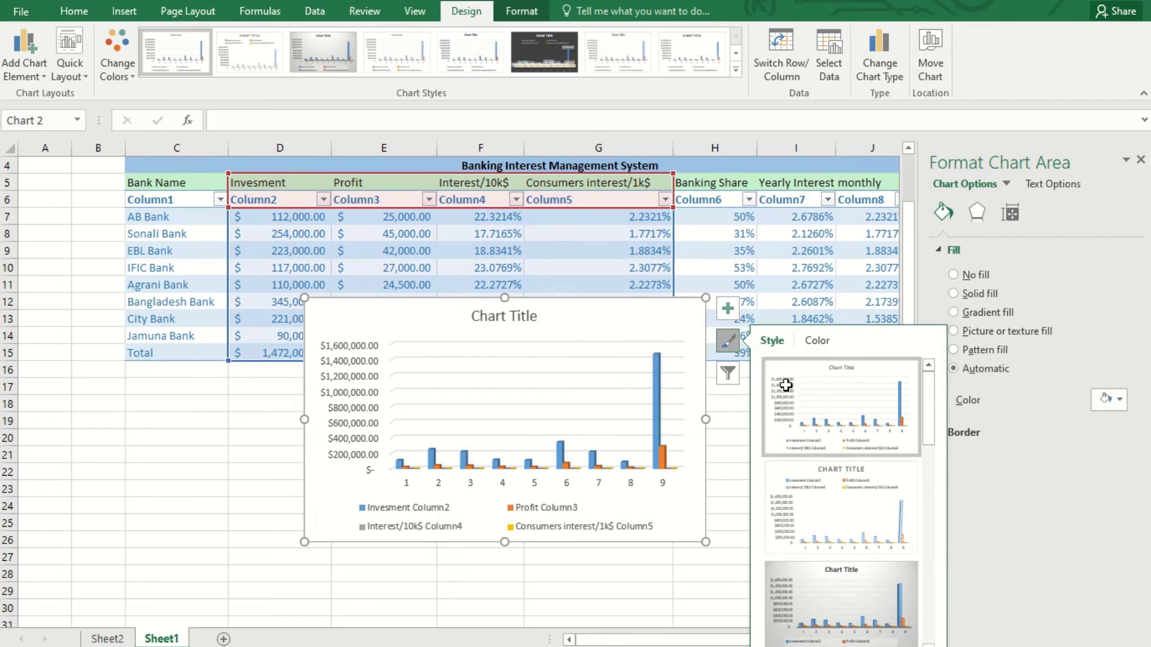
# - Try switching the chart's legend off and back on among the chart elements
pyautogui.click(728, 309)
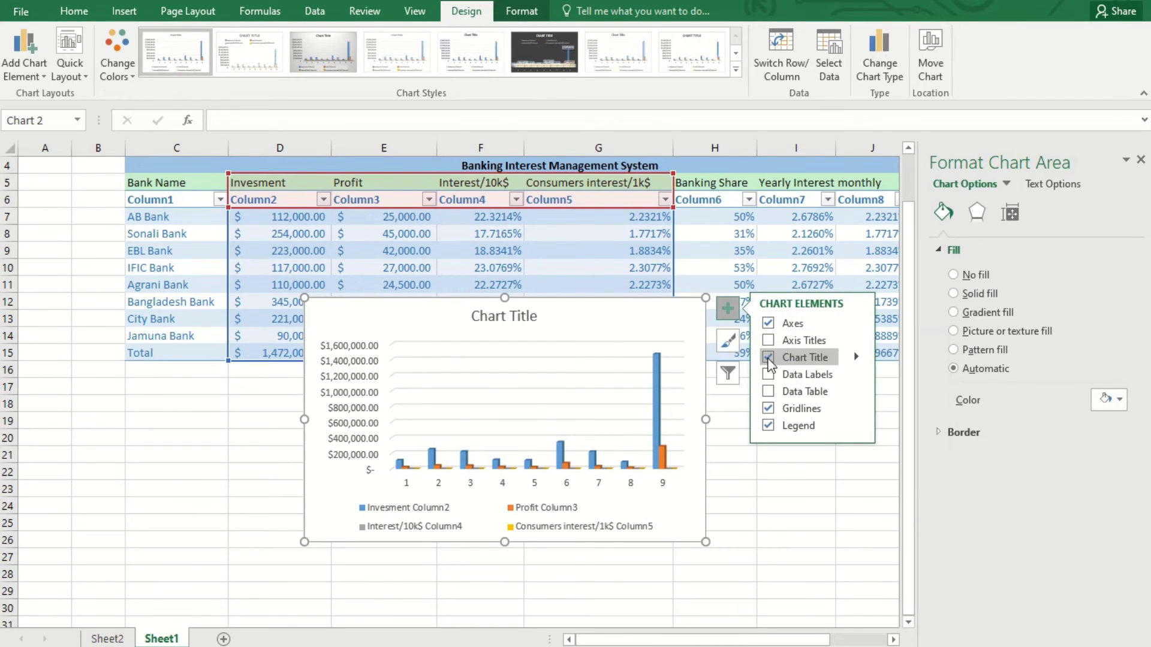
pyautogui.click(767, 410)
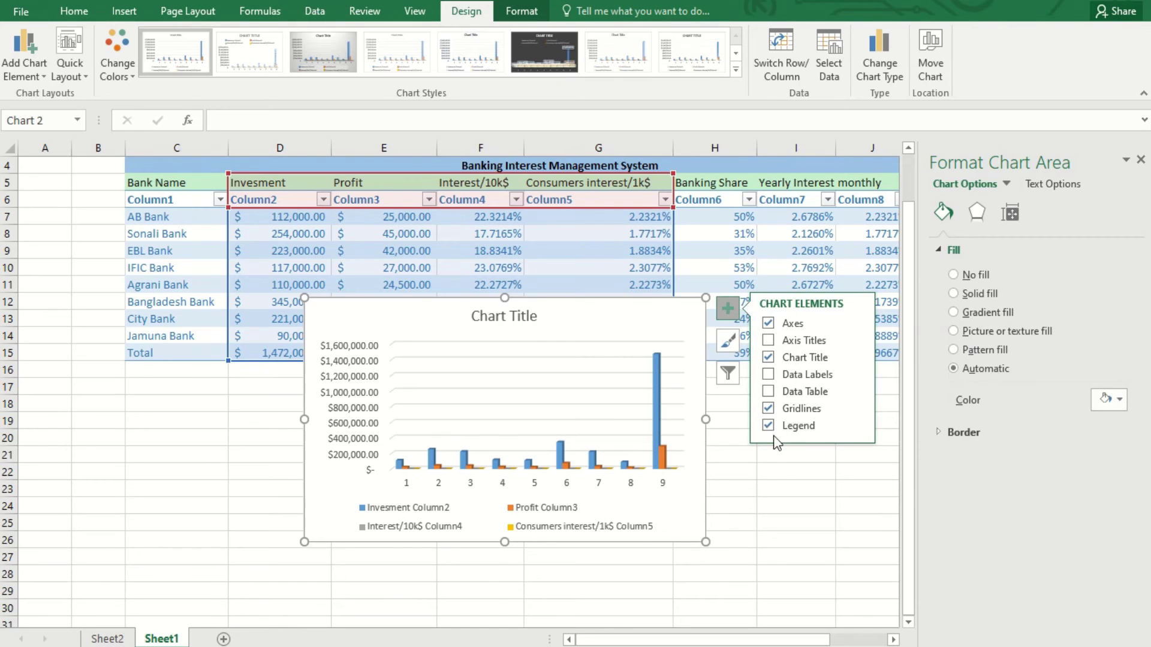
pyautogui.click(769, 426)
pyautogui.click(769, 426)
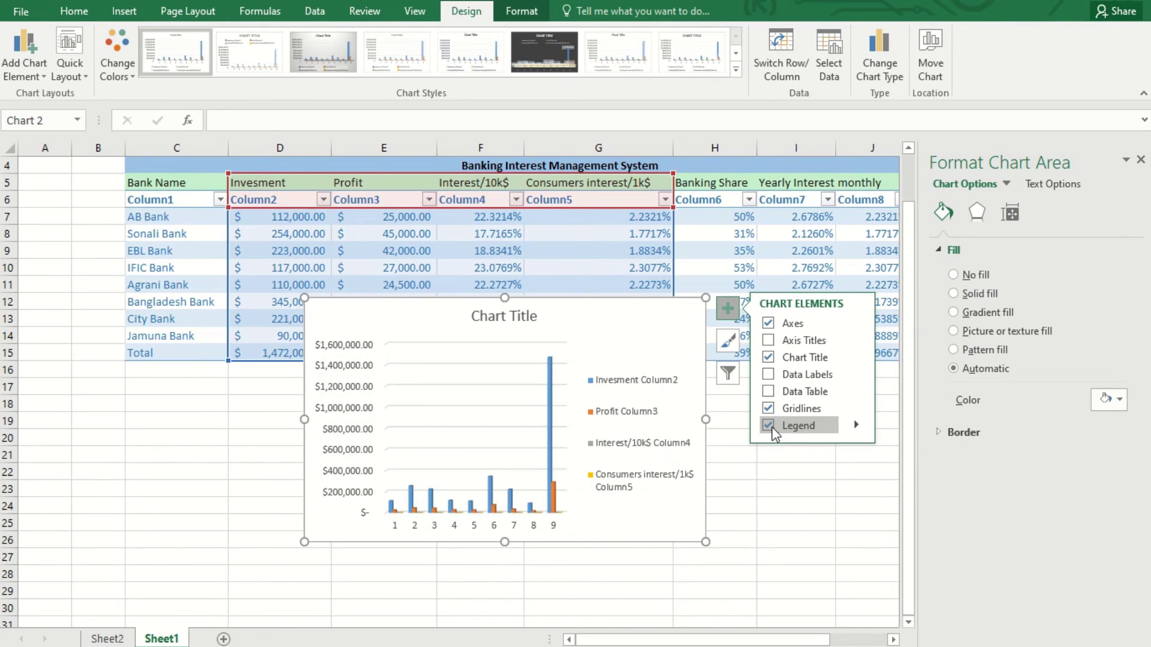
pyautogui.click(769, 425)
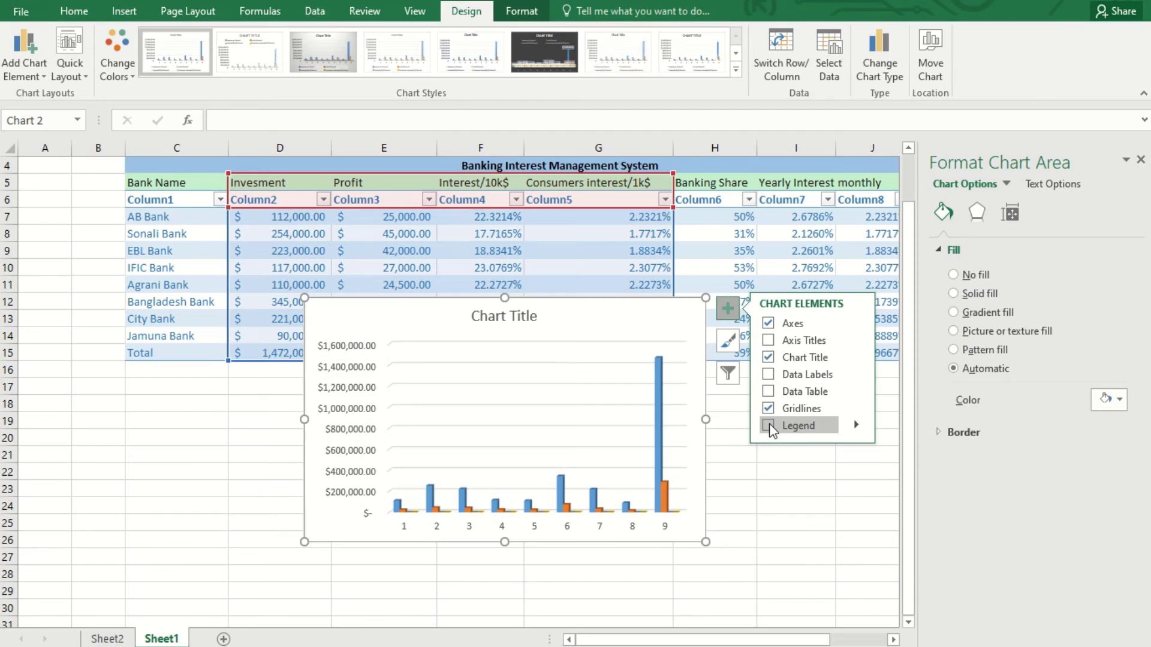
pyautogui.click(769, 426)
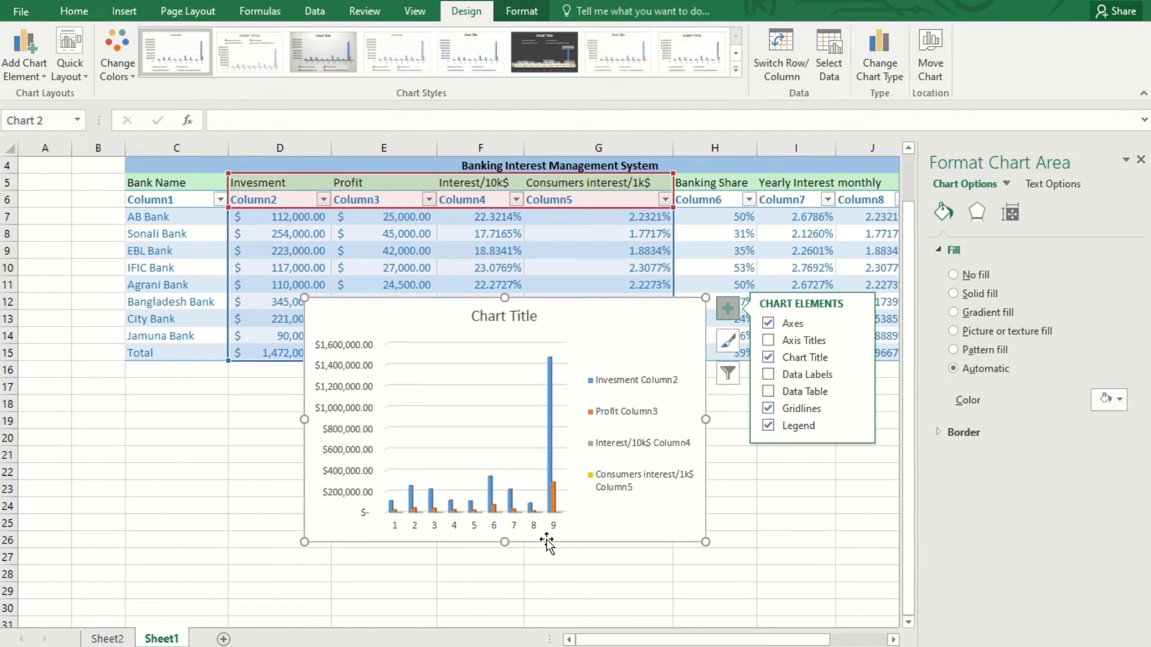
# - Make the chart slightly taller and remove its legend, keeping the axes displayed
pyautogui.moveTo(504, 542)
pyautogui.mouseDown()
pyautogui.moveTo(503, 572)
pyautogui.moveTo(503, 549)
pyautogui.mouseUp()
pyautogui.click(728, 309)
pyautogui.click(769, 425)
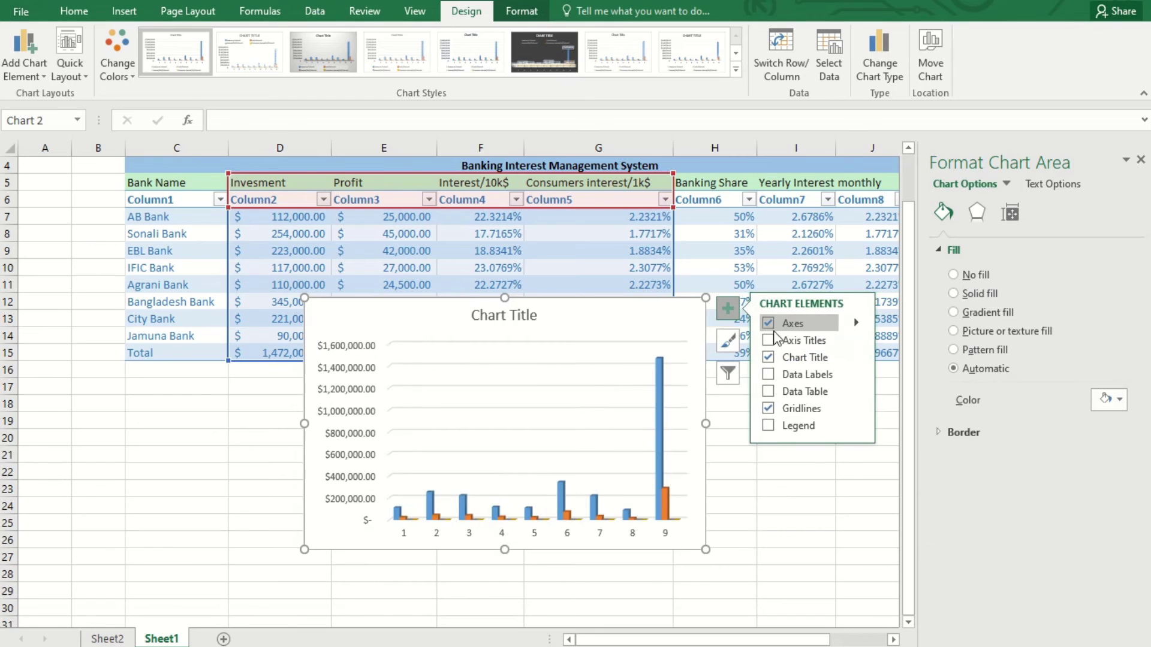
pyautogui.click(768, 324)
pyautogui.click(769, 324)
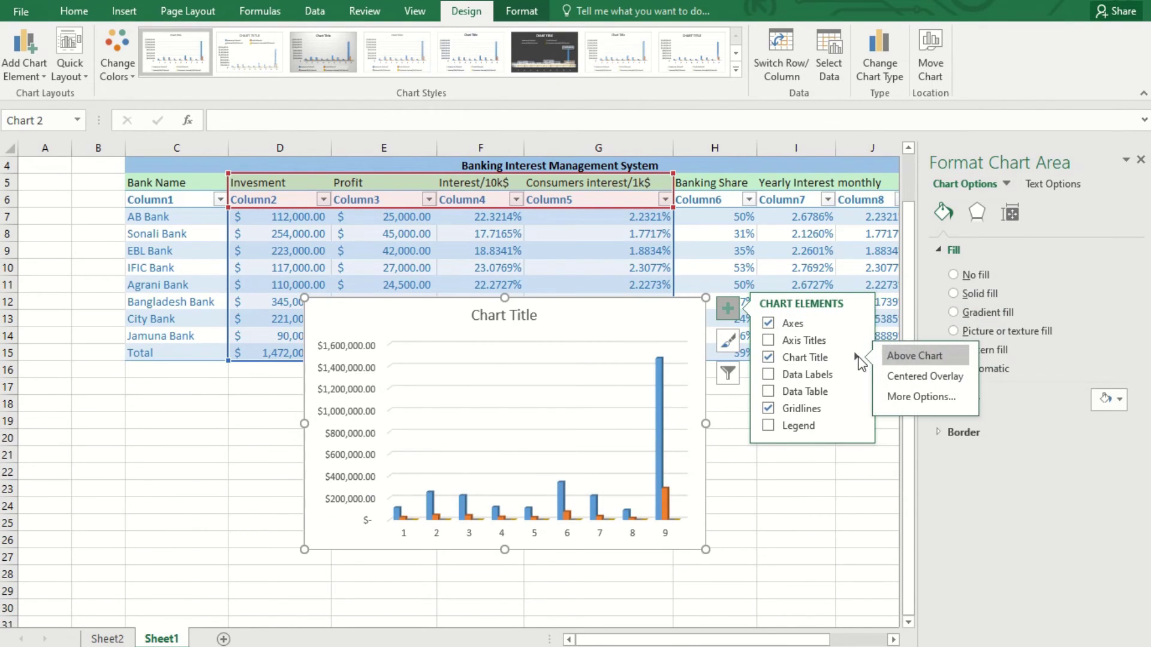
# - Replace the chart title text with "Interest with netprofit"
pyautogui.click(506, 316)
pyautogui.moveTo(510, 315); pyautogui.dragTo(536, 322)
pyautogui.press('BackSpace')
pyautogui.press('BackSpace')
pyautogui.press('BackSpace')
pyautogui.press('BackSpace')
pyautogui.press('BackSpace')
pyautogui.press('BackSpace')
pyautogui.press('BackSpace')
pyautogui.write('Interest')
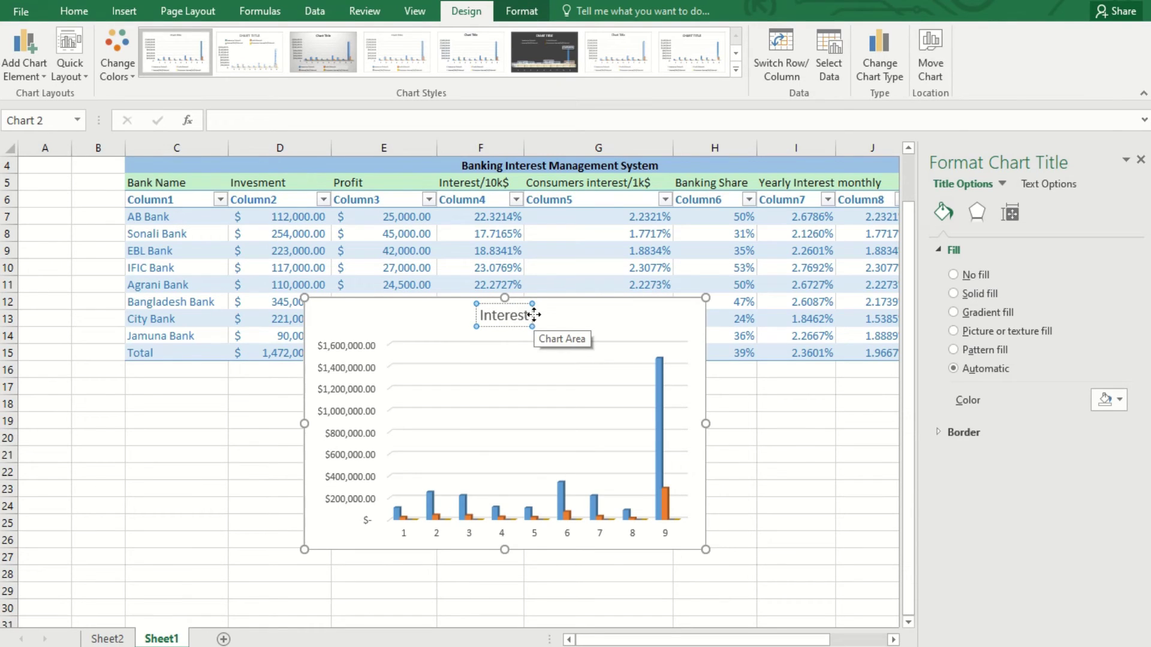
pyautogui.write(' without')
pyautogui.press('BackSpace')
pyautogui.press('BackSpace')
pyautogui.press('BackSpace')
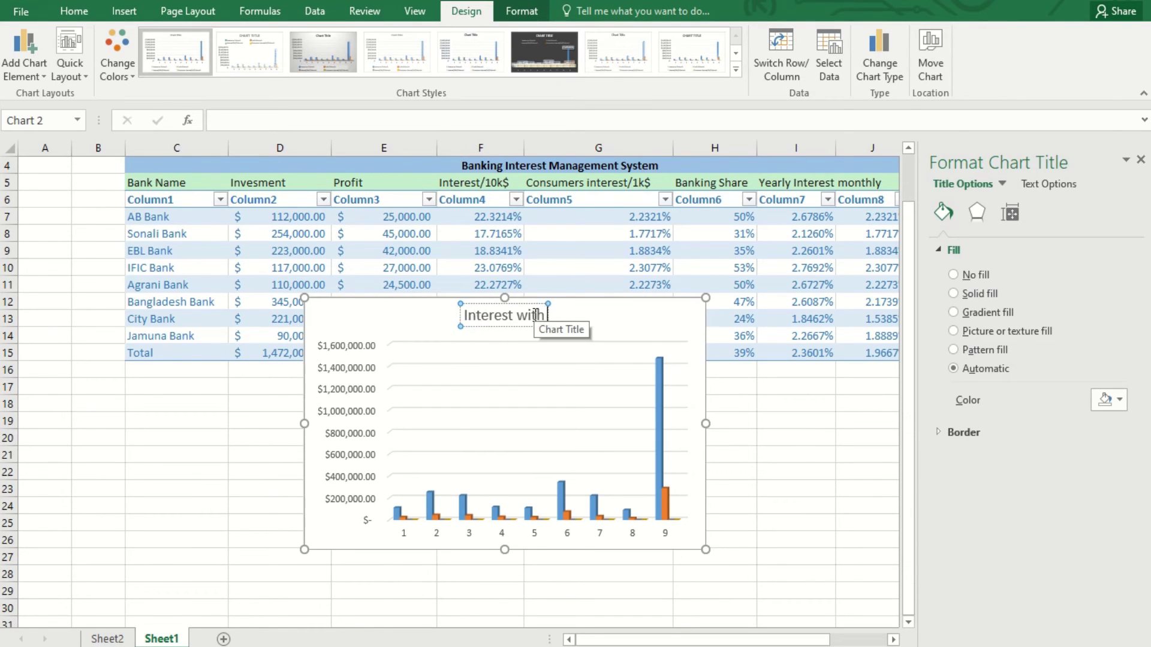
pyautogui.write('net')
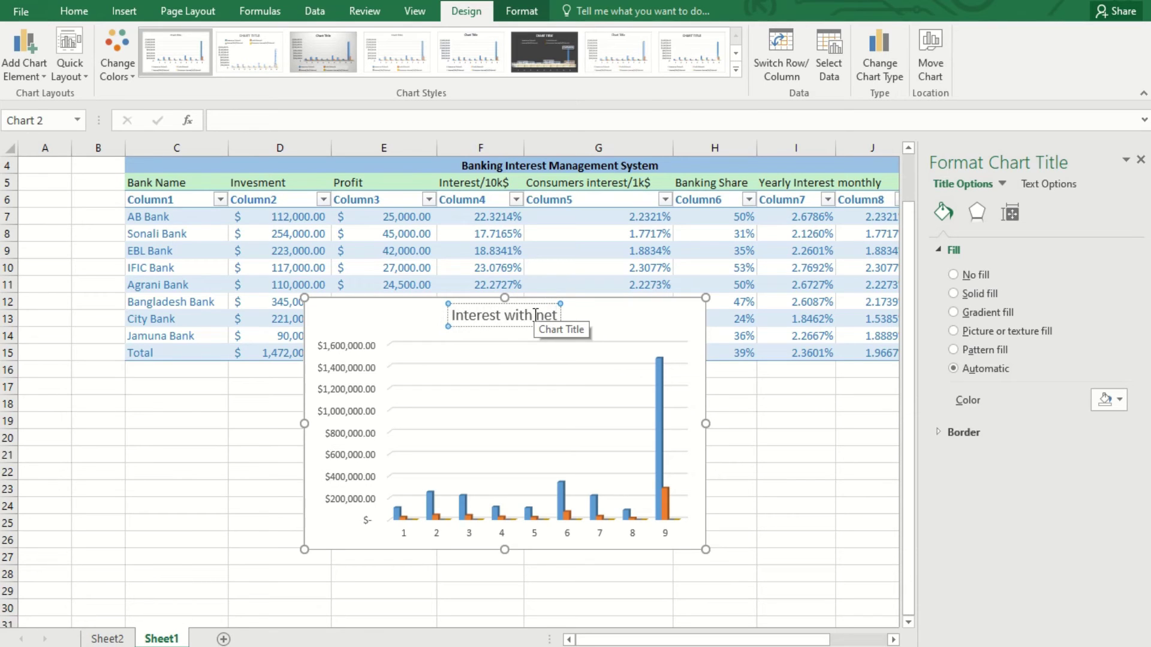
pyautogui.write('profit')
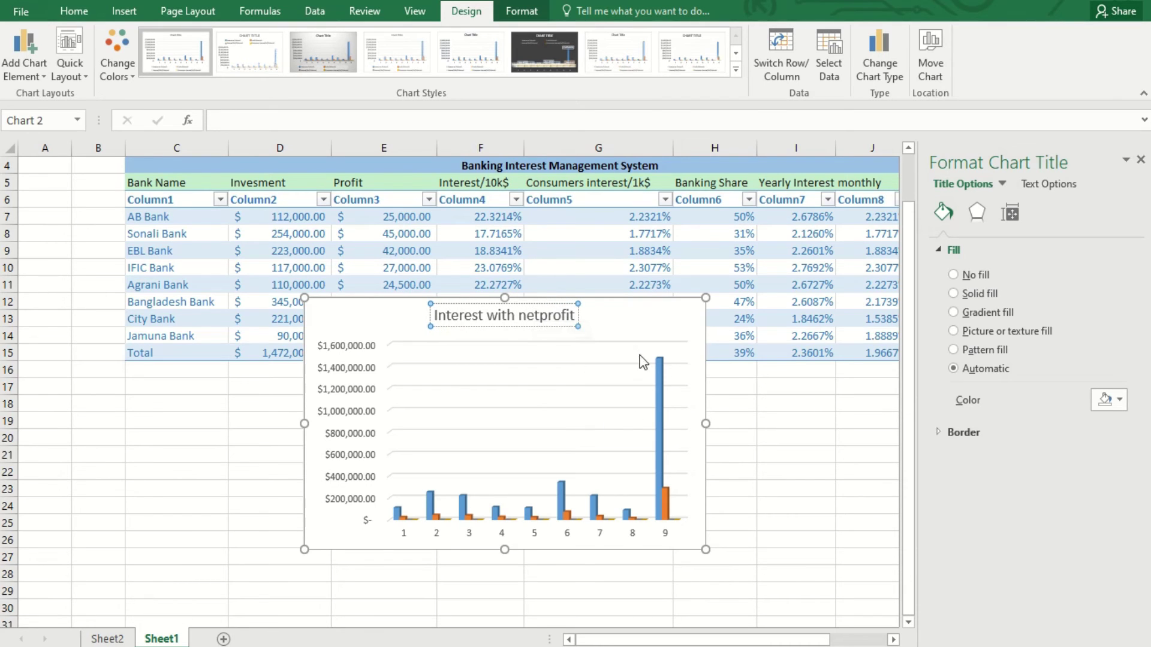
# - Move the chart directly below the table and fill its chart area with a light blue radial gradient
pyautogui.click(633, 307)
pyautogui.moveTo(610, 313); pyautogui.dragTo(371, 379)
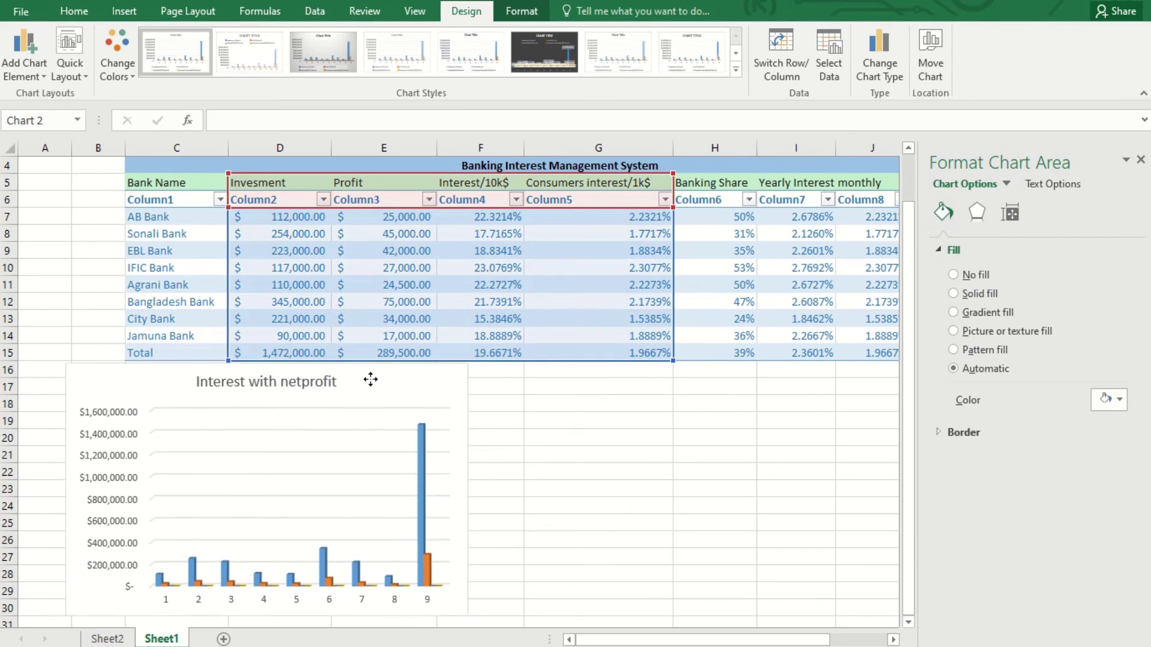
pyautogui.rightClick(387, 393)
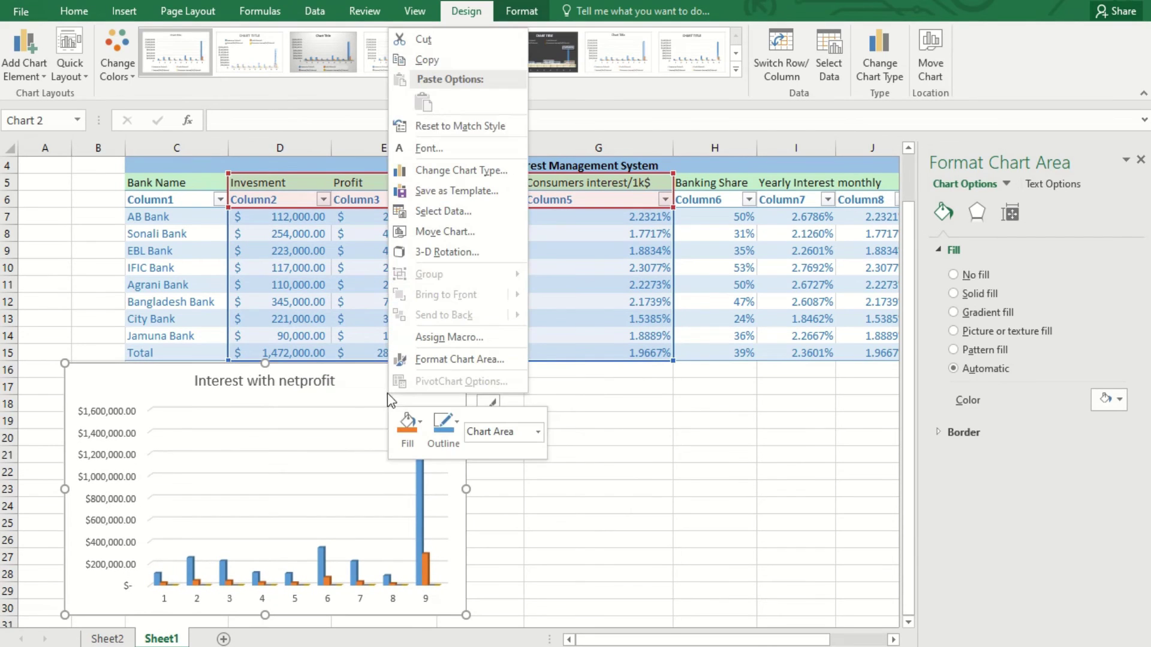
pyautogui.click(455, 422)
pyautogui.click(419, 424)
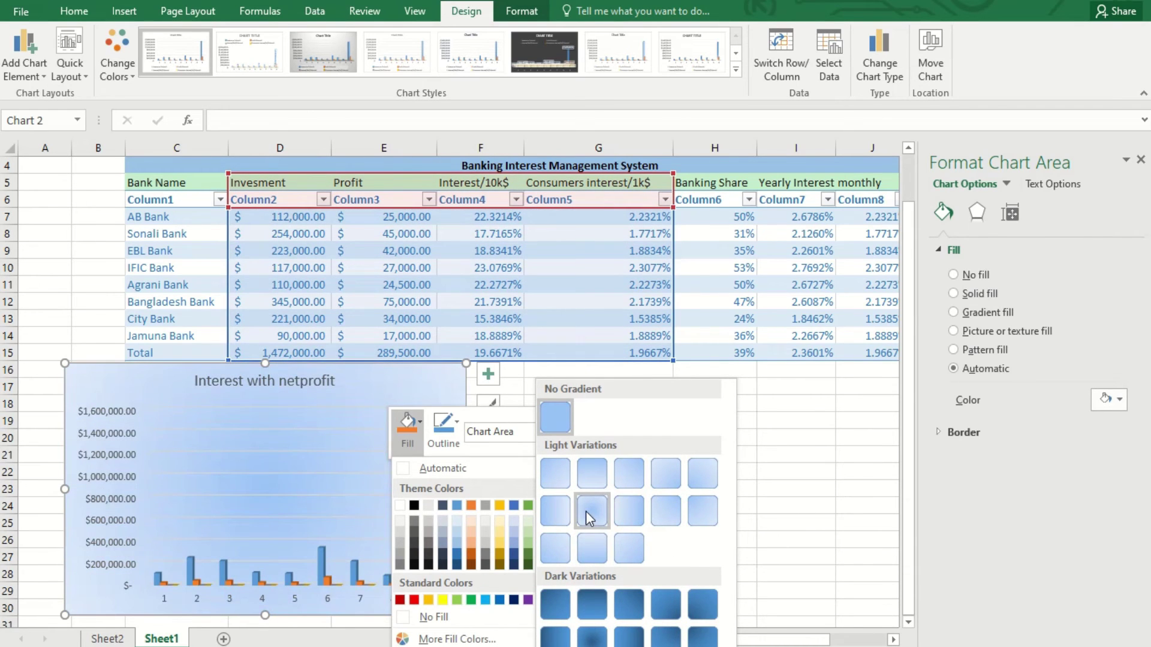
pyautogui.click(585, 512)
# - Set the first gradient stop of the chart area fill to light gold, after trying light green
pyautogui.click(981, 521)
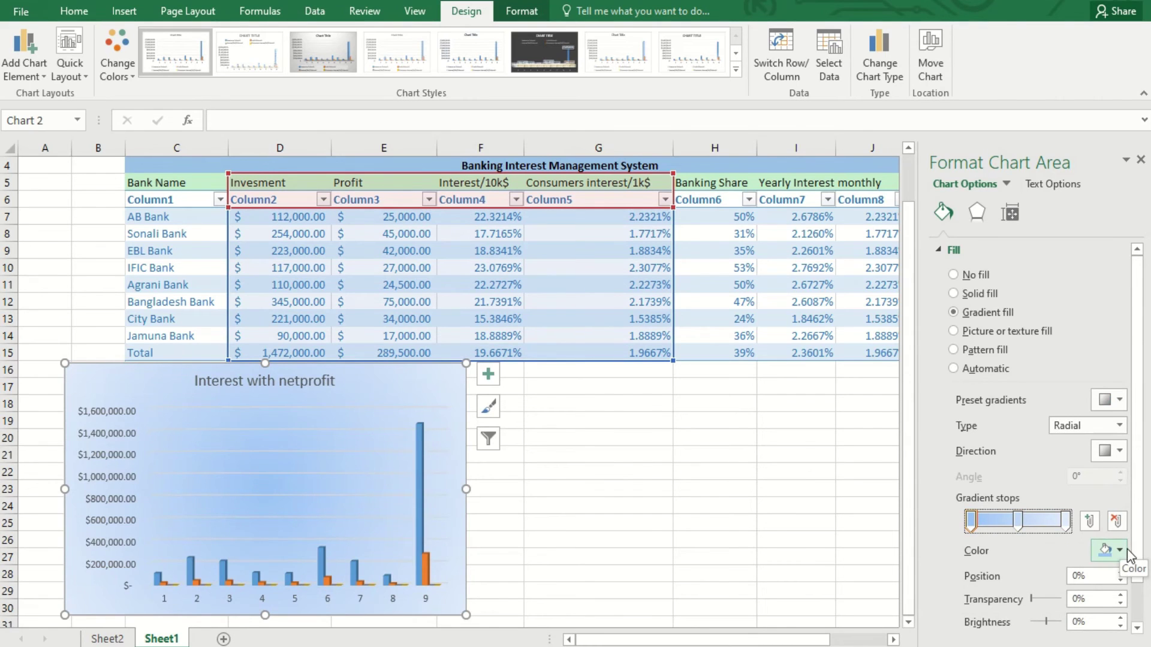
pyautogui.click(1118, 551)
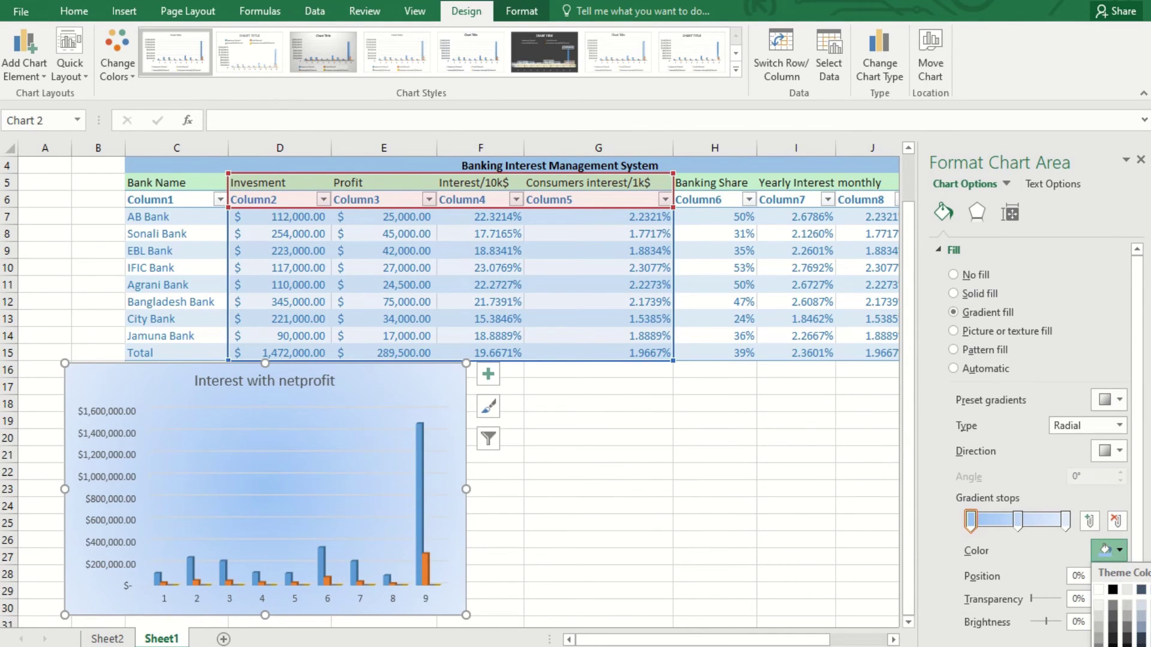
pyautogui.click(1148, 616)
pyautogui.click(1119, 552)
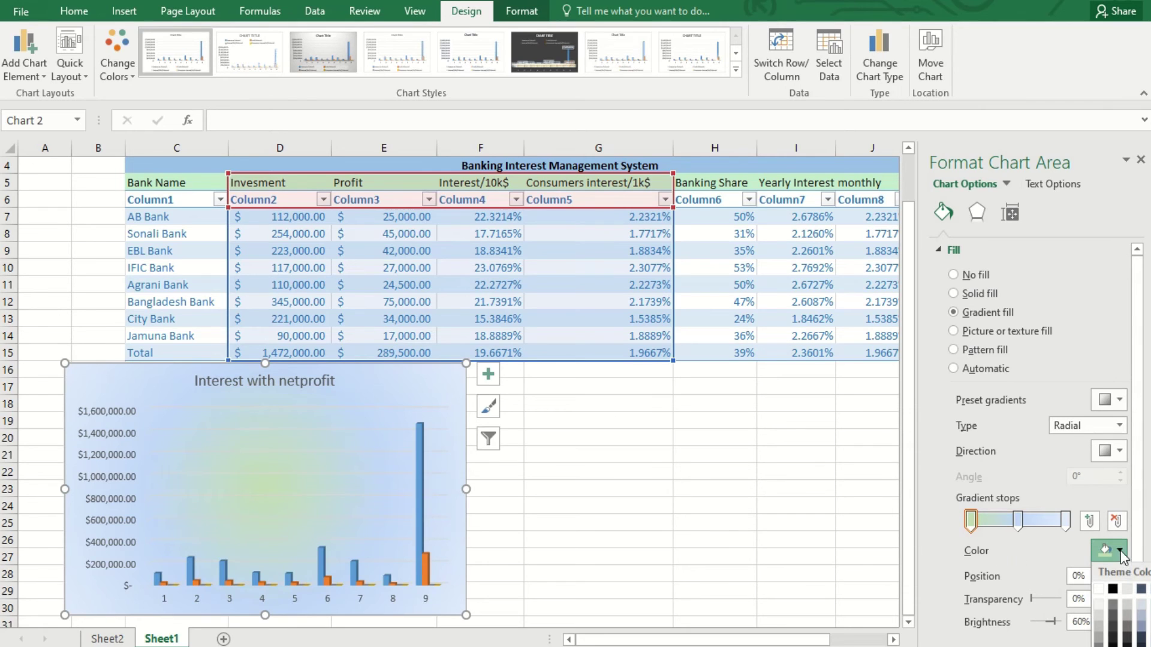
pyautogui.click(1143, 602)
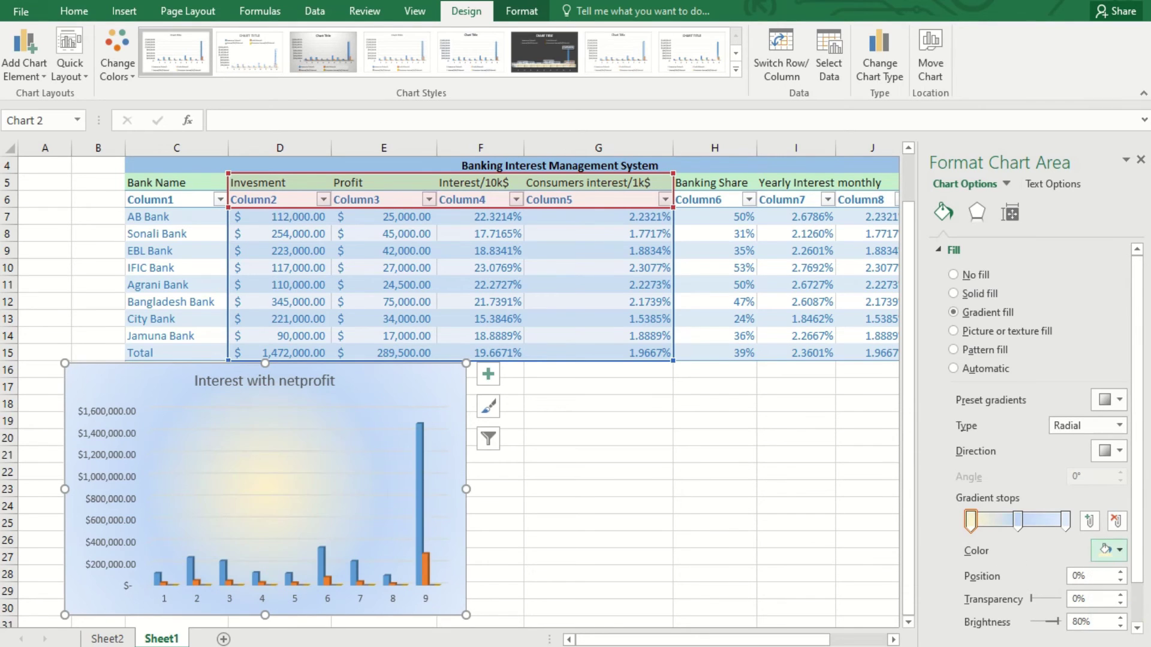
# - Fill the chart's walls with a light blue radial gradient
pyautogui.click(391, 491)
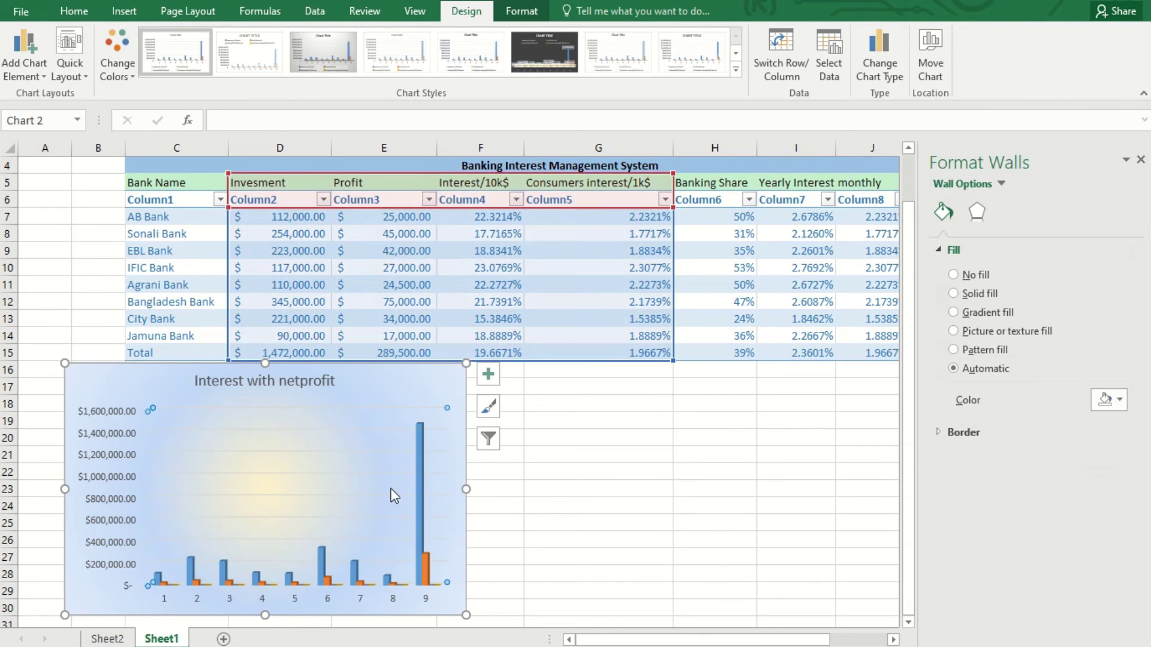
pyautogui.rightClick(390, 490)
pyautogui.click(422, 438)
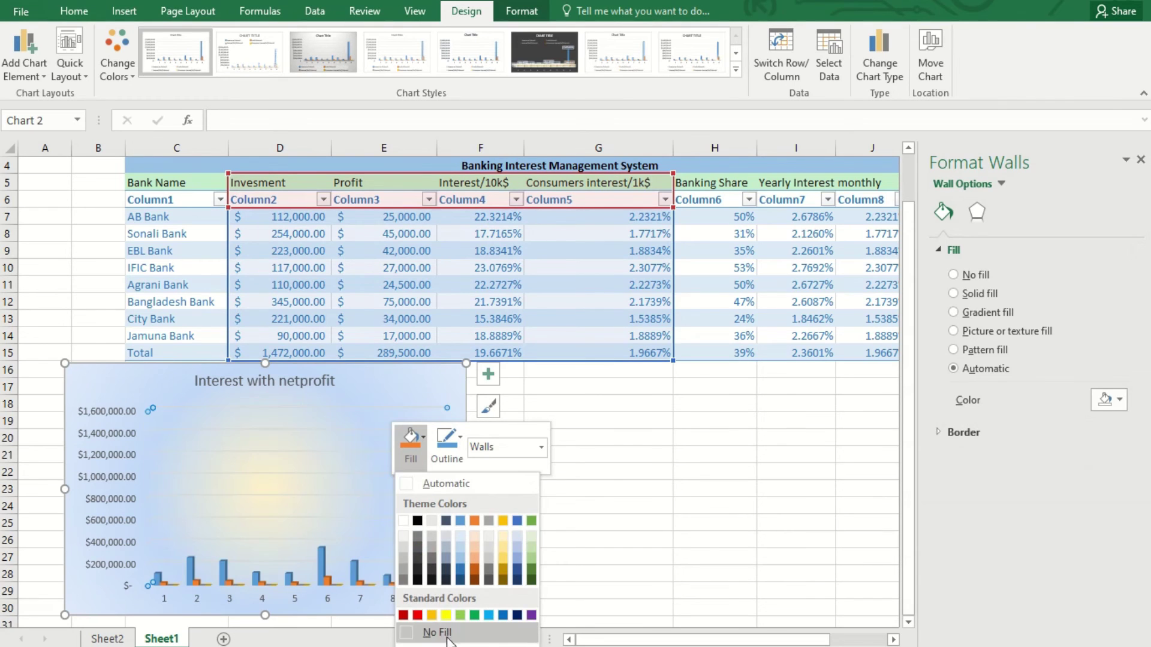
pyautogui.moveTo(468, 644)
pyautogui.click(595, 510)
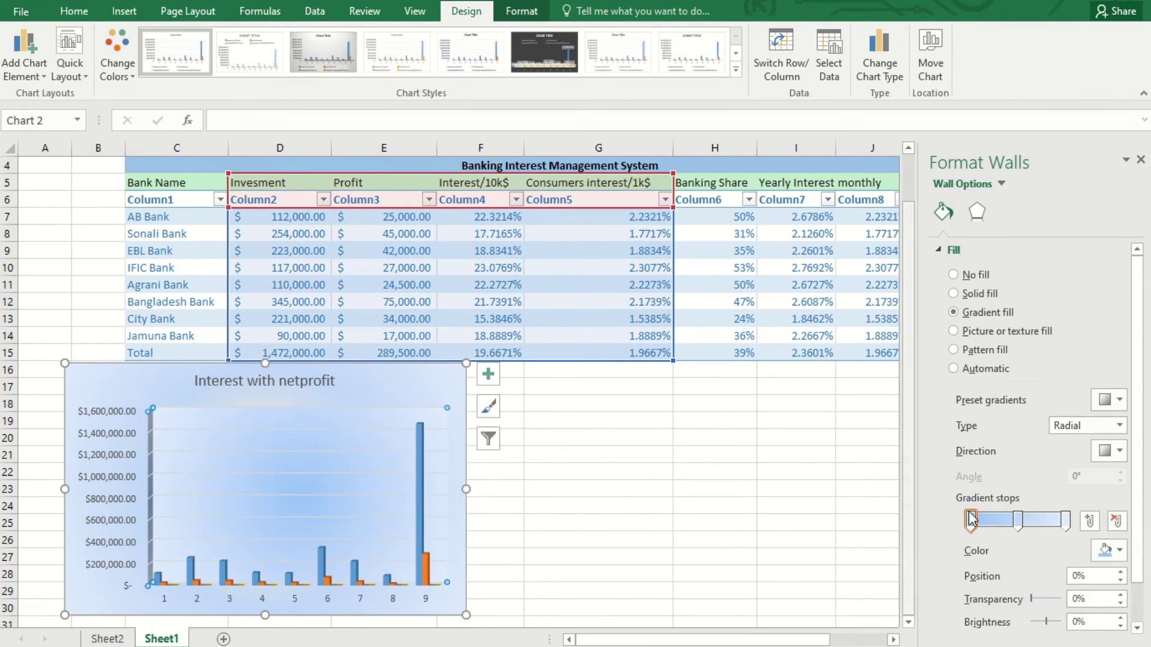
# - Set the walls' first gradient stop to light gold and the middle stop to light blue, after trying light green for the middle
pyautogui.click(1120, 550)
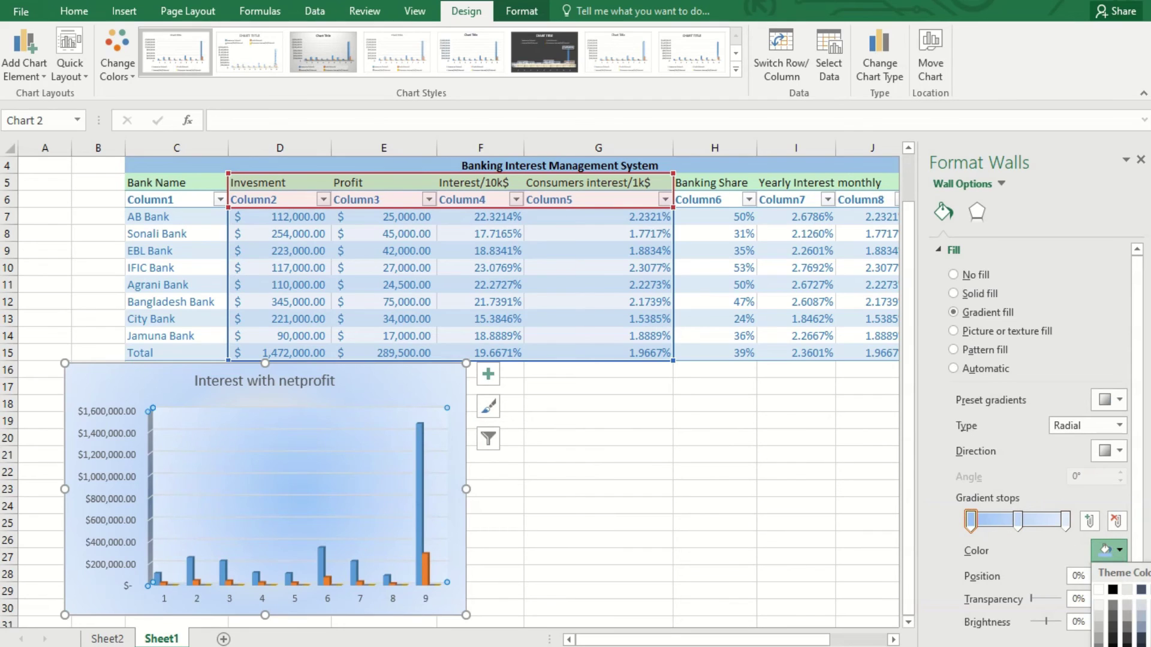
pyautogui.click(1099, 589)
pyautogui.click(1017, 520)
pyautogui.click(1118, 550)
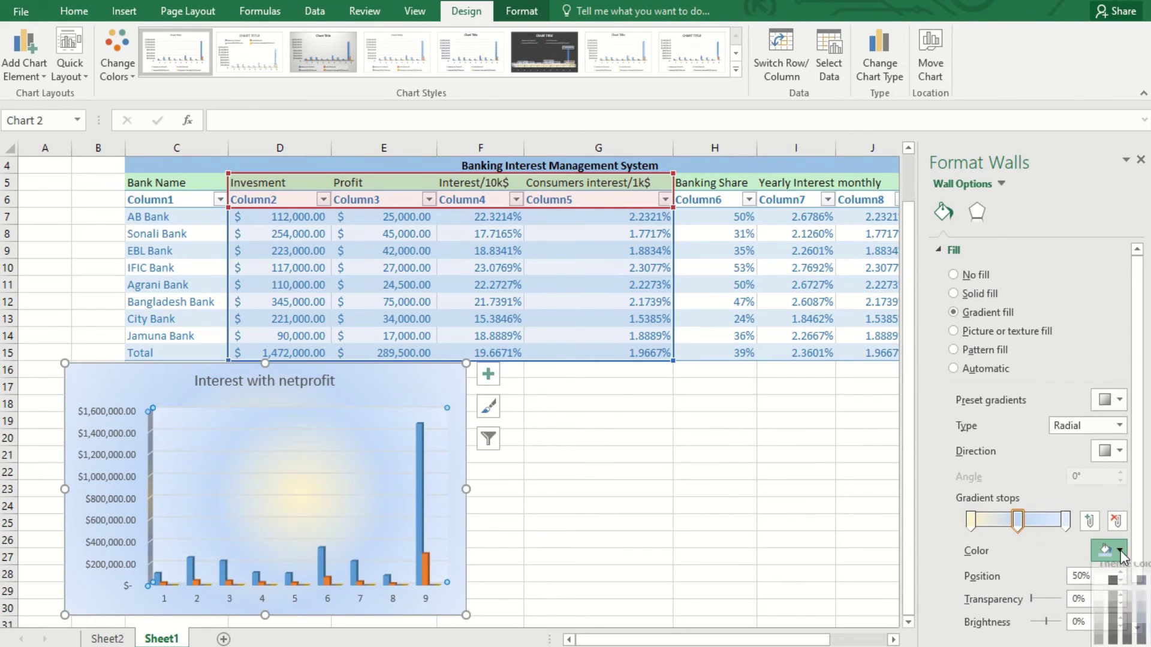
pyautogui.click(1148, 605)
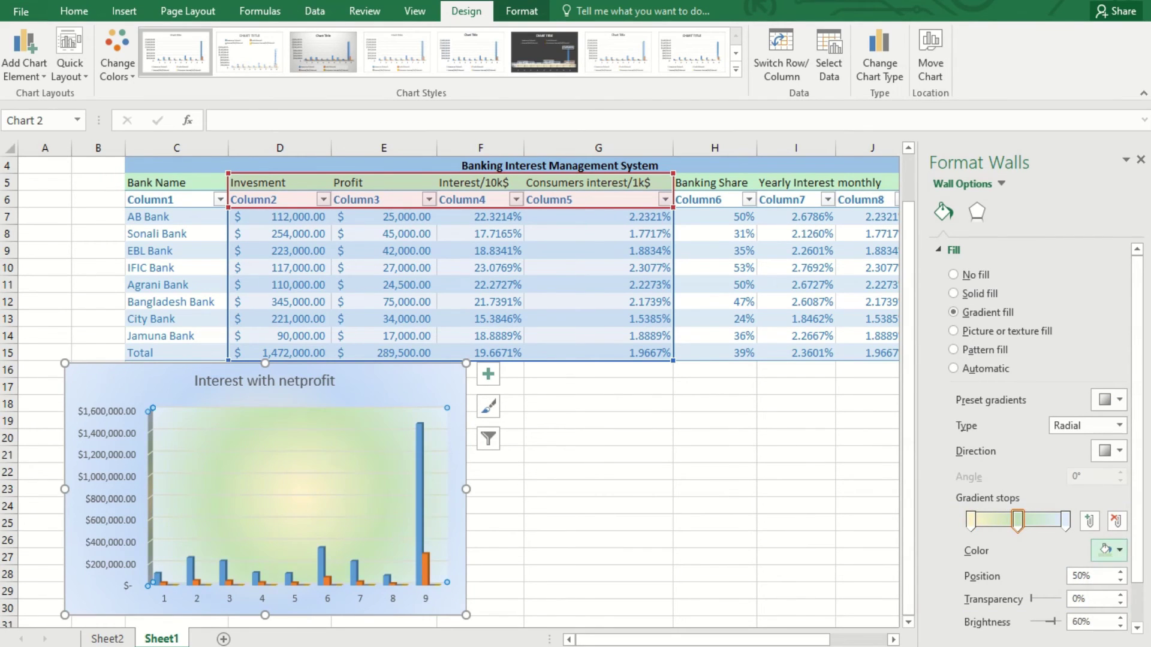
pyautogui.click(1119, 551)
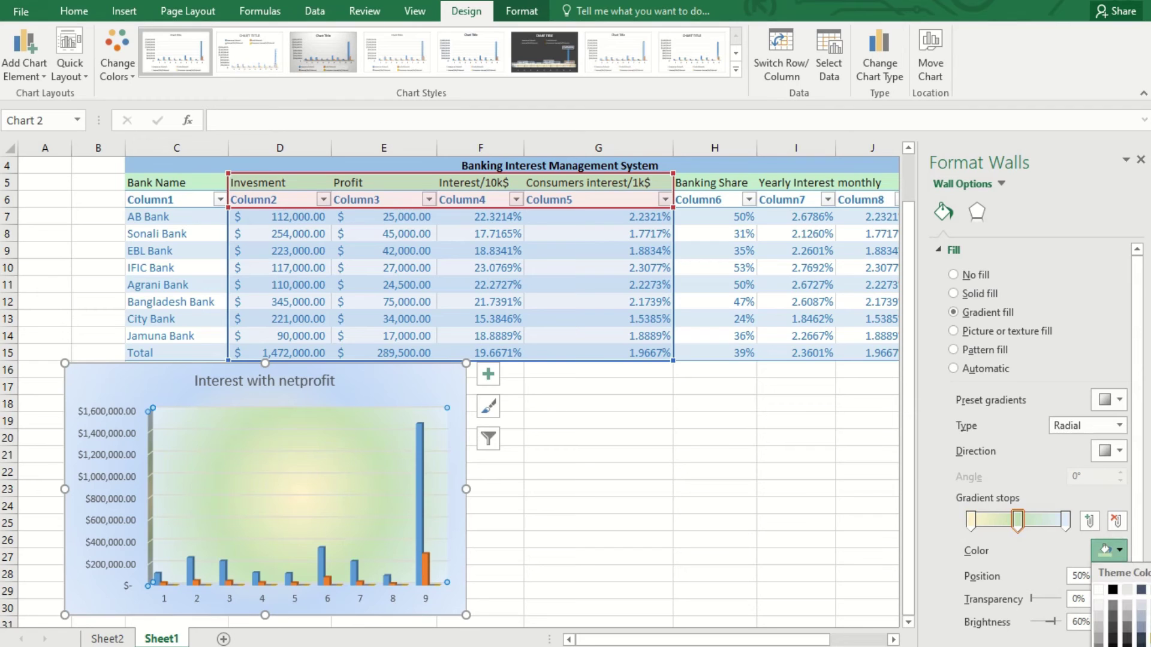
pyautogui.click(1148, 612)
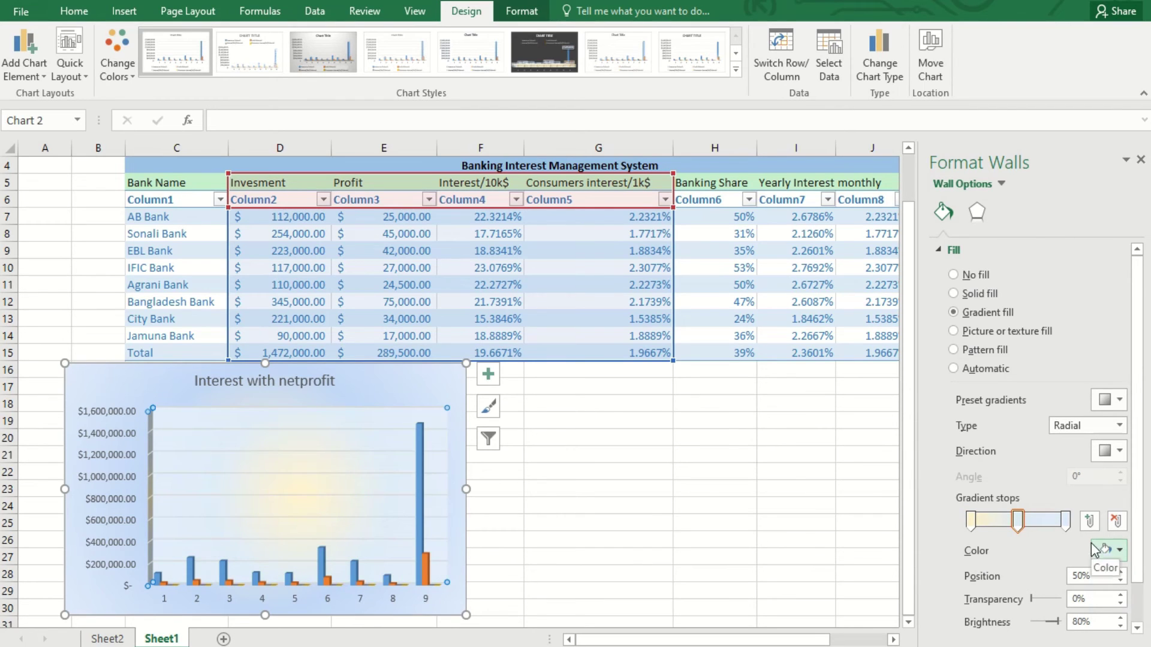
# - Set the last gradient stop of the chart walls' fill to light green
pyautogui.click(1065, 520)
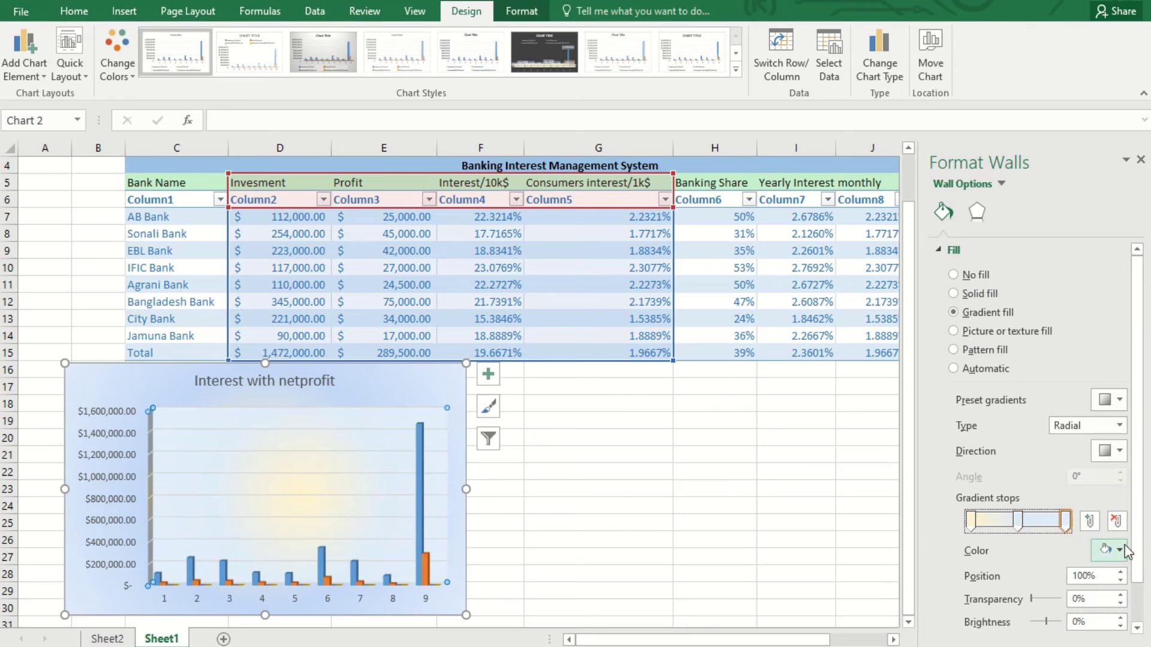
pyautogui.click(1125, 551)
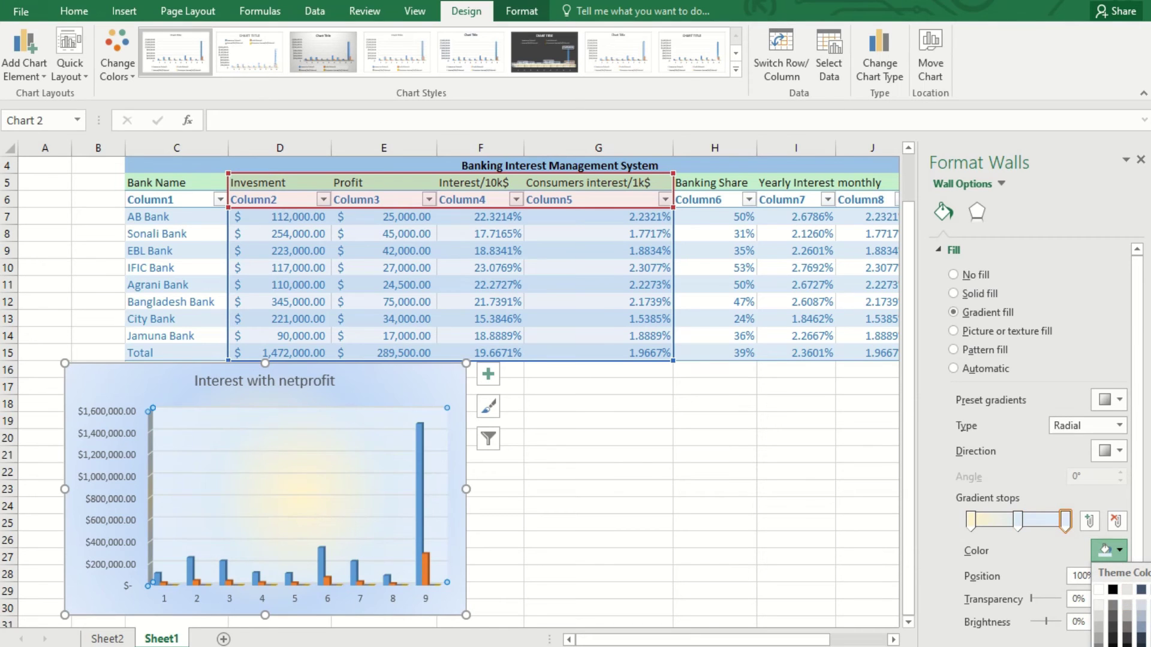
pyautogui.click(1141, 603)
pyautogui.click(551, 602)
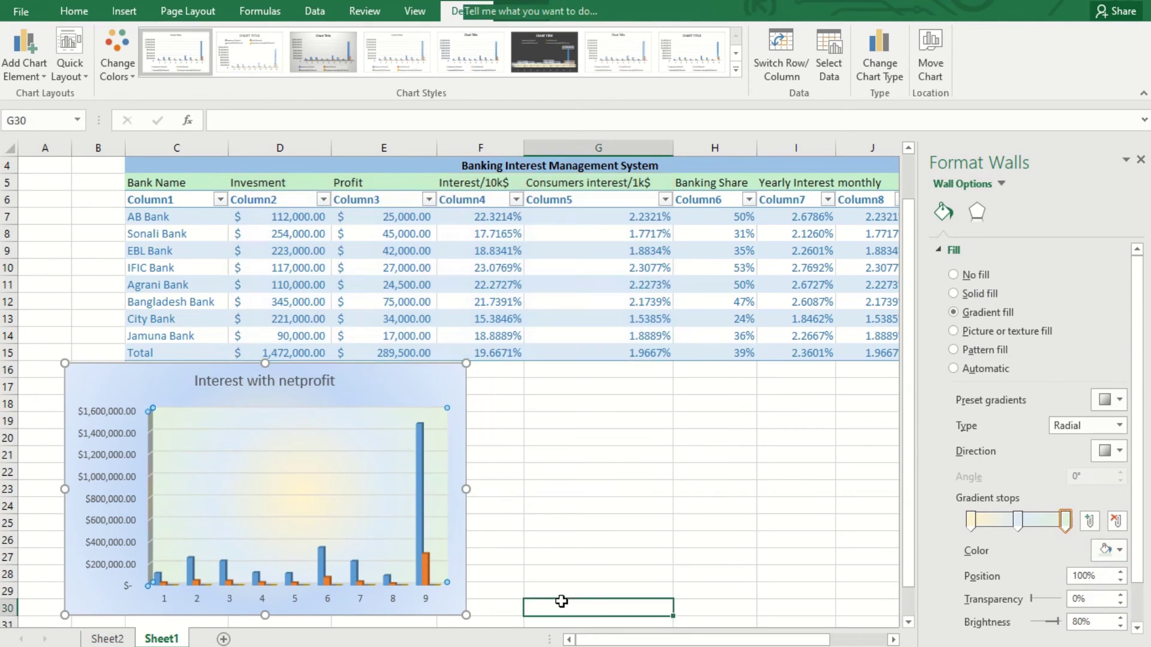
# - Remove the fill from the "Interest with netprofit" chart's chart area
pyautogui.click(426, 619)
pyautogui.click(407, 389)
pyautogui.rightClick(407, 388)
pyautogui.press('Escape')
pyautogui.click(110, 391)
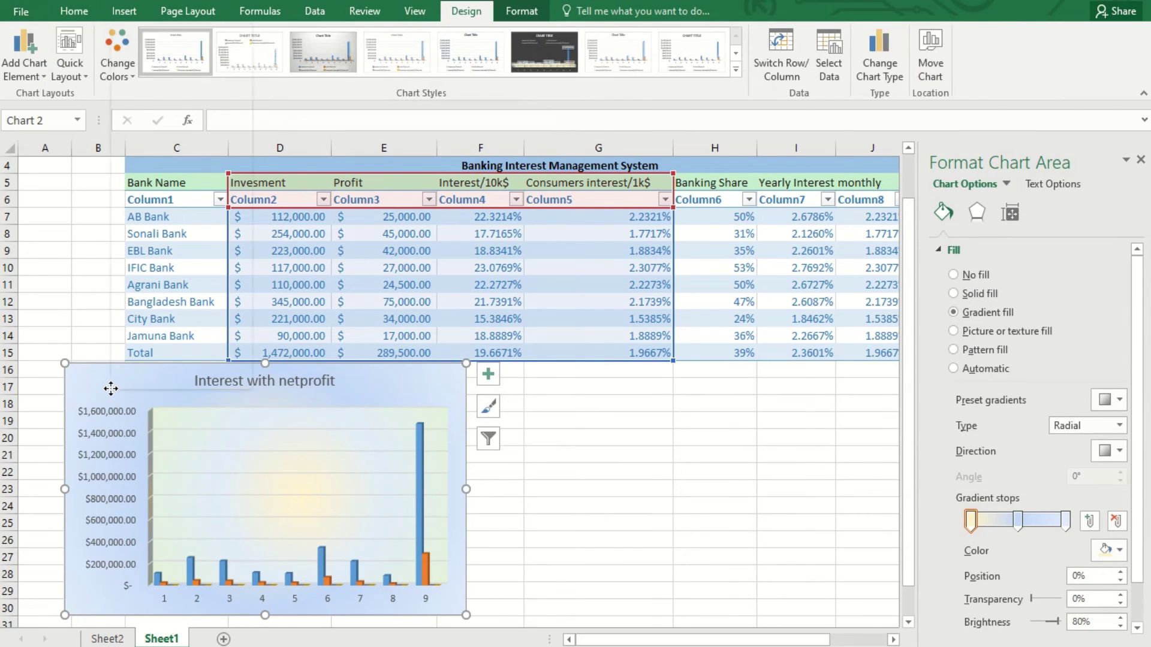
pyautogui.rightClick(111, 390)
pyautogui.click(146, 420)
pyautogui.click(144, 418)
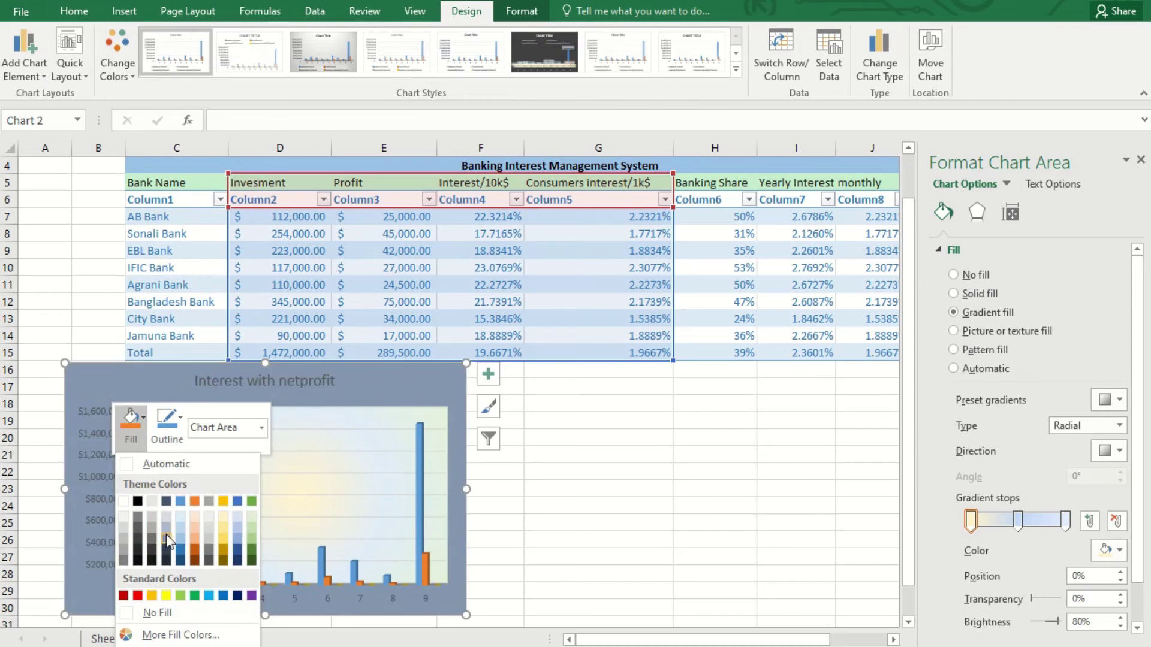
pyautogui.moveTo(236, 644)
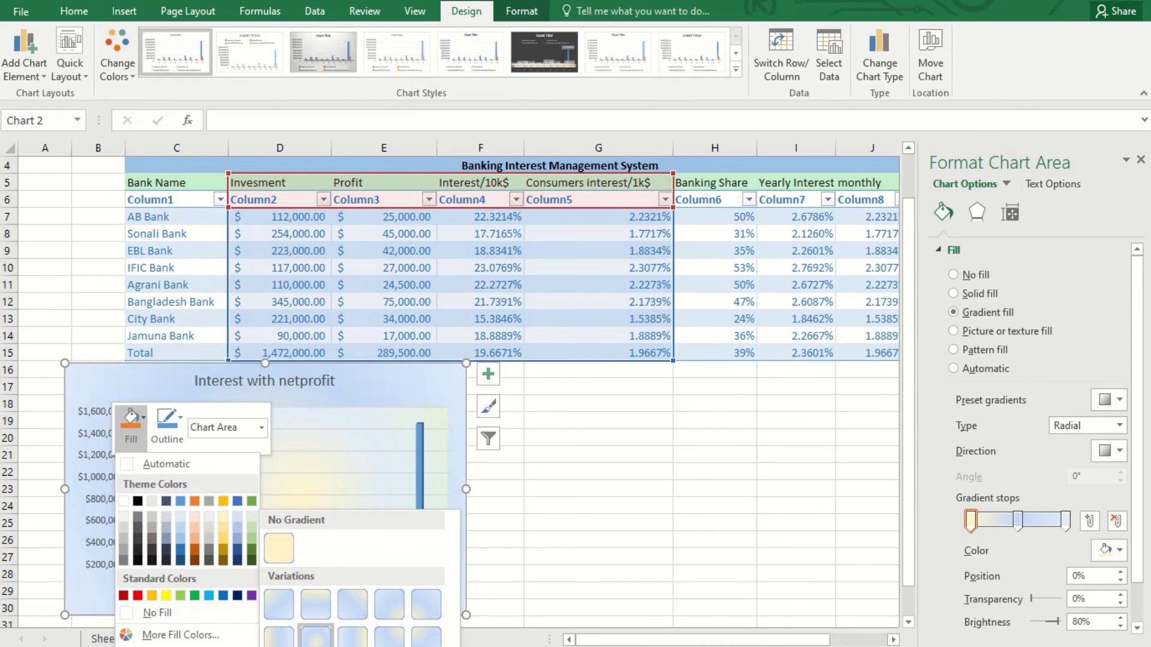
pyautogui.click(166, 617)
pyautogui.click(586, 552)
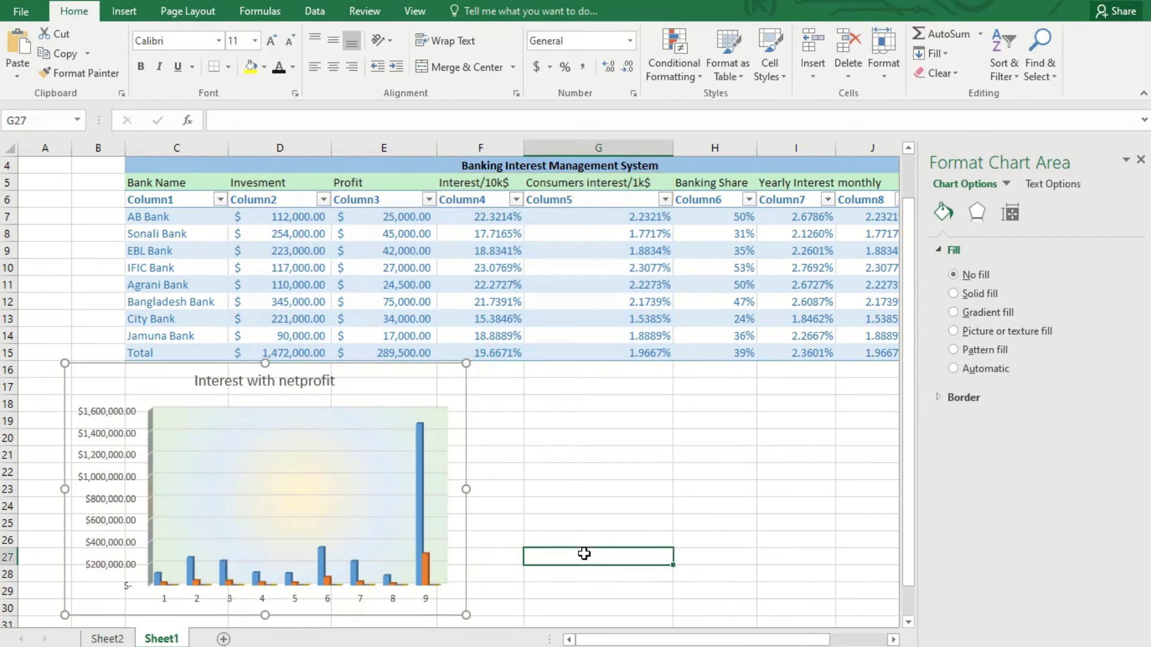
# - Fill the "Interest with netprofit" chart's chart area with solid light gold
pyautogui.click(573, 421)
pyautogui.click(166, 383)
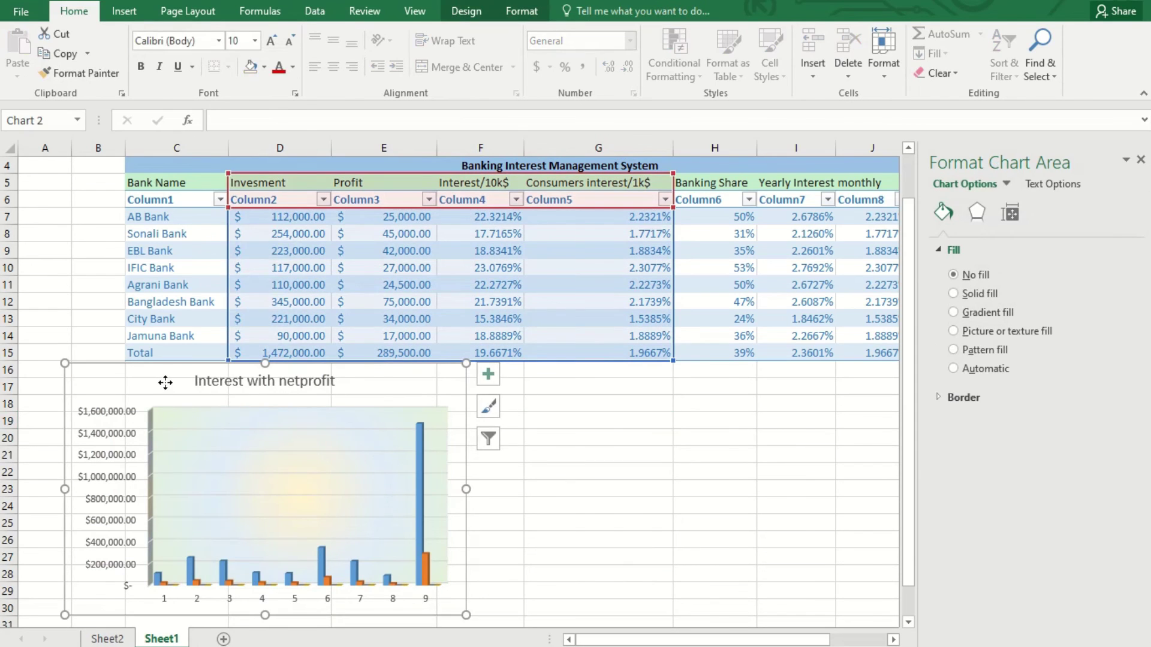
pyautogui.rightClick(166, 383)
pyautogui.click(186, 413)
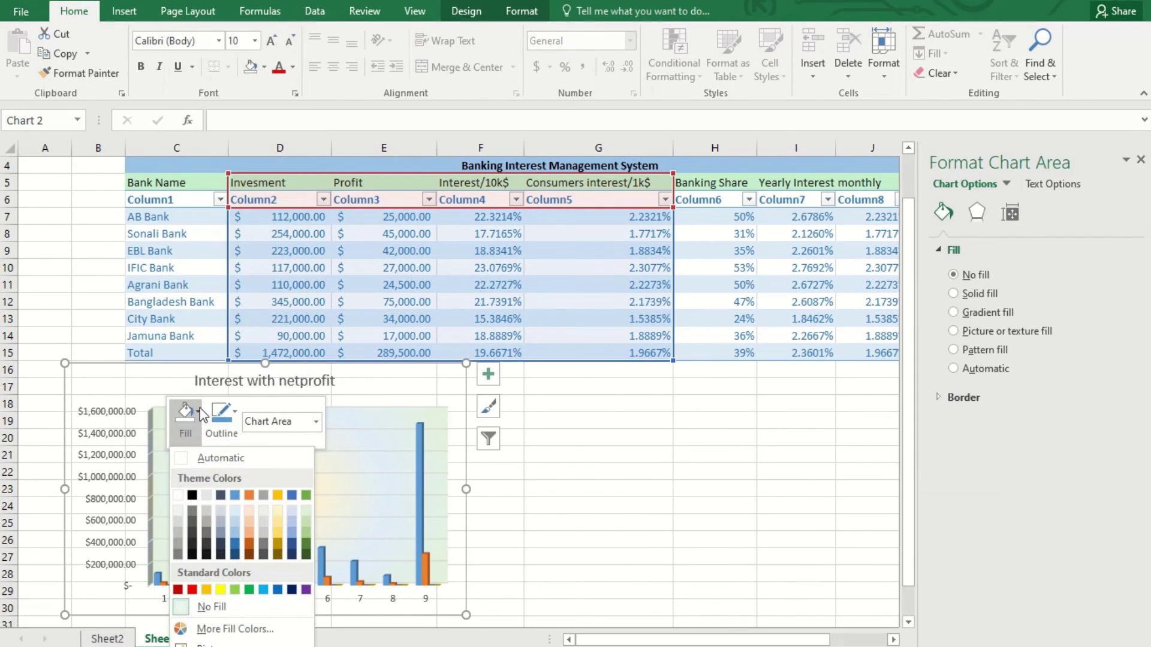
pyautogui.click(279, 511)
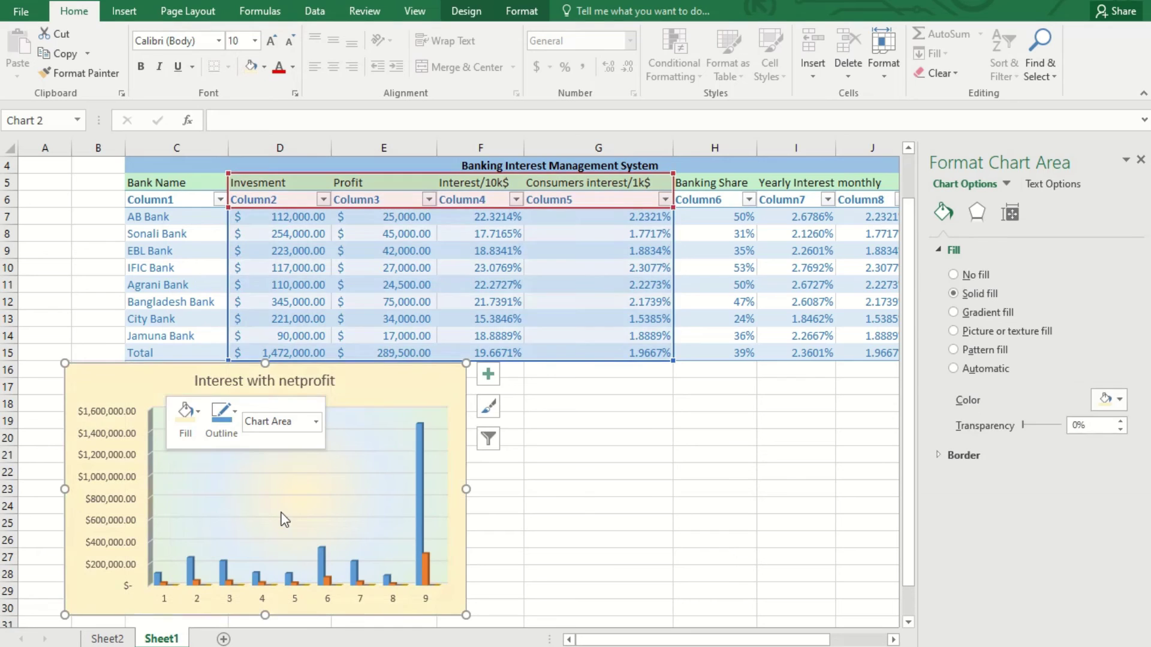
pyautogui.click(575, 491)
# - Move the "Interest with netprofit" chart so it sits directly below the table, aligned with the left edge of column C
pyautogui.moveTo(390, 395); pyautogui.dragTo(380, 401)
pyautogui.click(547, 426)
pyautogui.moveTo(453, 214); pyautogui.dragTo(888, 354)
pyautogui.moveTo(734, 639); pyautogui.dragTo(752, 639)
pyautogui.click(305, 386)
pyautogui.moveTo(305, 386); pyautogui.dragTo(362, 379)
pyautogui.moveTo(682, 637); pyautogui.dragTo(710, 637)
pyautogui.click(431, 221)
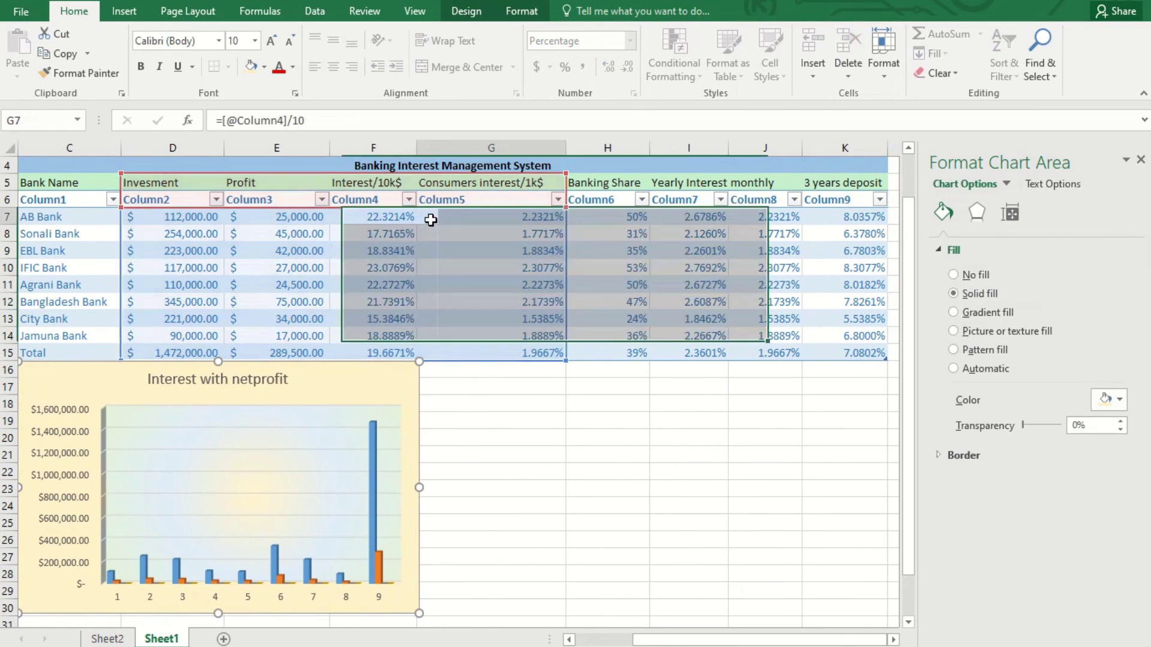
# - Insert a 3-D stacked column chart from F5:K15 and place it below the table, beside the first chart
pyautogui.moveTo(366, 182); pyautogui.dragTo(827, 347)
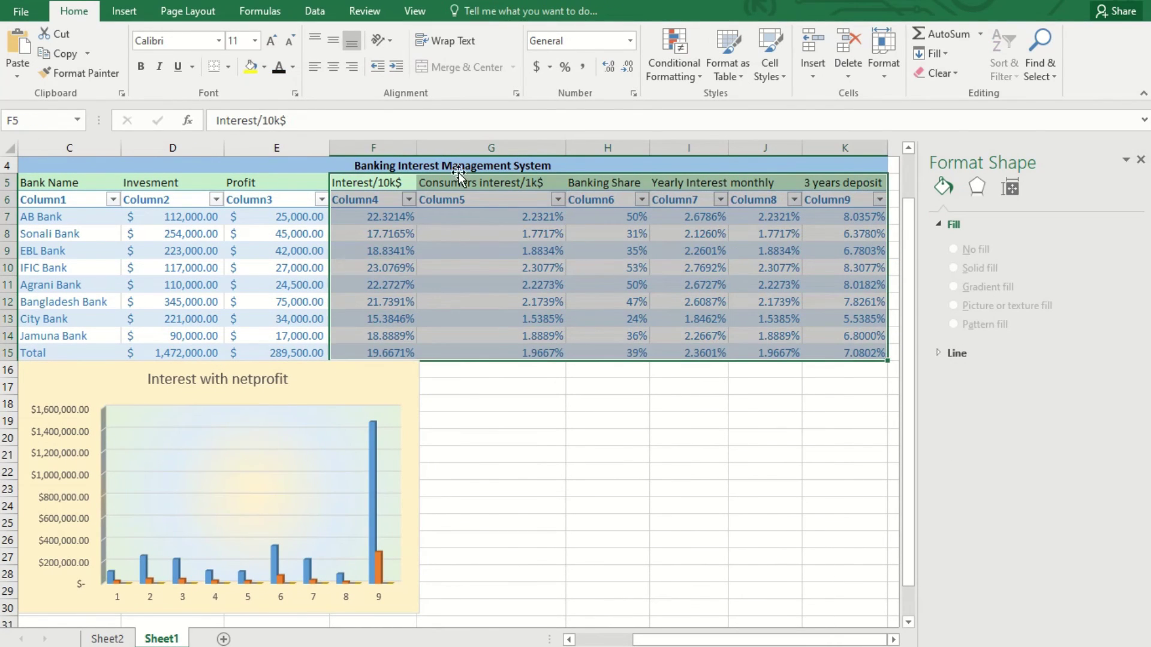
pyautogui.click(128, 17)
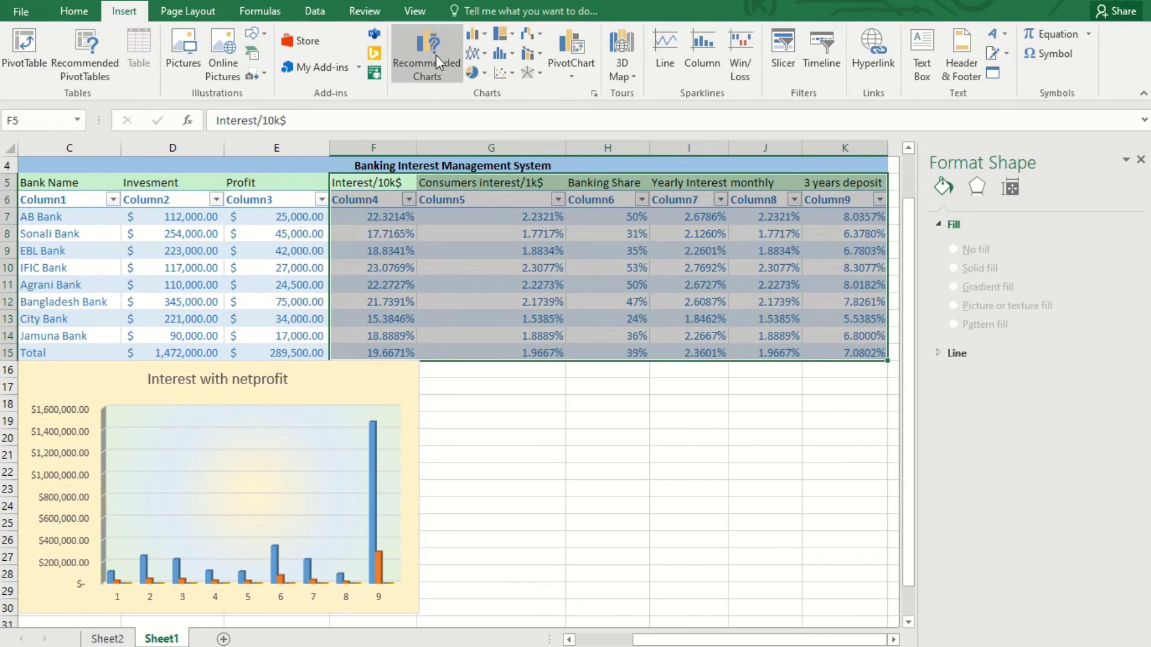
pyautogui.click(483, 35)
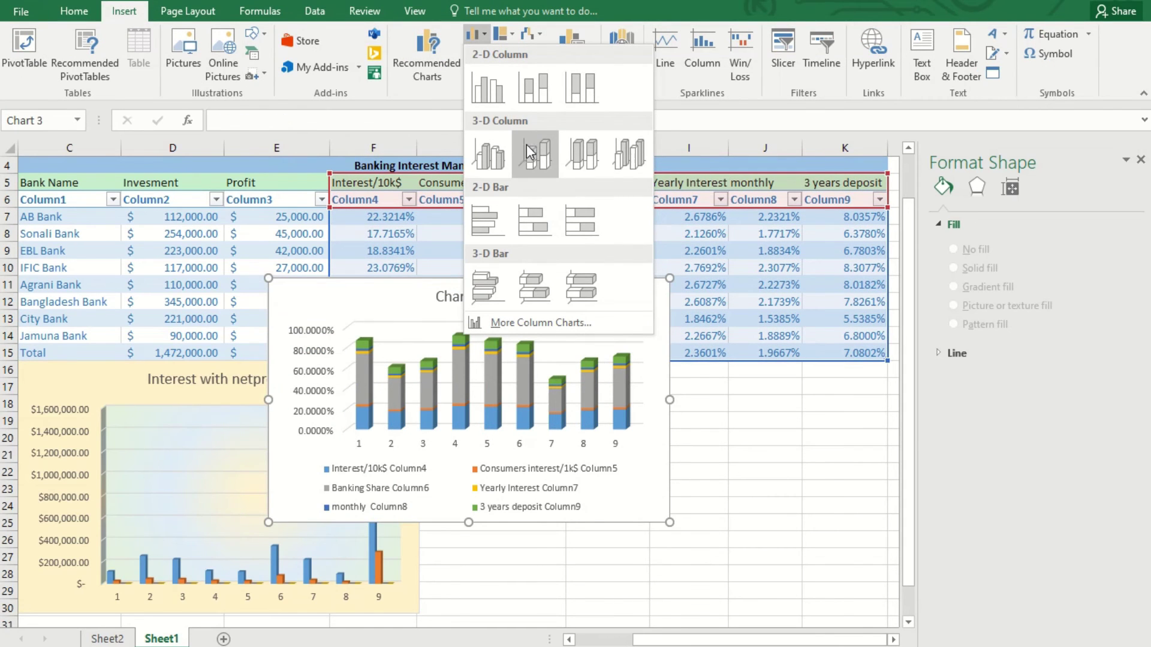
pyautogui.click(531, 161)
pyautogui.moveTo(532, 310); pyautogui.dragTo(695, 376)
# - Replace the new stacked column chart's title with "Interest"
pyautogui.click(658, 377)
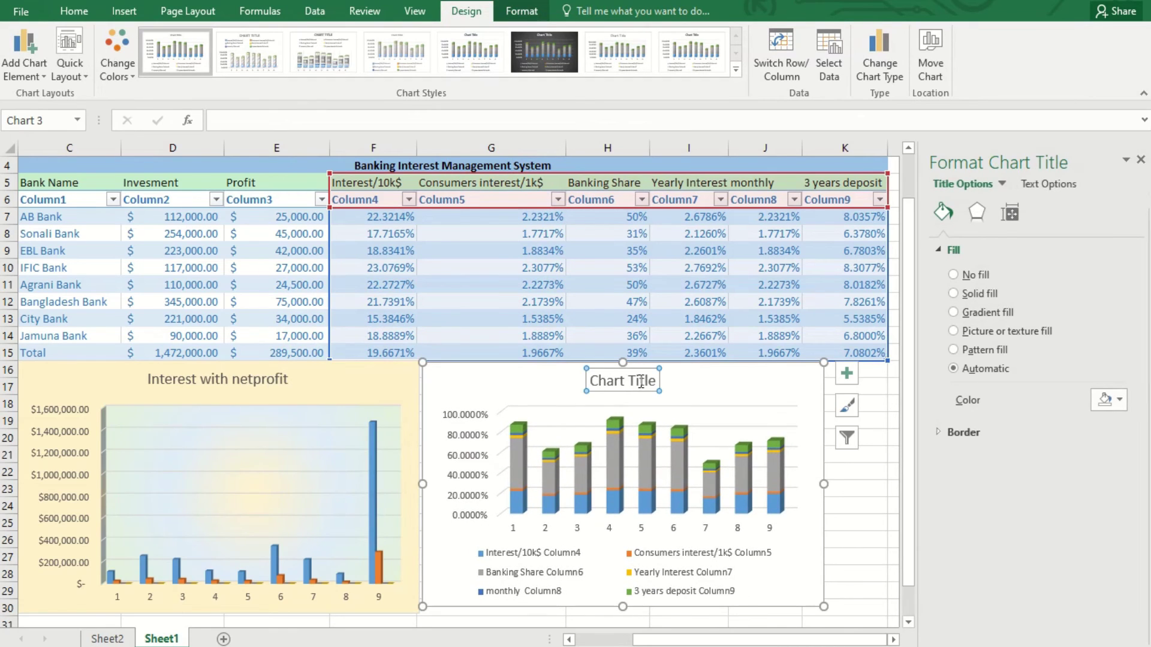
pyautogui.click(655, 380)
pyautogui.press('BackSpace')
pyautogui.press('BackSpace')
pyautogui.press('BackSpace')
pyautogui.press('BackSpace')
pyautogui.press('BackSpace')
pyautogui.press('BackSpace')
pyautogui.press('BackSpace')
pyautogui.press('BackSpace')
pyautogui.press('BackSpace')
pyautogui.write('Interest')
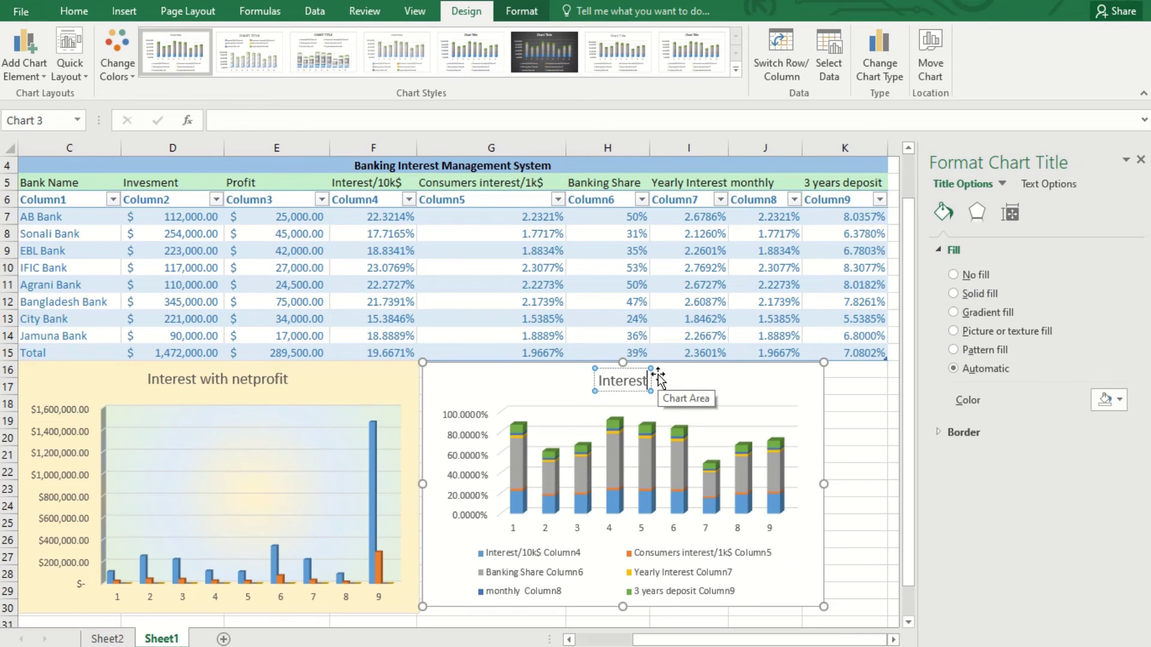
pyautogui.press('Escape')
pyautogui.click(688, 454)
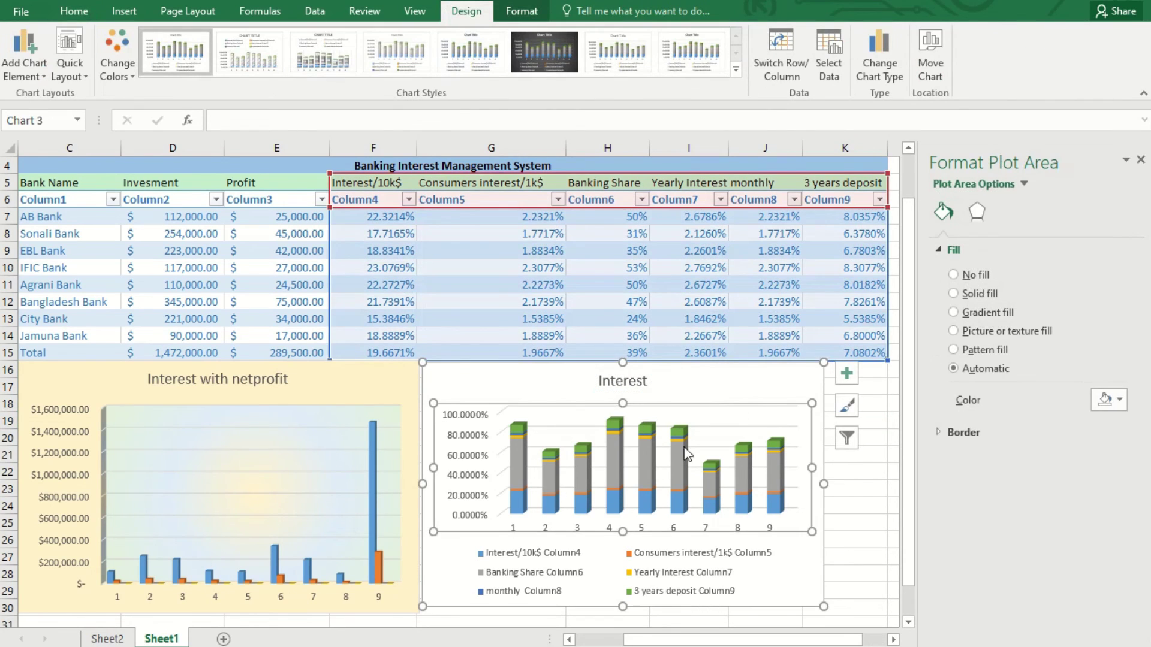
pyautogui.rightClick(796, 422)
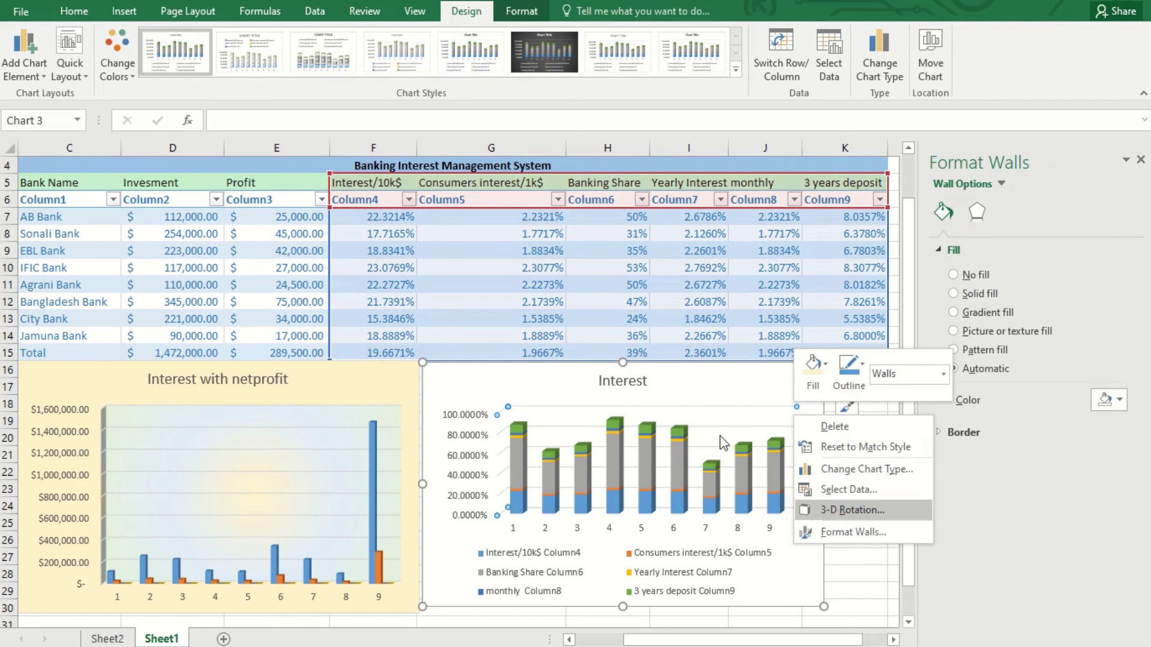
pyautogui.click(736, 412)
pyautogui.click(802, 520)
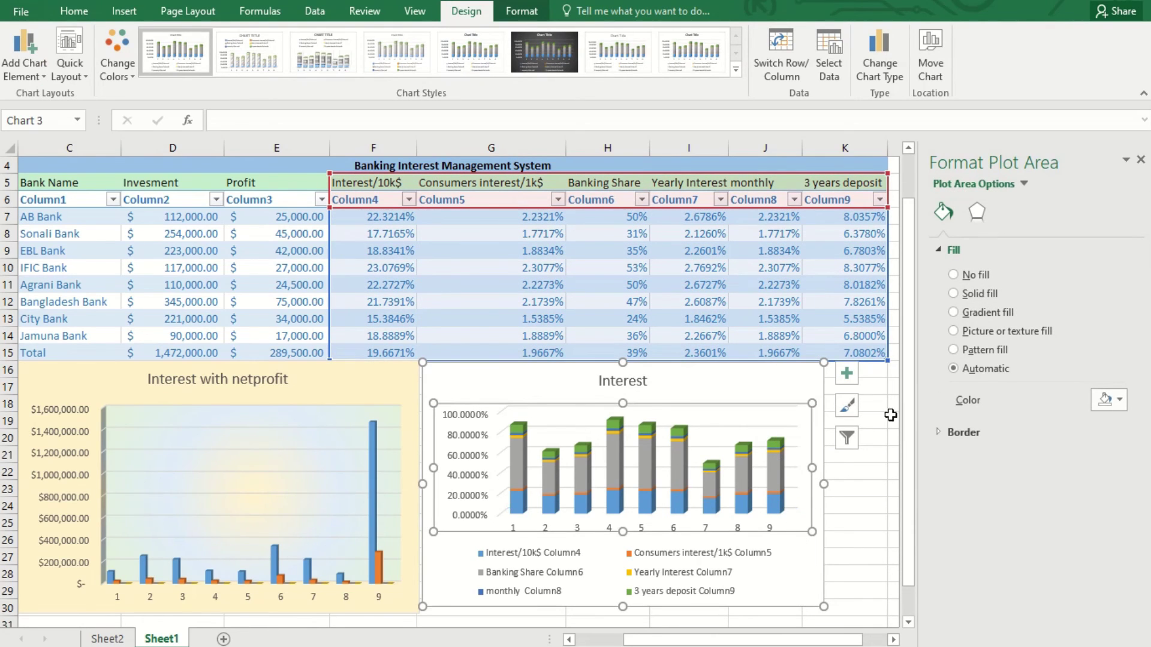
pyautogui.click(961, 432)
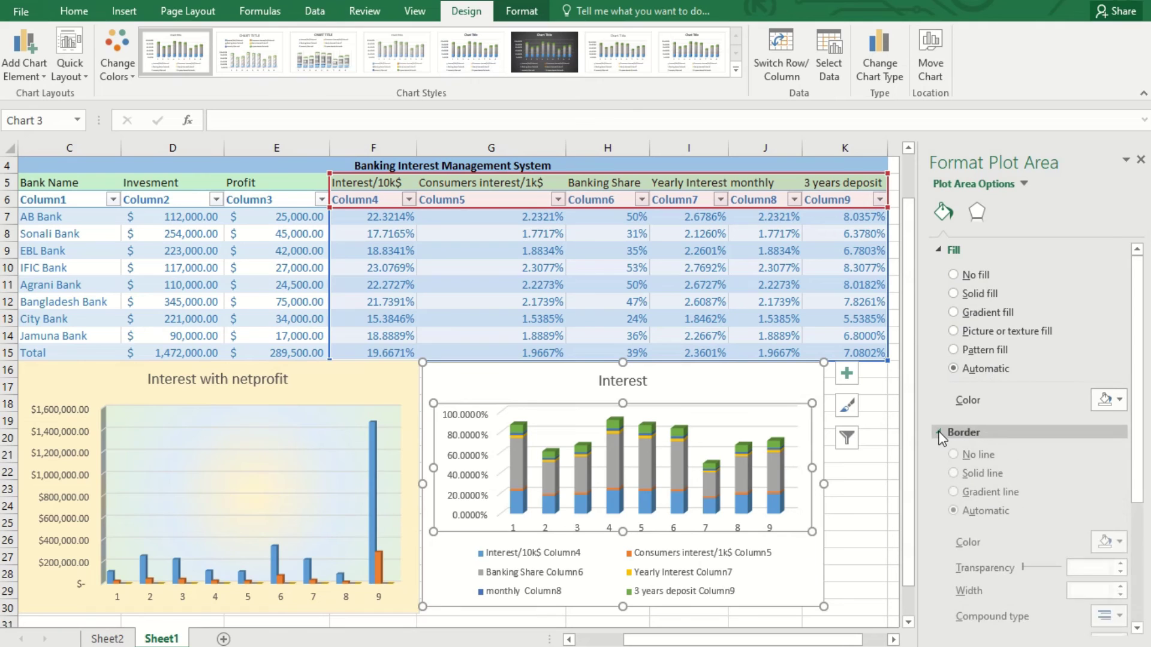
pyautogui.scroll(-3, 959, 438)
# - Apply the seventh preset chart style to the "Interest" chart, after trying the fourth
pyautogui.click(846, 406)
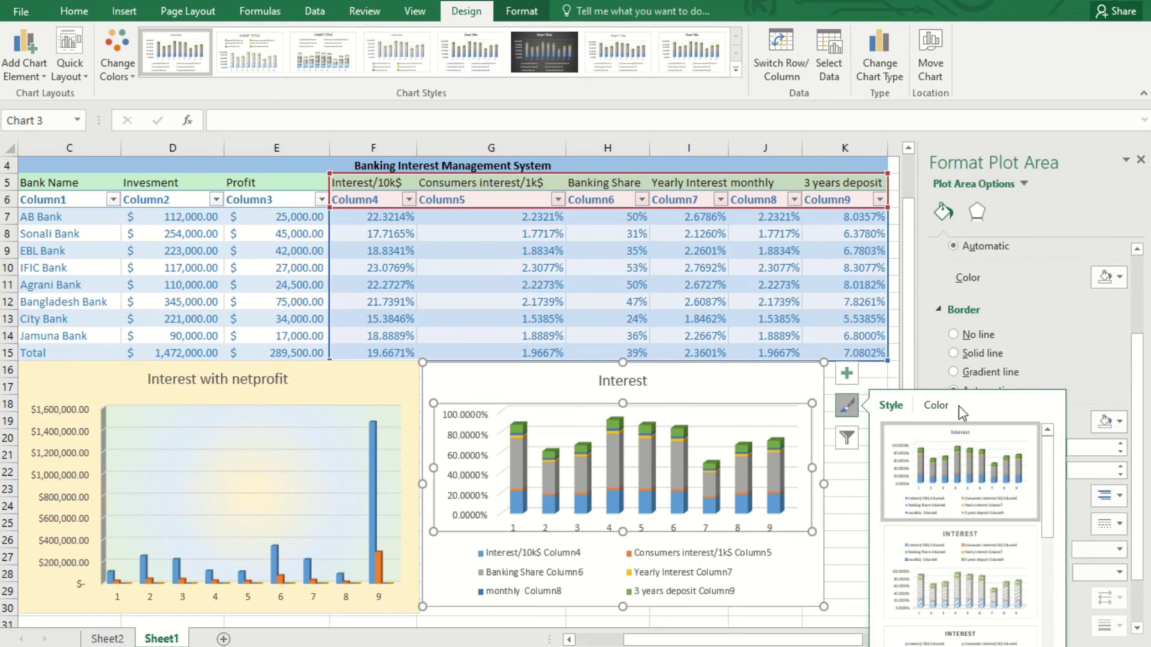
pyautogui.click(958, 573)
pyautogui.scroll(-3, 959, 573)
pyautogui.click(971, 488)
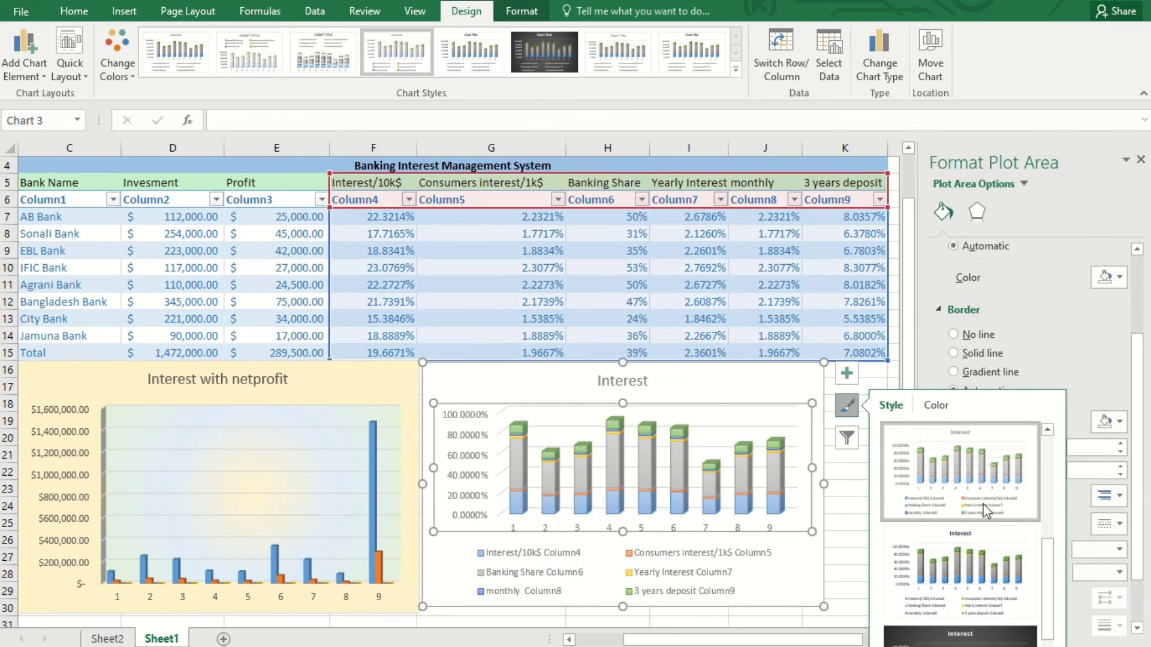
pyautogui.scroll(-2, 1035, 481)
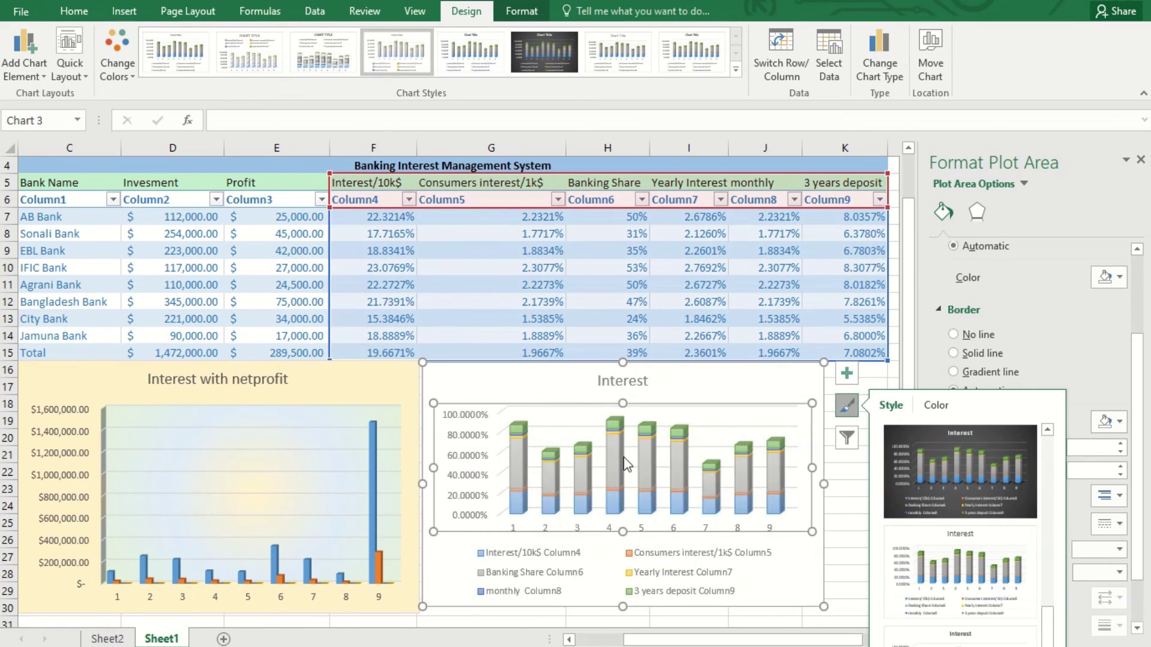
pyautogui.click(923, 587)
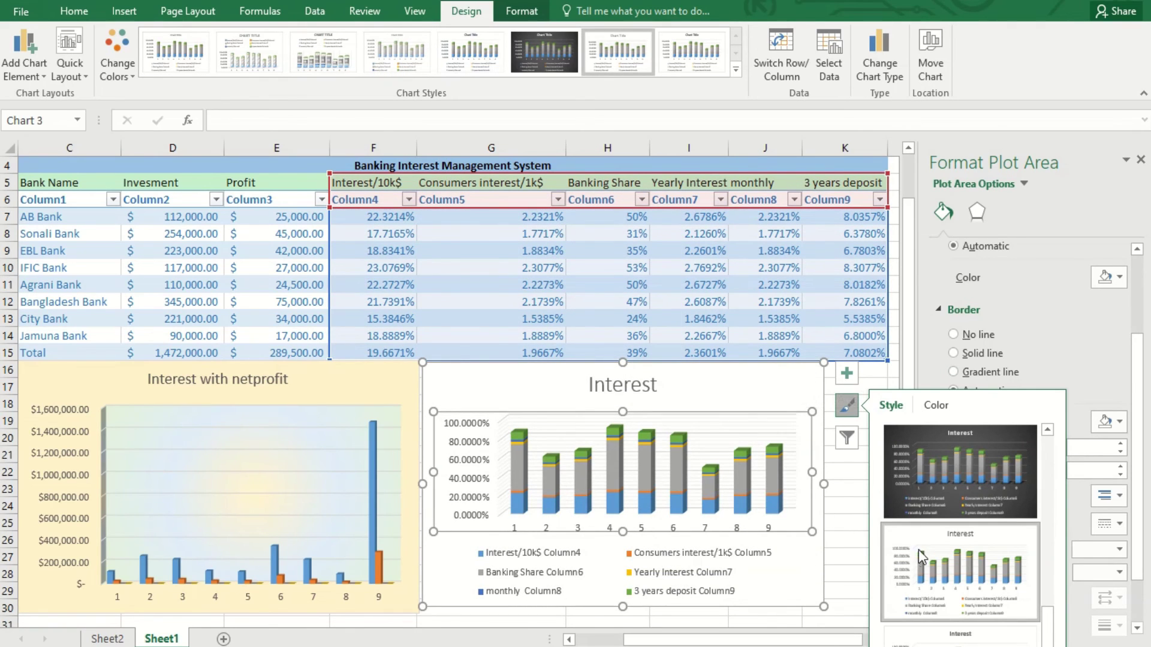
# - Expand the 3-D rotation and shadow effect options of the "Interest" chart's plot area
pyautogui.click(977, 211)
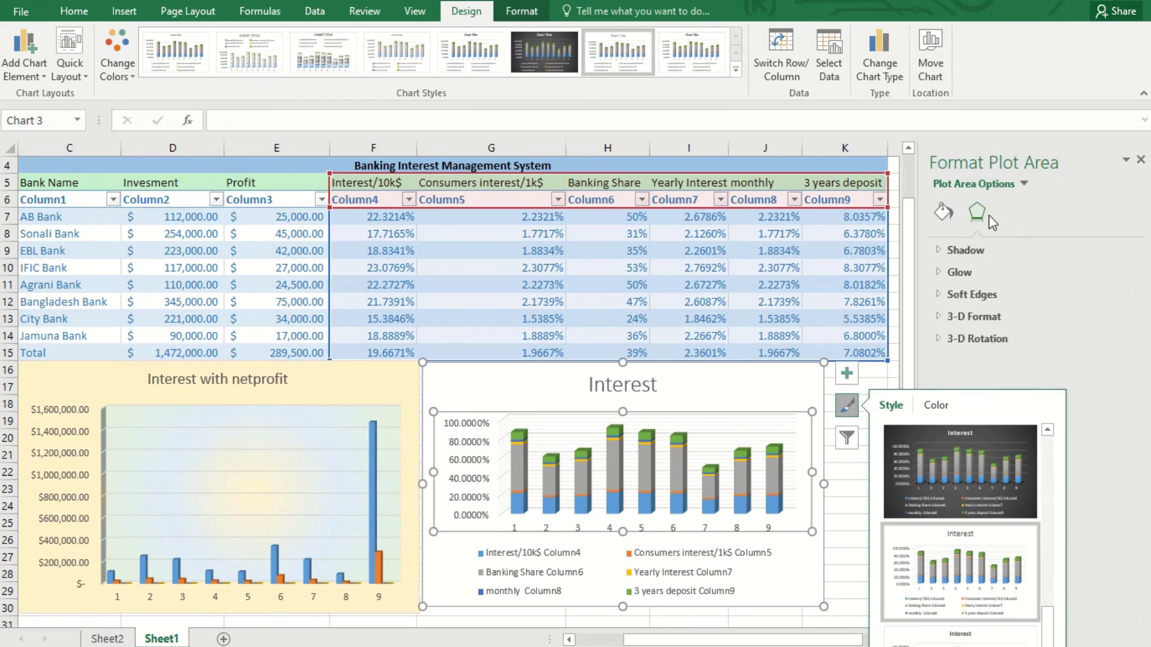
pyautogui.click(983, 335)
pyautogui.click(993, 246)
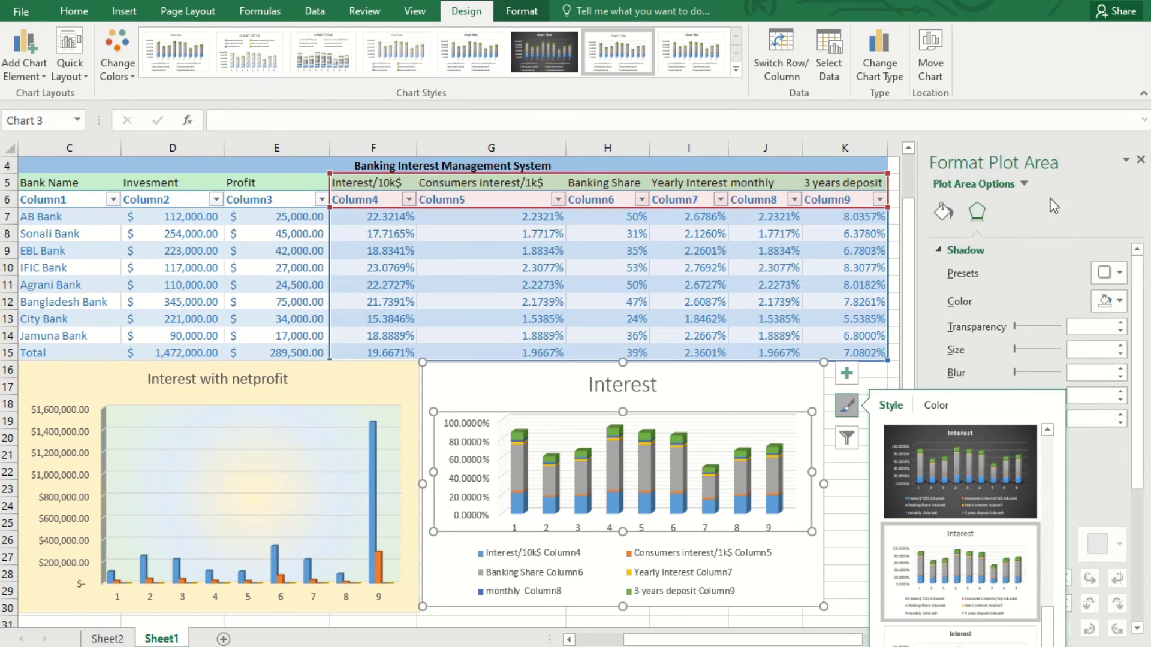
# - Browse the alternative chart types available for the "Interest" chart's Banking Share series, from Line through Combo
pyautogui.rightClick(642, 463)
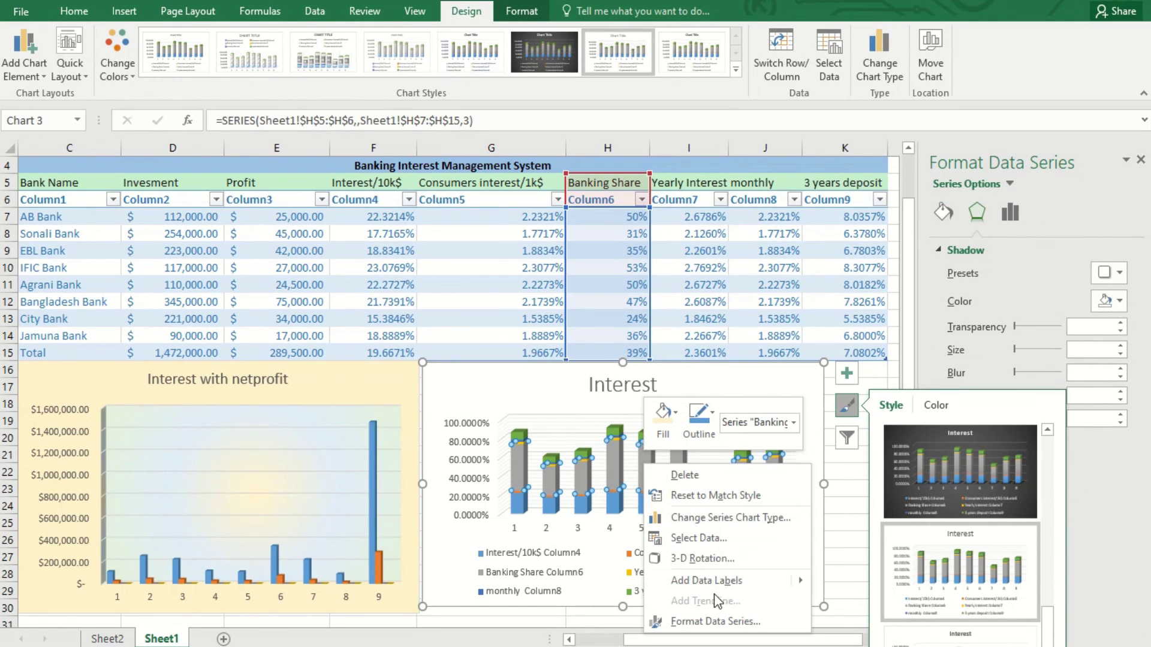
pyautogui.click(720, 517)
pyautogui.click(523, 343)
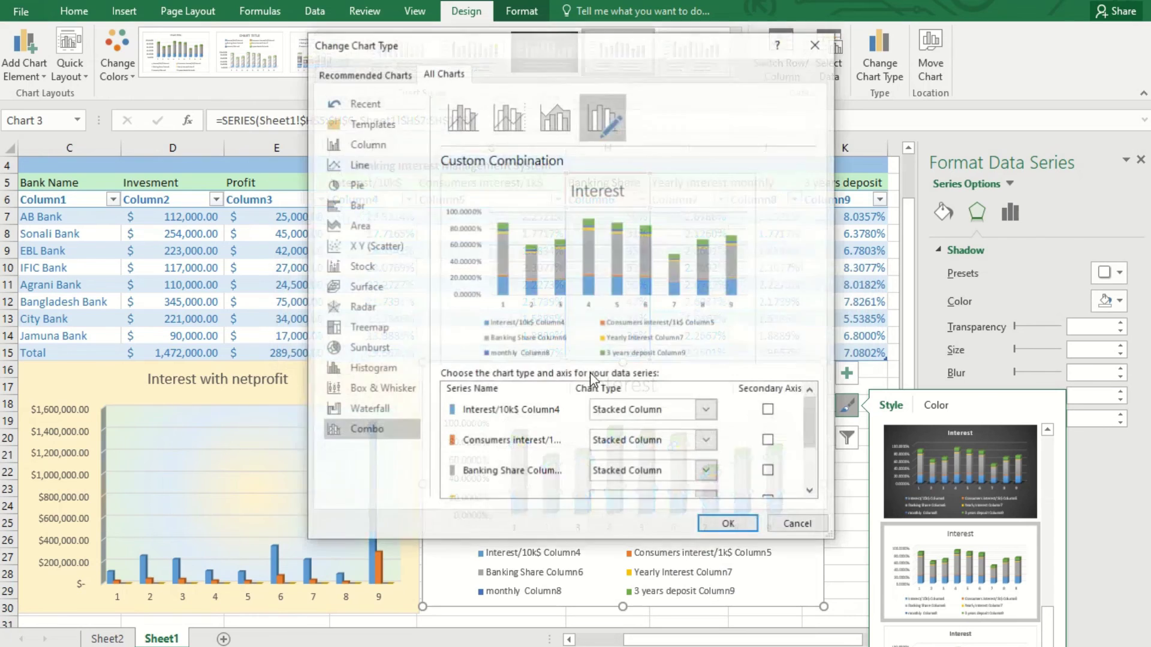
pyautogui.click(366, 160)
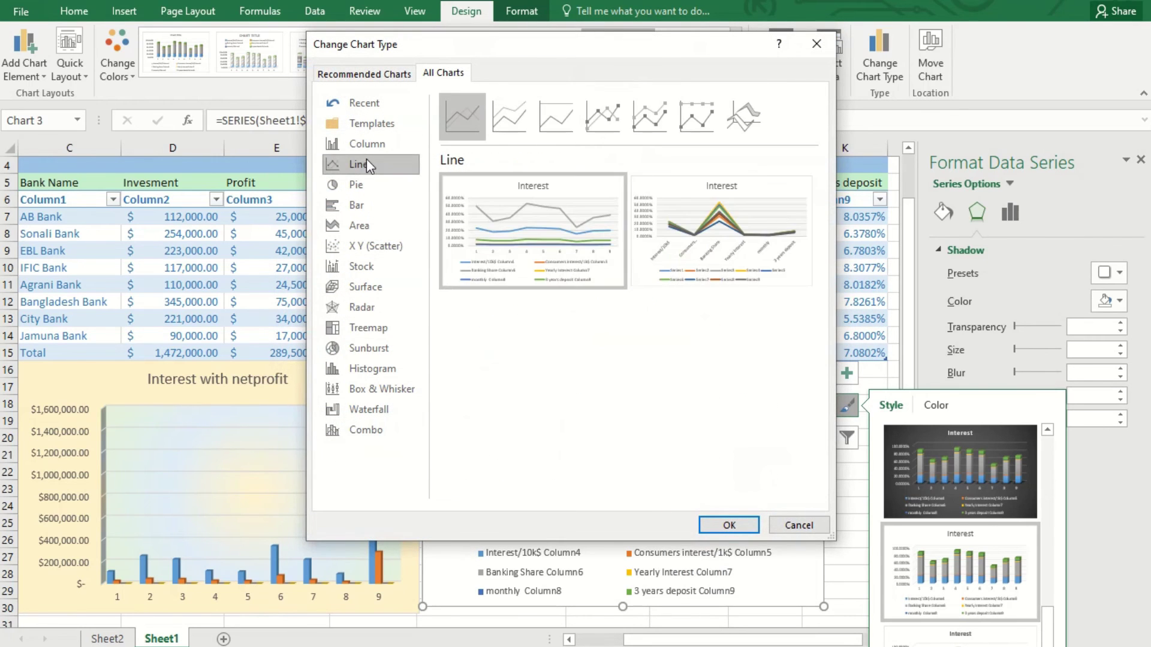
pyautogui.click(363, 185)
pyautogui.click(363, 205)
pyautogui.click(364, 225)
pyautogui.click(369, 264)
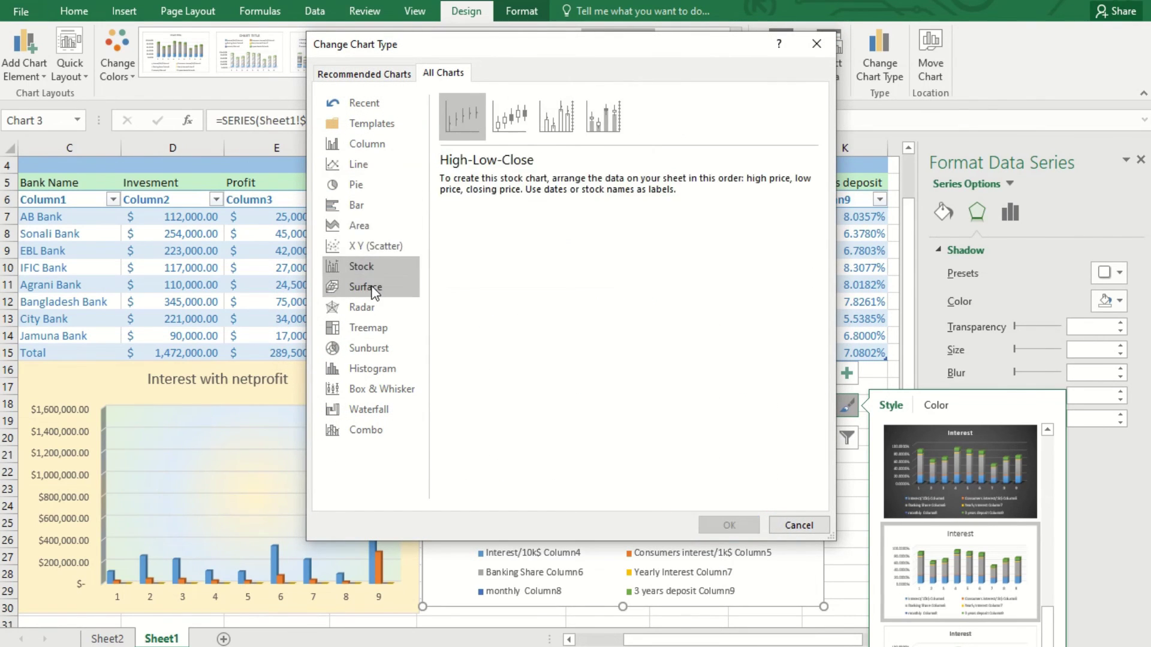
pyautogui.click(371, 288)
pyautogui.click(369, 308)
pyautogui.click(373, 330)
pyautogui.click(374, 367)
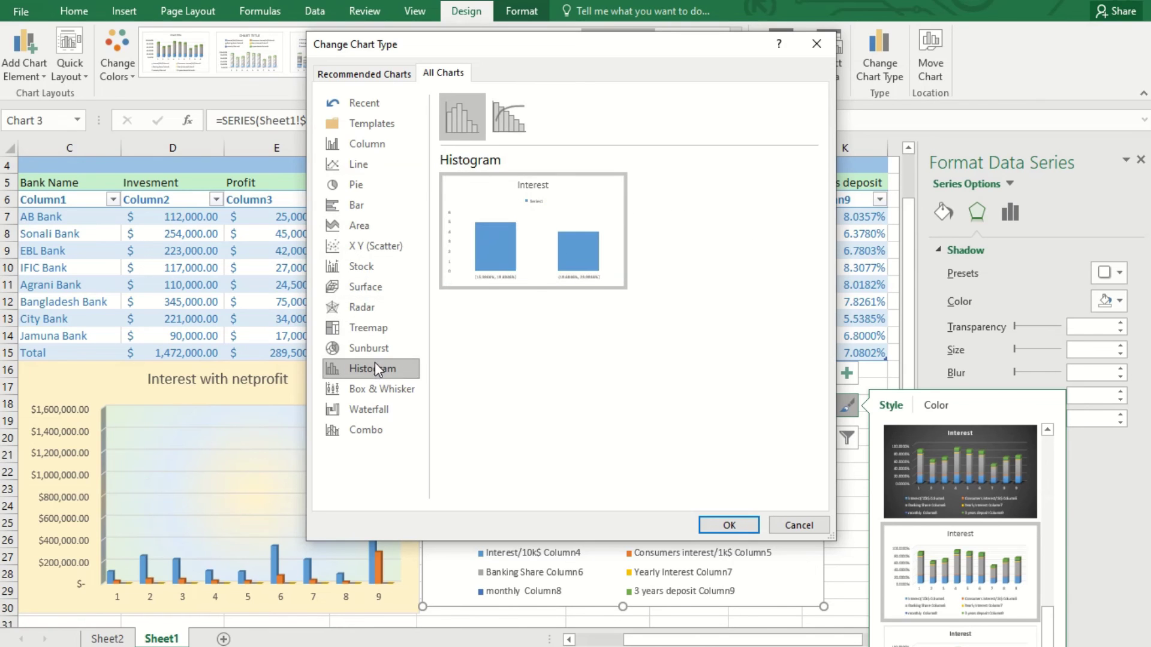
pyautogui.click(362, 409)
pyautogui.click(367, 431)
pyautogui.click(817, 43)
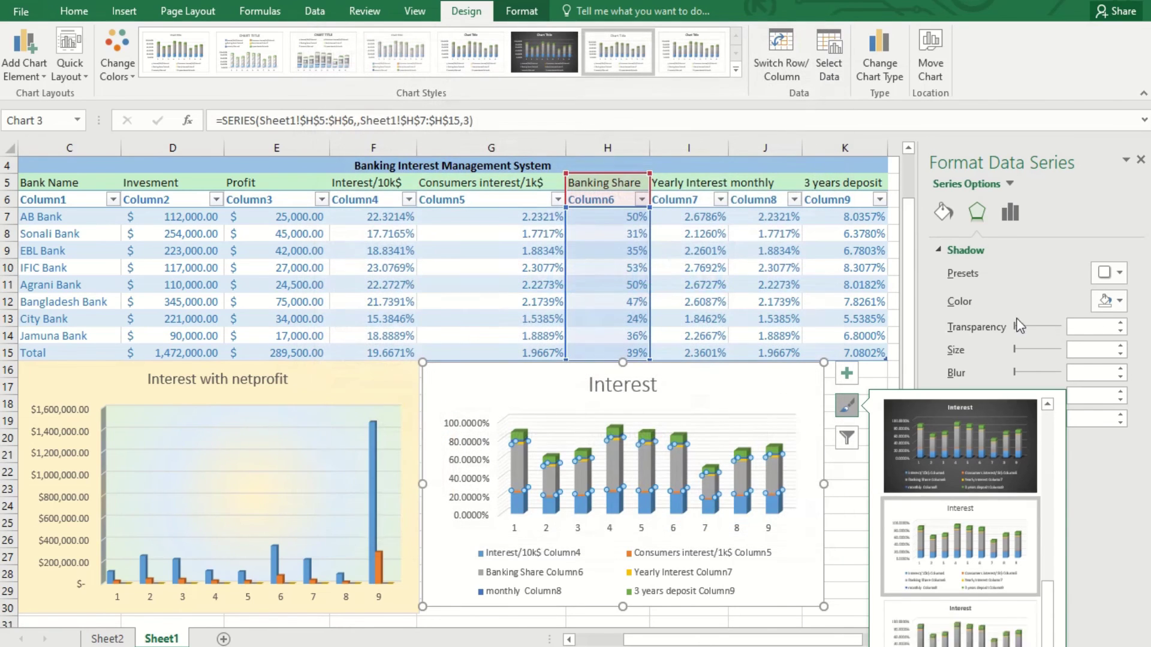
# - Format the "Interest" chart's Banking Share series as cylinders with a gap depth of 252% and a gap width of 172%
pyautogui.click(792, 406)
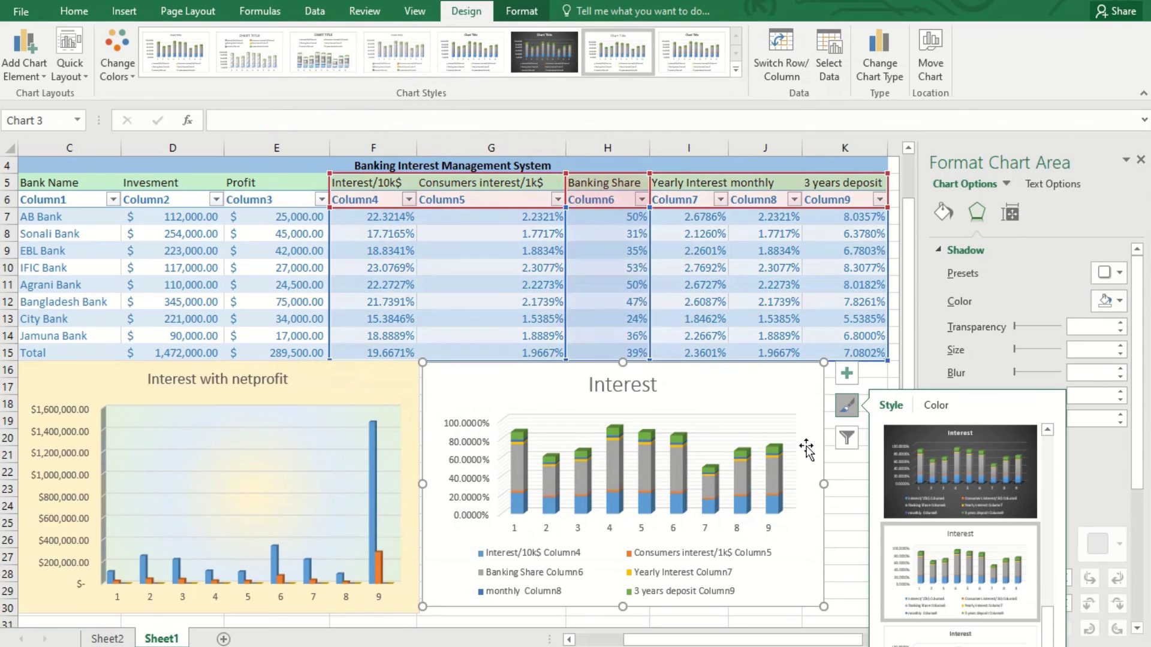
pyautogui.click(797, 432)
pyautogui.click(846, 374)
pyautogui.click(744, 404)
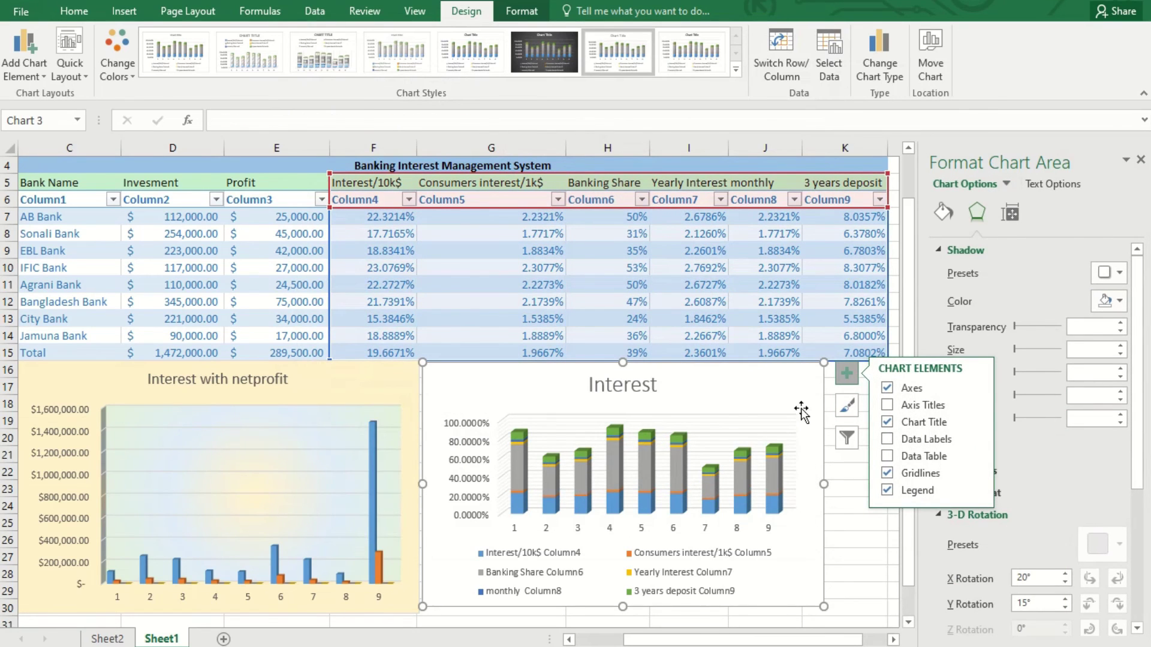
pyautogui.rightClick(678, 465)
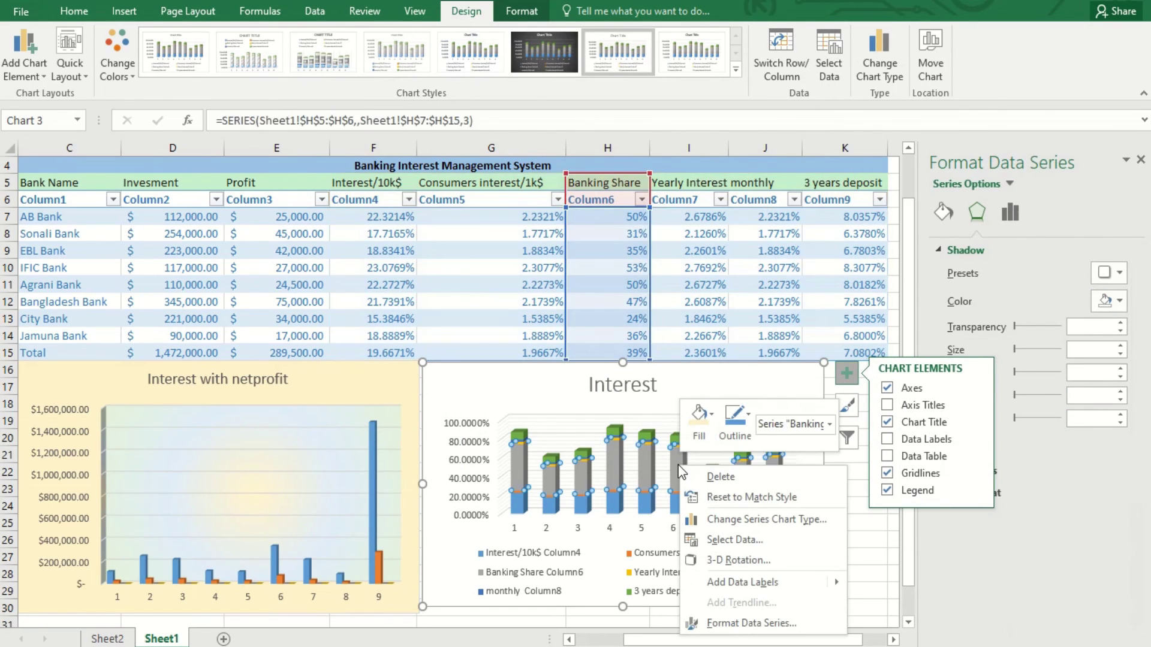
pyautogui.click(709, 624)
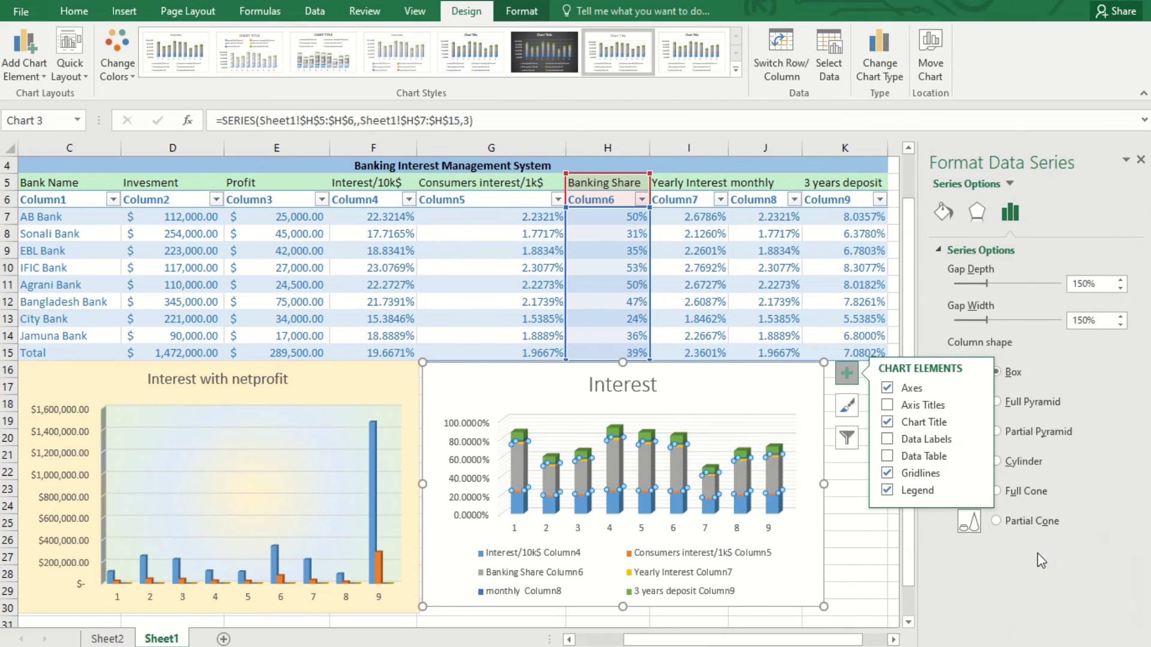
pyautogui.click(996, 462)
pyautogui.moveTo(990, 318)
pyautogui.mouseDown()
pyautogui.moveTo(1011, 321)
pyautogui.moveTo(980, 321)
pyautogui.mouseUp()
pyautogui.click(847, 374)
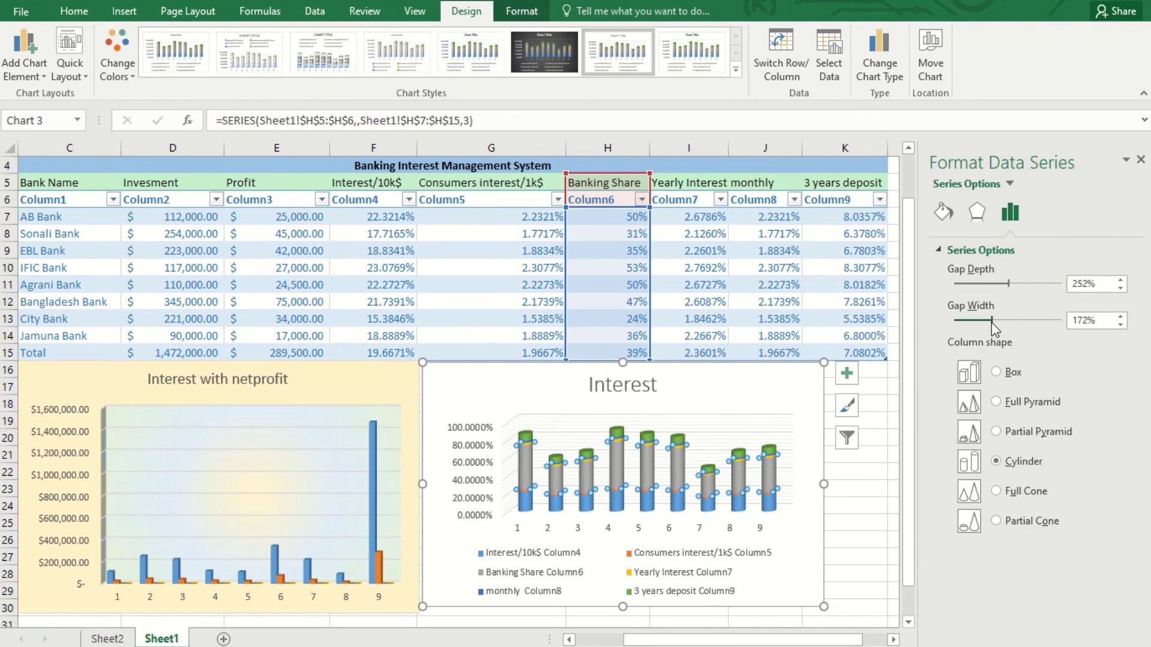
# - Remove the legend from the "Interest" chart and reduce its gap width to 63%
pyautogui.click(846, 374)
pyautogui.click(887, 490)
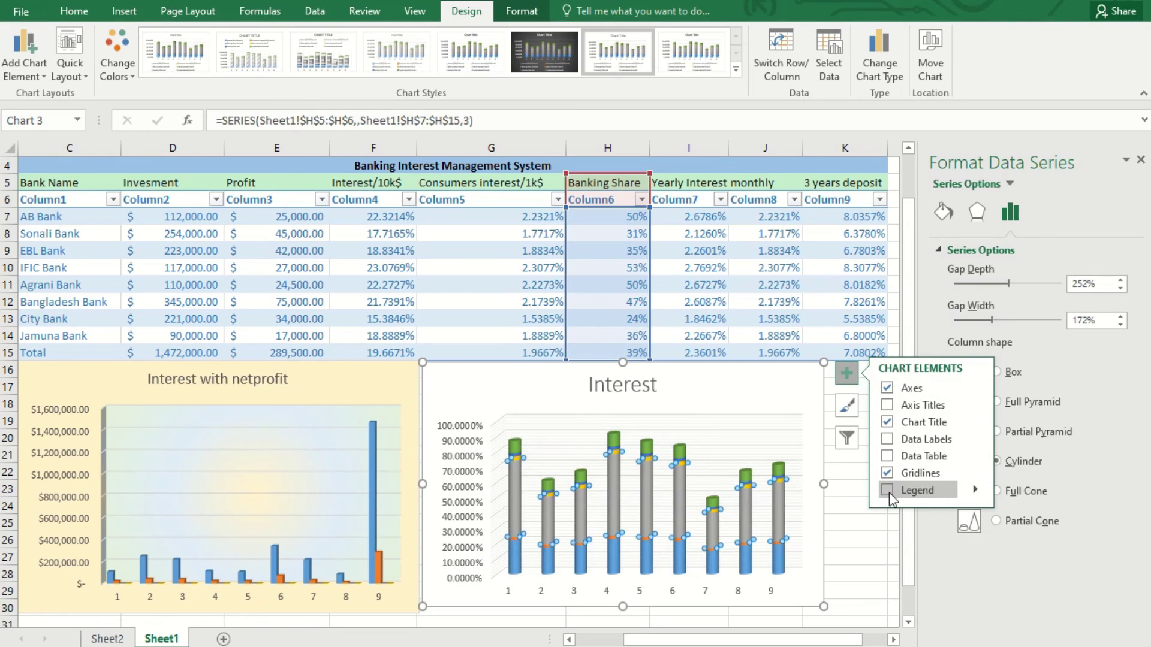
pyautogui.moveTo(978, 319); pyautogui.dragTo(968, 319)
# - Add data labels to the Interest/10k$ series in the "Interest" chart
pyautogui.rightClick(516, 514)
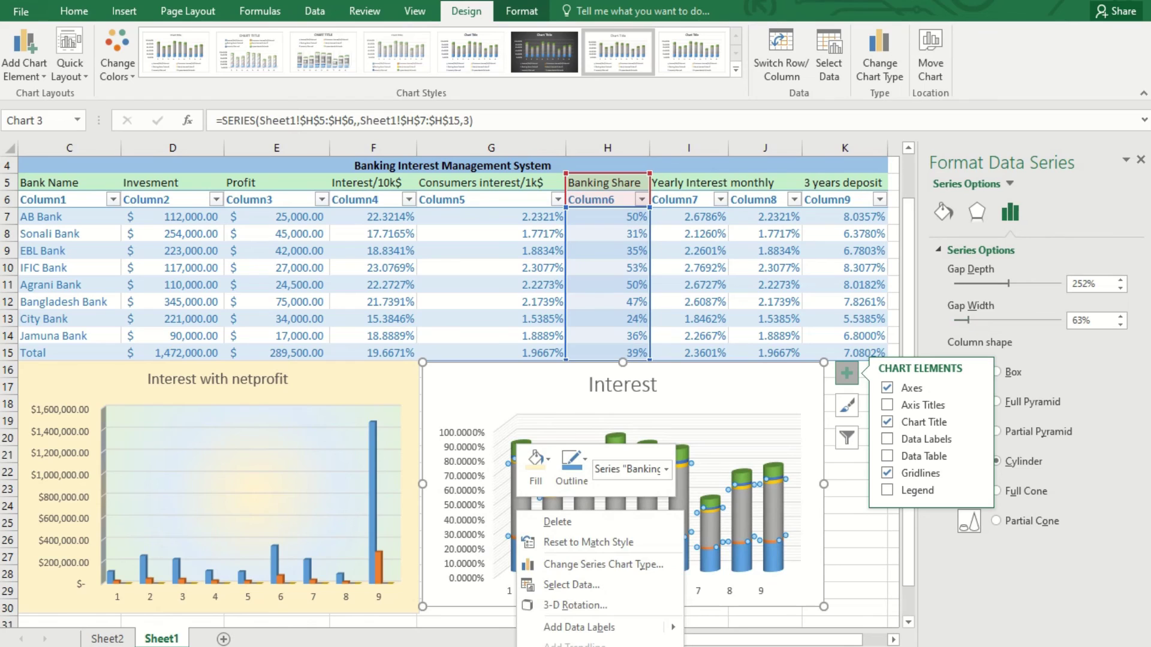
pyautogui.click(520, 505)
pyautogui.rightClick(520, 505)
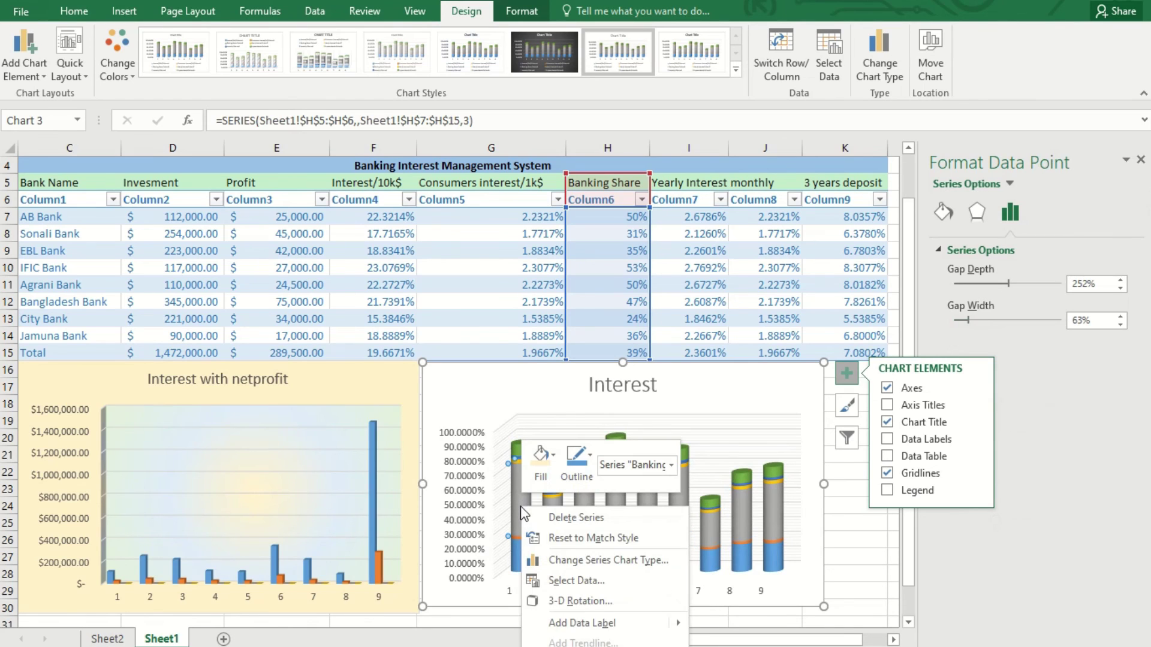
pyautogui.click(593, 537)
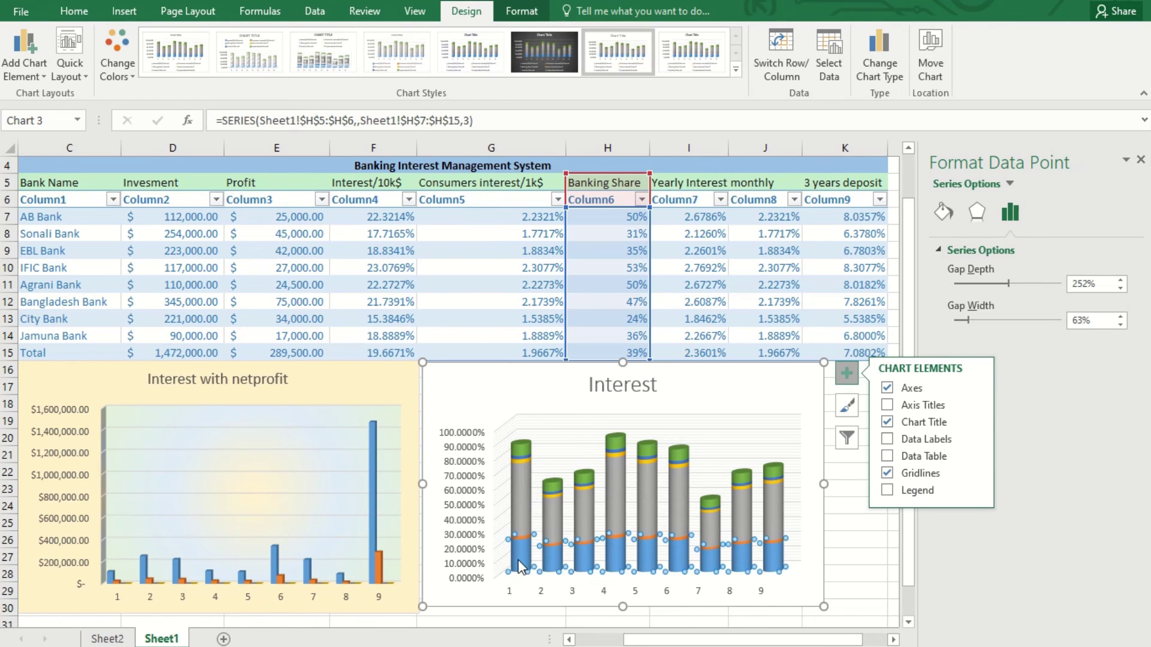
pyautogui.click(517, 560)
pyautogui.rightClick(520, 556)
pyautogui.click(593, 644)
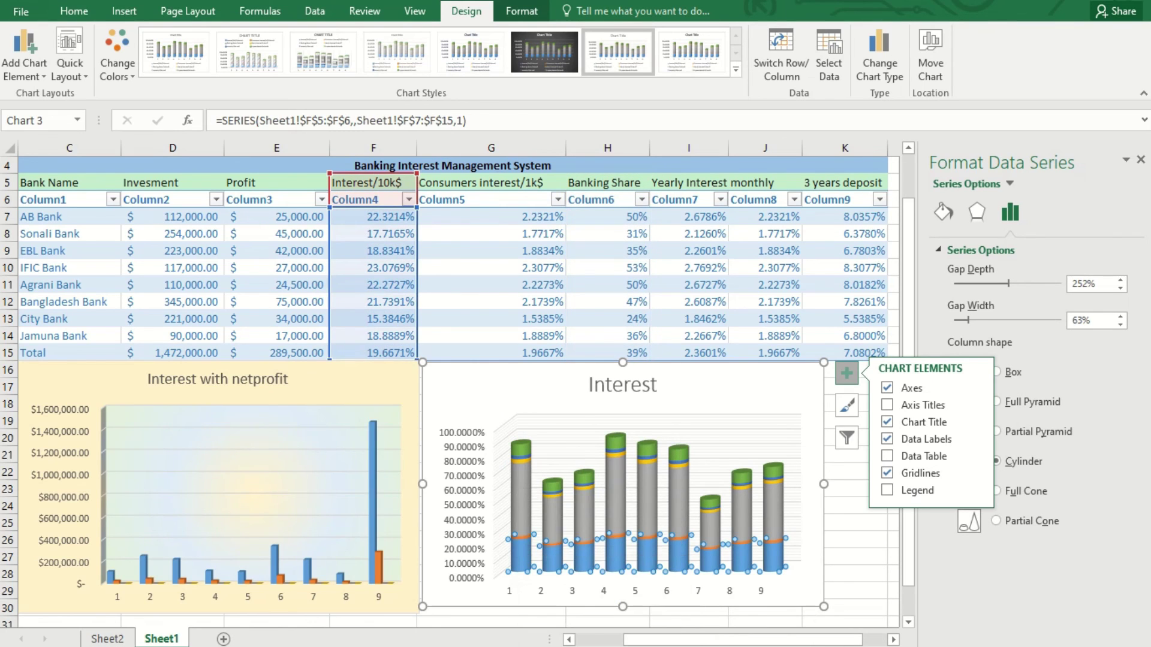
# - Add data labels to the Banking Share series in the "Interest" chart
pyautogui.click(523, 504)
pyautogui.rightClick(523, 505)
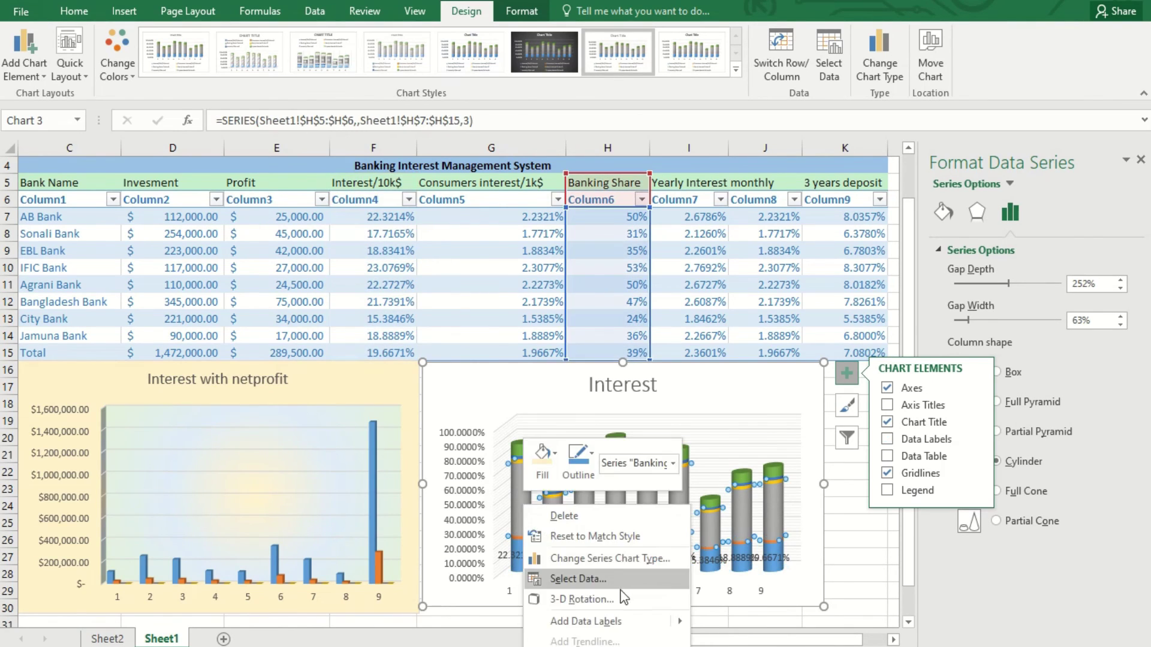
pyautogui.click(746, 621)
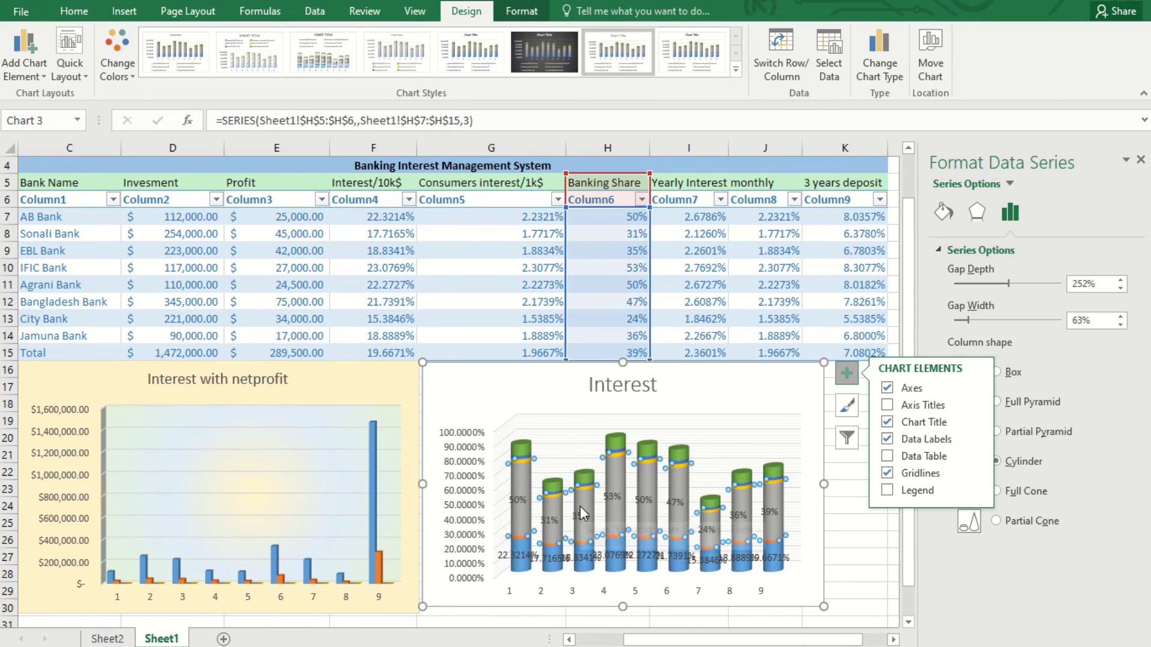
# - Move the "Interest" chart up so it overlaps the table's lower rows and part of the first chart
pyautogui.rightClick(520, 517)
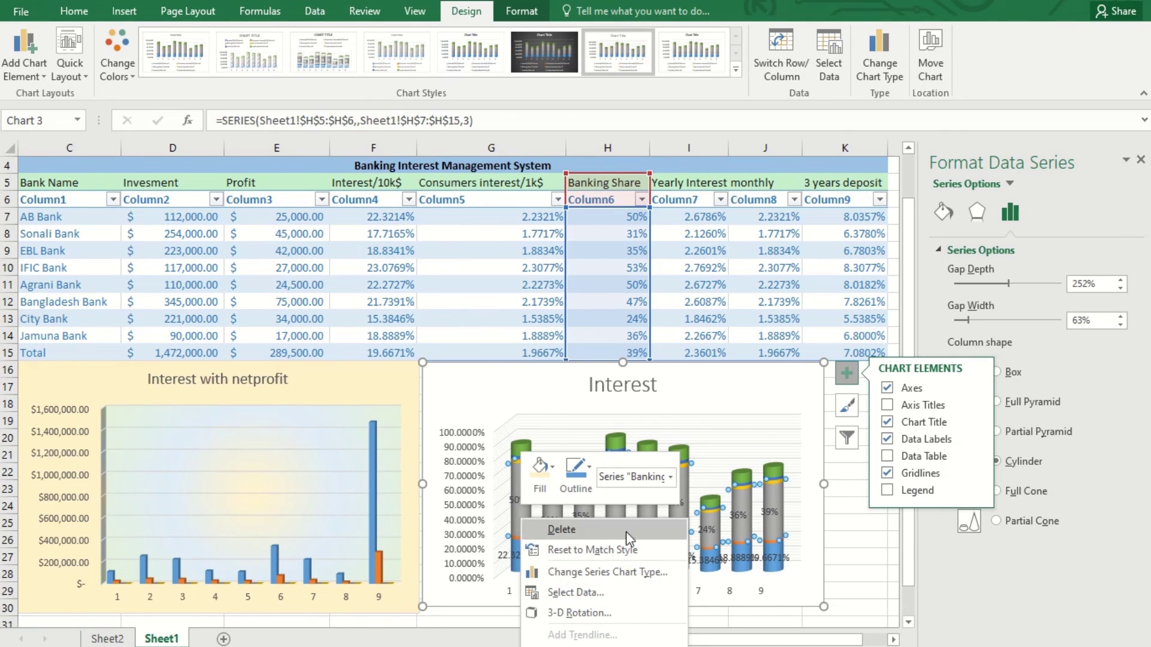
pyautogui.click(693, 393)
pyautogui.moveTo(670, 373); pyautogui.dragTo(547, 327)
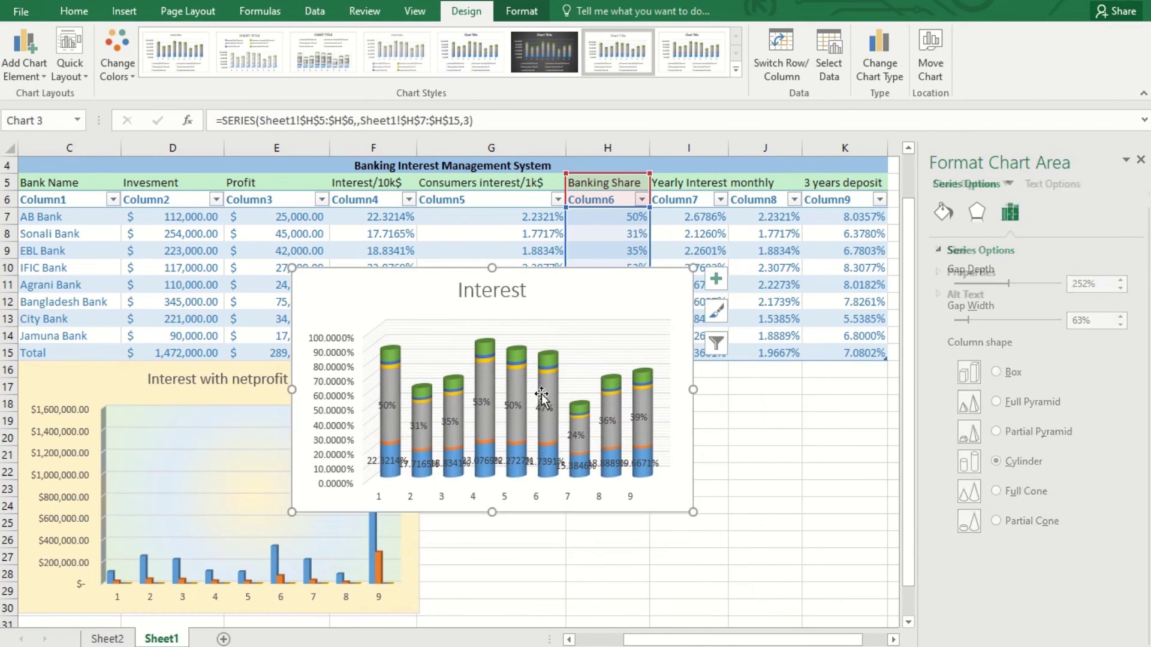
pyautogui.click(427, 422)
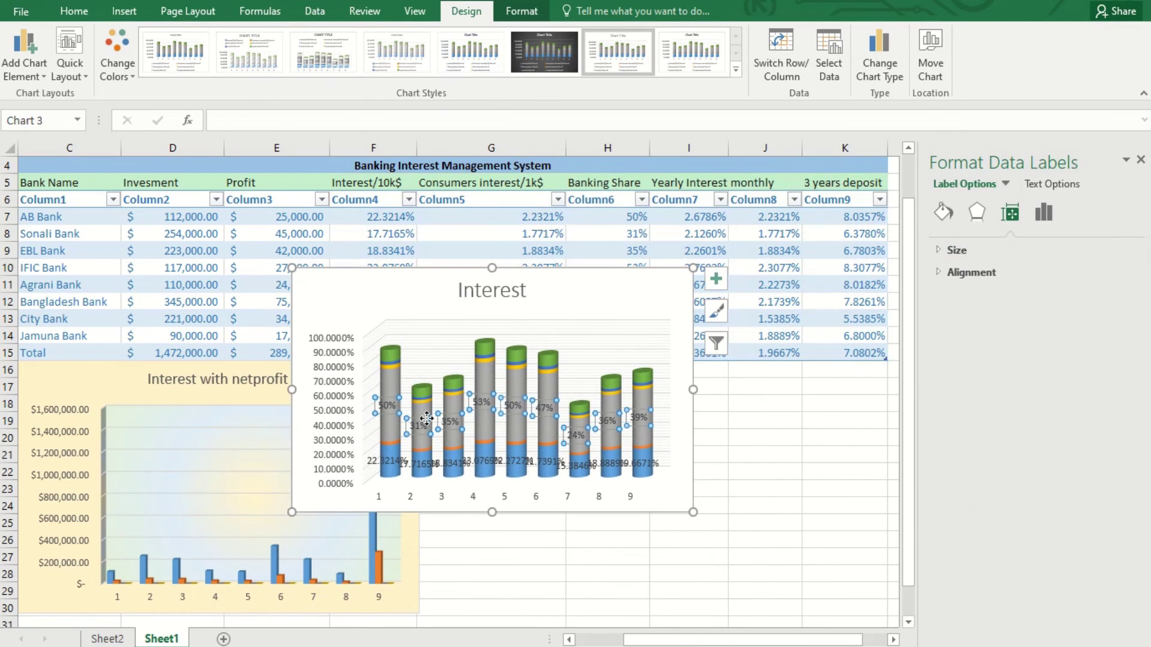
pyautogui.rightClick(428, 420)
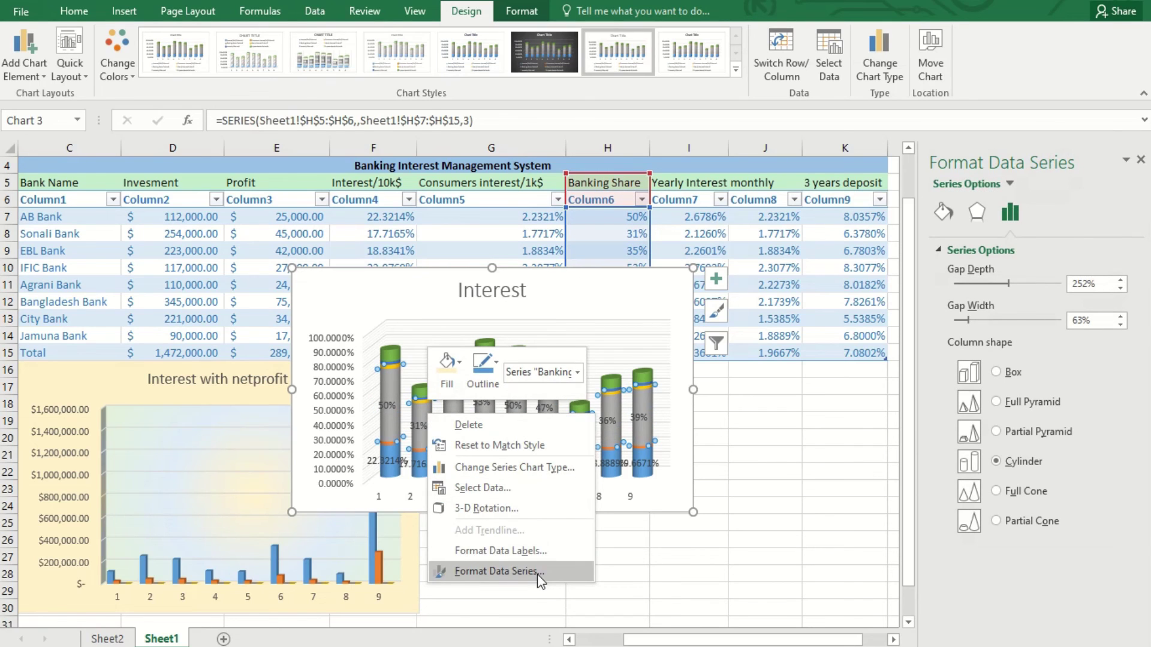
pyautogui.click(522, 567)
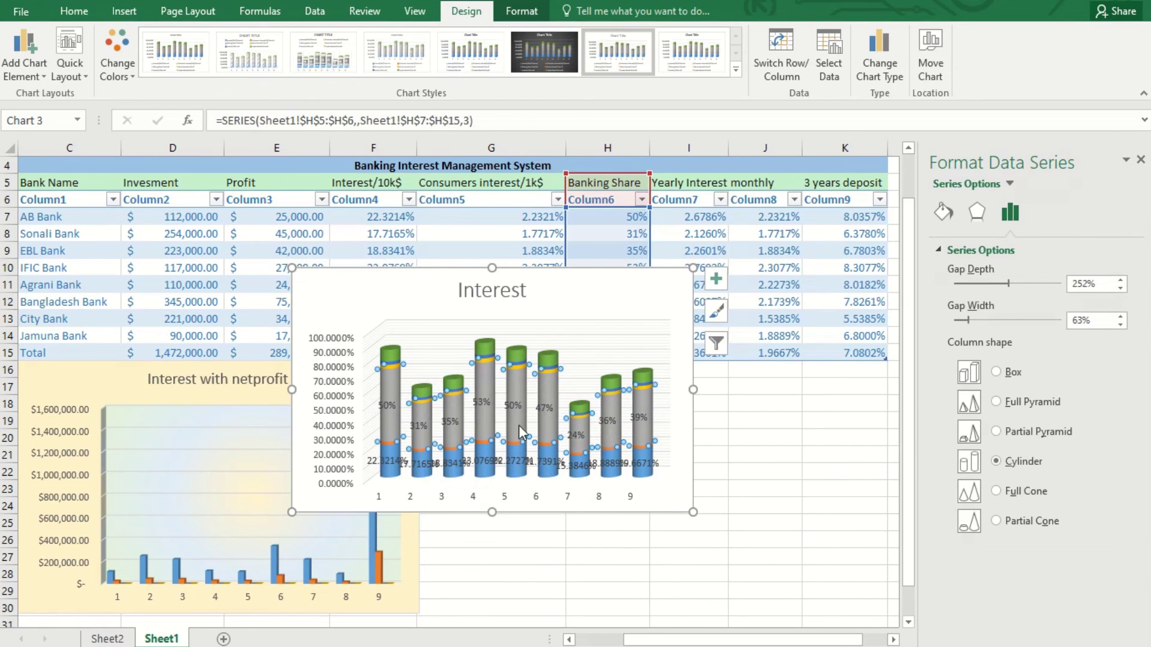
pyautogui.click(418, 430)
pyautogui.rightClick(416, 433)
pyautogui.rightClick(390, 438)
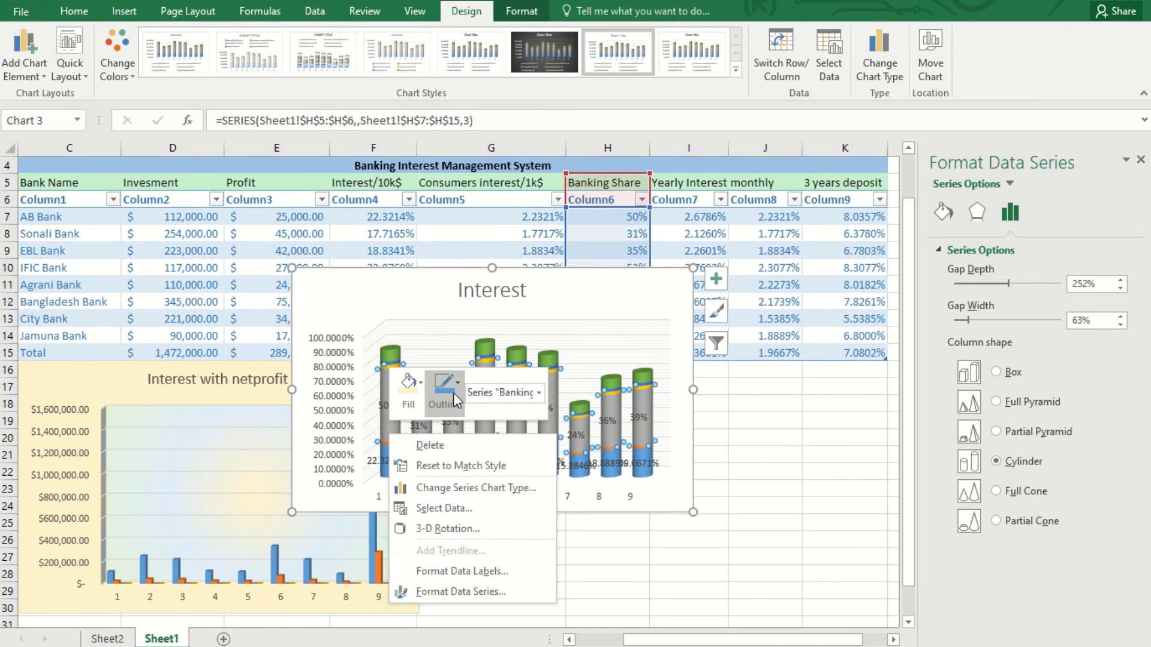
pyautogui.click(418, 394)
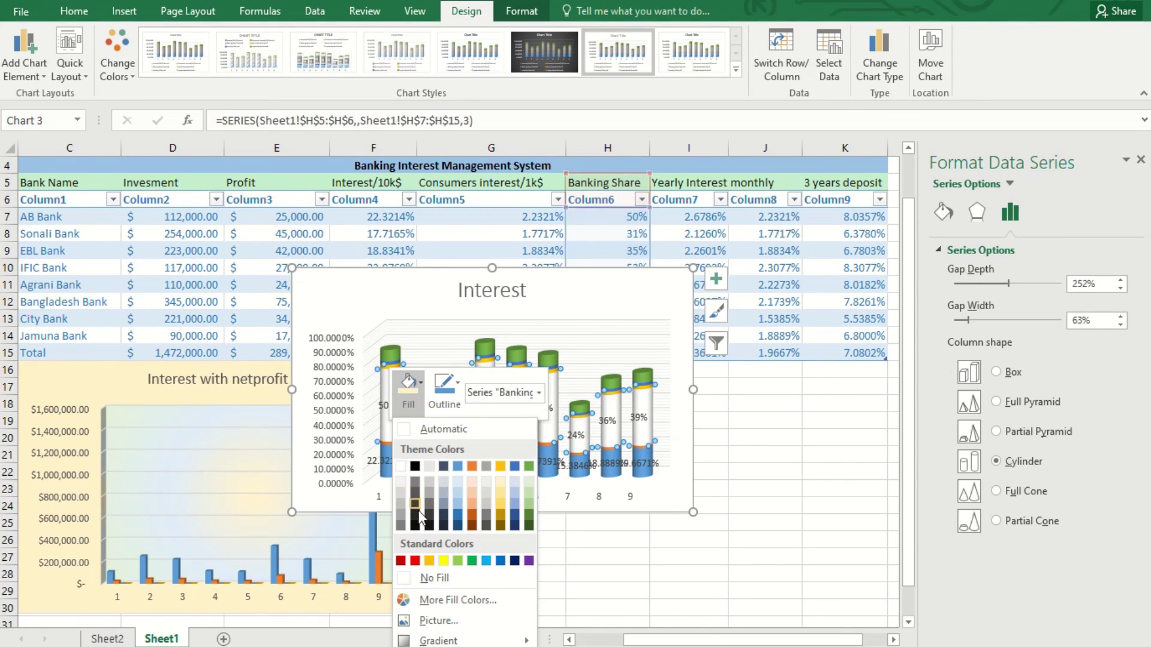
pyautogui.click(387, 432)
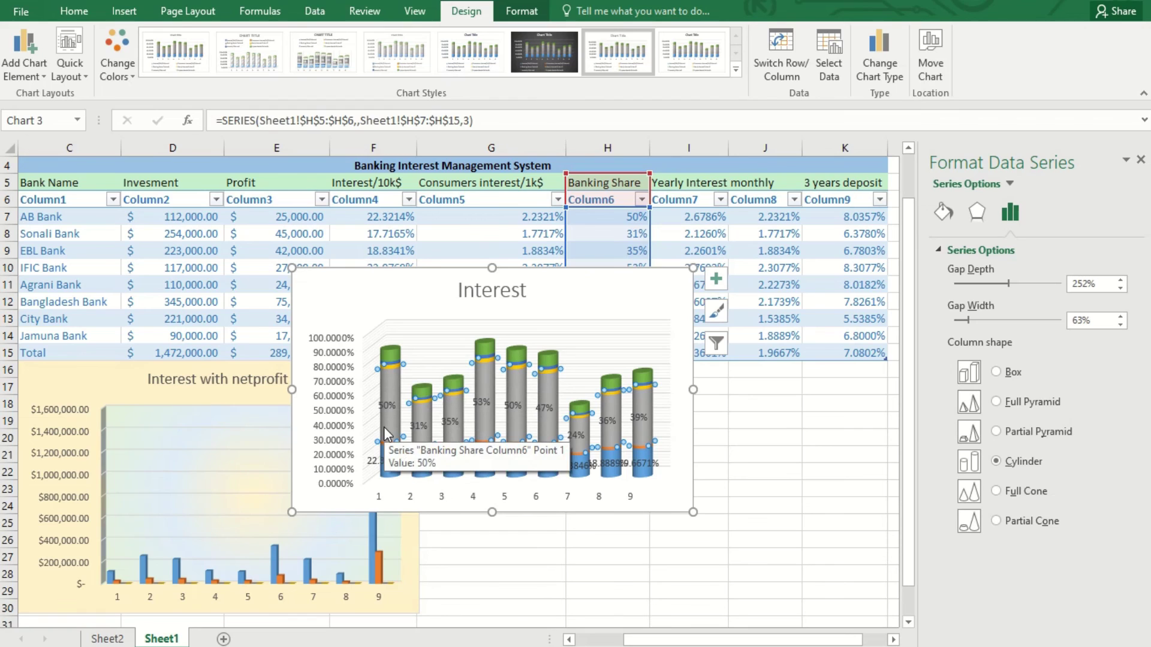
# - Give the Banking Share series a solid fill in a White, Background shade and enable Invert if negative
pyautogui.click(944, 214)
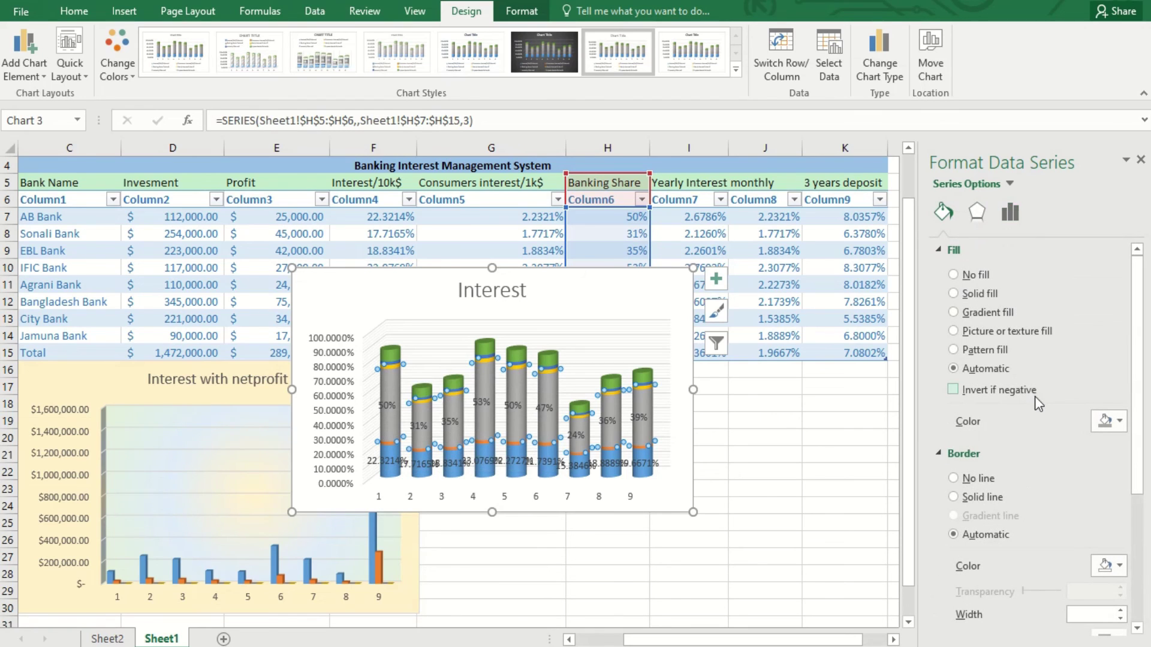
pyautogui.click(954, 294)
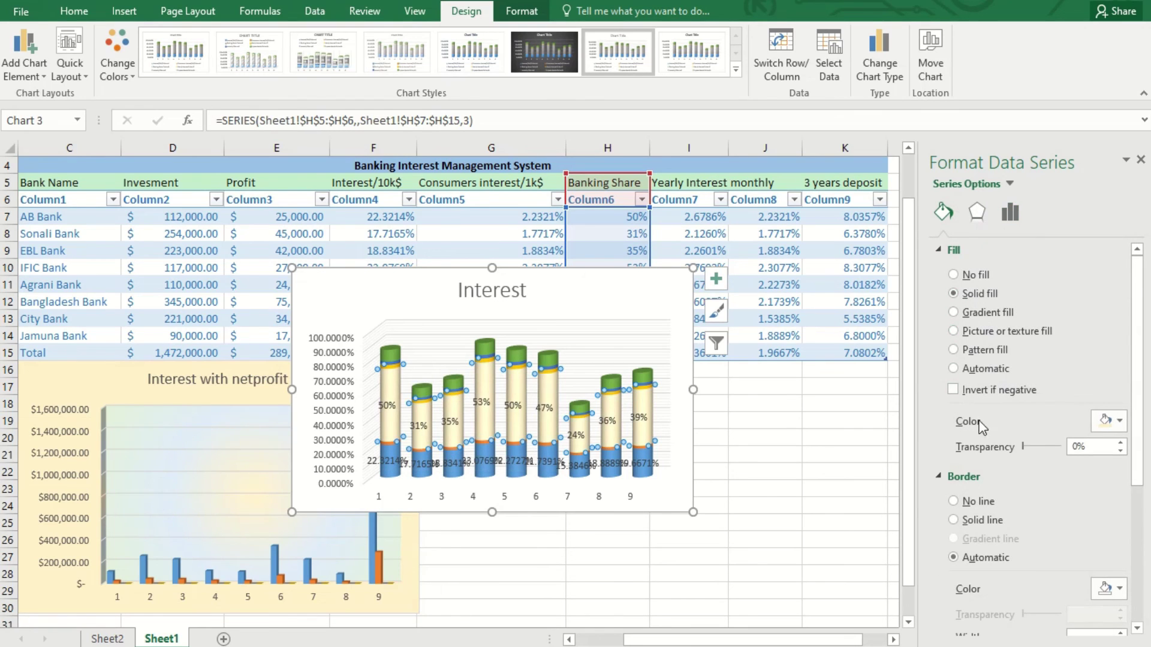
pyautogui.click(1106, 421)
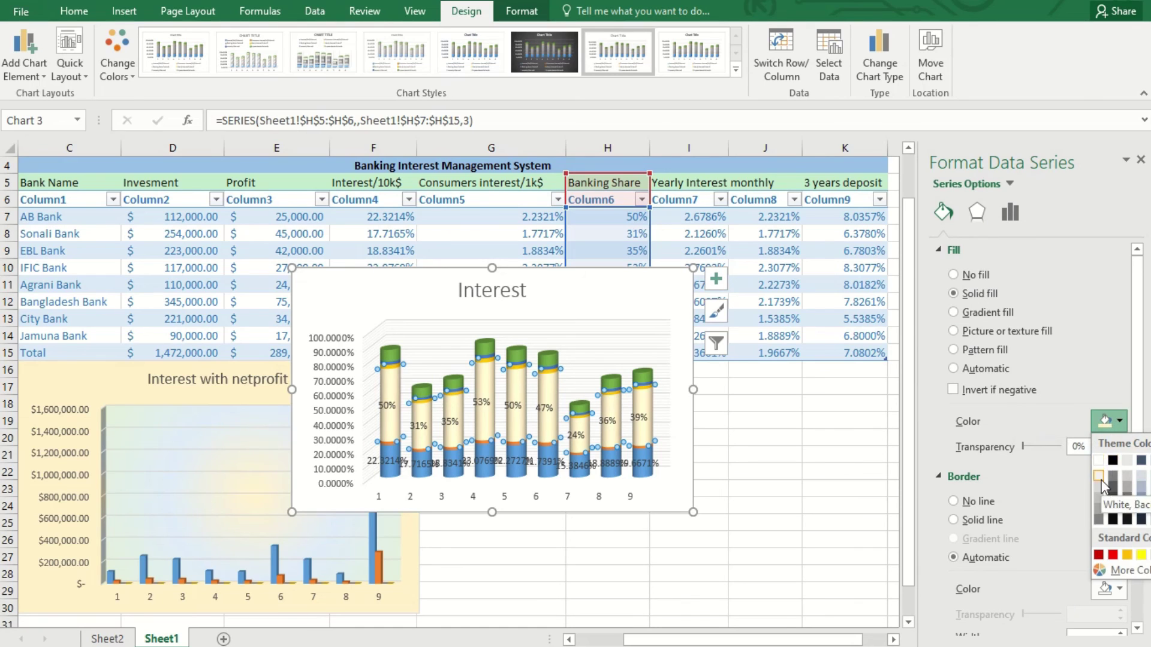
pyautogui.click(1102, 479)
pyautogui.click(954, 389)
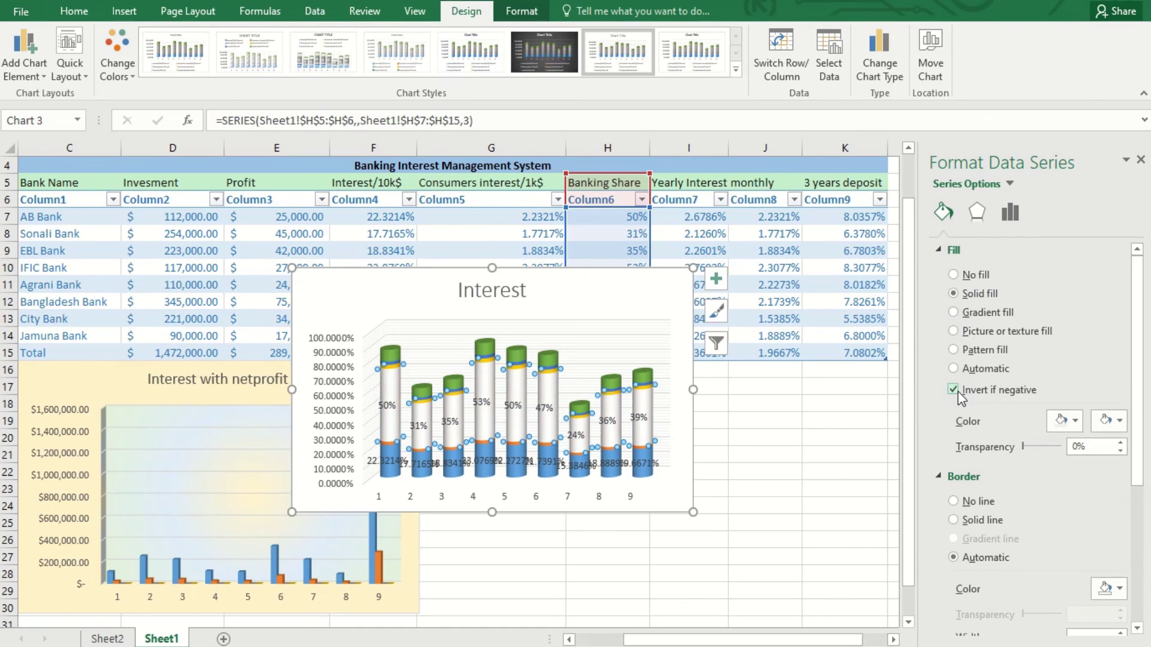
# - Set the Banking Share series to a solid border line and no fill
pyautogui.click(954, 520)
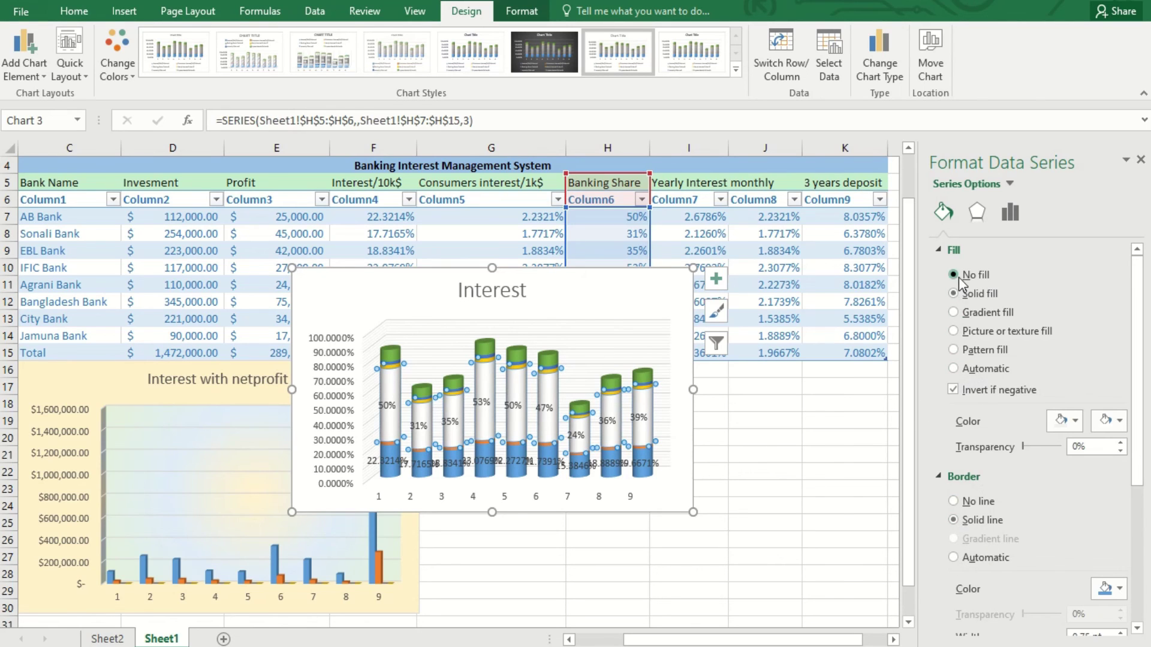
pyautogui.click(782, 506)
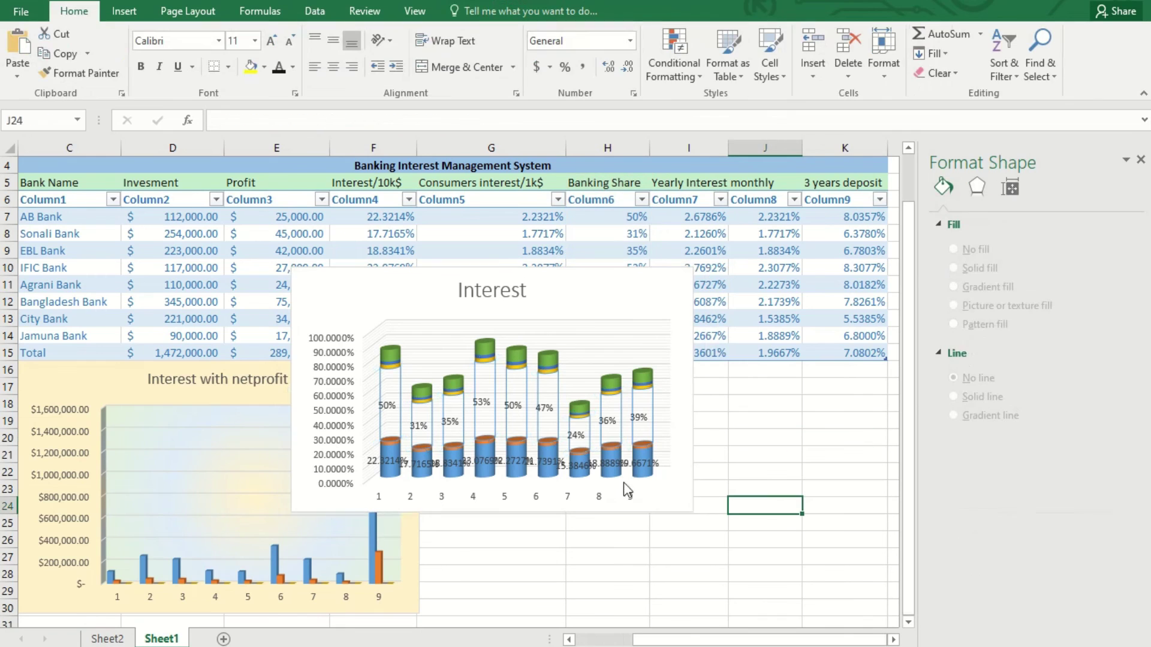
# - Set the Banking Share series back to a solid fill with an automatic border
pyautogui.click(546, 432)
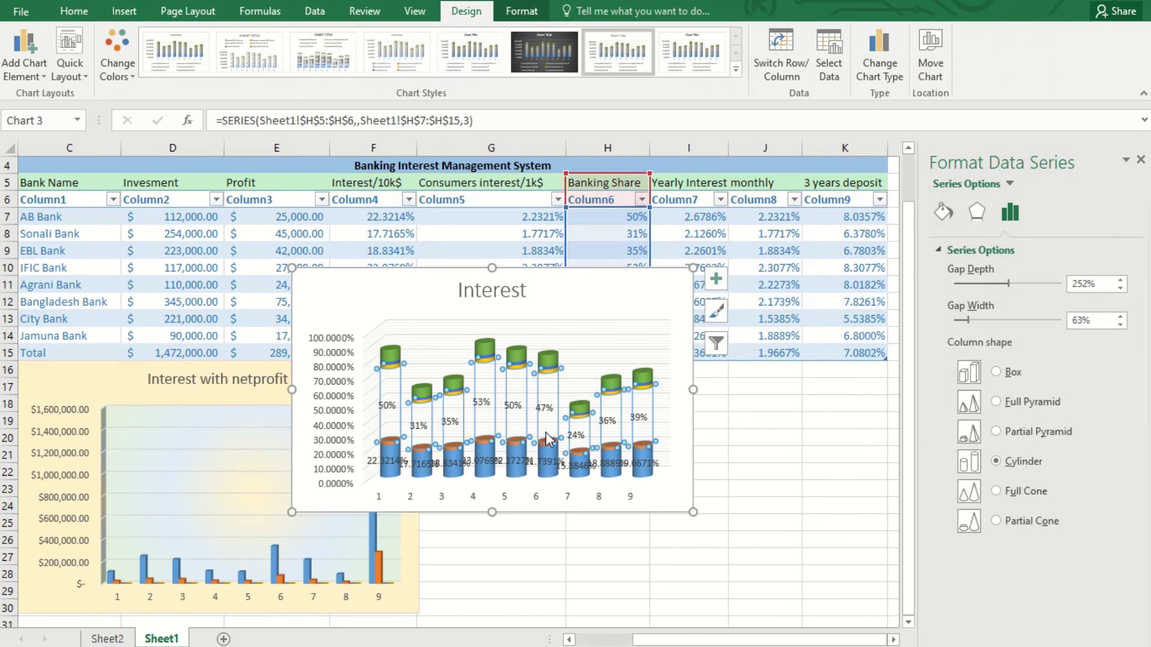
pyautogui.click(943, 212)
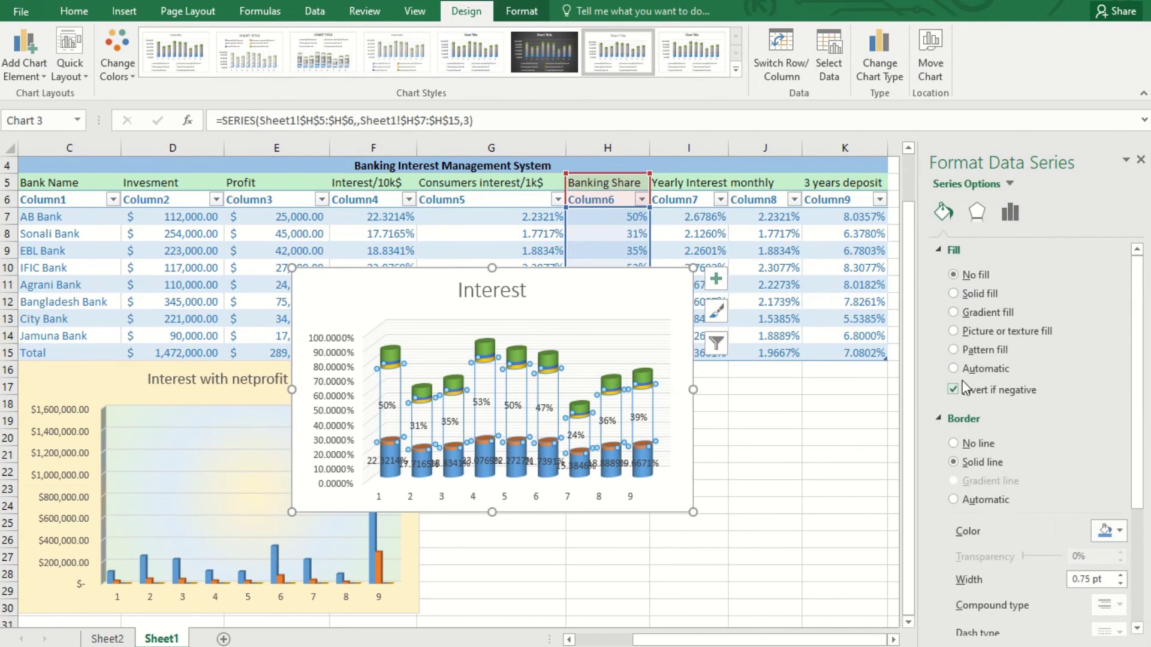
pyautogui.click(952, 294)
pyautogui.click(953, 502)
pyautogui.click(738, 450)
pyautogui.click(599, 496)
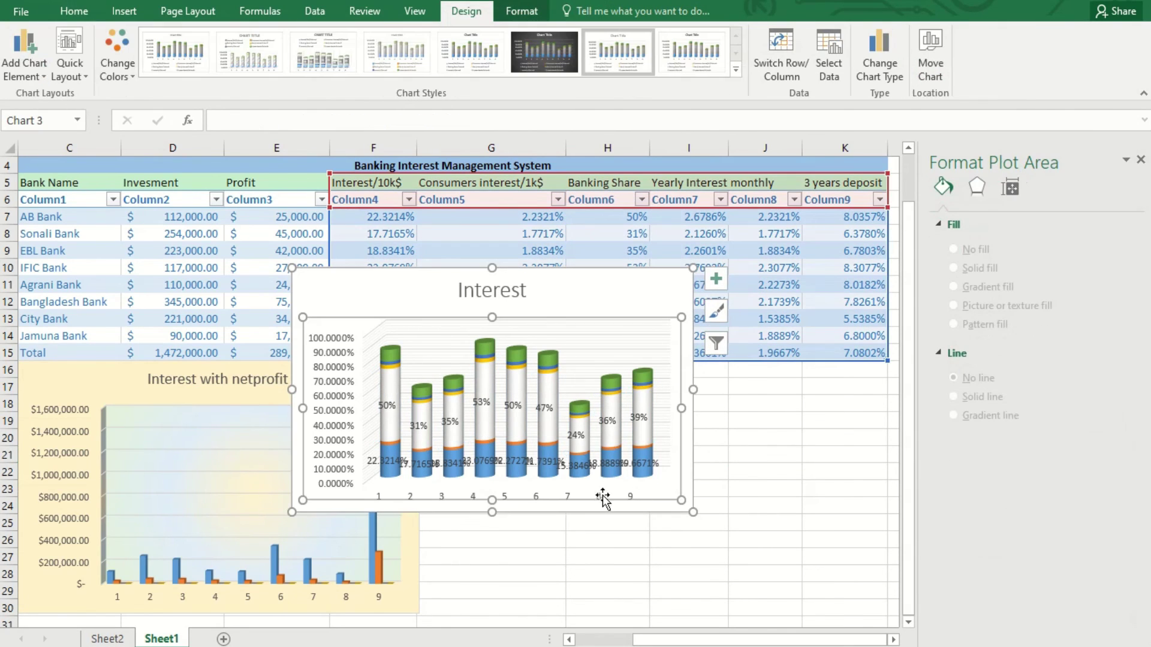
# - Fill the "Interest" chart area with the water droplets texture and move the chart below the table, beside the "Interest with netprofit" chart
pyautogui.click(611, 290)
pyautogui.rightClick(611, 290)
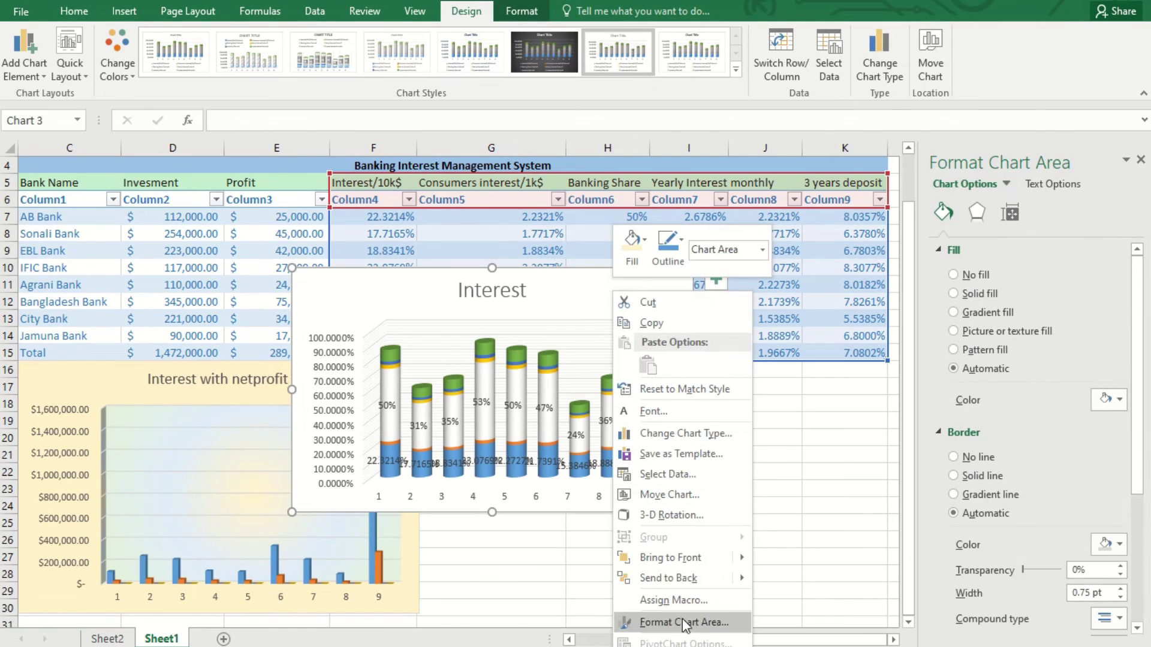
pyautogui.click(633, 246)
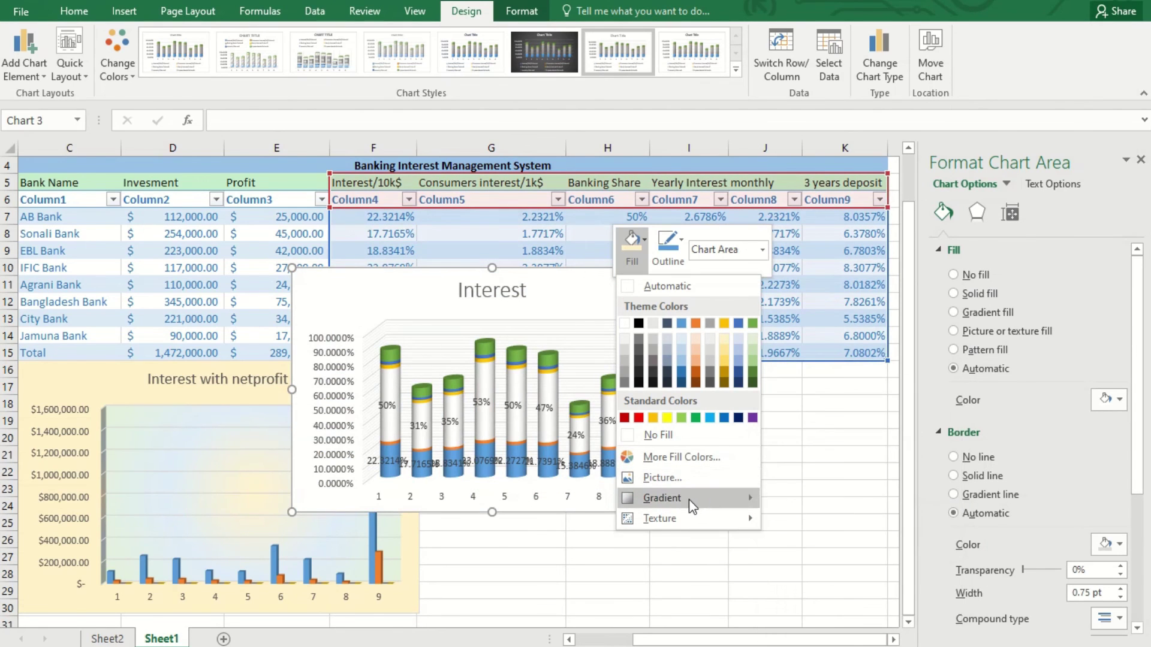
pyautogui.moveTo(689, 513)
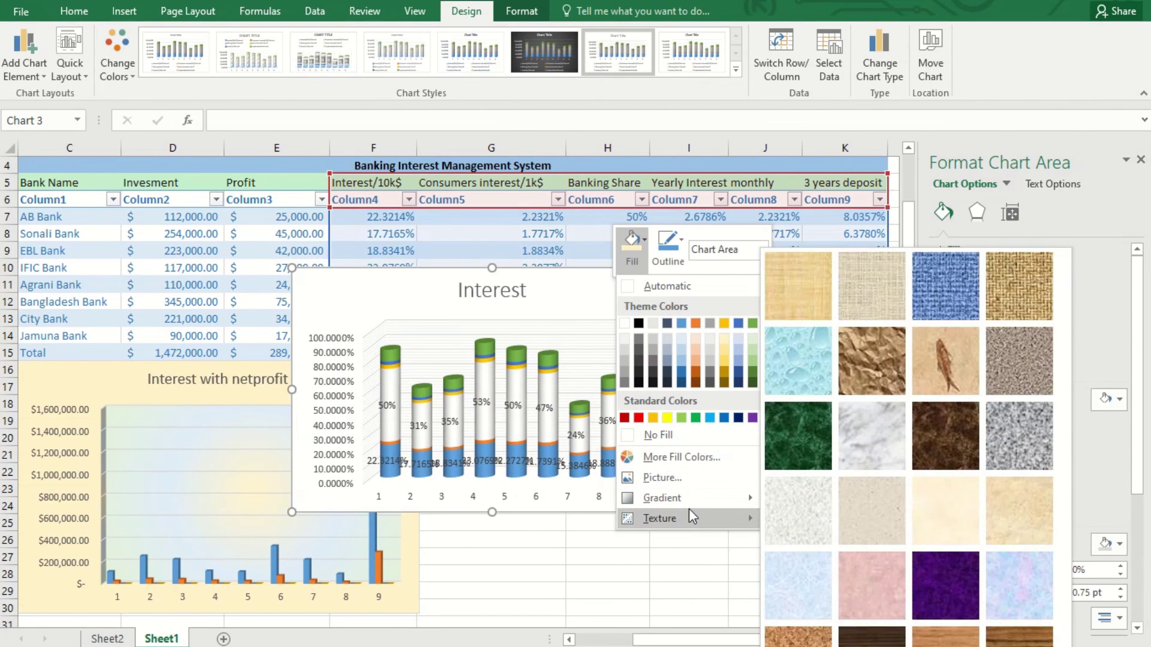
pyautogui.click(794, 365)
pyautogui.moveTo(563, 313); pyautogui.dragTo(694, 391)
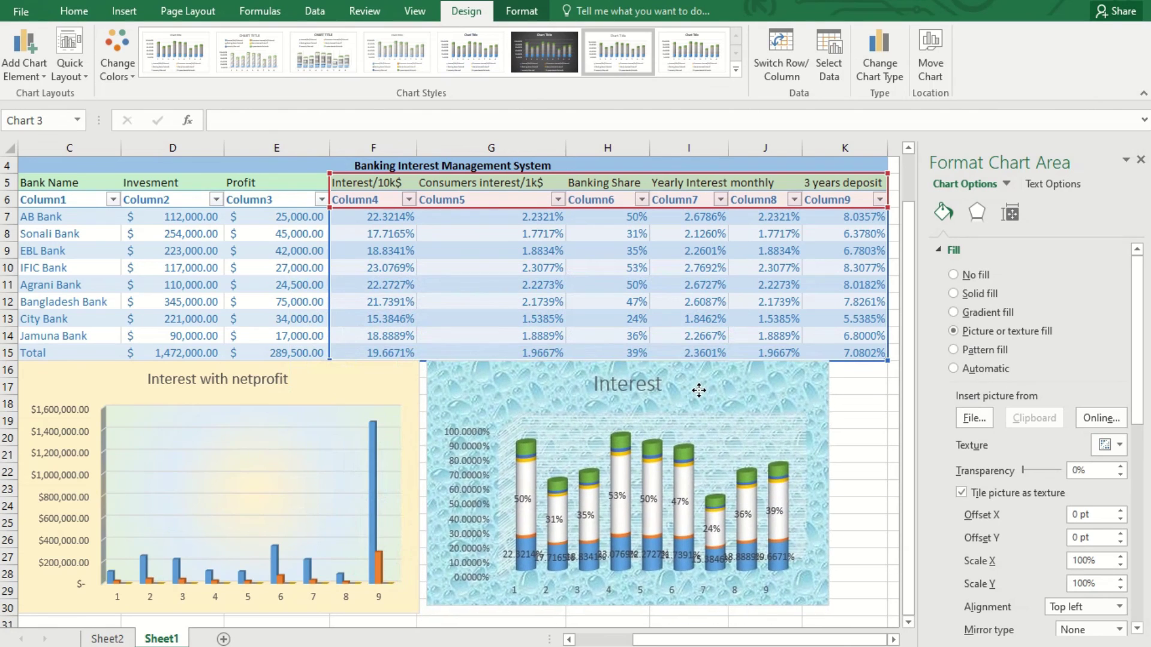
# - Format the "Interest" chart title text as bold and italic in the Bell MT font
pyautogui.click(626, 385)
pyautogui.click(627, 385)
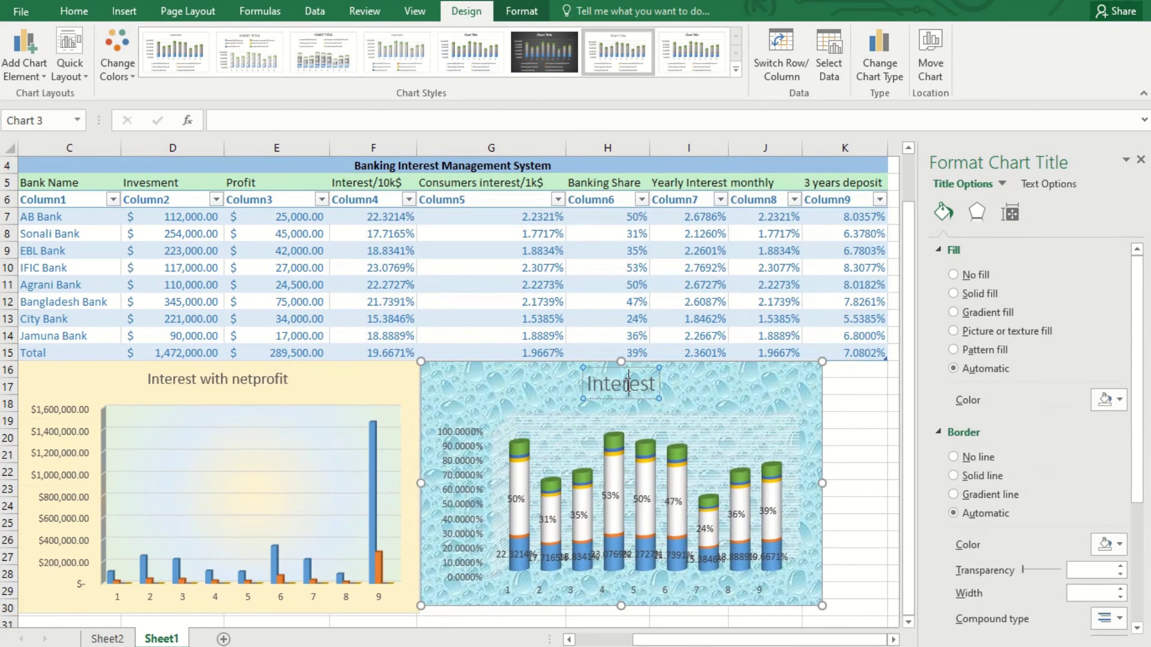
pyautogui.moveTo(589, 382); pyautogui.dragTo(652, 385)
pyautogui.click(68, 14)
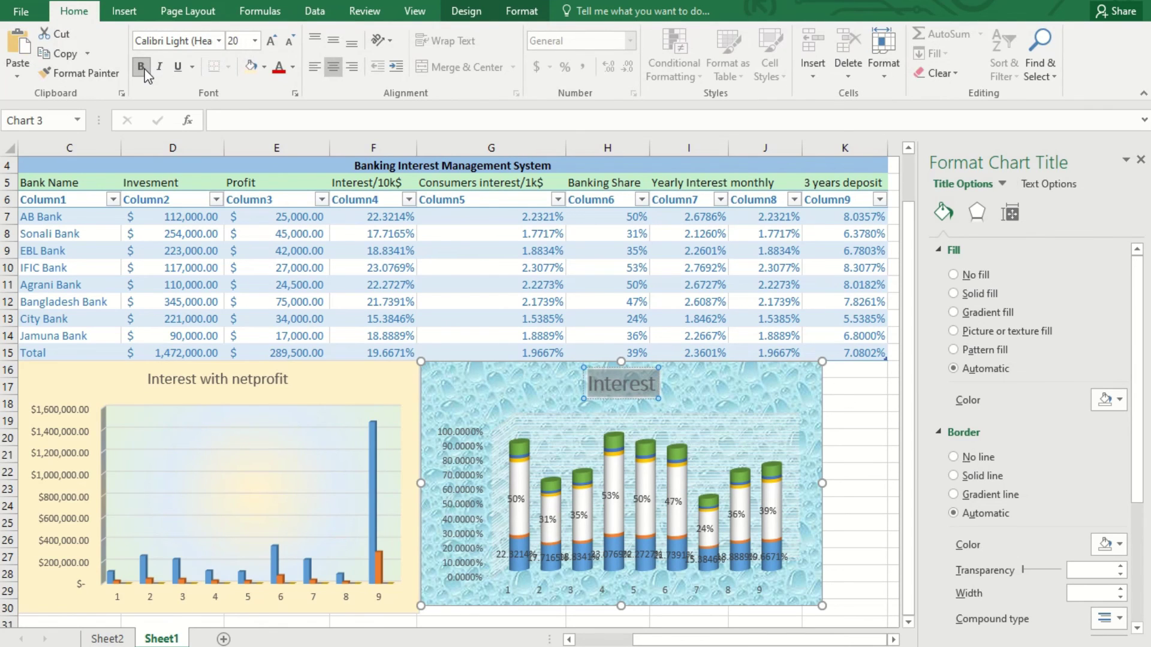
pyautogui.click(218, 41)
pyautogui.scroll(-3, 193, 467)
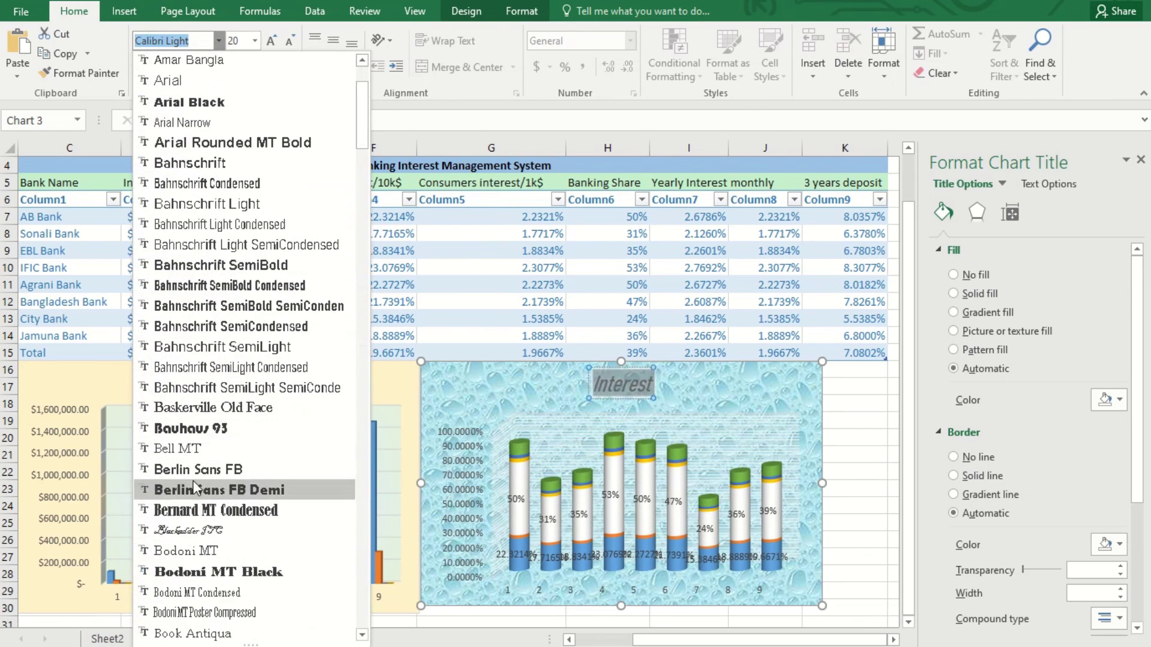
pyautogui.click(196, 449)
pyautogui.click(457, 411)
pyautogui.click(880, 532)
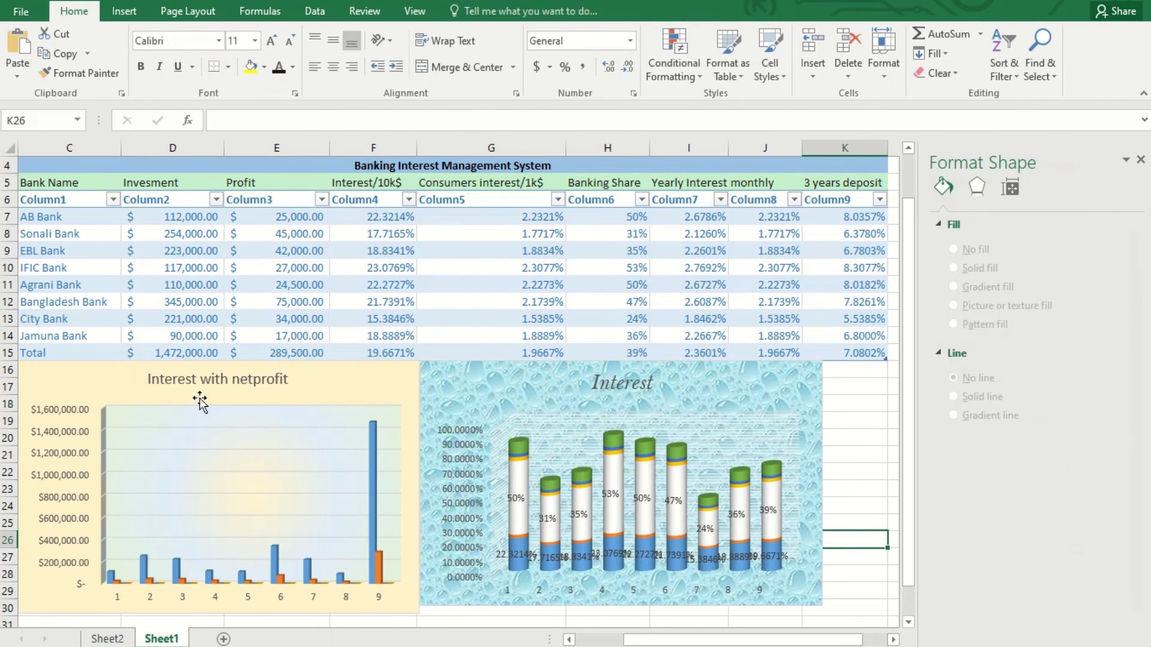
# - Shift both charts right so they sit side by side, centred under the table, and shorten the "Interest with netprofit" chart to match the other's height
pyautogui.moveTo(597, 385); pyautogui.dragTo(640, 386)
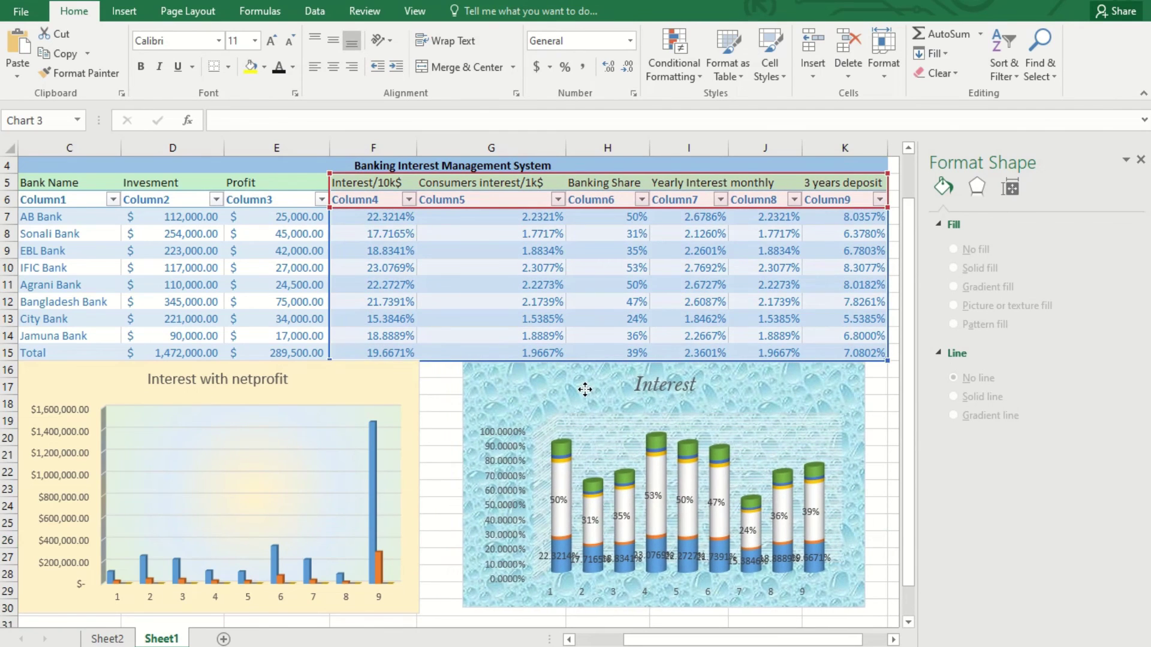
pyautogui.moveTo(341, 390); pyautogui.dragTo(387, 385)
pyautogui.moveTo(362, 617); pyautogui.dragTo(363, 618)
pyautogui.moveTo(256, 616); pyautogui.dragTo(257, 608)
# - Deselect the charts and close the formatting pane
pyautogui.click(885, 581)
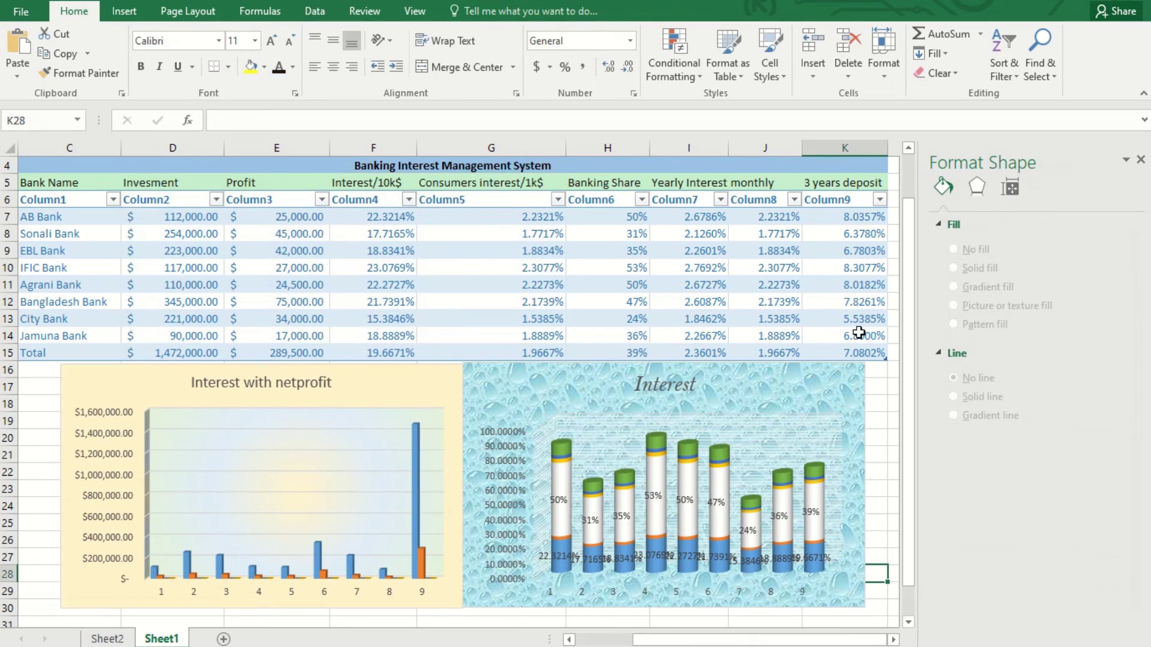
pyautogui.click(682, 636)
pyautogui.click(1139, 162)
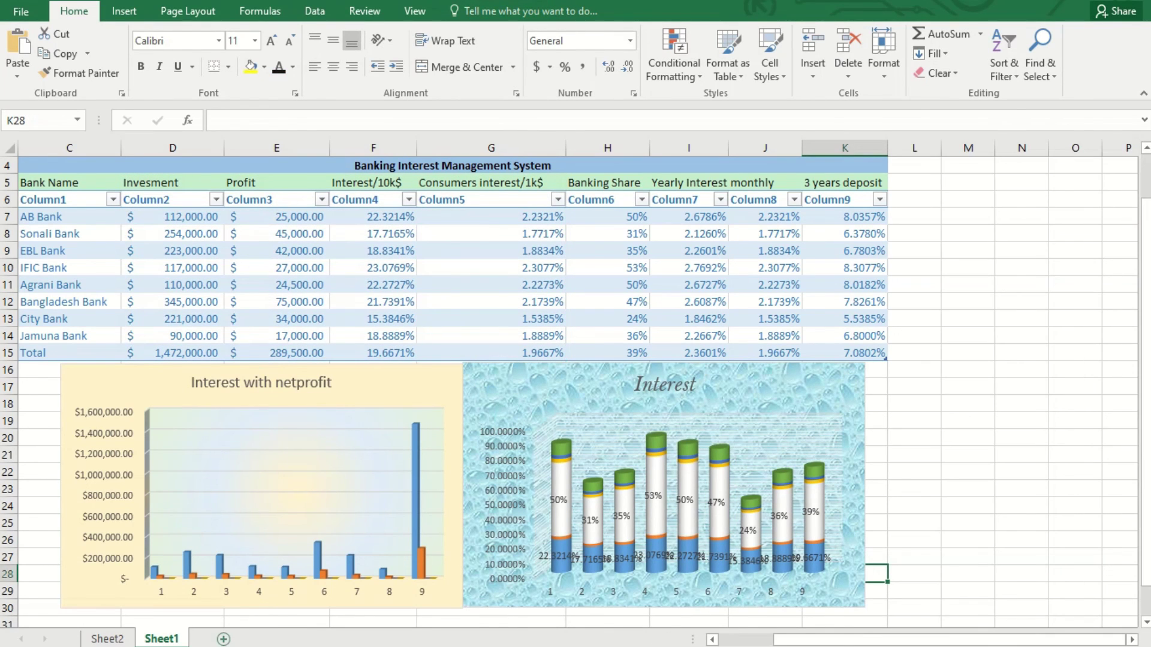